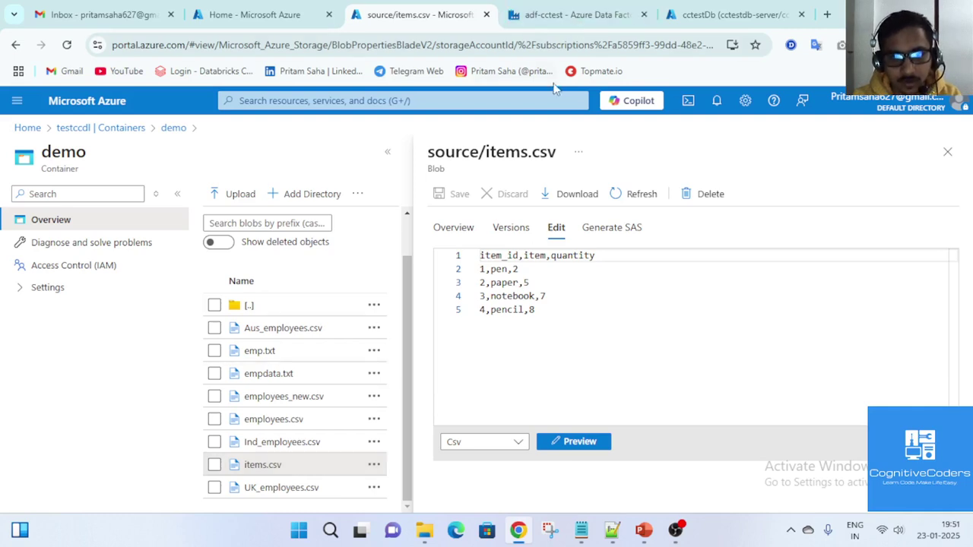
In the cctestDb query editor, run SELECT * FROM [dbo].[items] and show the query results
click(696, 14)
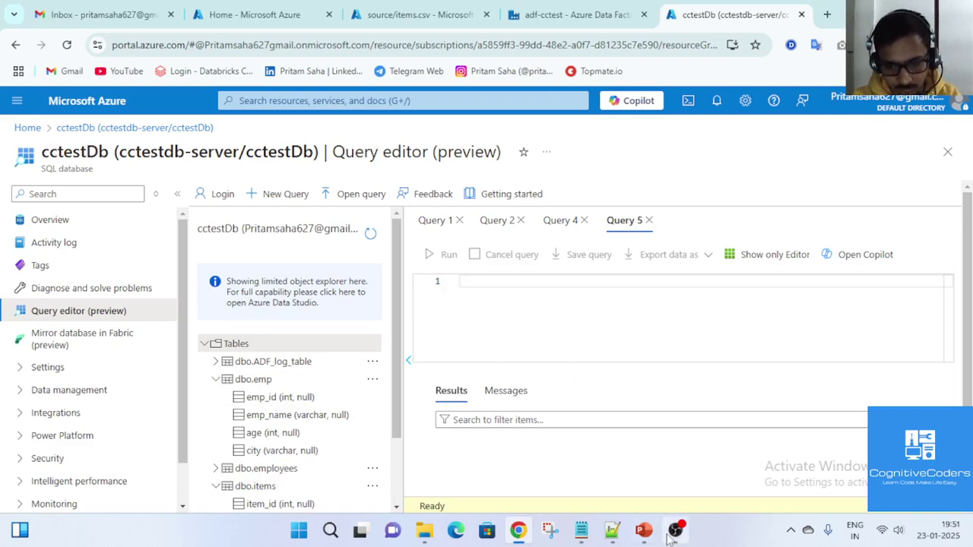
mouse_move(677, 526)
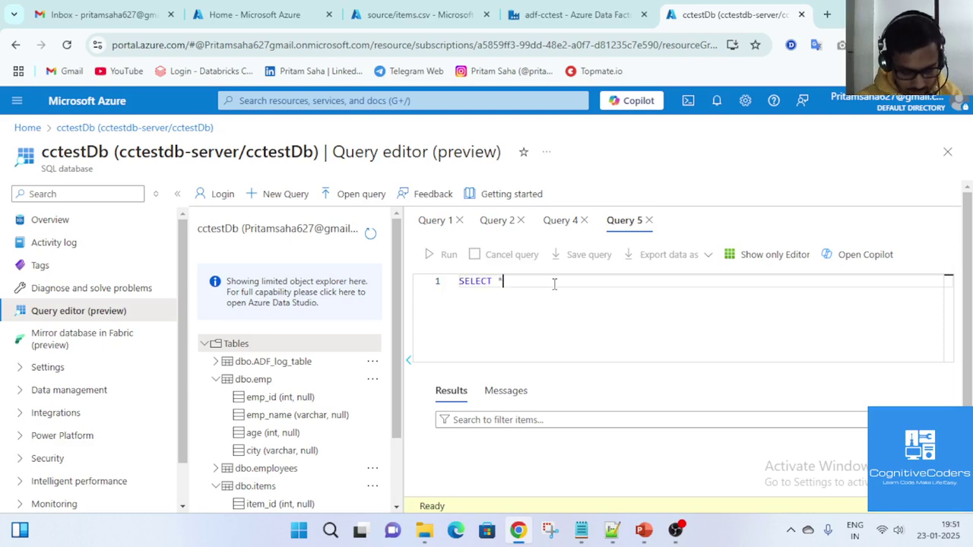
text(F)
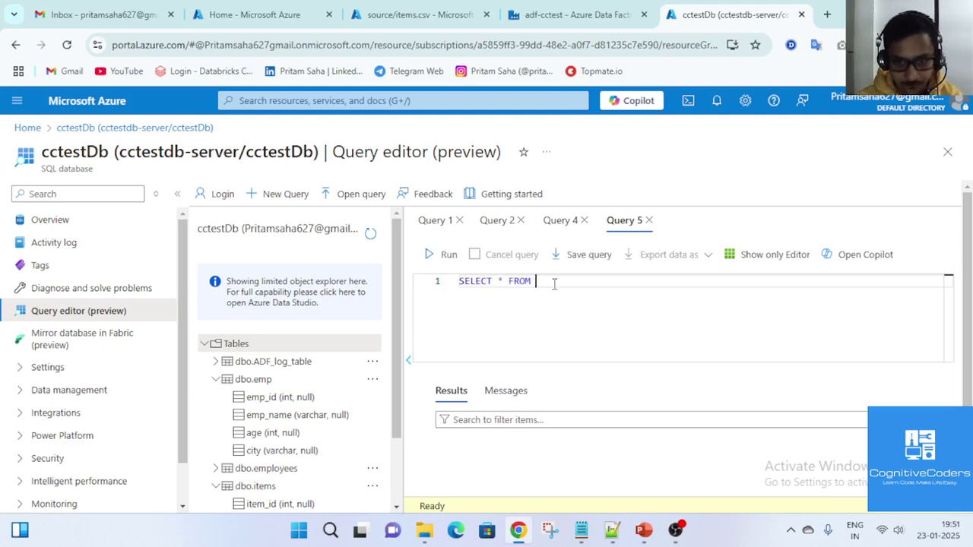
text(ROM )
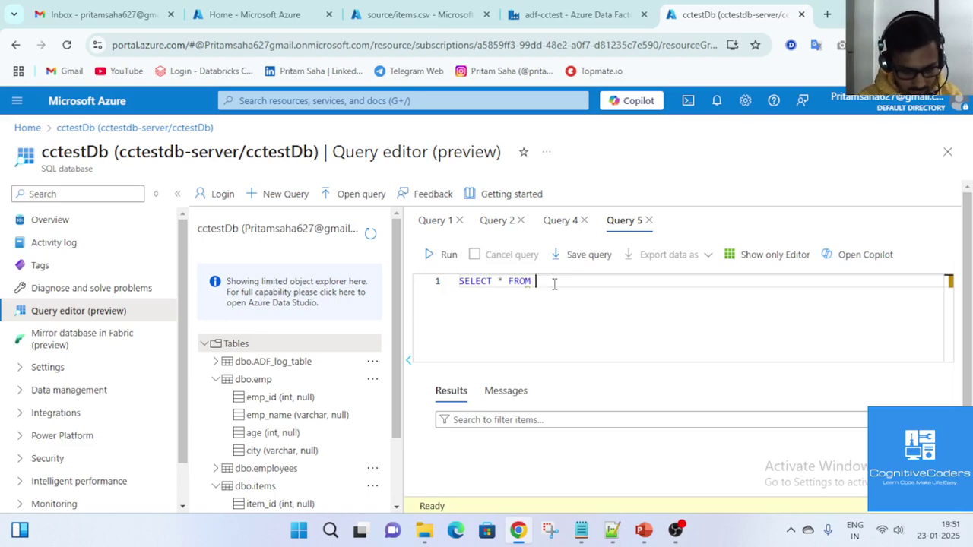
text([dbo)
key(Tab)
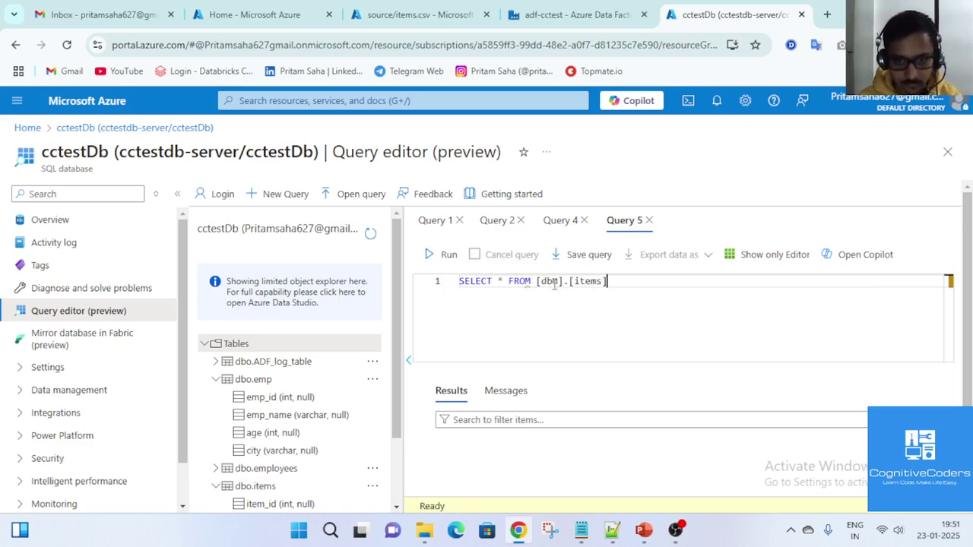
click(446, 254)
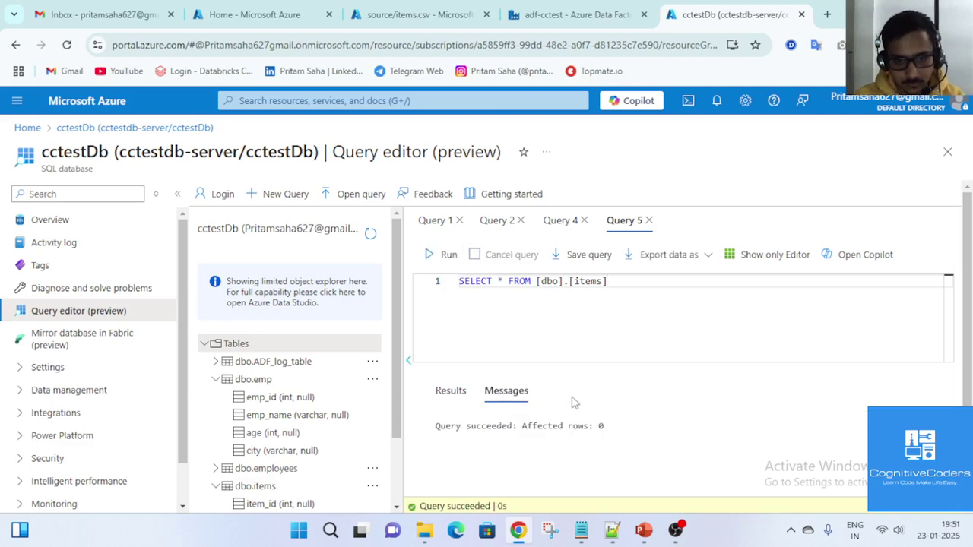
click(450, 391)
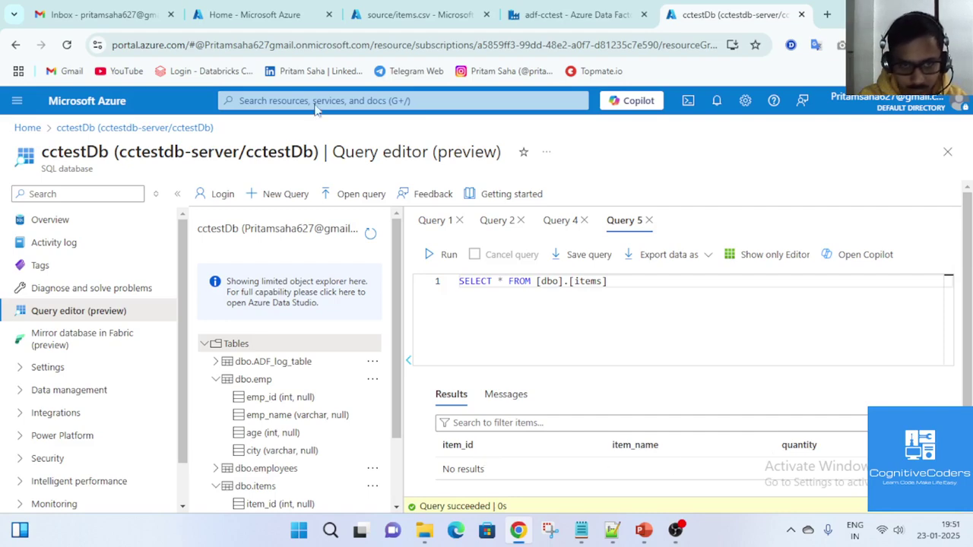
Compare the item column in the header of items.csv with the item_name column of the database's items table
click(243, 15)
click(403, 15)
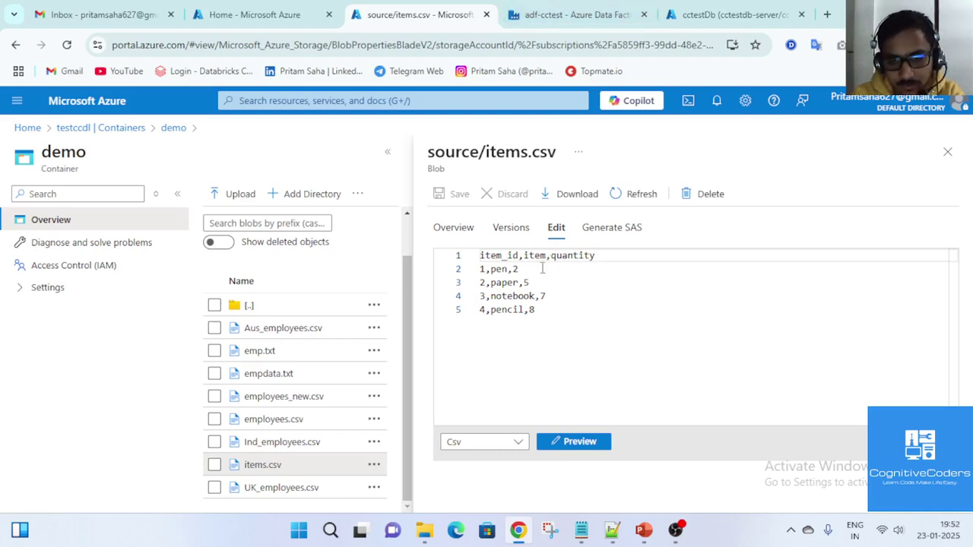
drag(546, 257, 524, 257)
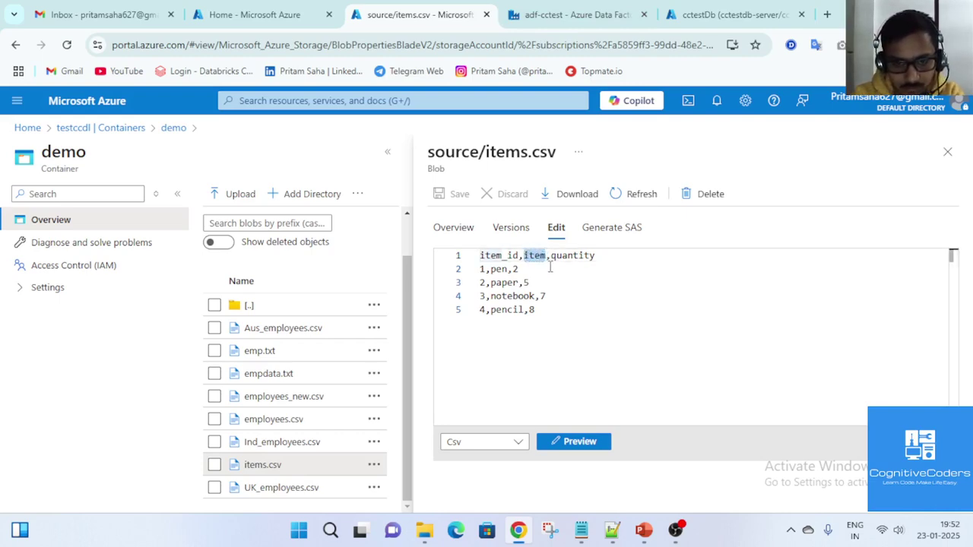
click(689, 21)
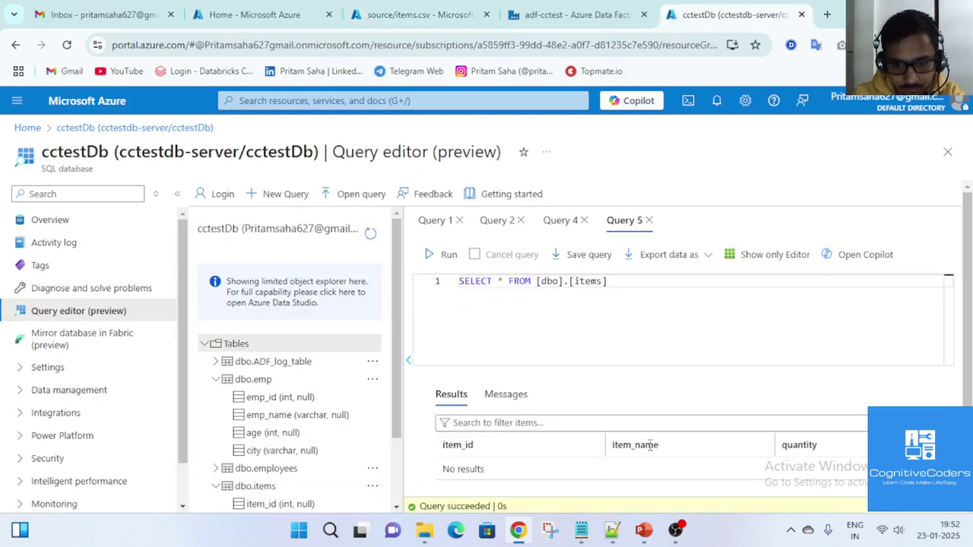
drag(660, 445, 629, 458)
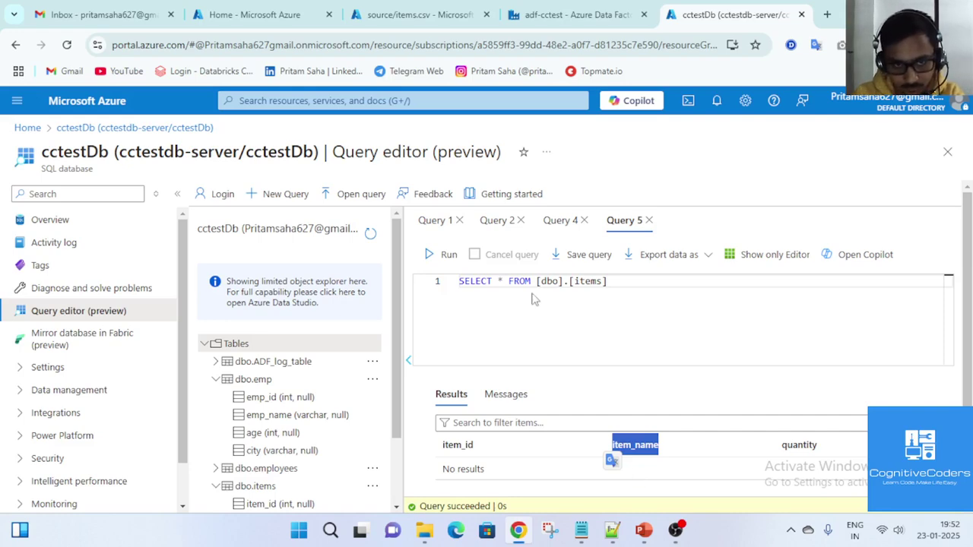
click(548, 19)
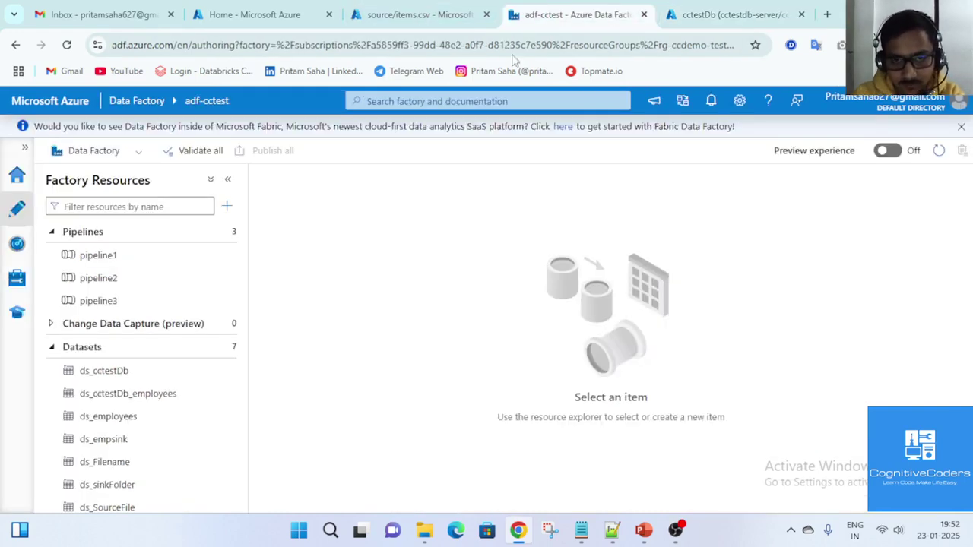
click(711, 15)
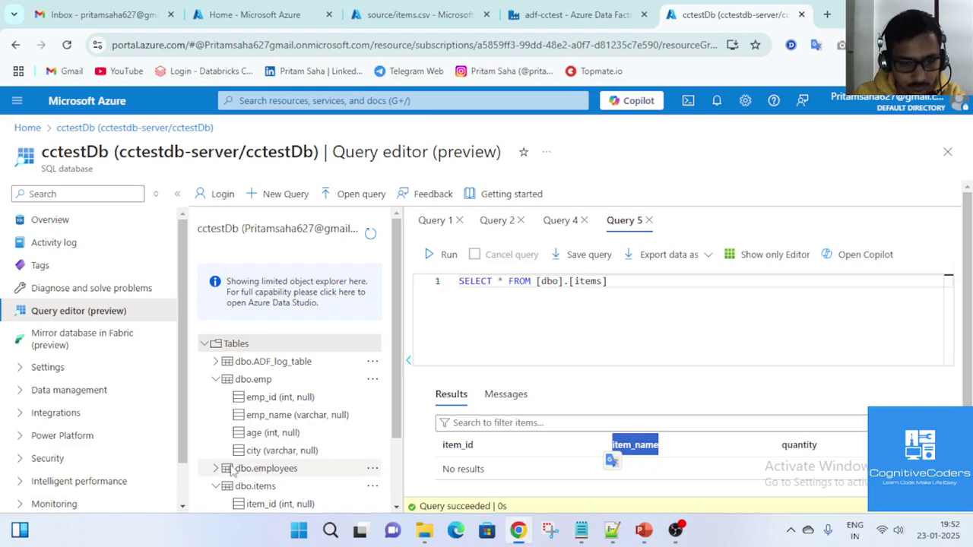
Open the contents of employees.csv in the demo container and compare its columns with the emp table in cctestDb
click(396, 15)
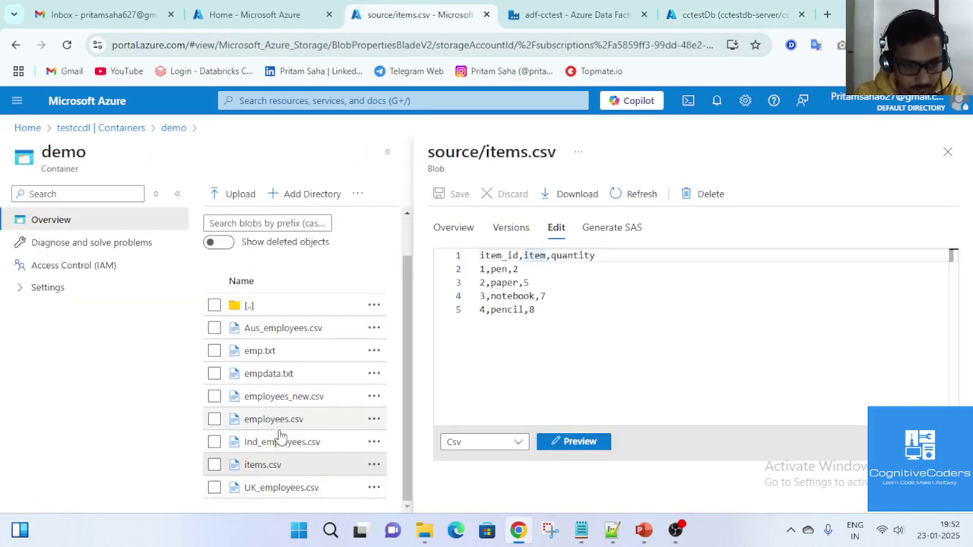
click(280, 423)
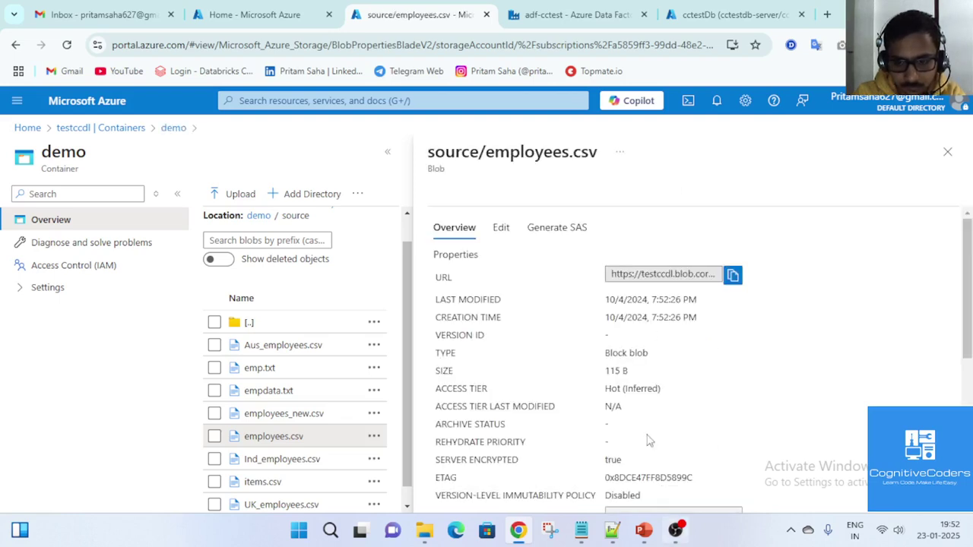
click(502, 227)
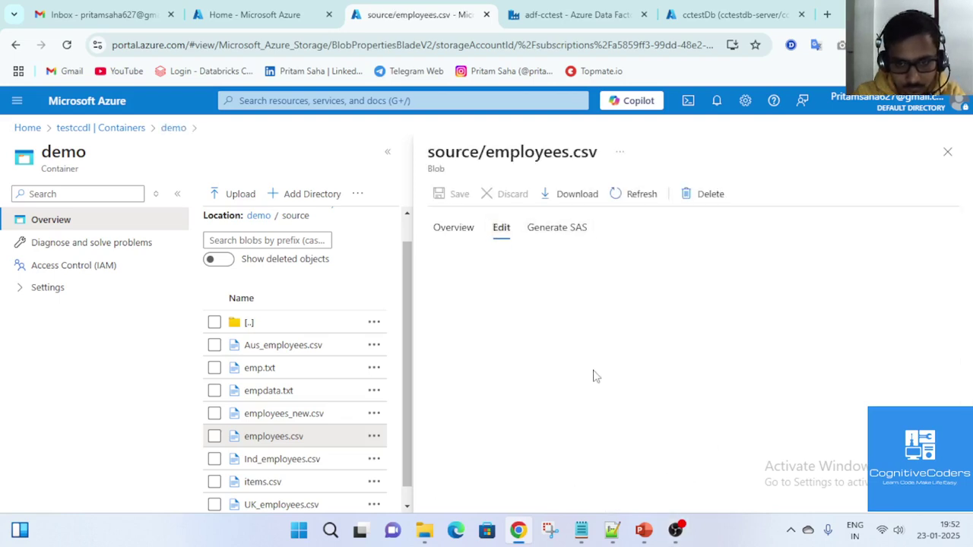
click(706, 17)
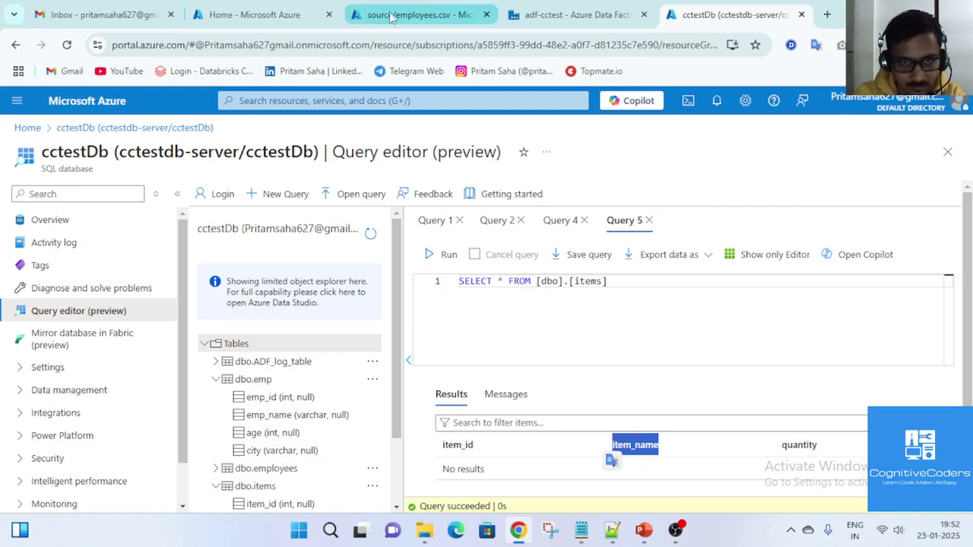
click(418, 15)
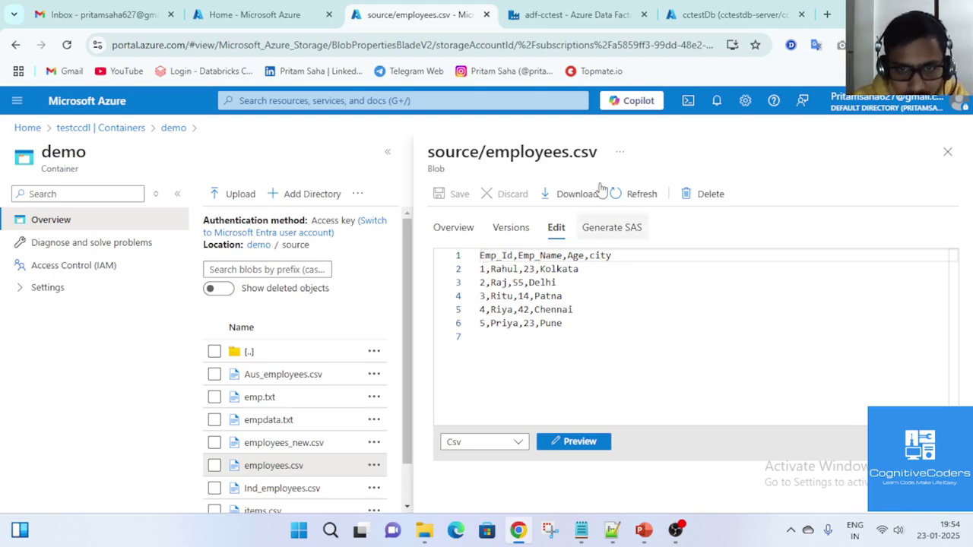
click(743, 8)
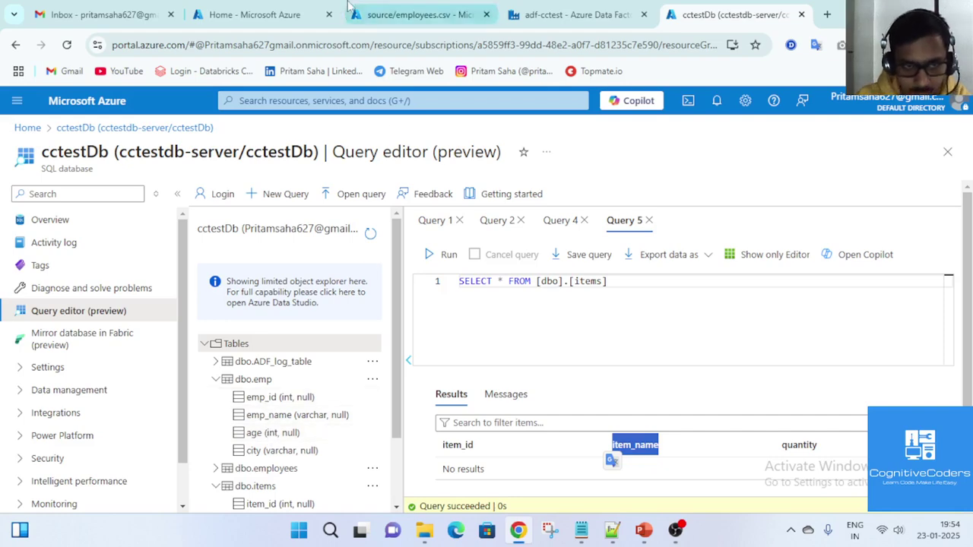
click(378, 10)
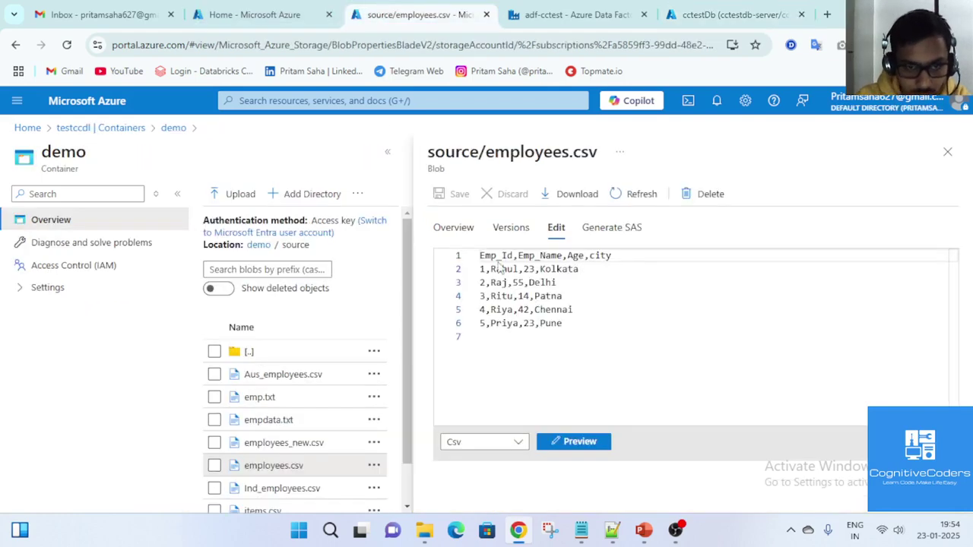
Reopen the contents of items.csv and check its header against the items table columns in cctestDb
scroll(289, 468, down, 1)
click(278, 471)
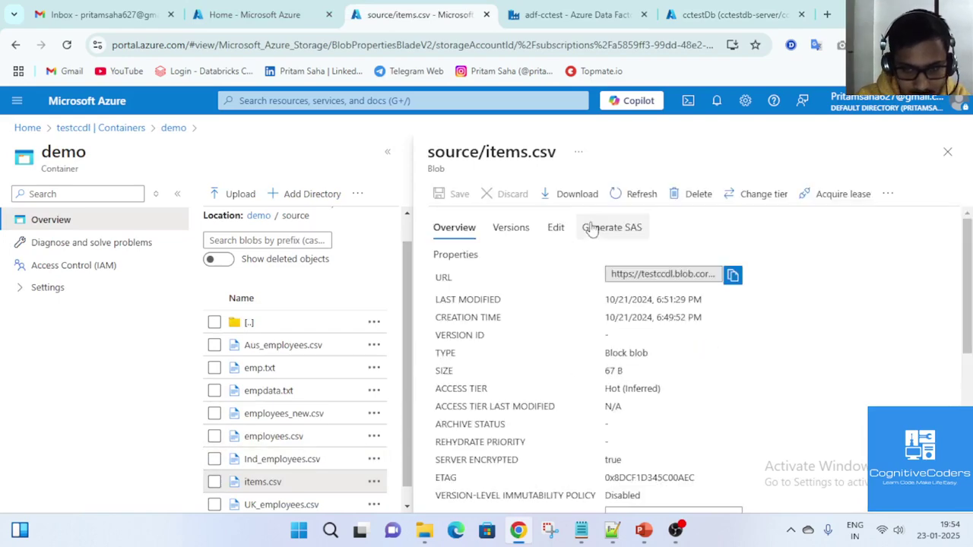
click(549, 229)
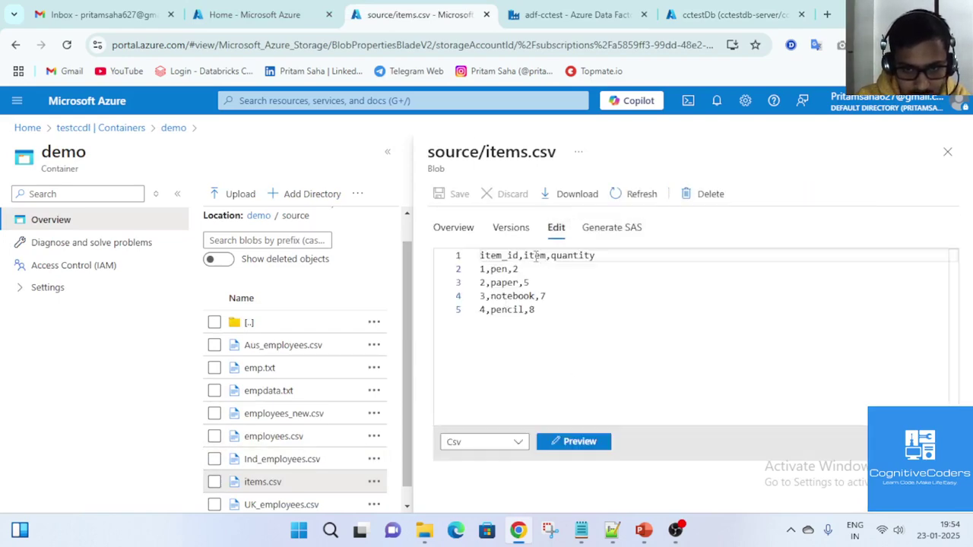
click(726, 14)
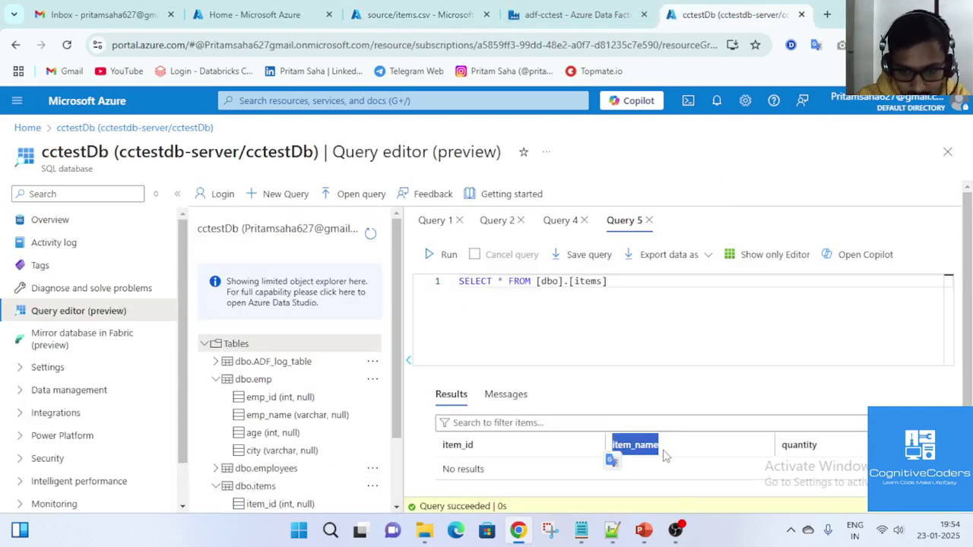
Switch to the adf-cctest data factory, create a new pipeline, and hide its properties
click(542, 10)
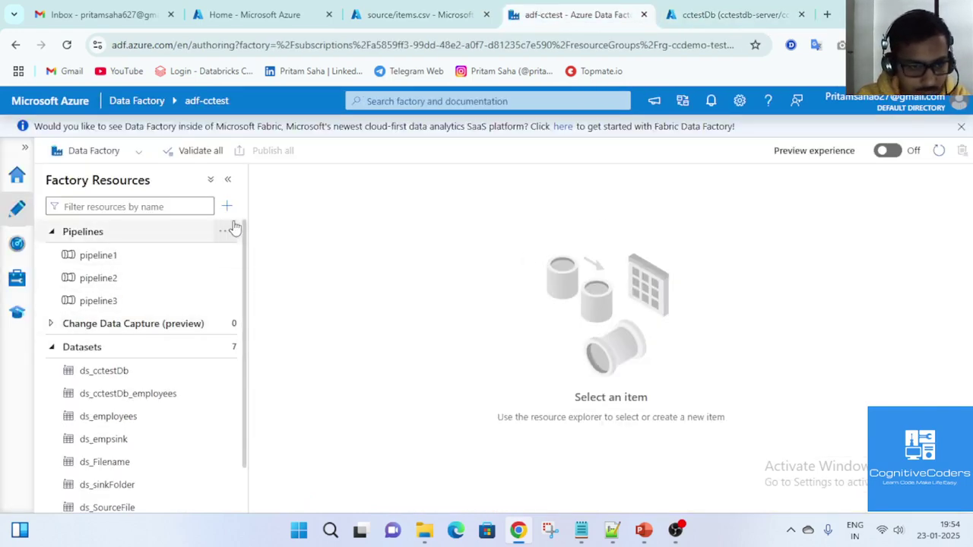
click(228, 230)
click(280, 260)
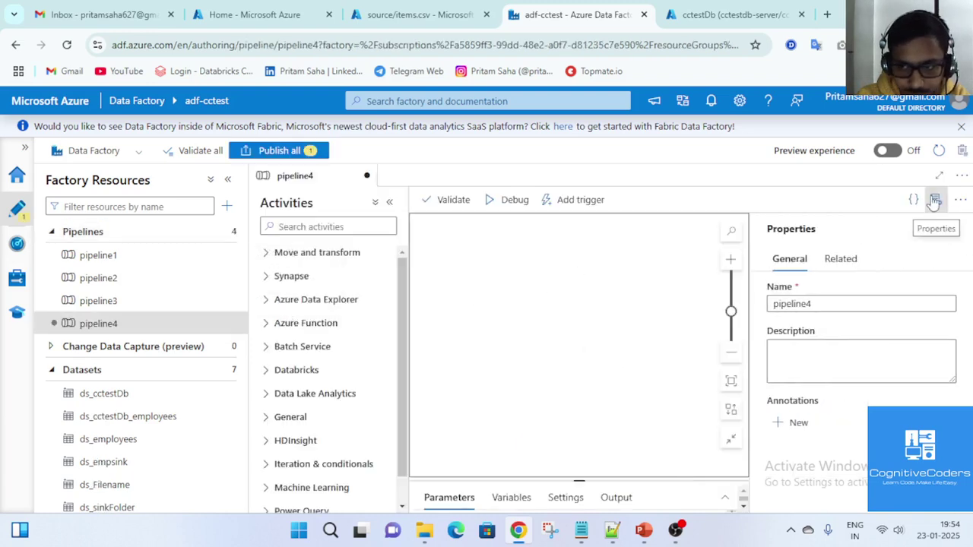
click(934, 202)
Find the Copy data activity by searching for "copy" and add it to the pipeline canvas
click(355, 228)
text(copy)
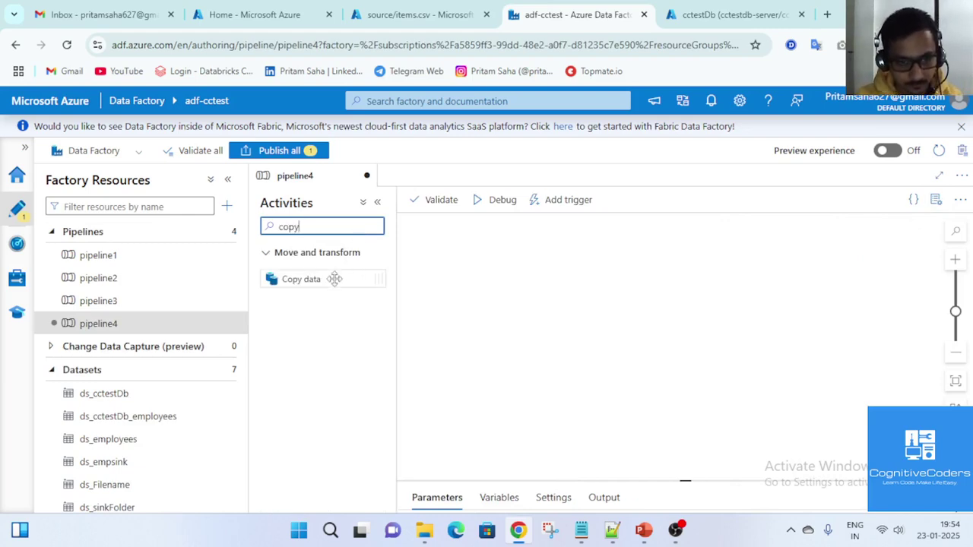
drag(334, 279, 628, 287)
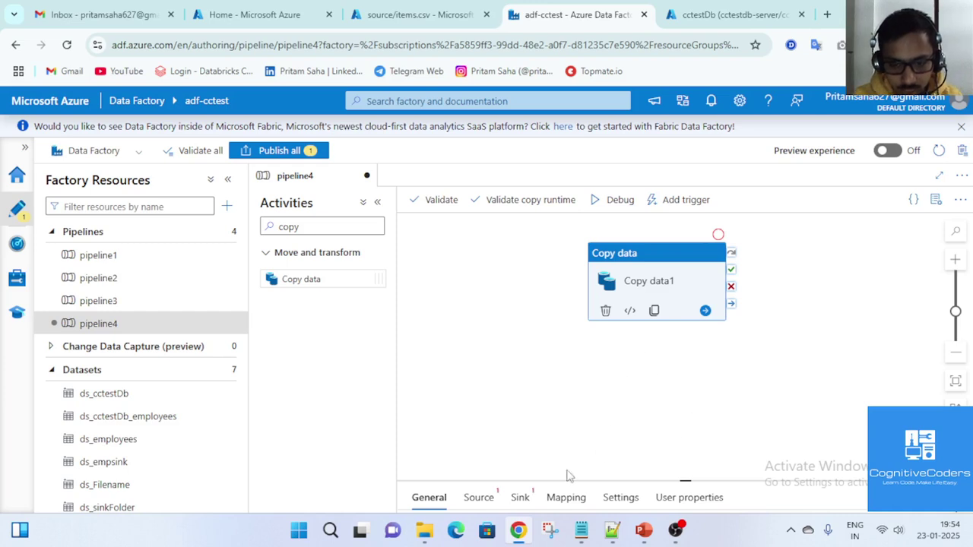
Set the copy activity's source dataset to ds_sinkFolder with items.csv as the latestFile value
click(478, 498)
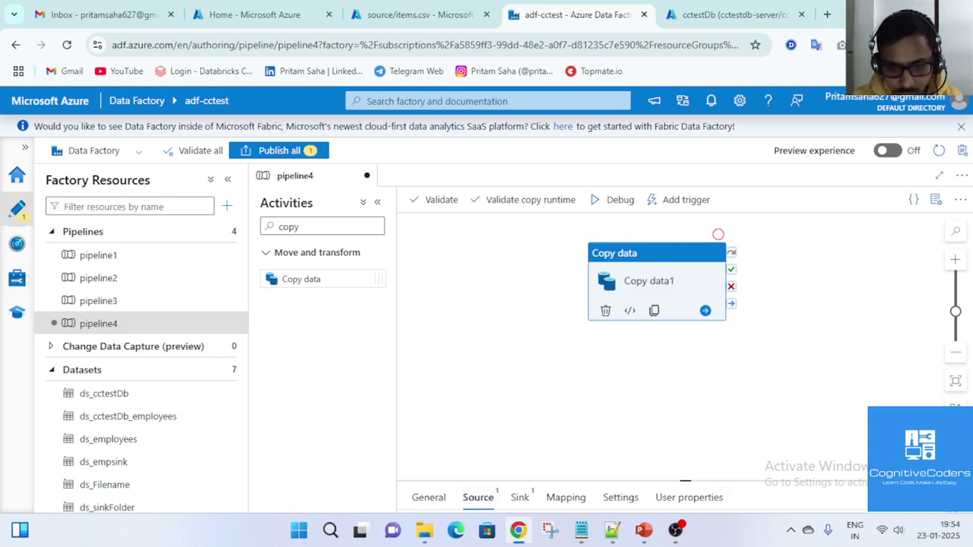
click(653, 270)
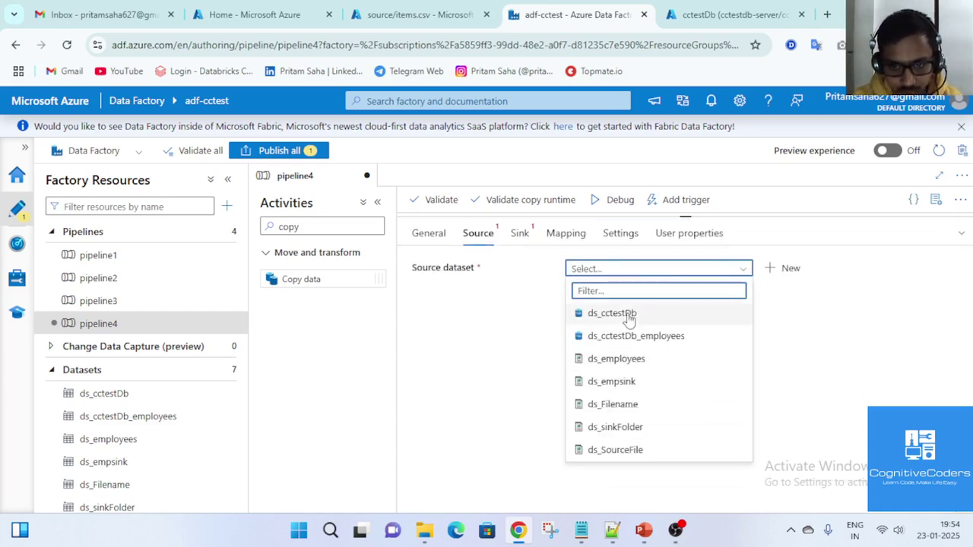
click(642, 430)
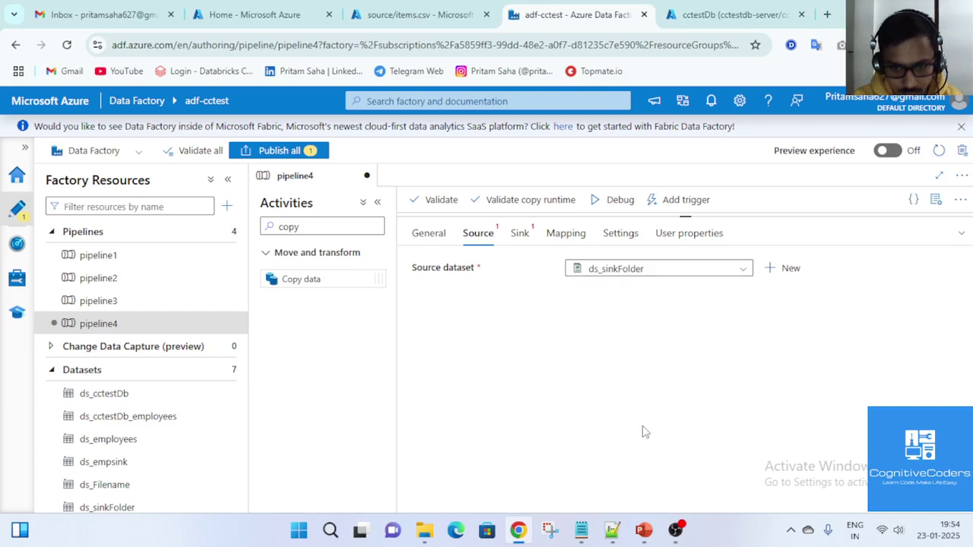
click(713, 365)
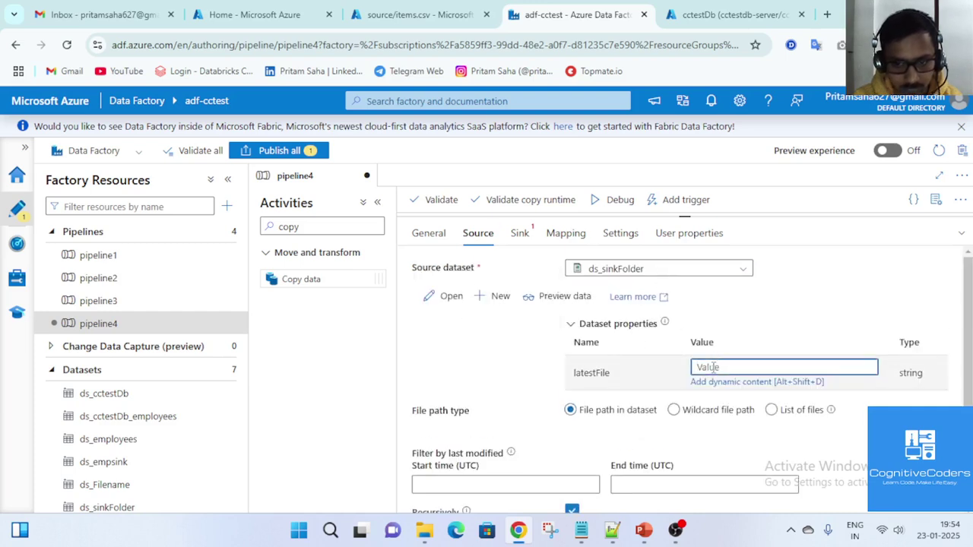
text(items.csv)
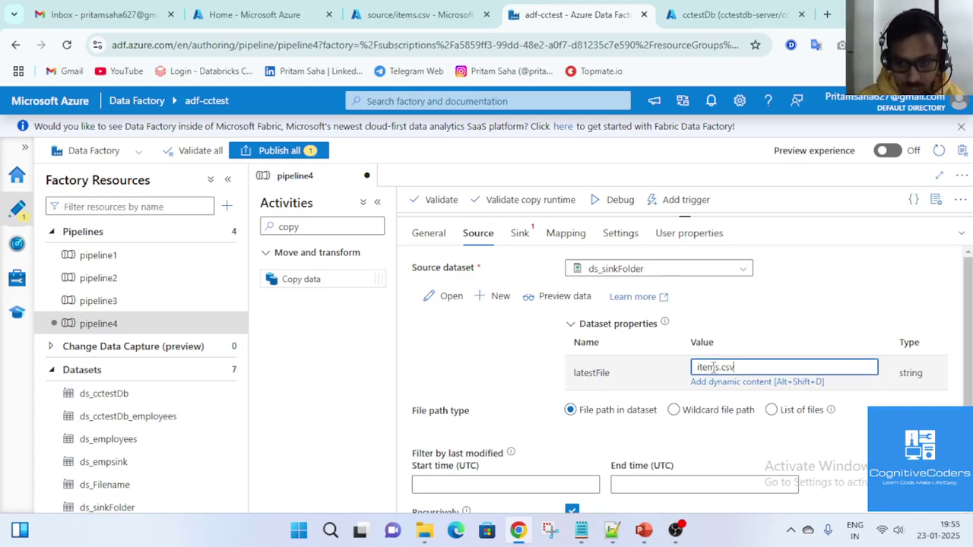
Set the copy activity's sink dataset to ds_cctestDb
click(520, 233)
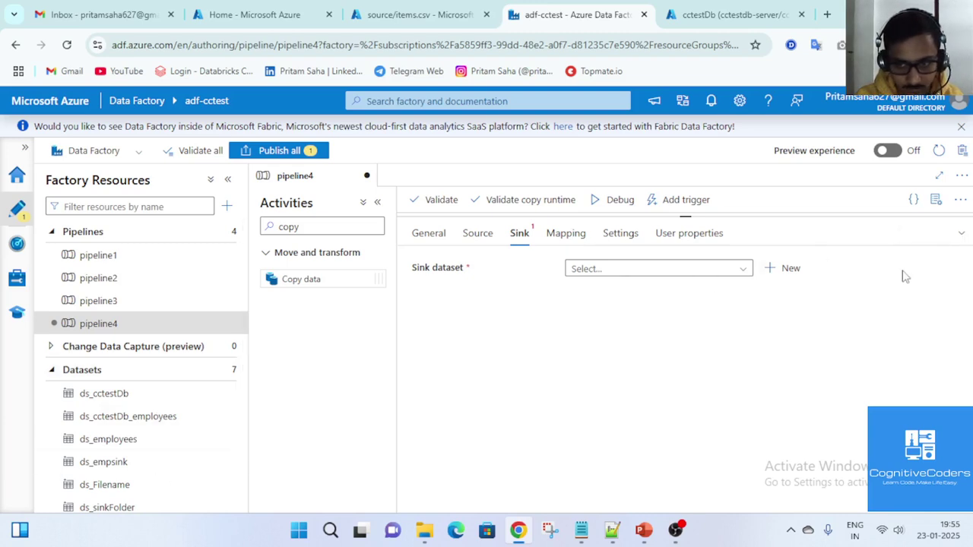
click(740, 271)
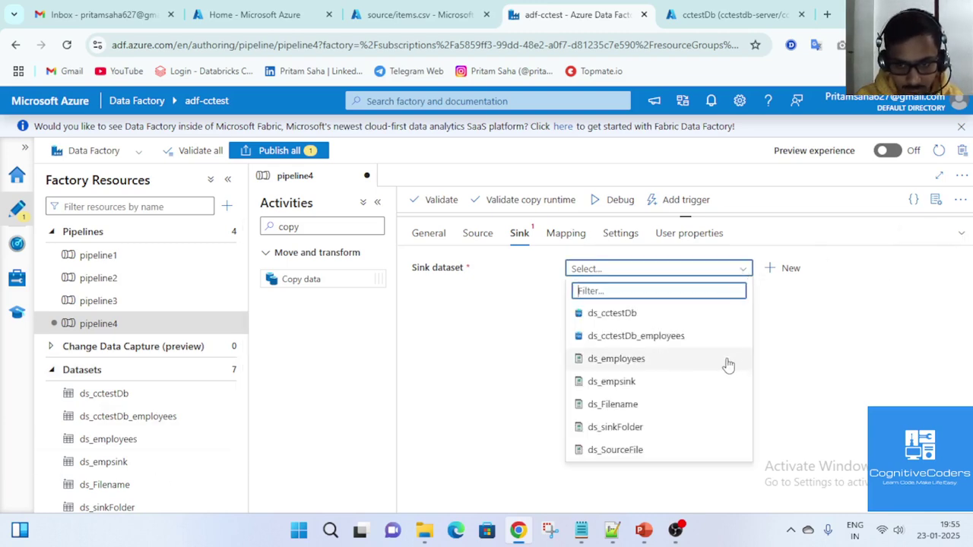
click(644, 317)
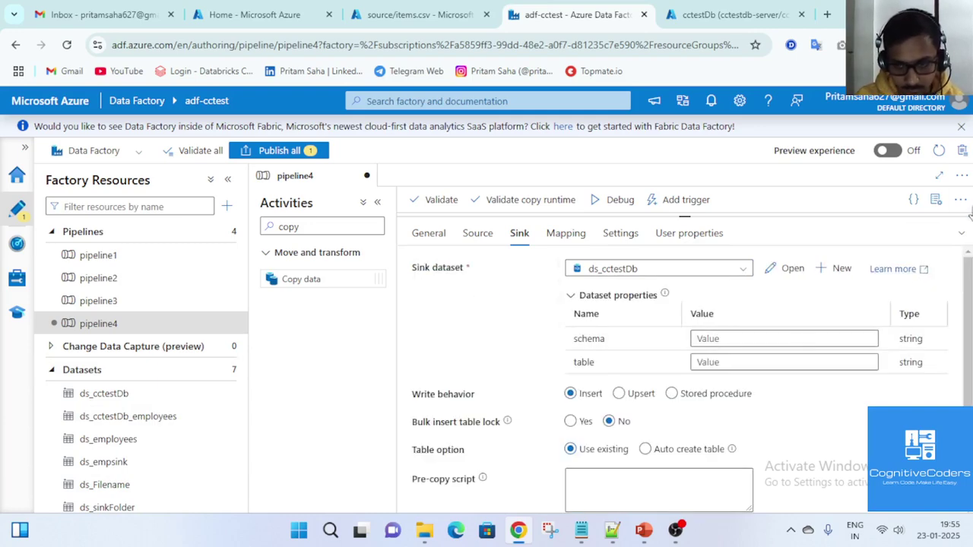
Set the sink dataset's schema to dbo and table to emp, checking the table names in the cctestDb query editor
click(753, 338)
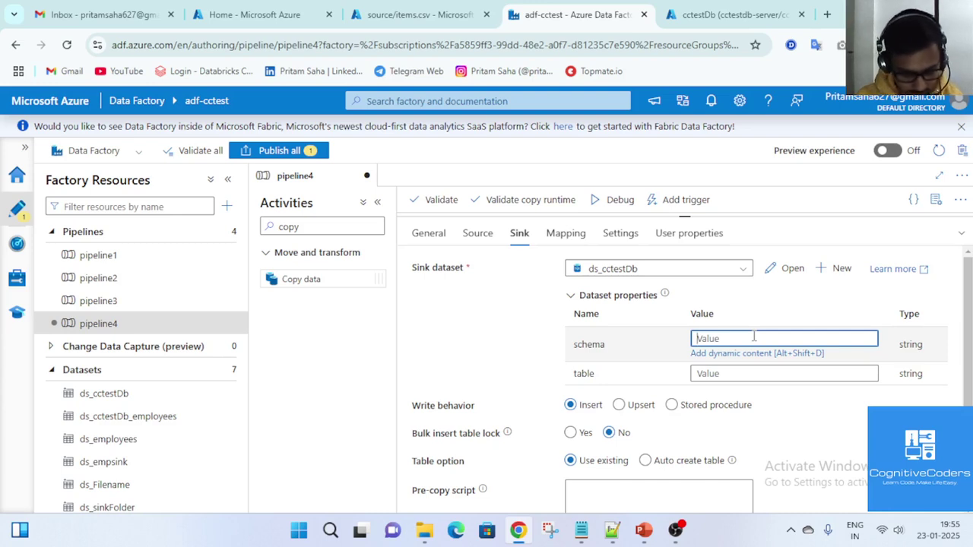
click(744, 376)
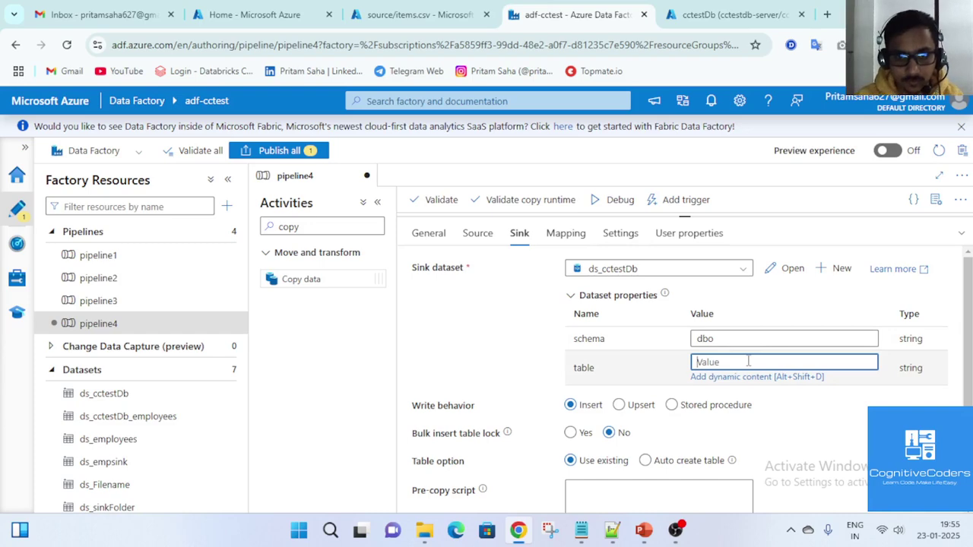
click(695, 16)
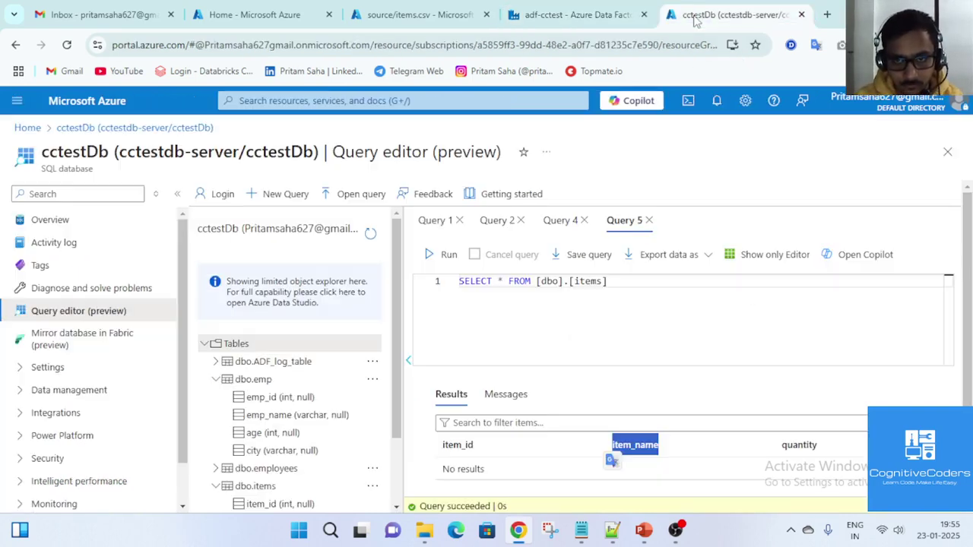
click(609, 14)
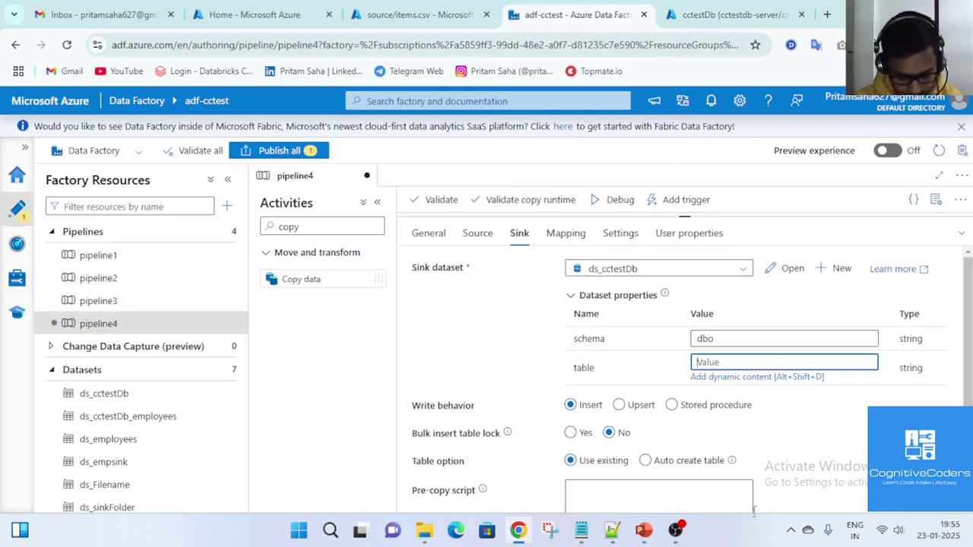
click(744, 268)
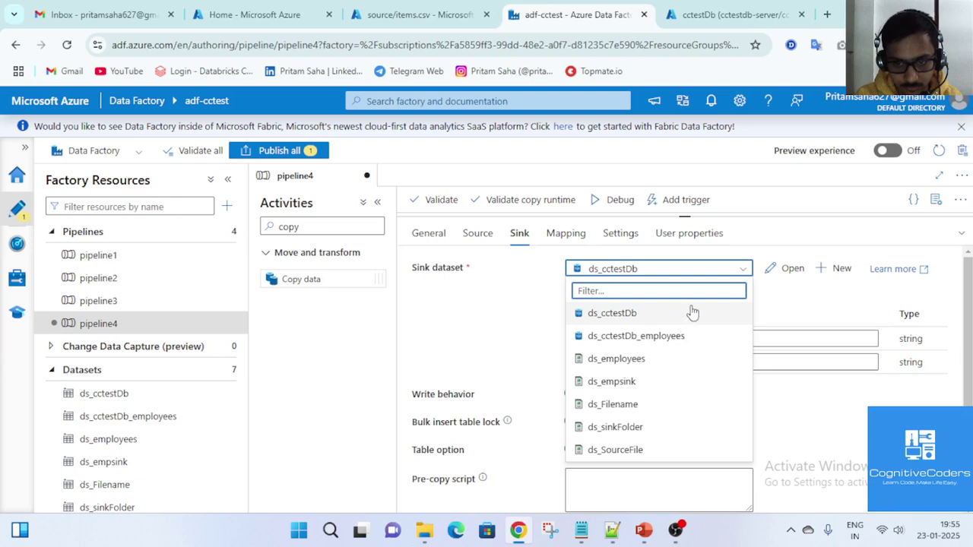
click(853, 292)
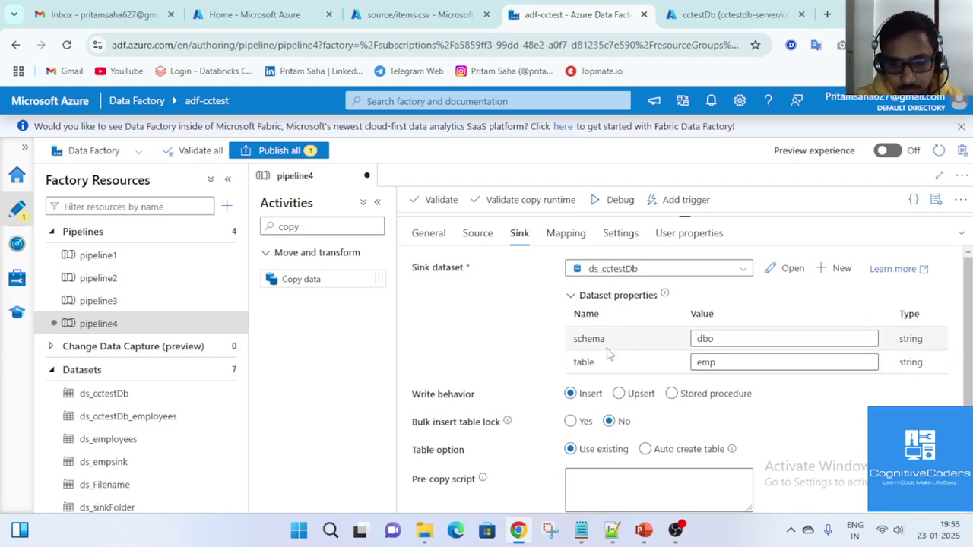
click(730, 14)
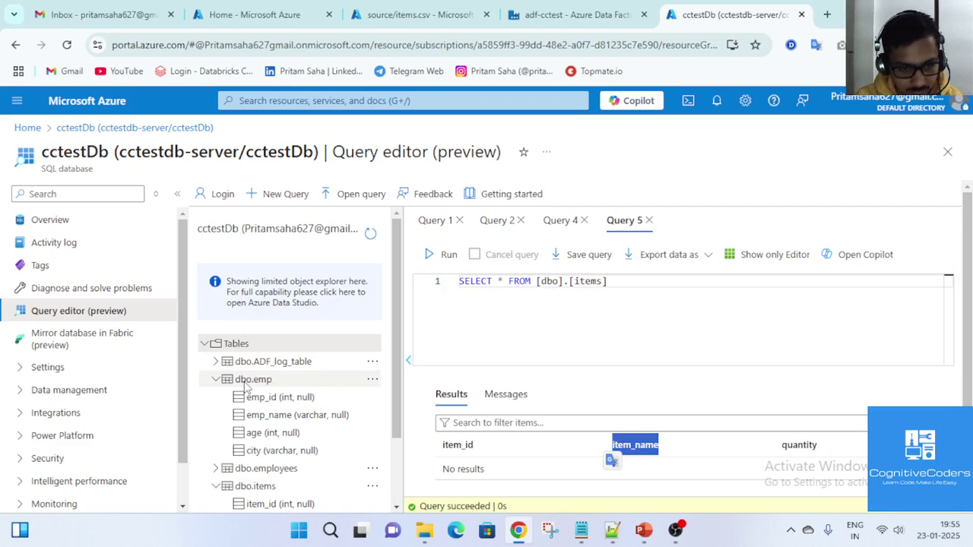
click(578, 14)
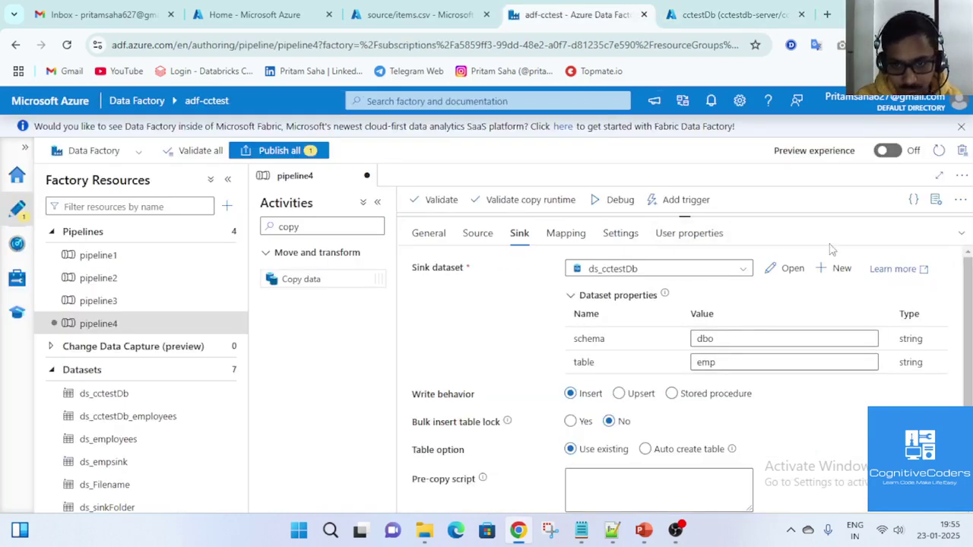
Try to import the source and sink schemas into the copy activity's mapping
click(567, 237)
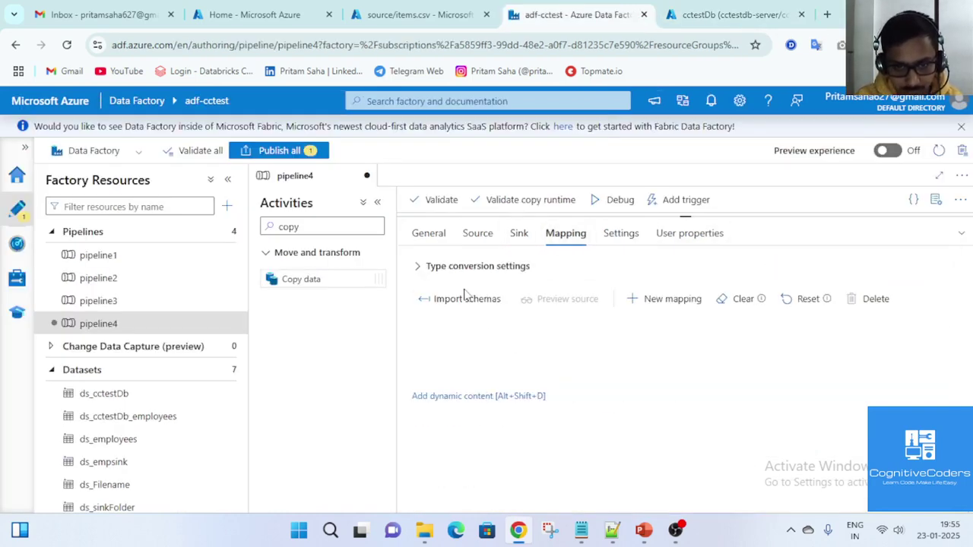
click(465, 298)
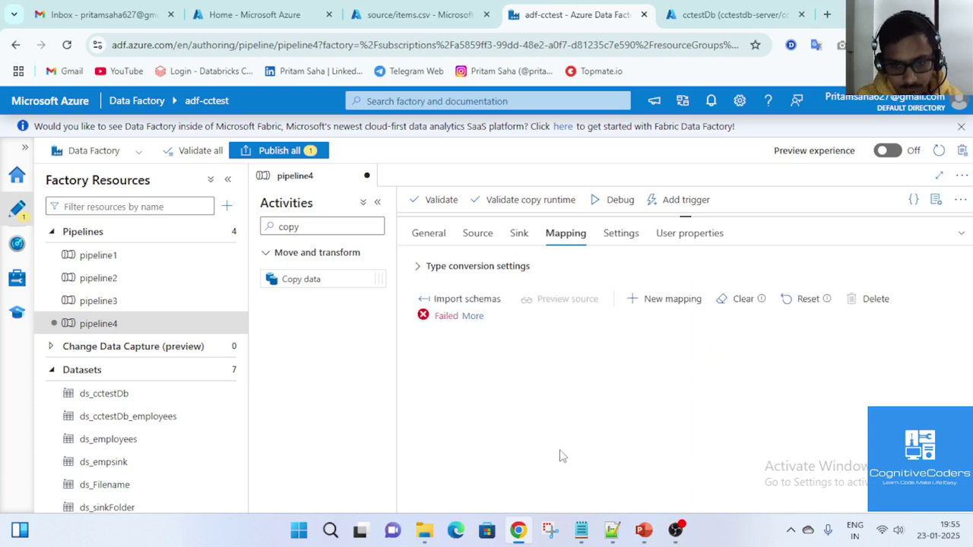
click(481, 302)
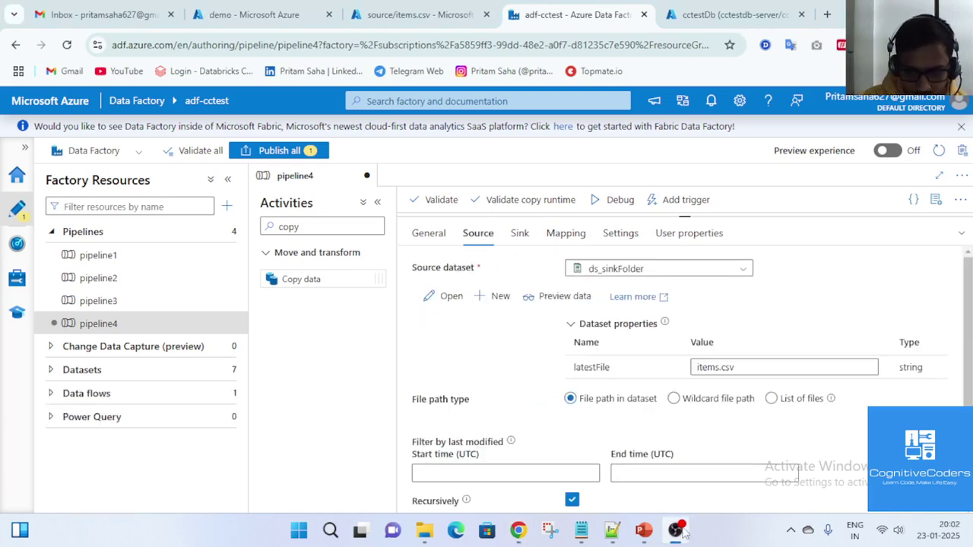
Change the copy activity's source dataset to ds_Filename with items.csv as the Filename value
click(726, 269)
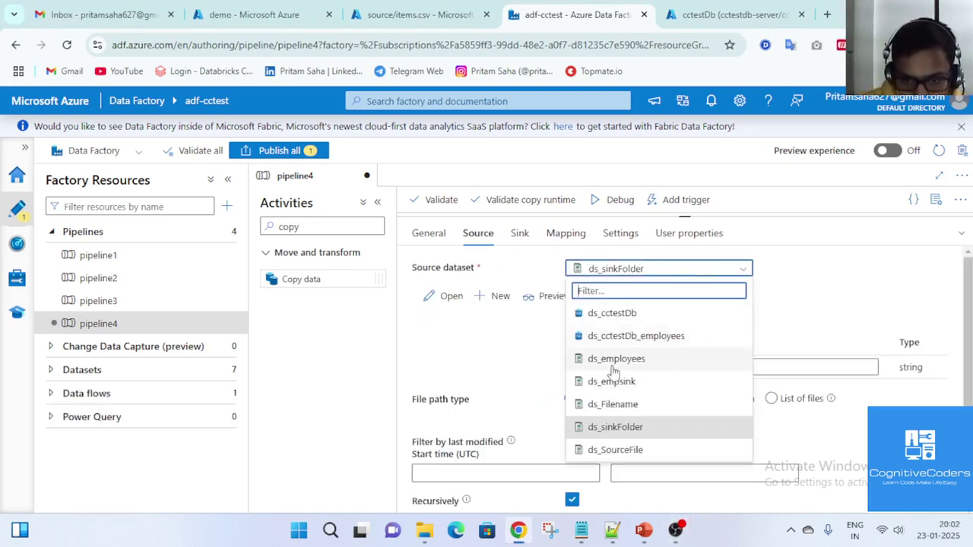
click(644, 409)
click(756, 368)
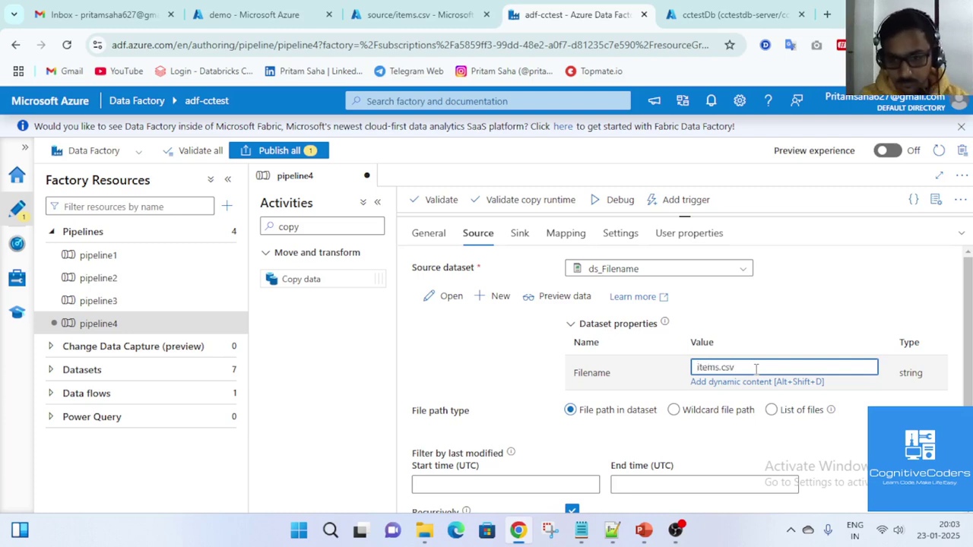
Import the schemas into the copy activity's mapping and map the source column item to the destination column item_name
click(569, 234)
click(445, 300)
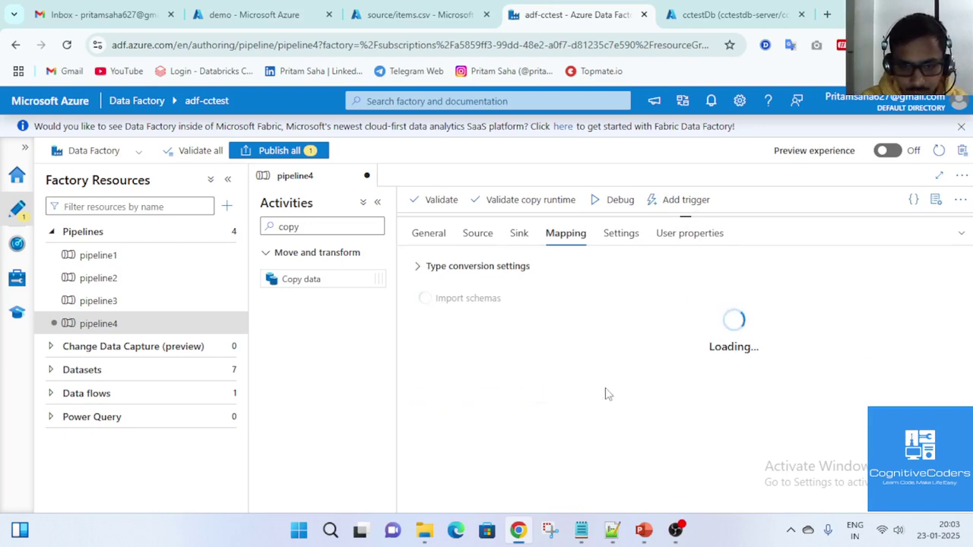
mouse_move(679, 538)
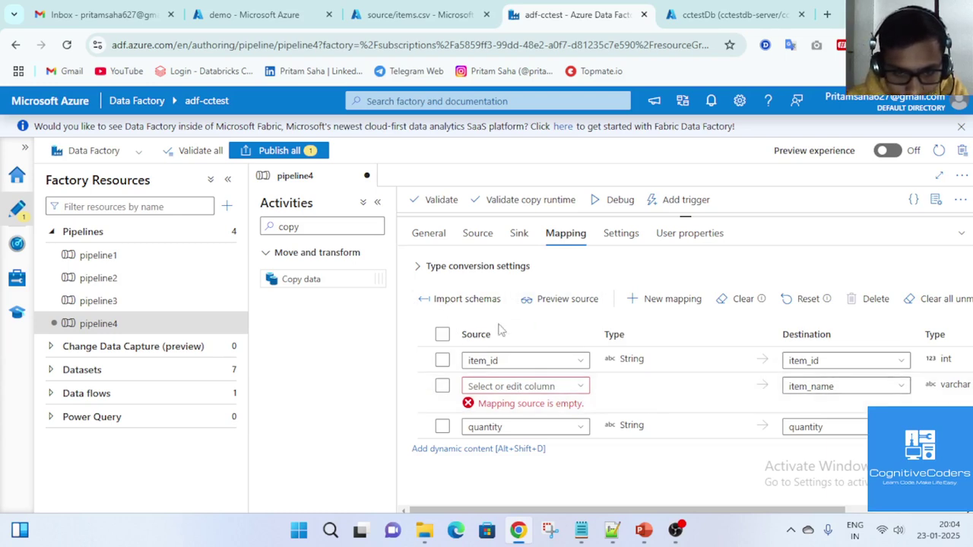
click(581, 388)
click(529, 431)
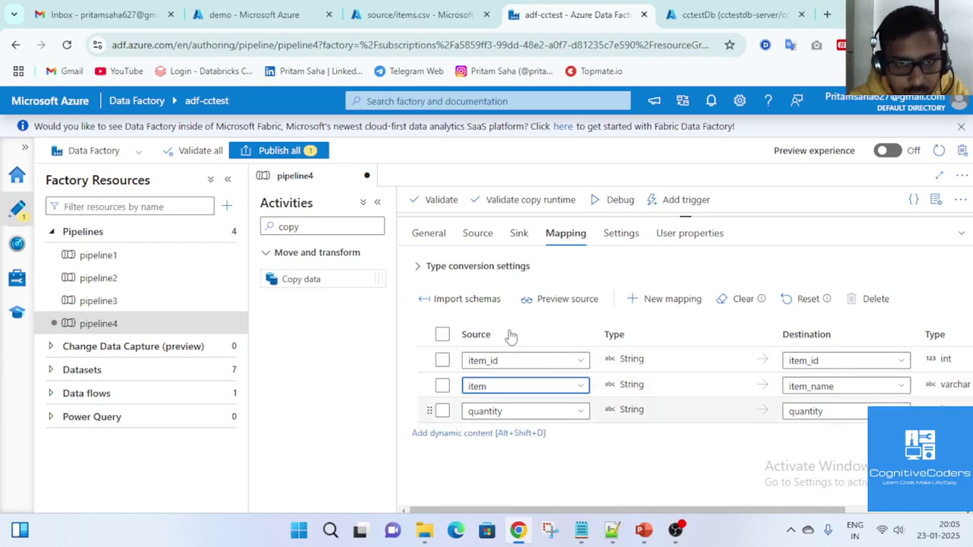
Compare the column names in items.csv and the cctestDb items table with the copy activity's column mapping
click(677, 12)
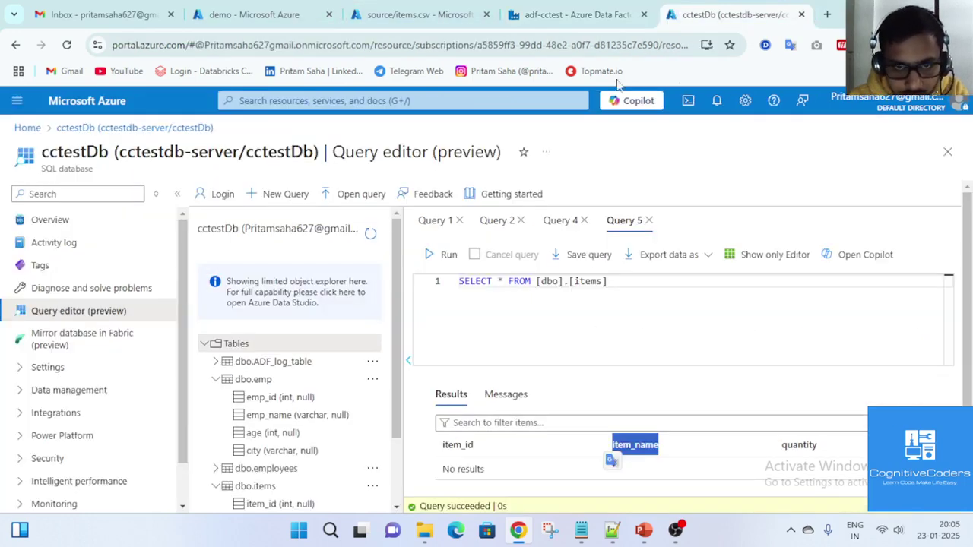
click(386, 16)
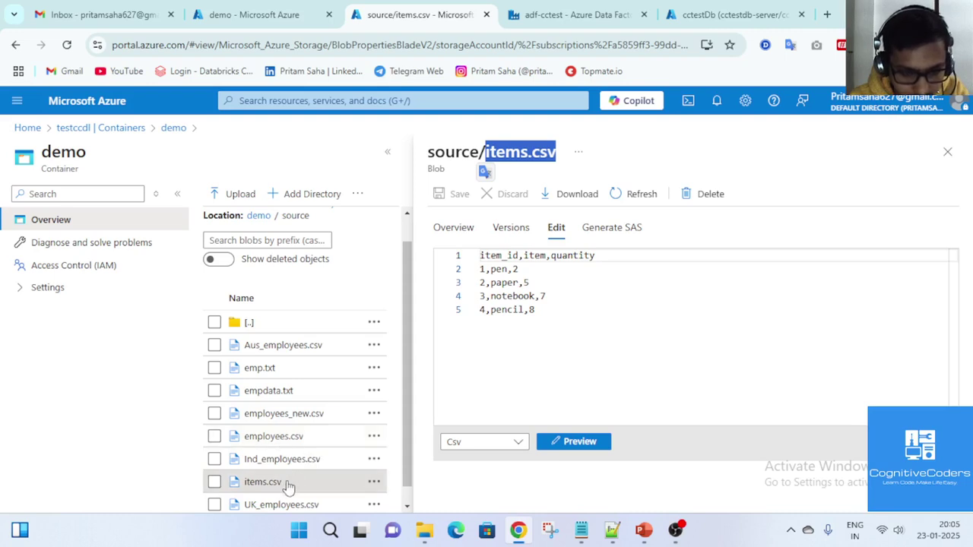
click(729, 15)
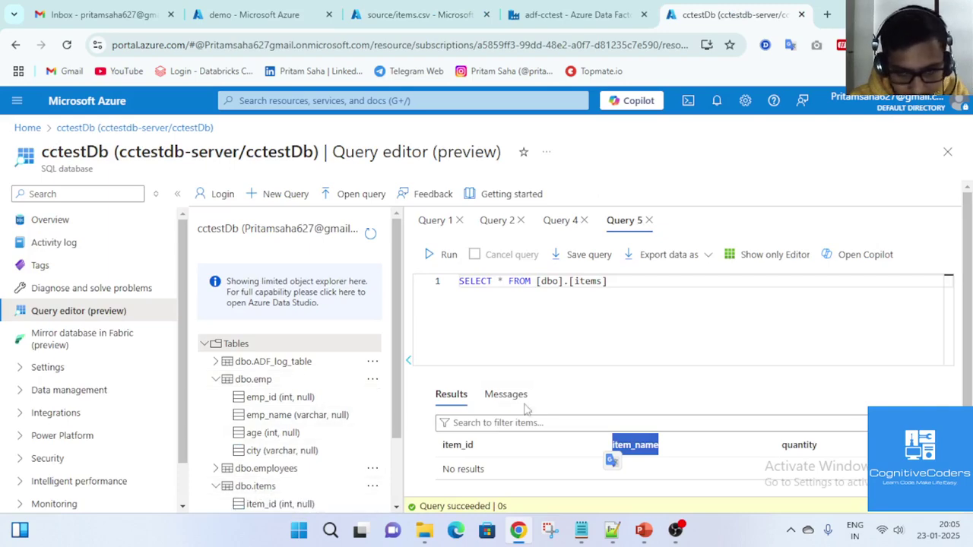
click(574, 14)
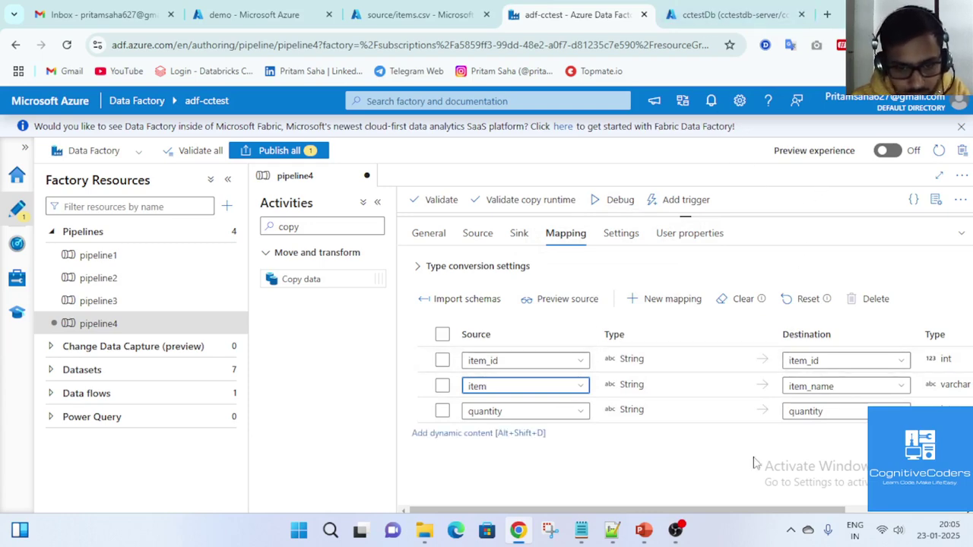
click(963, 234)
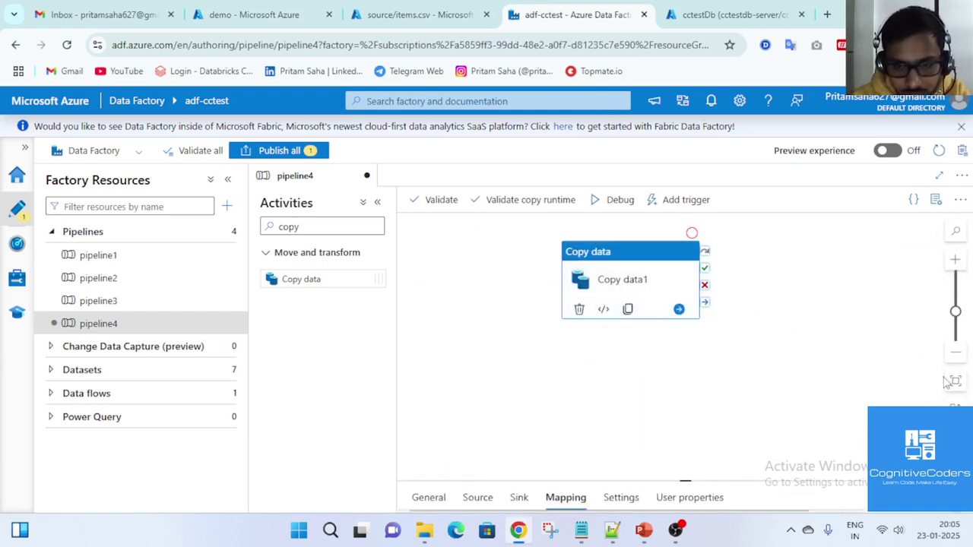
click(565, 498)
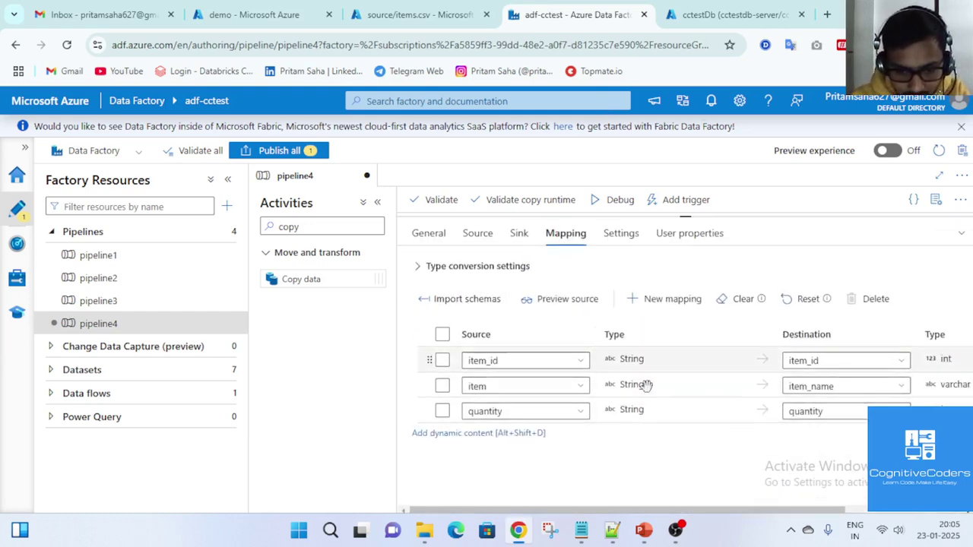
Open the JSON code of the Copy data1 activity and examine its sink, translator, inputs and outputs sections
click(962, 233)
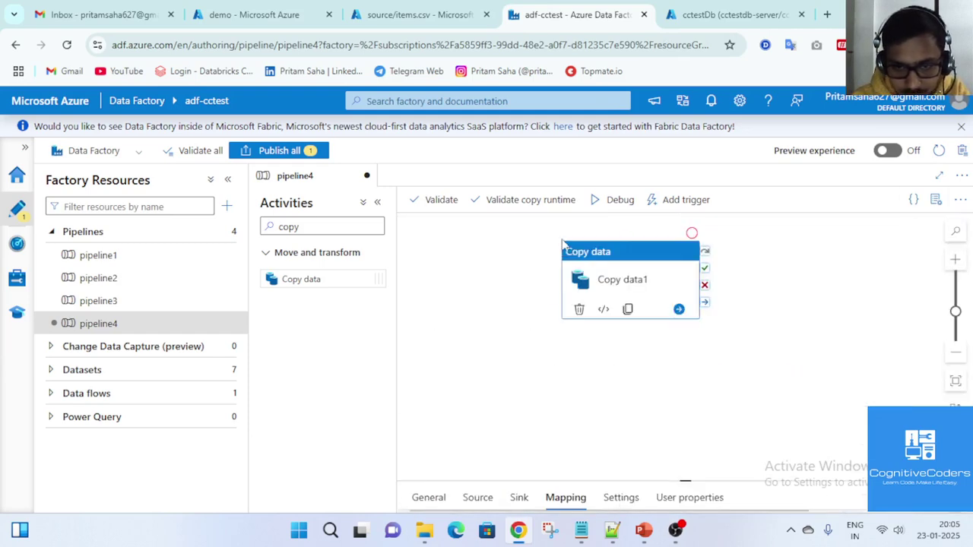
click(604, 310)
scroll(395, 346, down, 10)
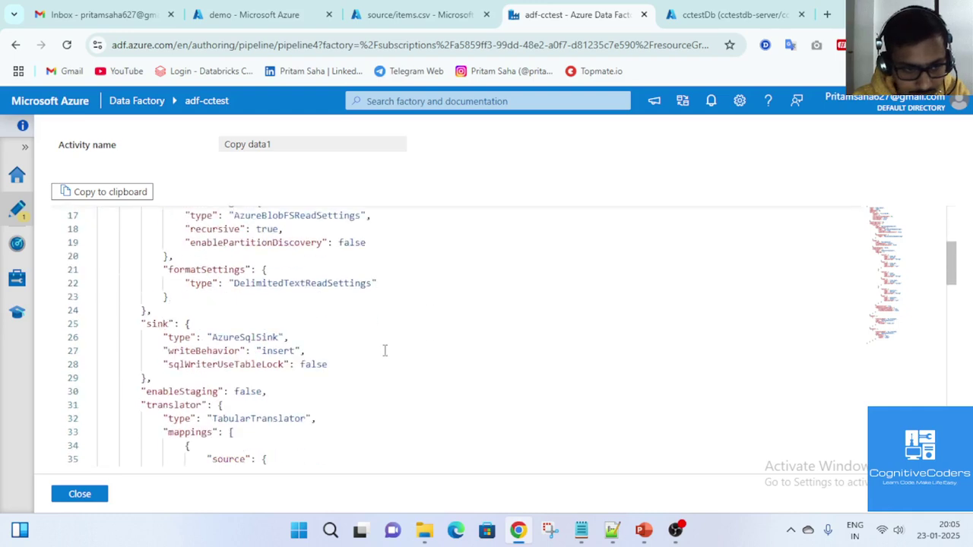
scroll(385, 349, up, 9)
scroll(385, 350, down, 12)
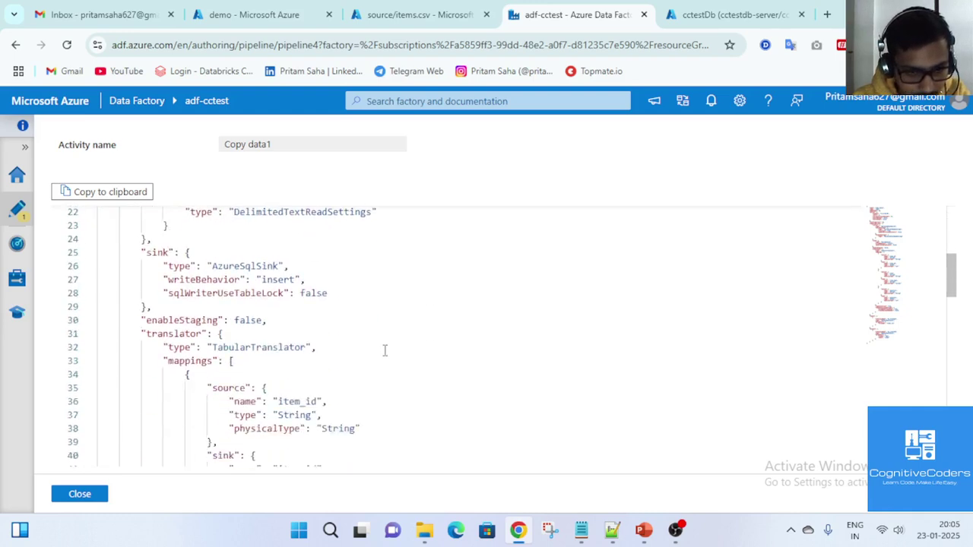
scroll(385, 350, down, 10)
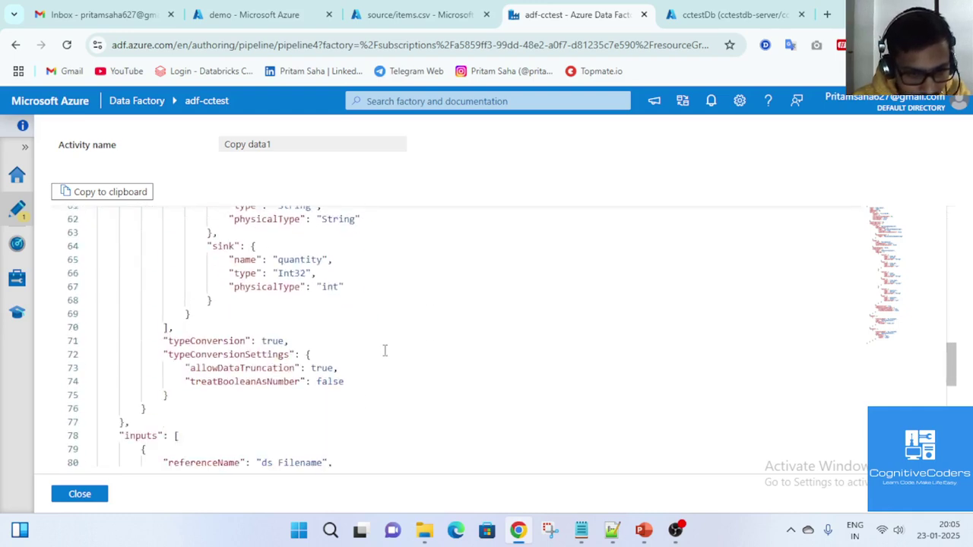
scroll(385, 350, down, 4)
scroll(385, 350, up, 6)
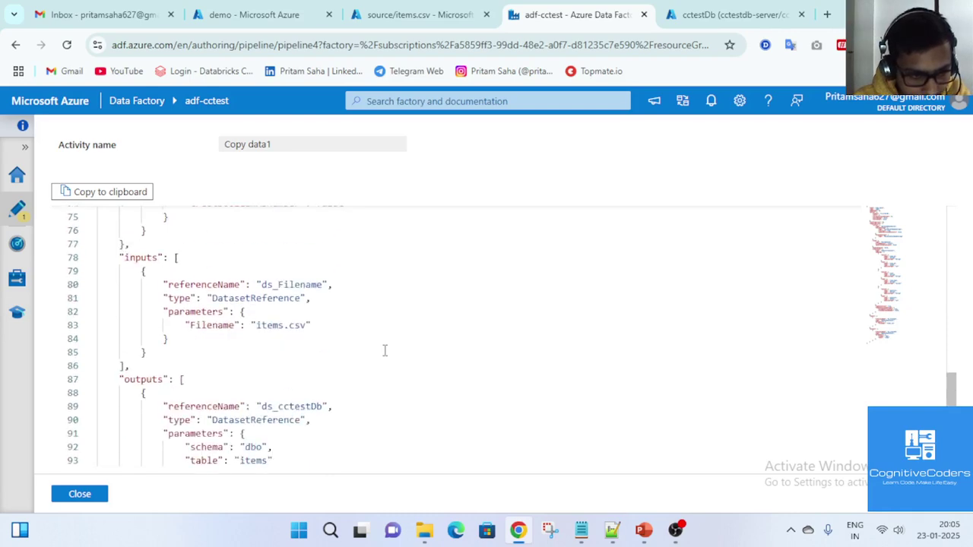
scroll(385, 350, up, 12)
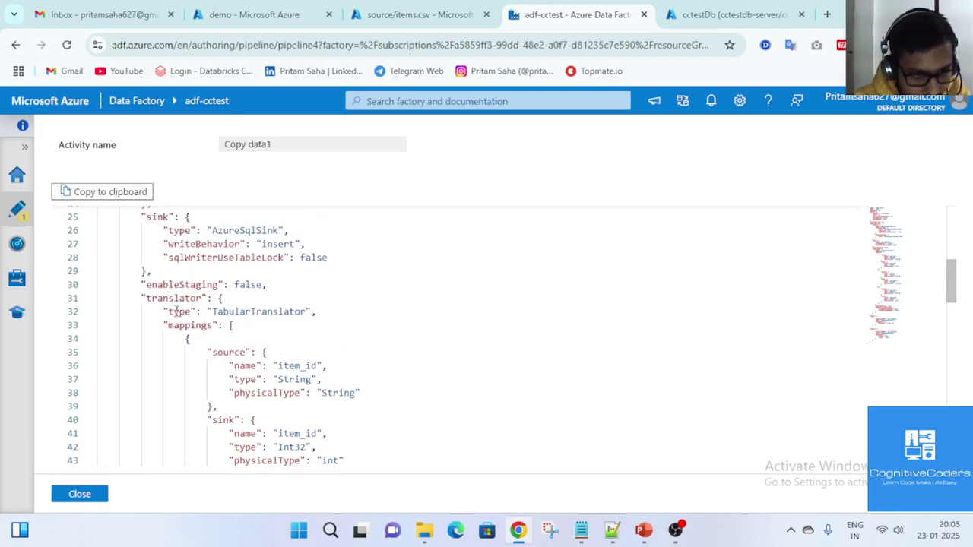
Select the translator JSON from its opening brace through the end of the mappings array
drag(218, 299, 351, 312)
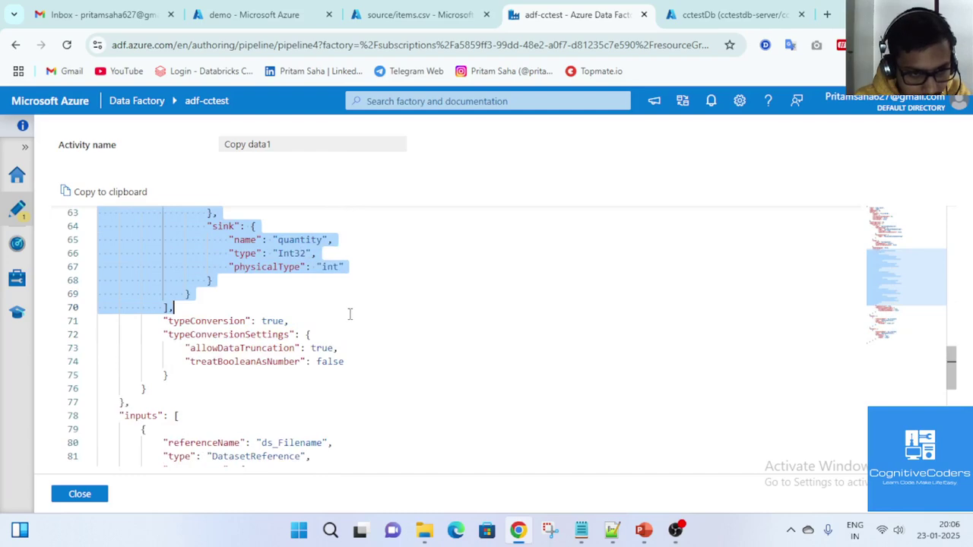
scroll(349, 314, up, 3)
scroll(350, 314, down, 2)
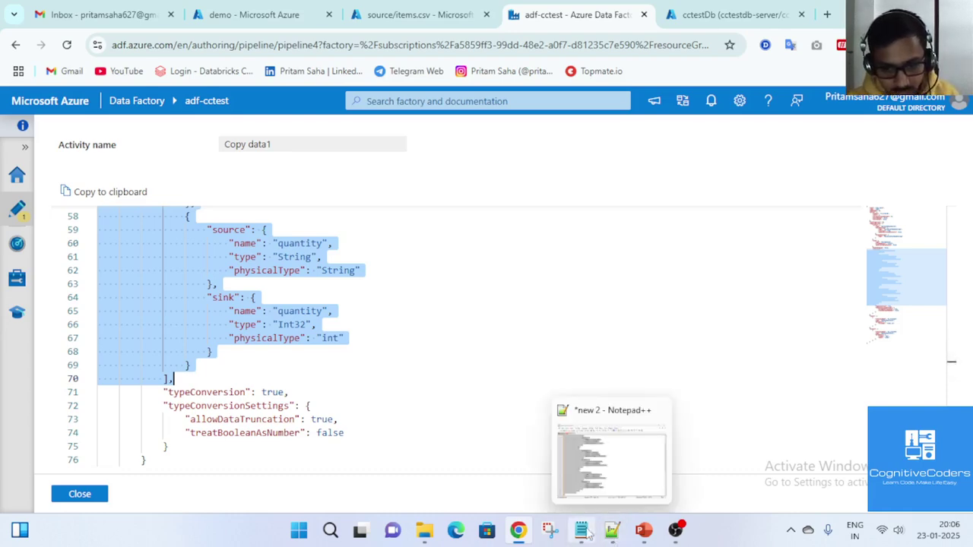
Switch to Notepad++ and review the prepared employee column-mapping JSON in the new 1 document from start to closing brace
click(612, 531)
click(48, 66)
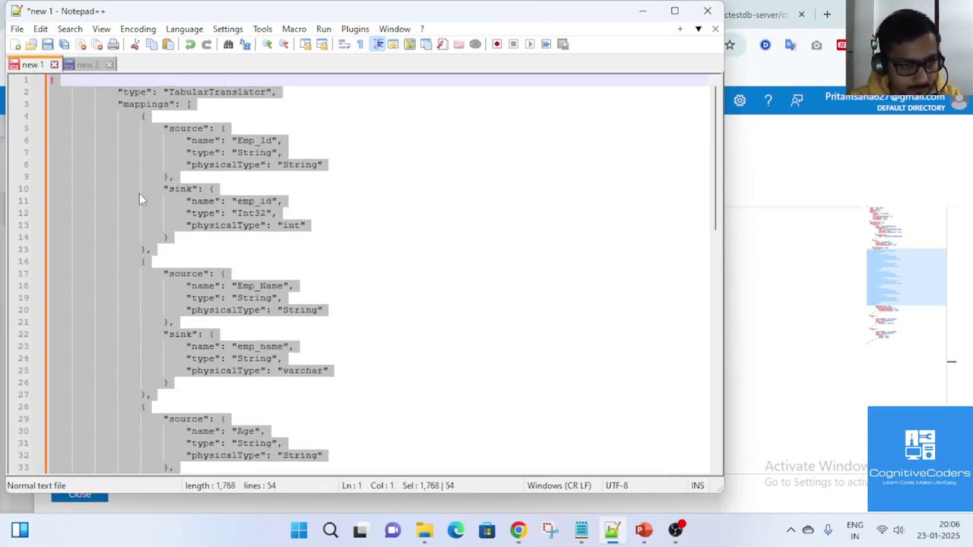
scroll(139, 194, down, 12)
scroll(265, 330, up, 3)
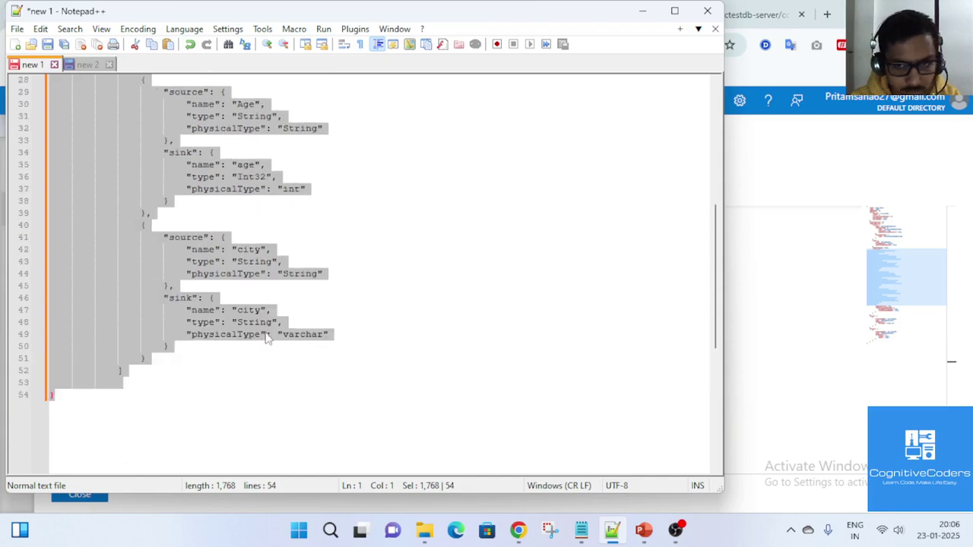
scroll(266, 340, up, 9)
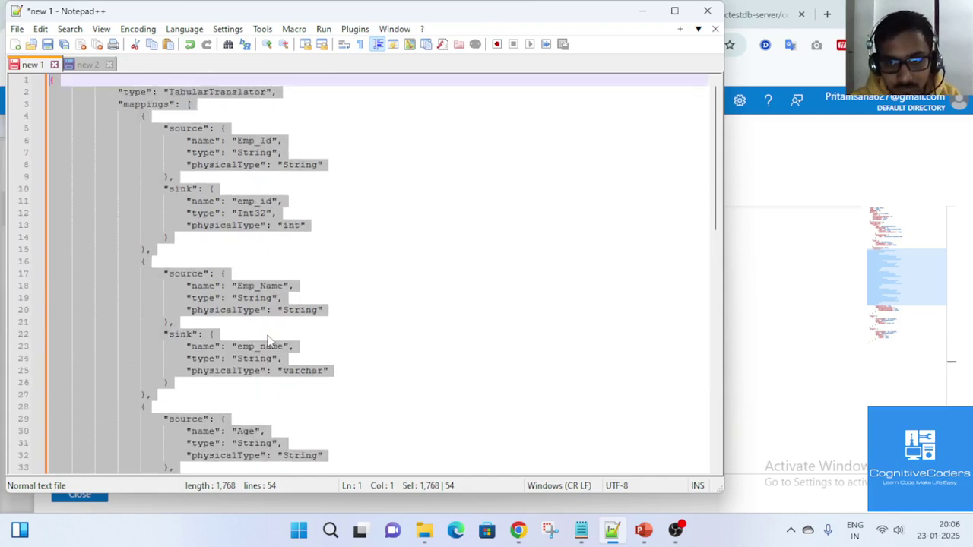
scroll(267, 340, down, 13)
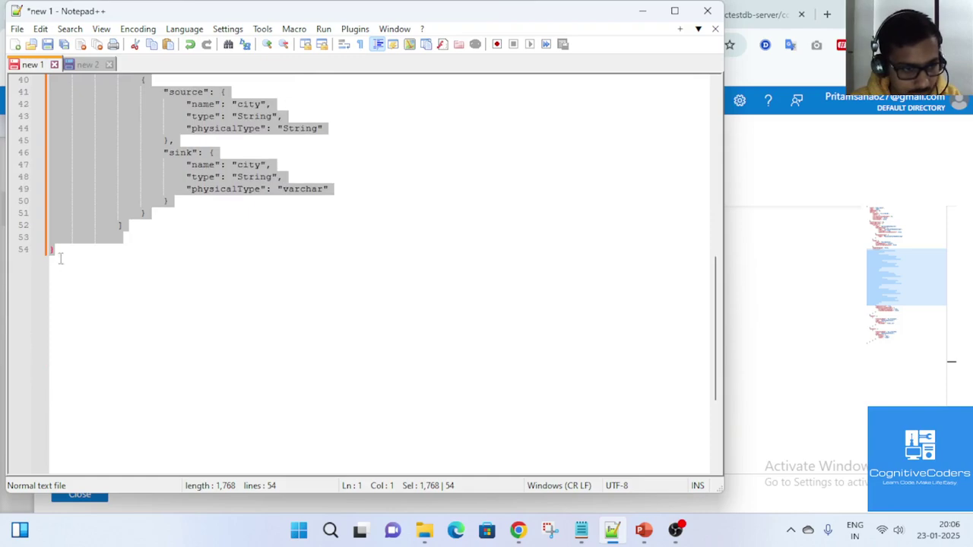
click(64, 260)
scroll(73, 269, up, 3)
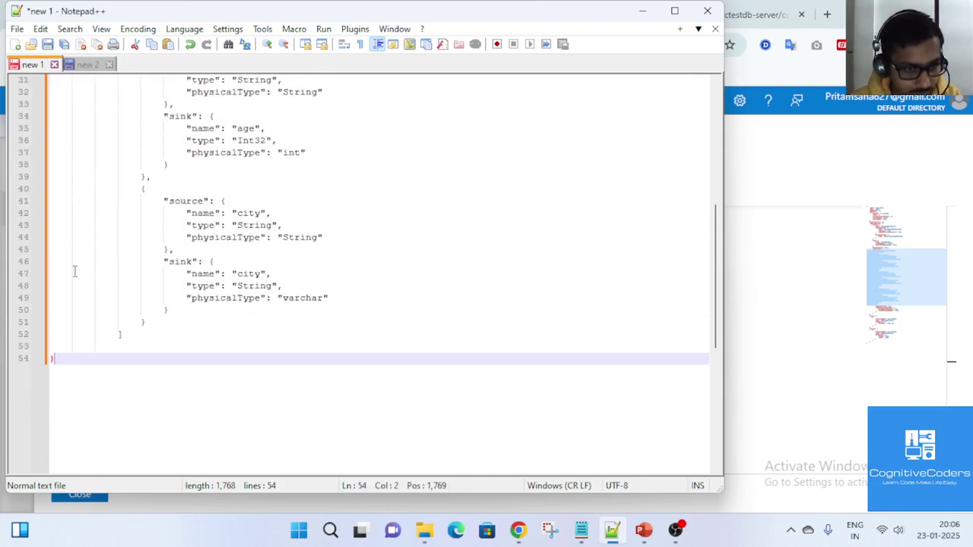
Review the employee mapping JSON in new 1 and the items mapping JSON in new 2, comparing its source and sink column names
scroll(60, 363, up, 10)
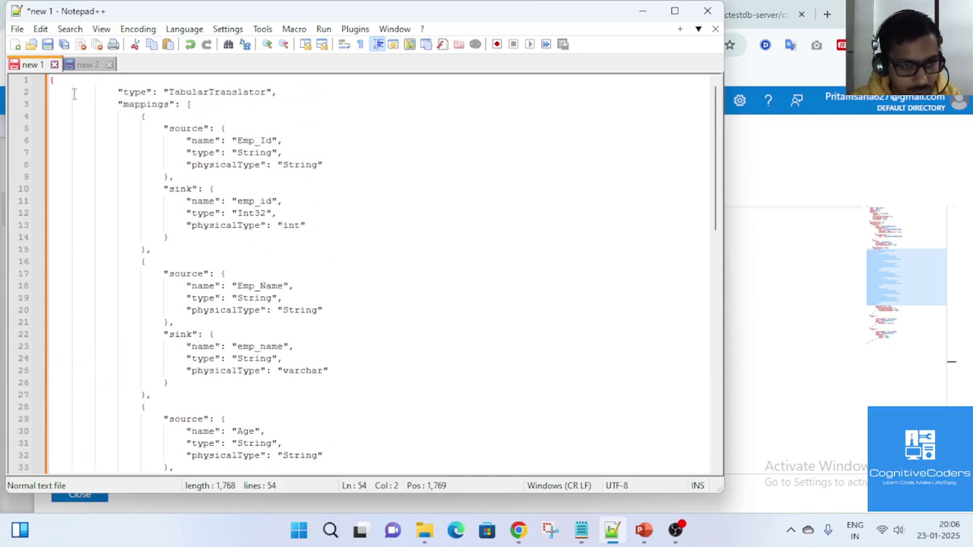
drag(74, 93, 244, 310)
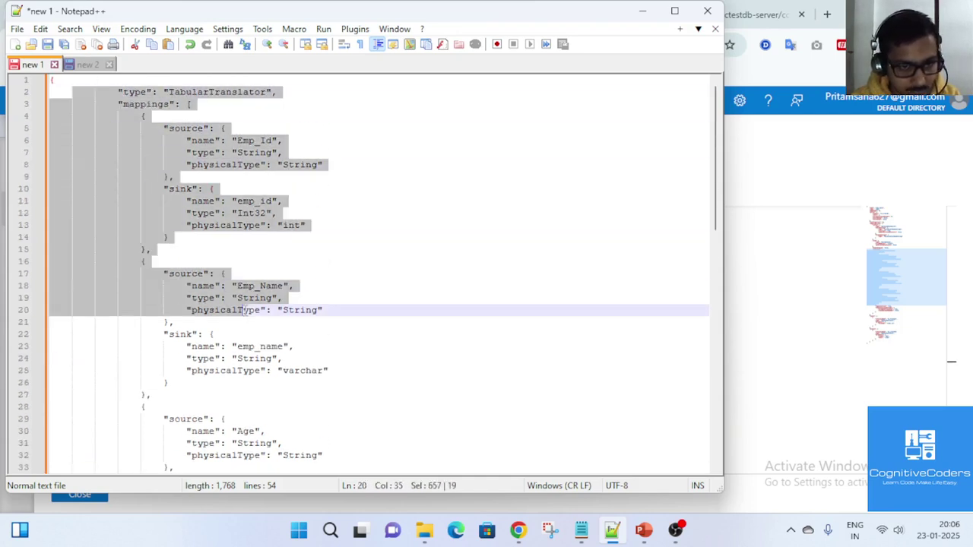
click(87, 64)
scroll(234, 316, up, 3)
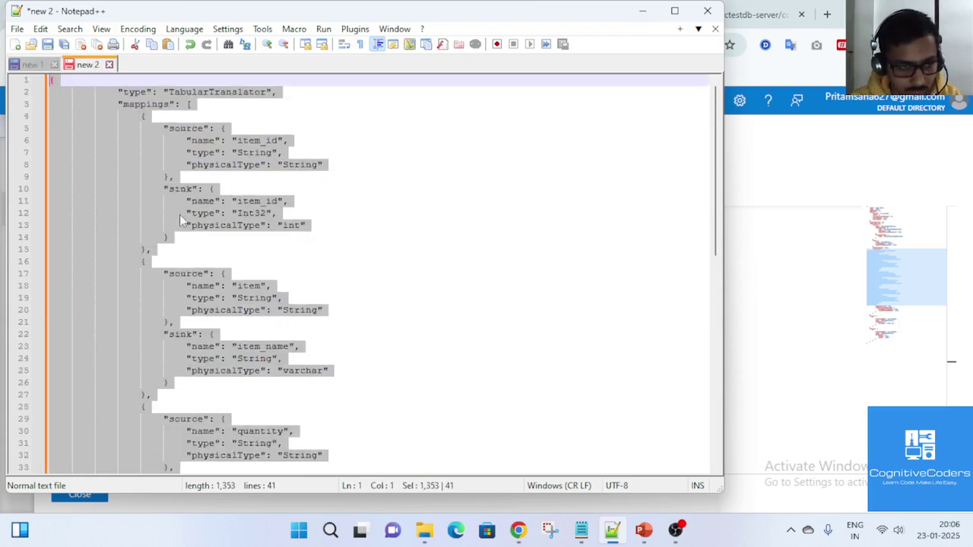
click(127, 117)
click(225, 225)
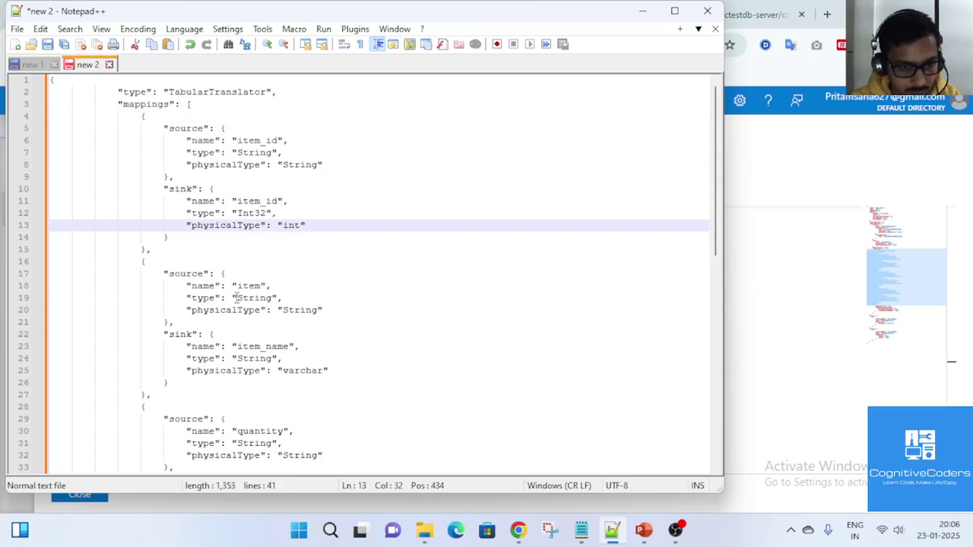
drag(235, 298, 280, 359)
scroll(179, 391, down, 4)
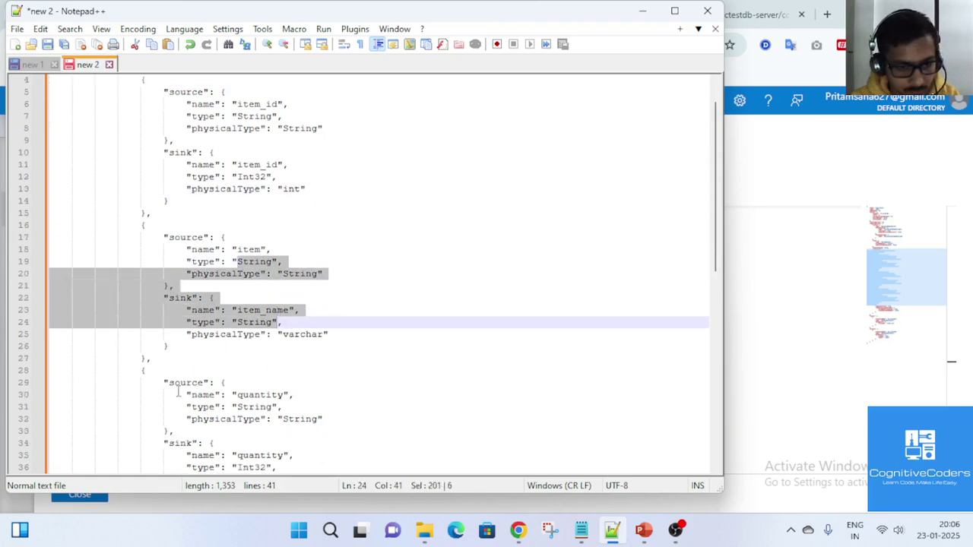
scroll(396, 301, up, 4)
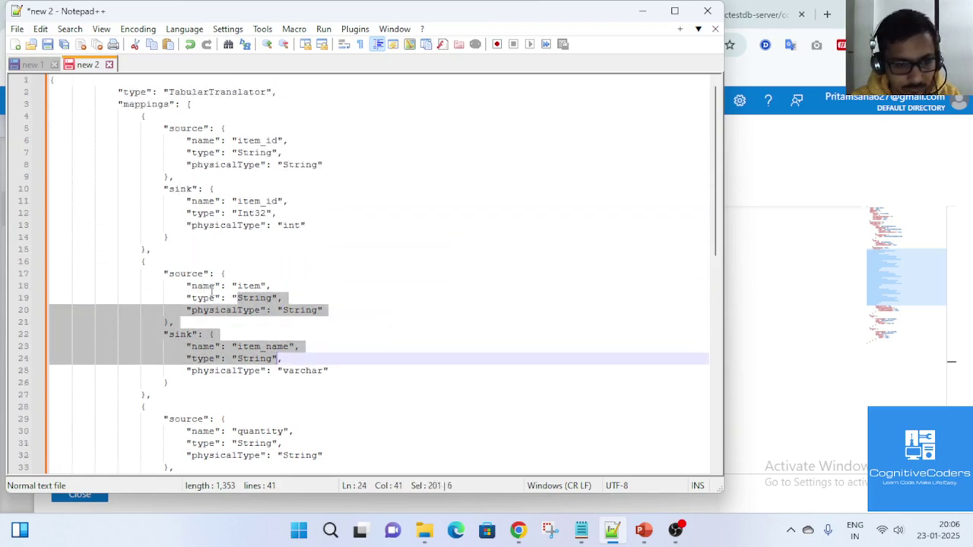
click(245, 285)
drag(248, 346, 264, 346)
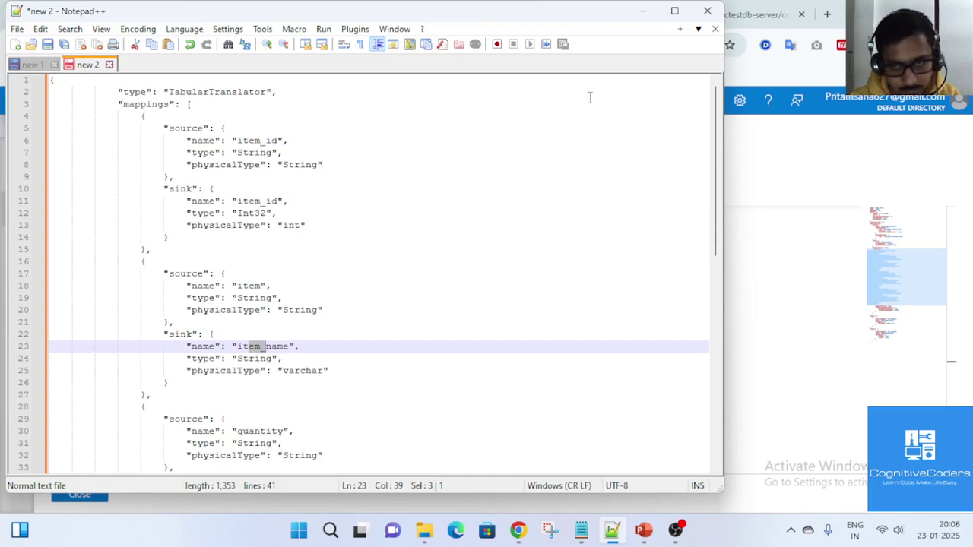
click(642, 12)
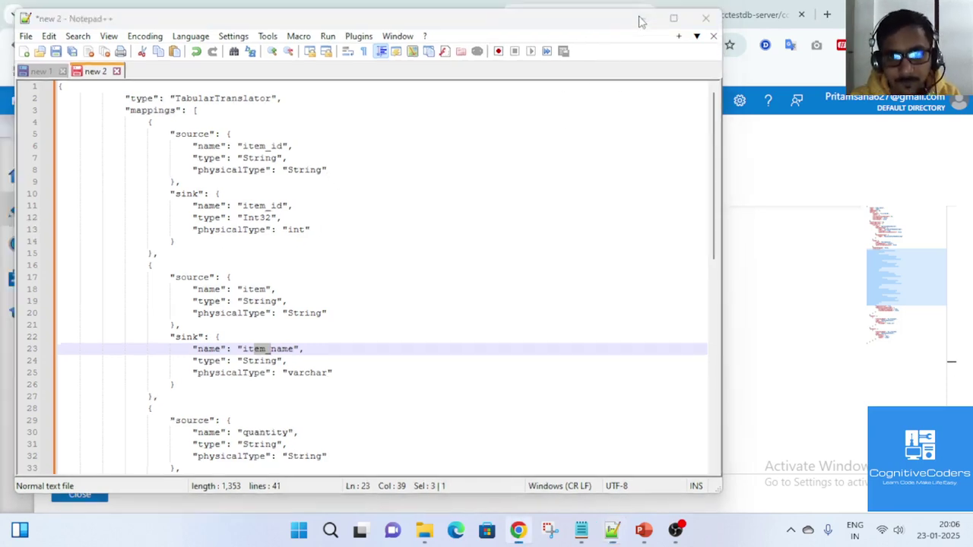
Switch to the cctestDb query editor and examine the CREATE TABLE table_mappings statement in Query 1, including its json_mapping column
click(735, 17)
click(492, 221)
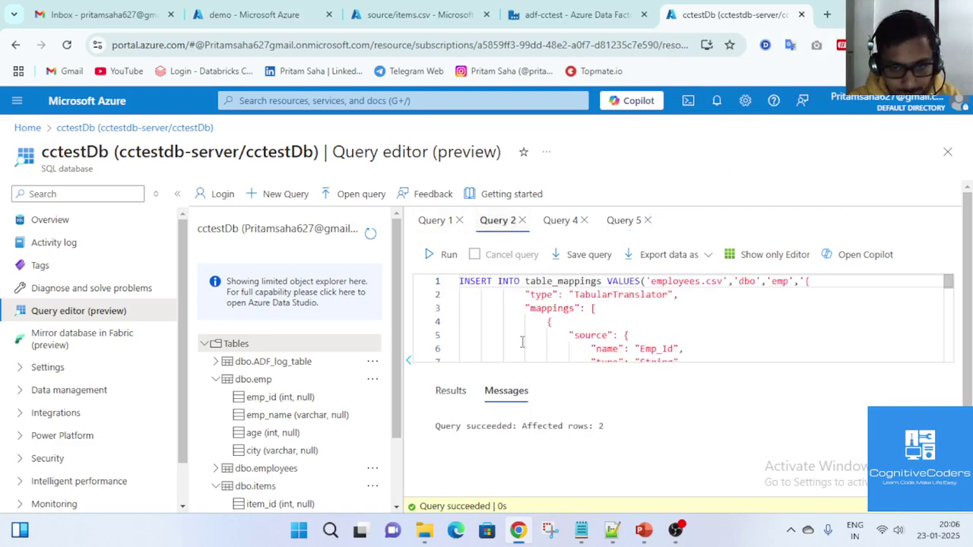
click(435, 221)
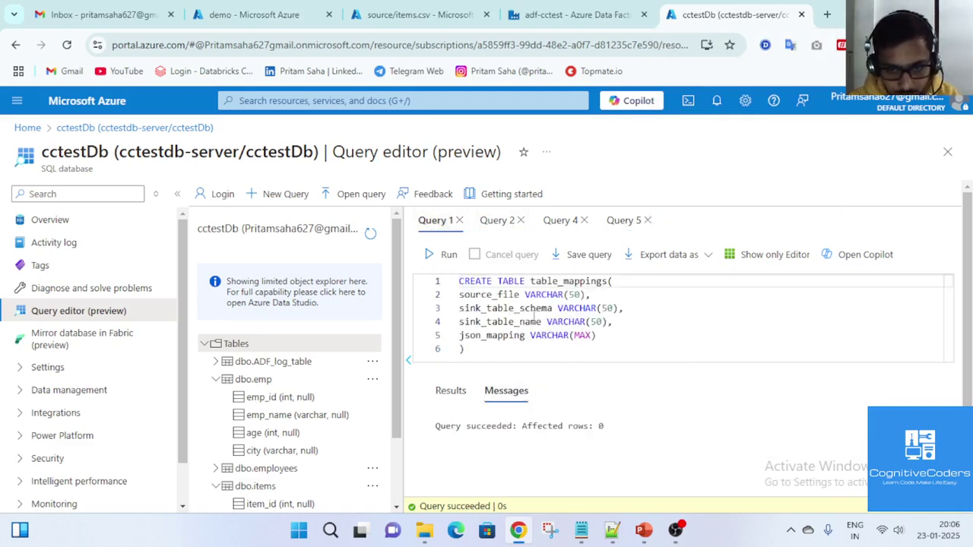
drag(530, 282, 596, 299)
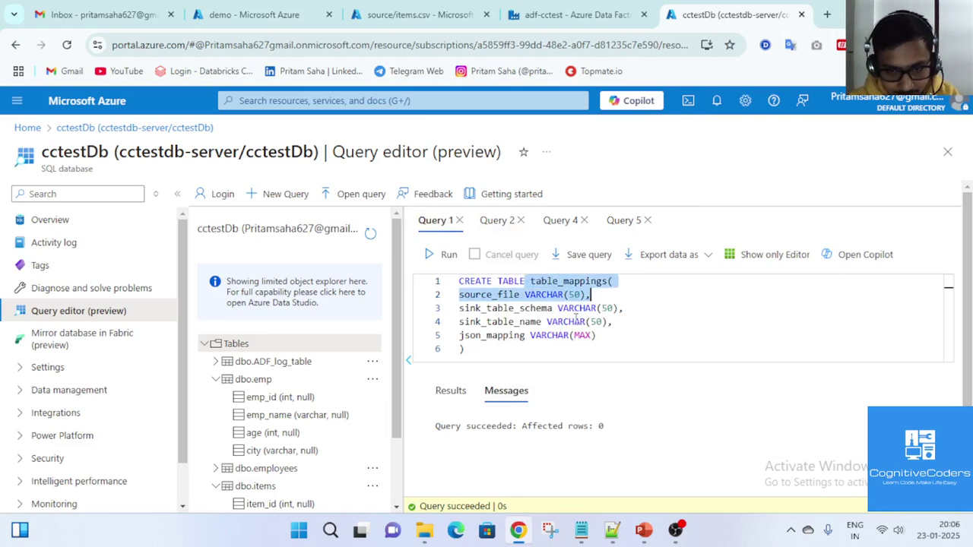
click(546, 335)
drag(461, 295, 497, 323)
drag(477, 343, 503, 335)
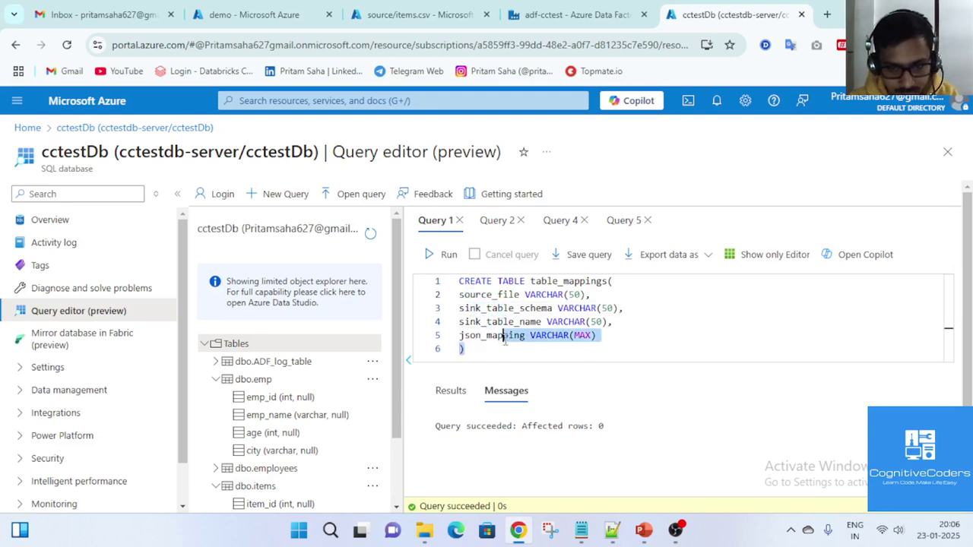
click(586, 536)
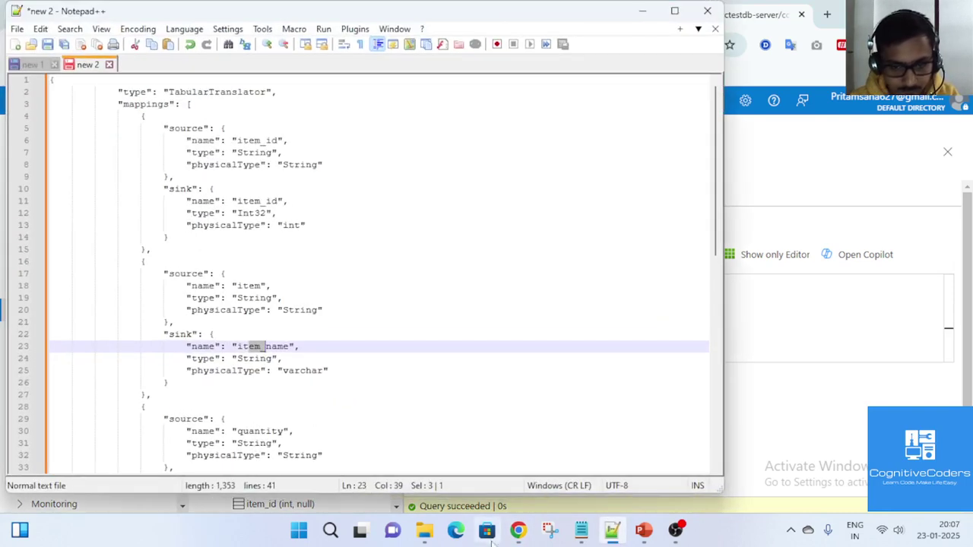
click(612, 532)
click(534, 348)
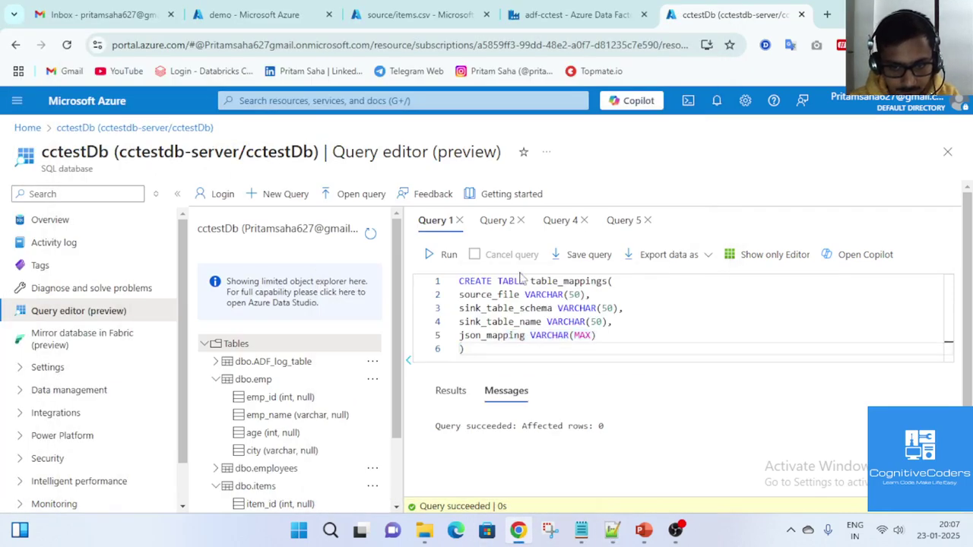
Examine the INSERT INTO table_mappings statement in Query 2 and the table_mappings rows selected in Query 4
click(496, 220)
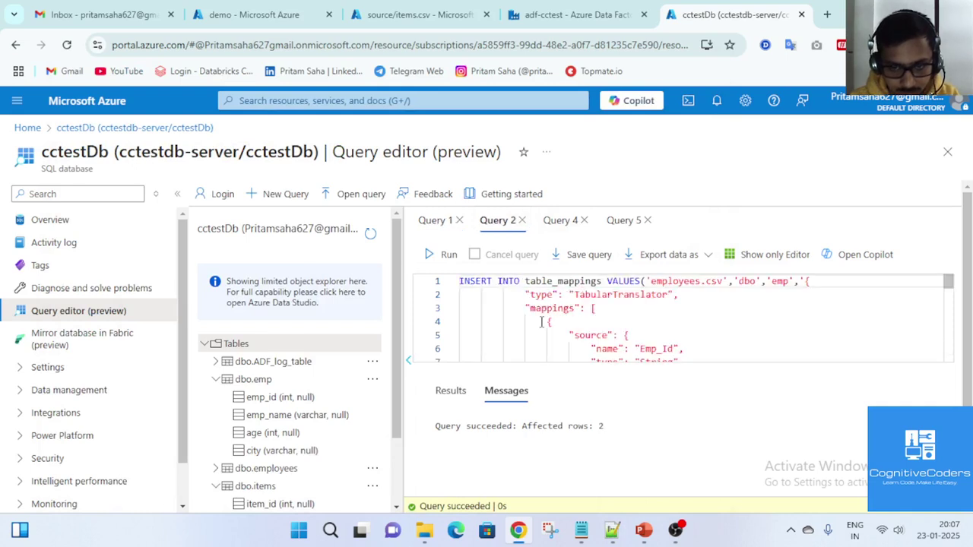
click(691, 282)
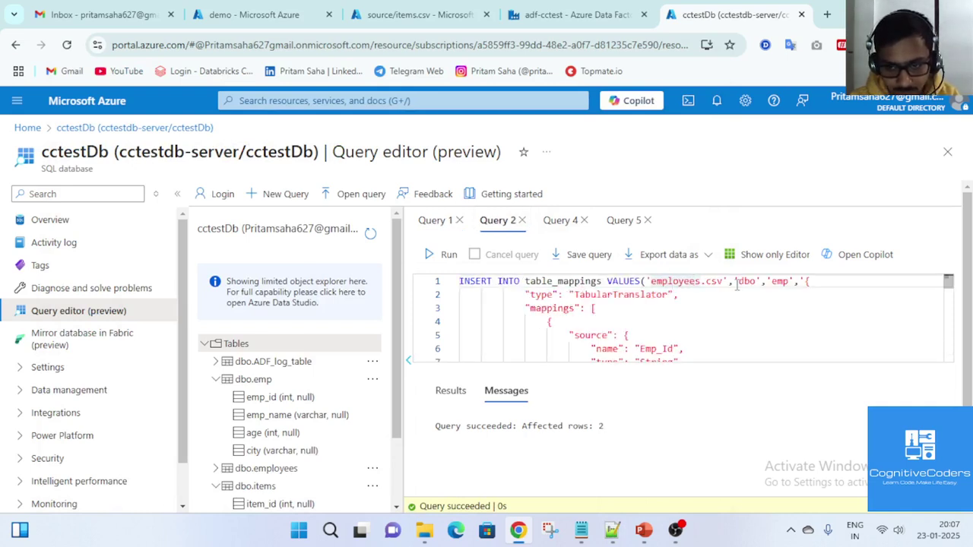
click(744, 283)
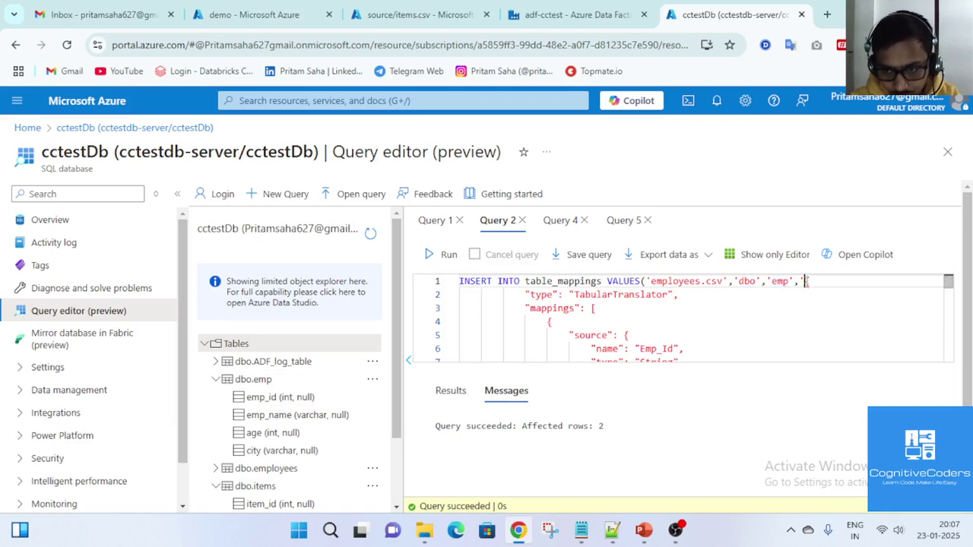
click(810, 283)
drag(812, 287, 814, 362)
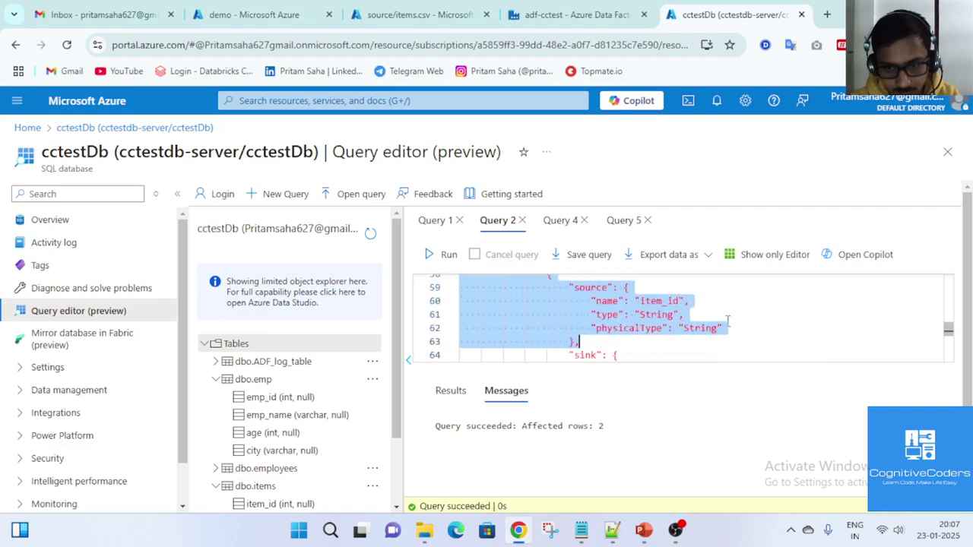
scroll(731, 323, up, 8)
click(560, 226)
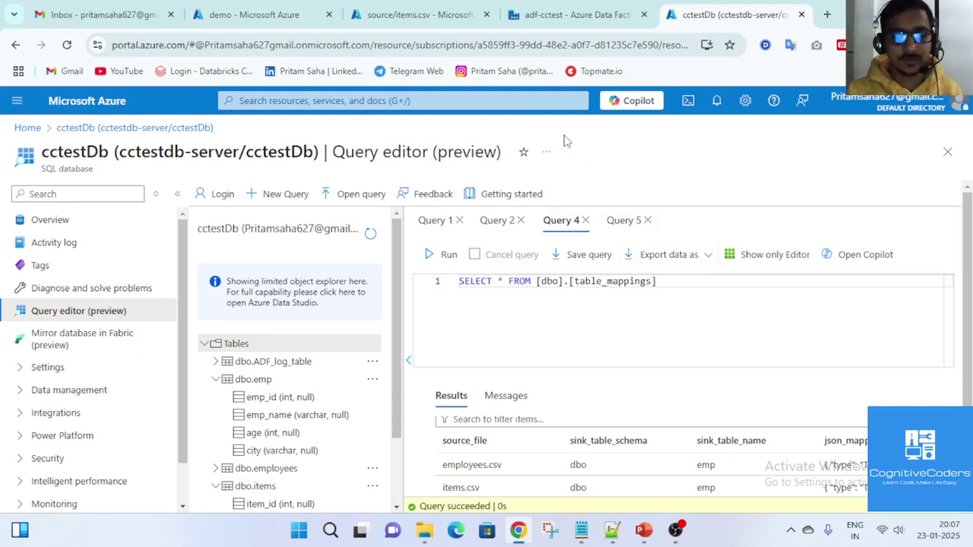
Return to adf-cctest in Azure Data Factory, close the activity's JSON code, and delete Copy data1 from pipeline4
click(587, 15)
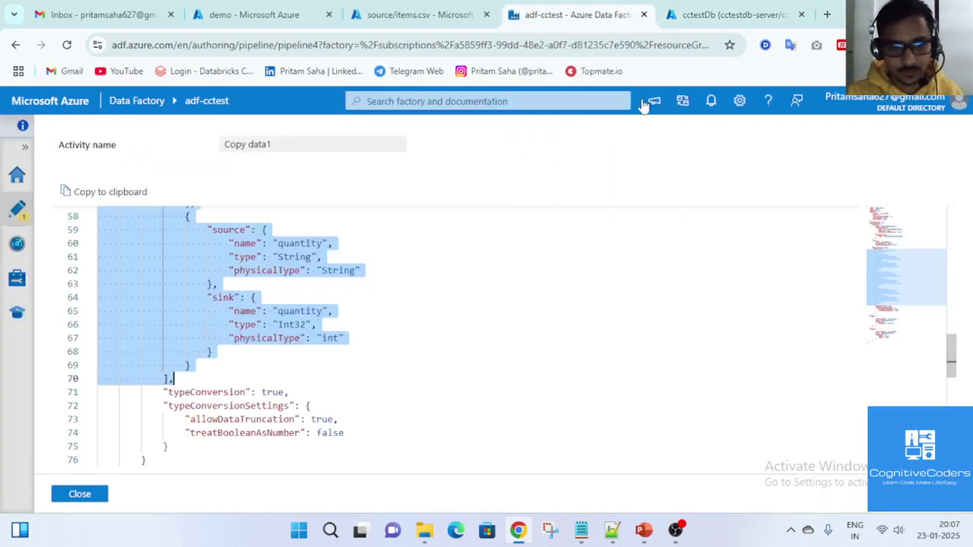
click(82, 496)
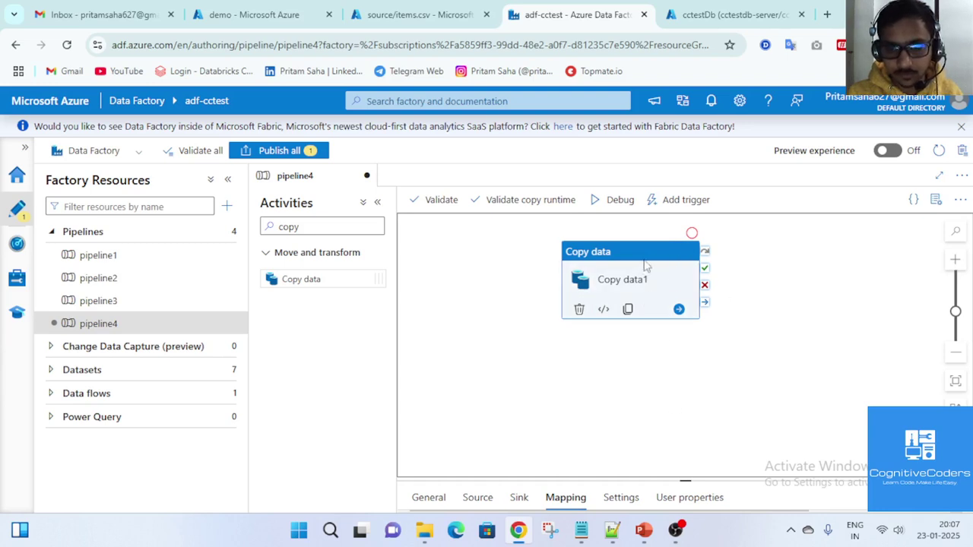
key(Delete)
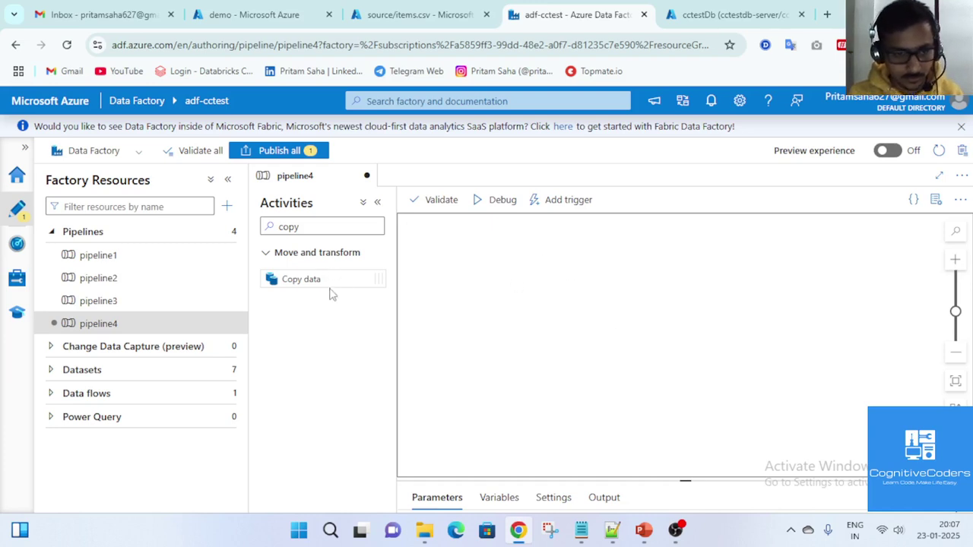
Find the Get Metadata activity by searching the activities for "meta" and add it to the empty pipeline4 canvas
click(369, 225)
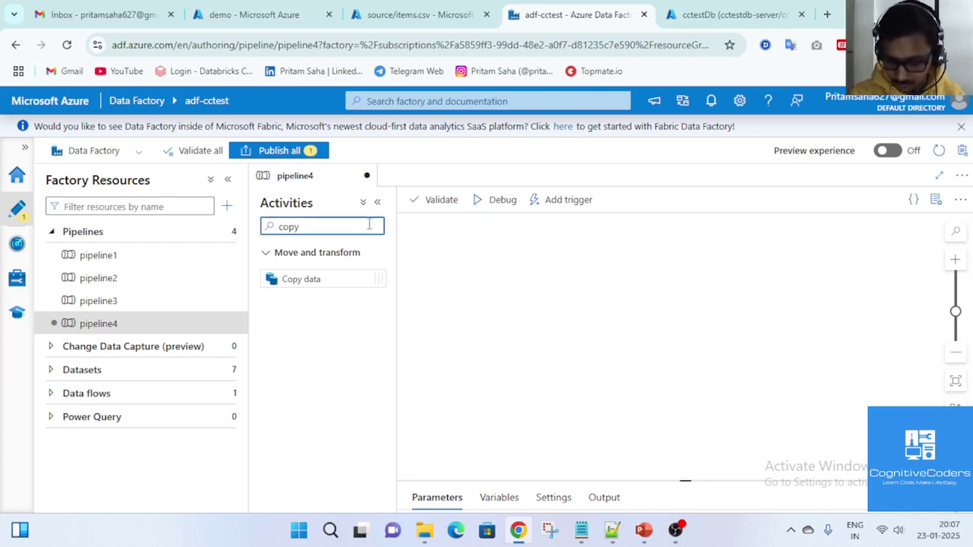
key(BackSpace)
key(BackSpace)
key(BackSpace)
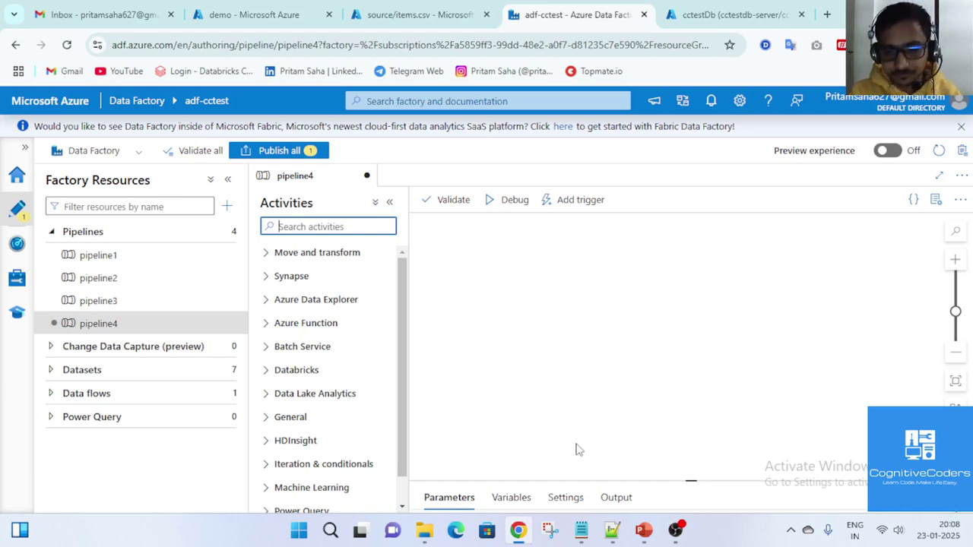
click(678, 533)
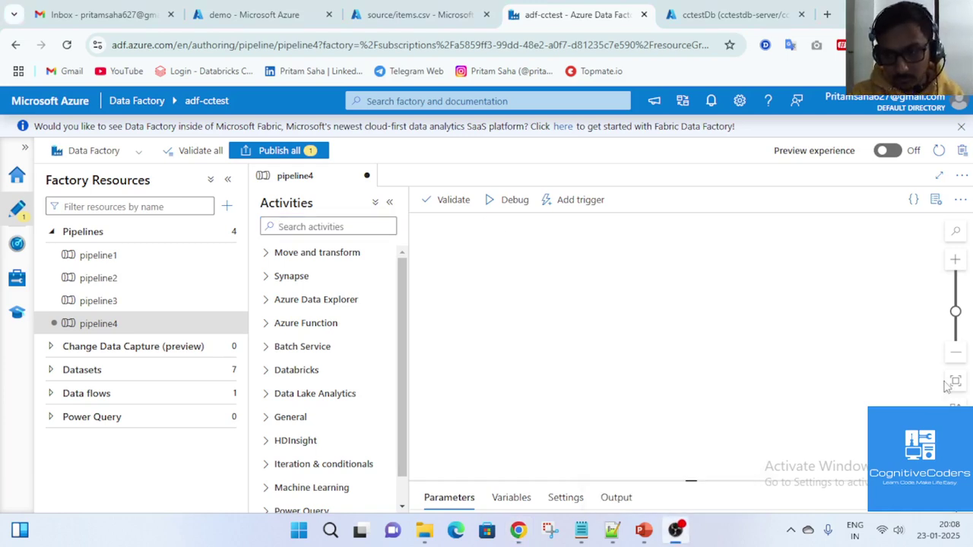
click(686, 537)
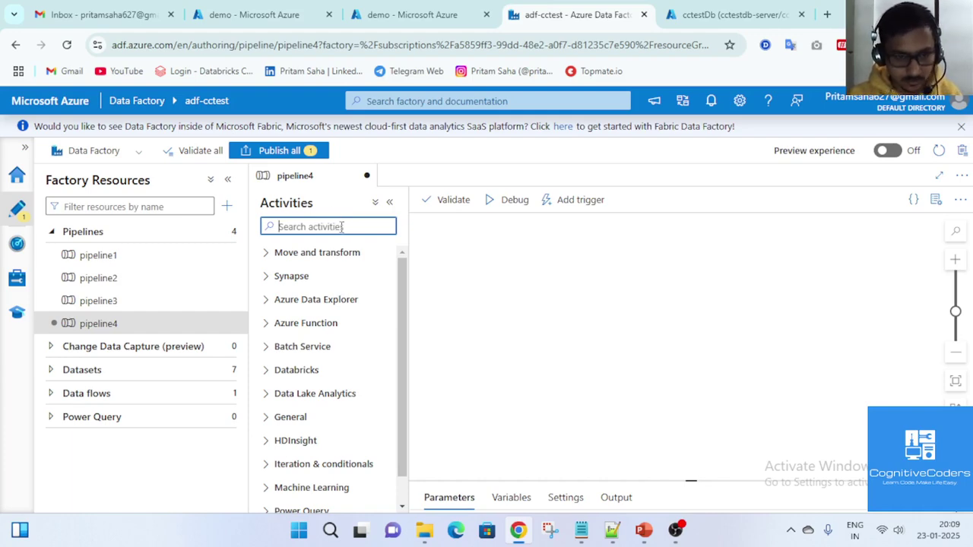
text(meta)
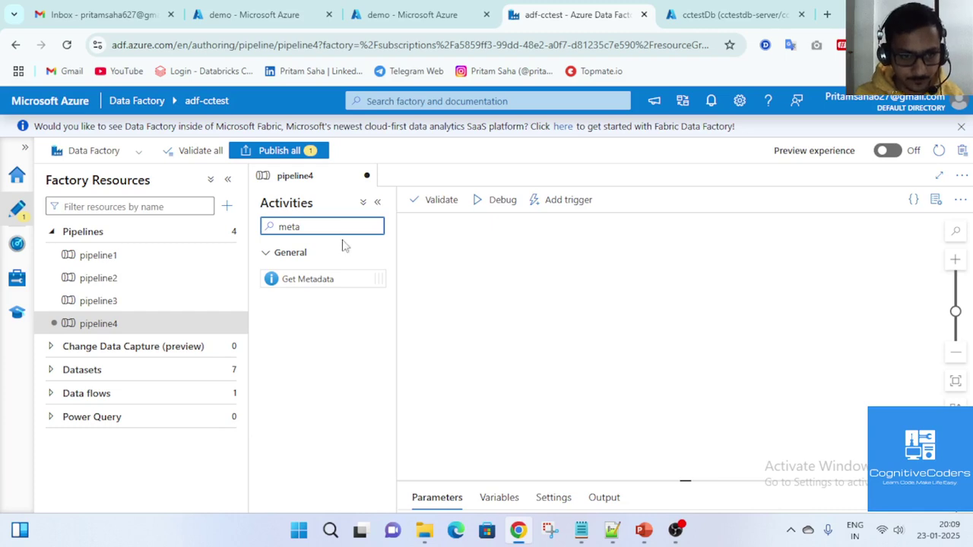
drag(317, 279, 479, 245)
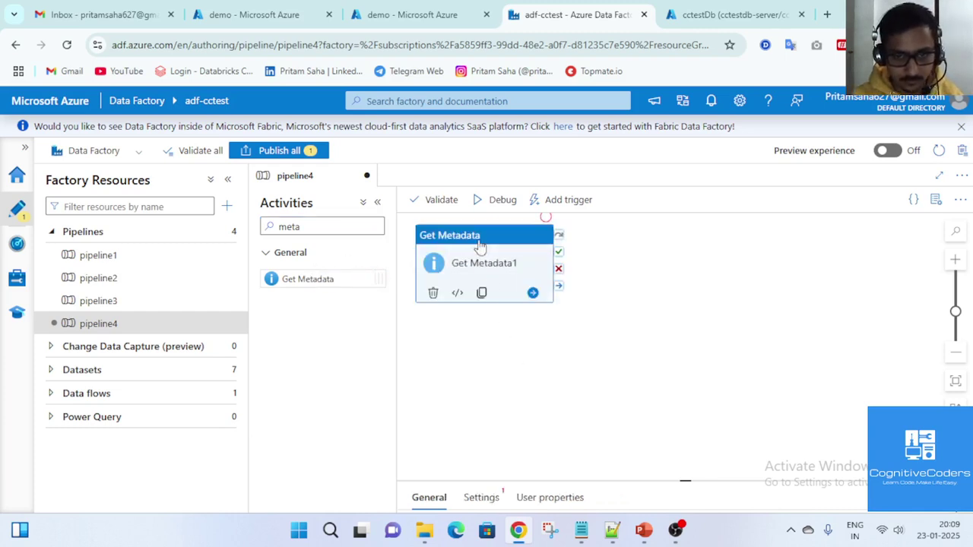
Set the Get Metadata activity's dataset to ds_SourceFile and check that dataset's connection and file path
click(481, 498)
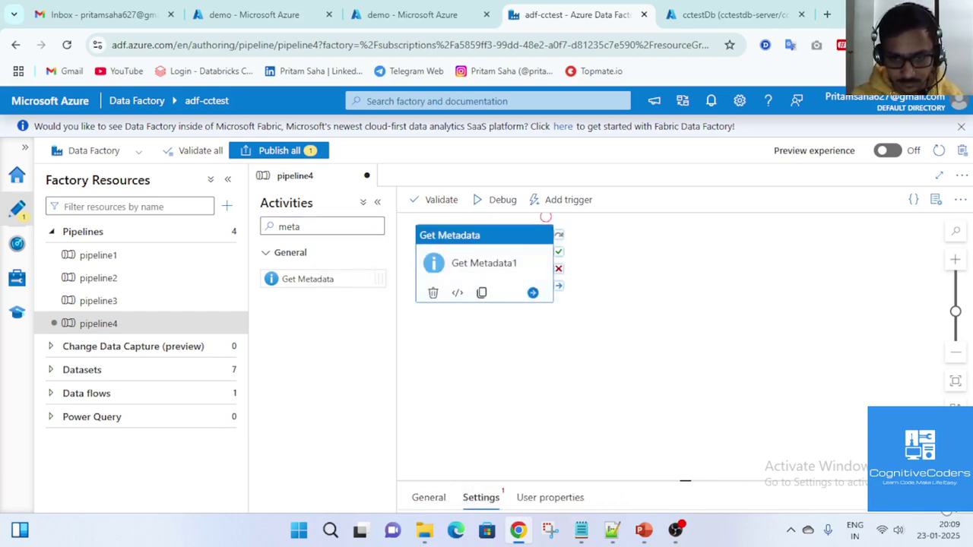
click(654, 268)
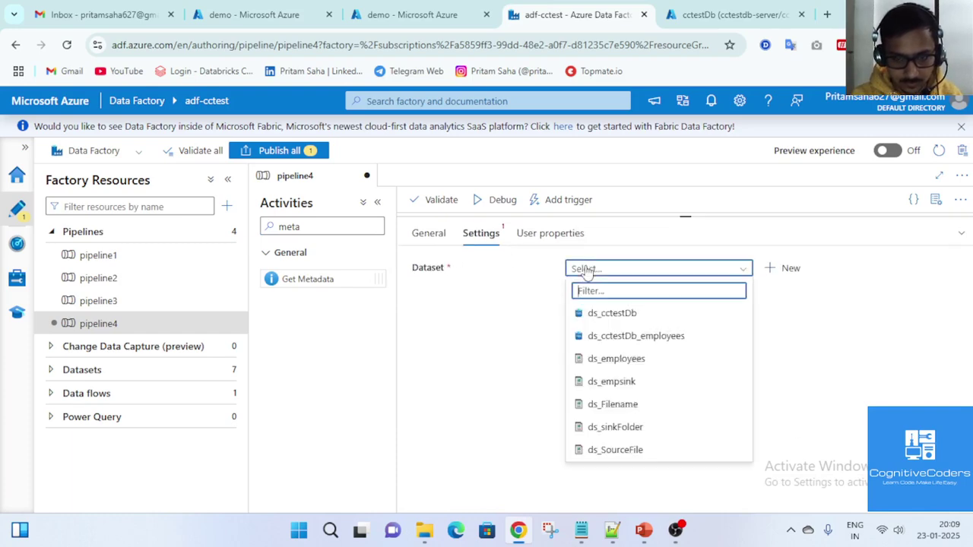
click(632, 429)
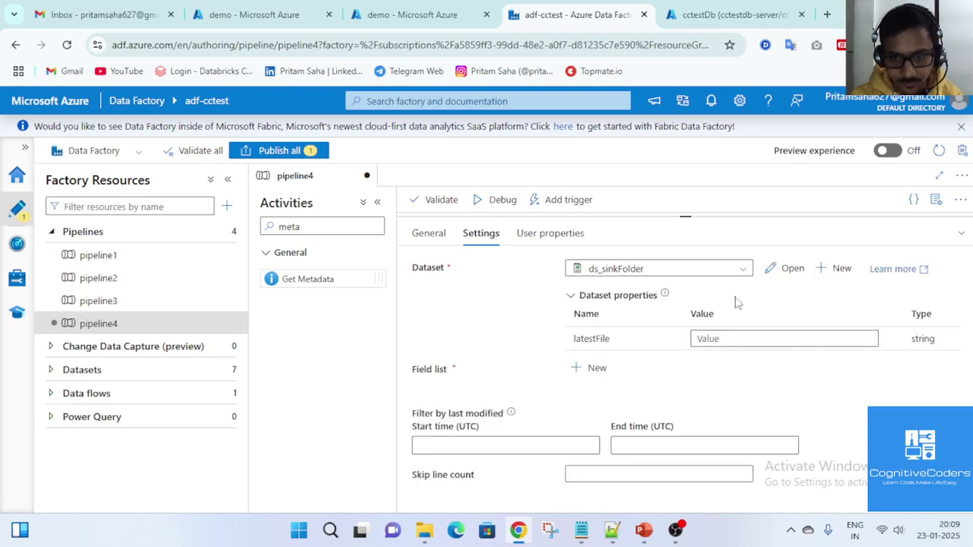
click(742, 270)
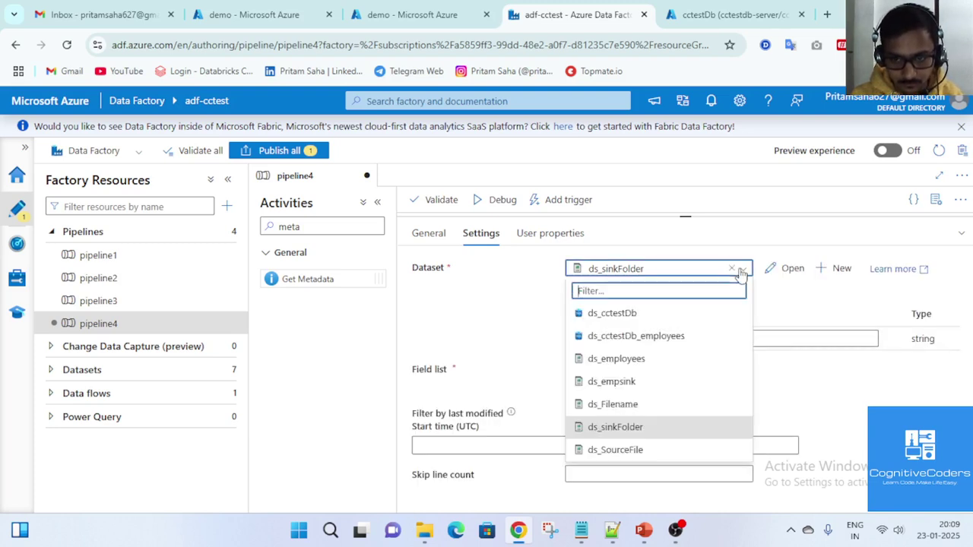
click(663, 451)
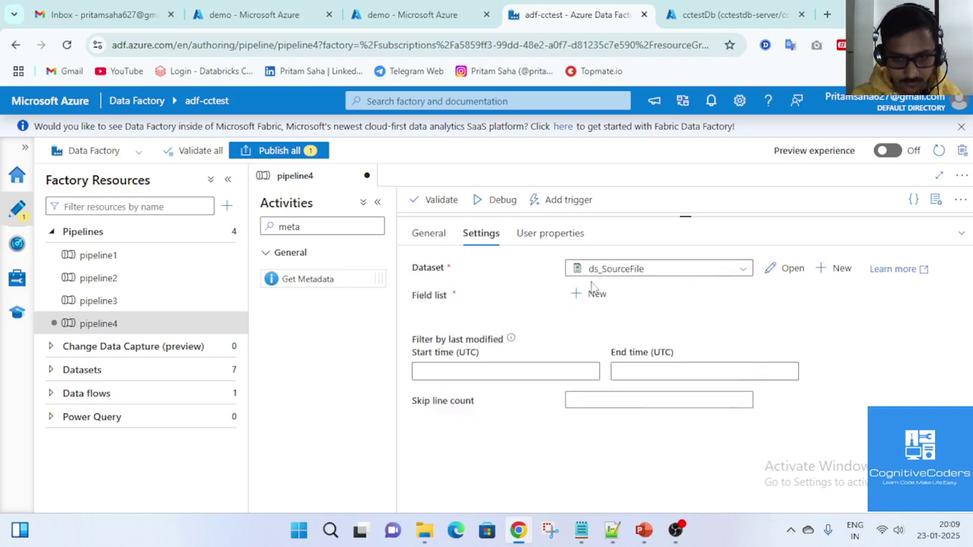
click(789, 269)
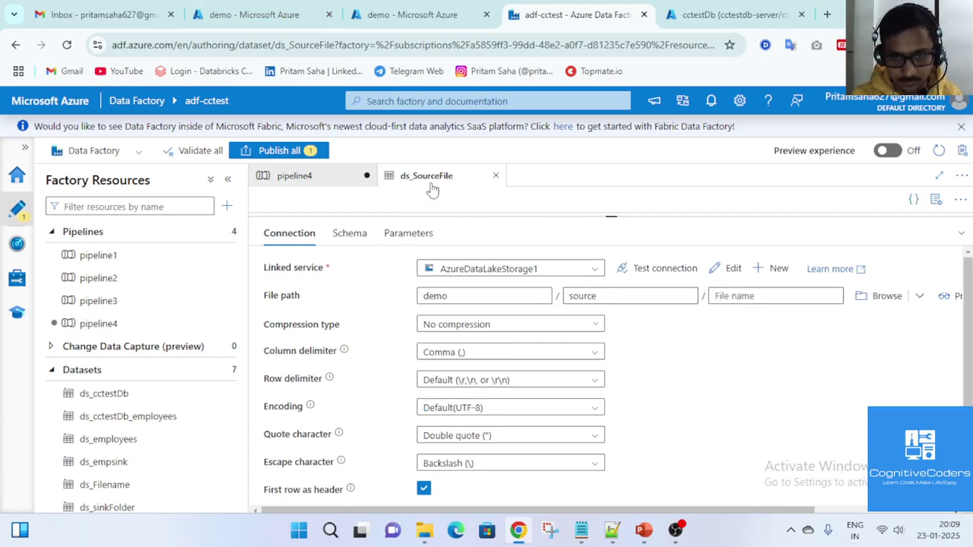
click(495, 175)
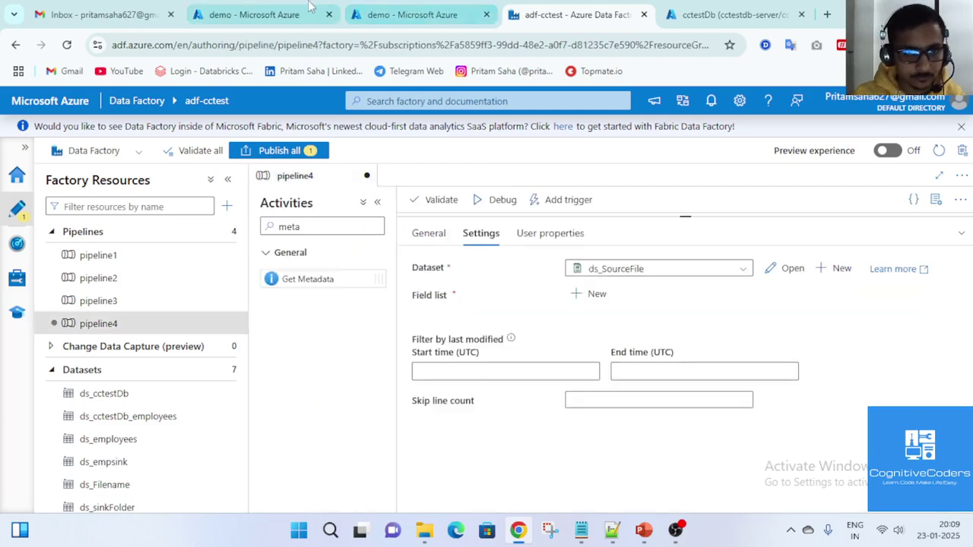
Check the CSV files in the demo container's source folder and add Child items to the Get Metadata activity's field list
click(410, 15)
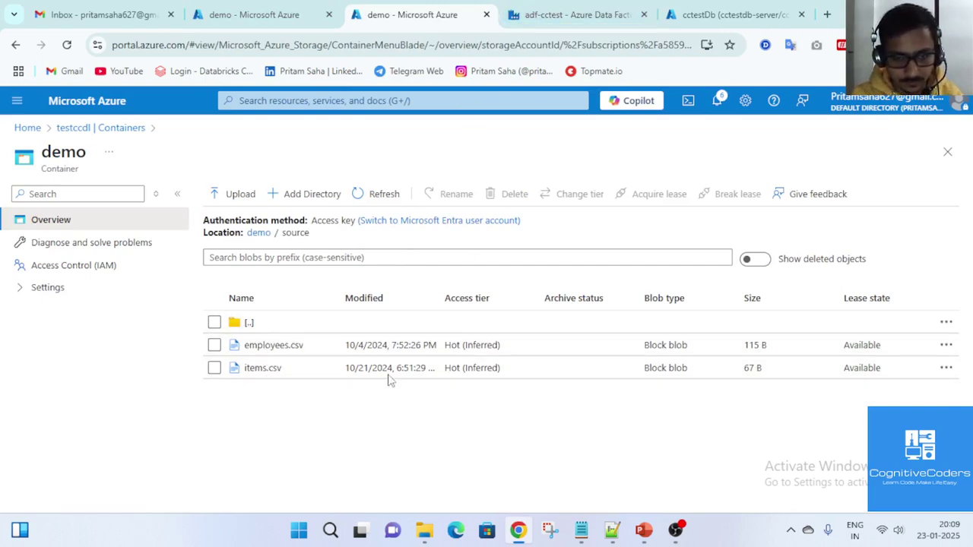
click(562, 14)
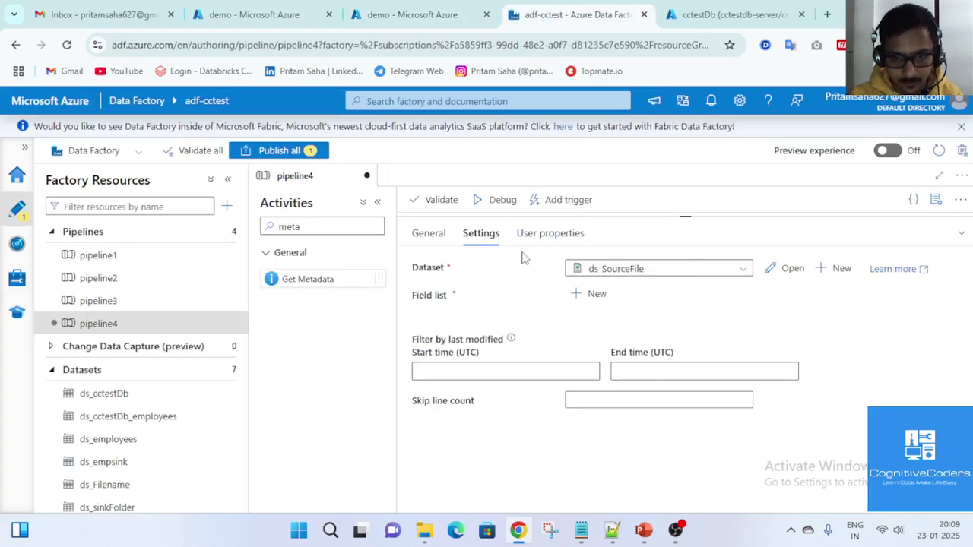
click(588, 296)
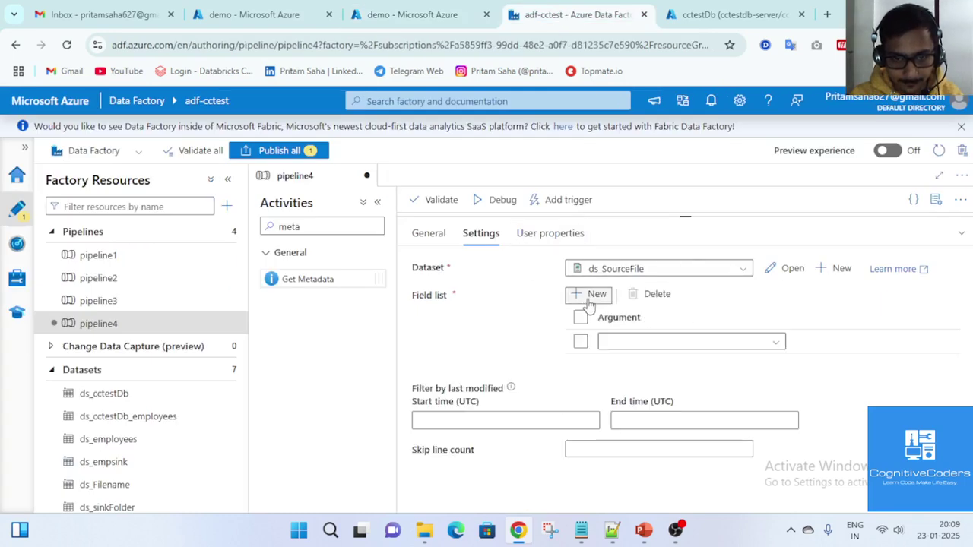
click(625, 343)
click(633, 361)
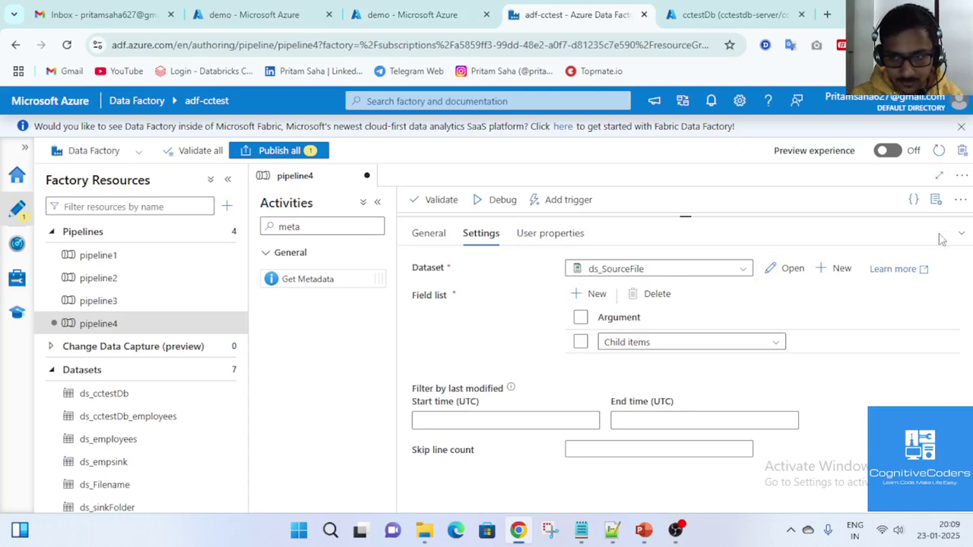
click(965, 235)
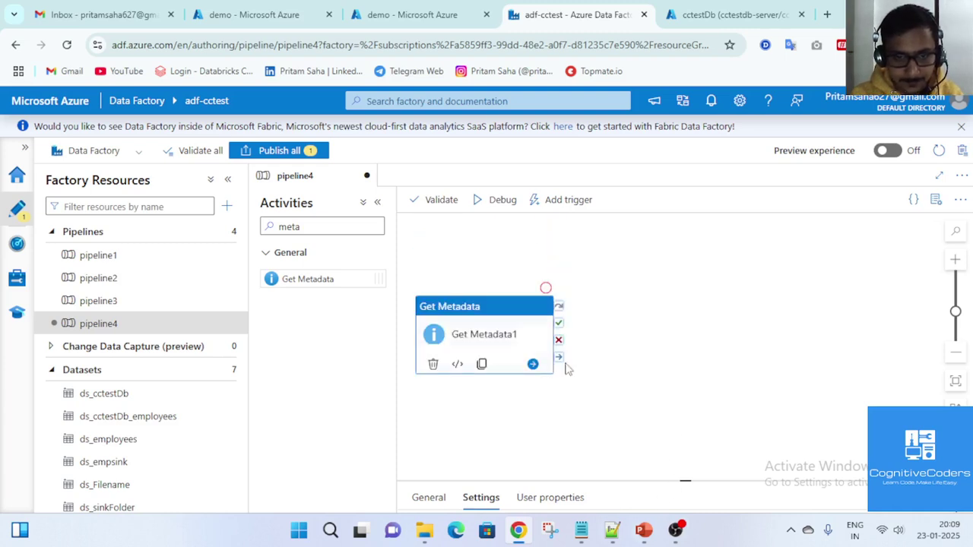
Find ForEach by searching the activities for "for", add it to pipeline4, and connect Get Metadata1's success output to it
click(309, 226)
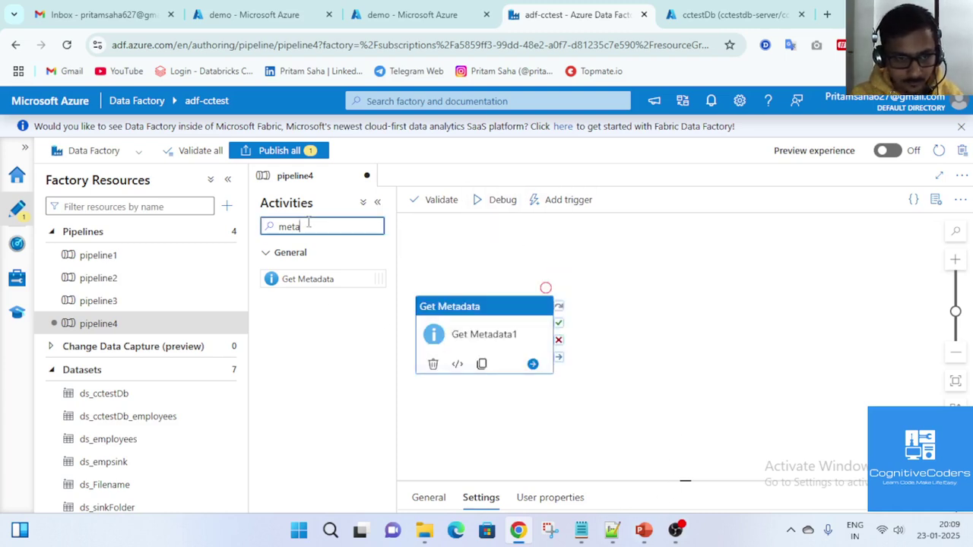
double_click(309, 223)
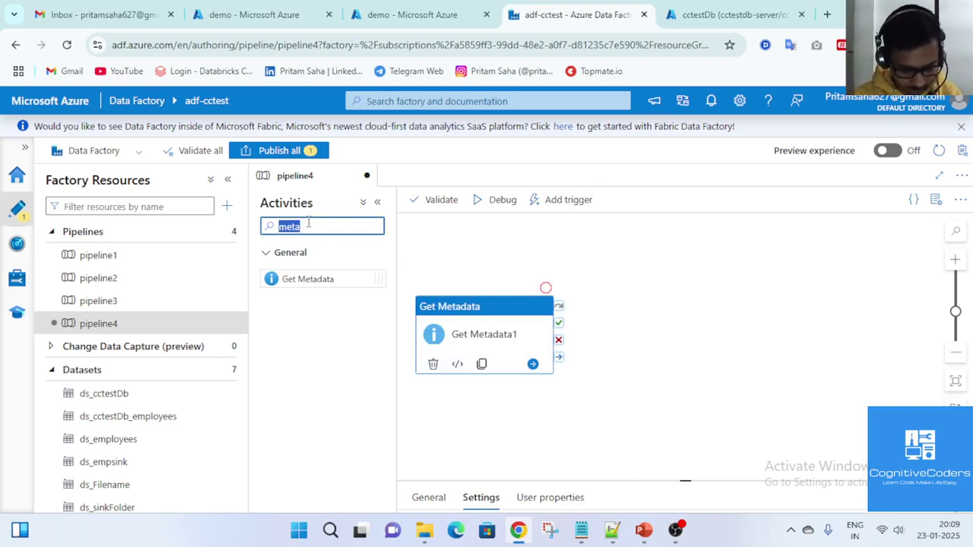
text(for)
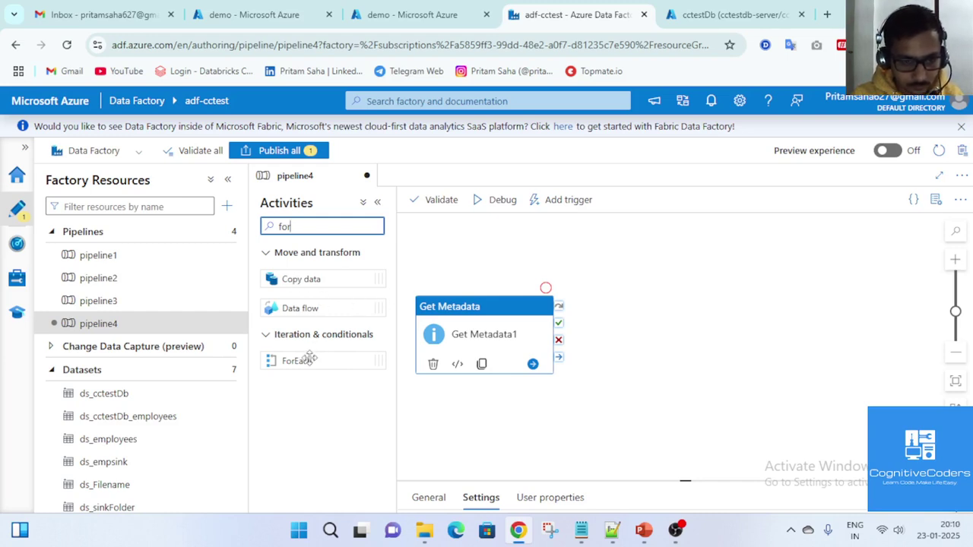
drag(311, 354, 713, 308)
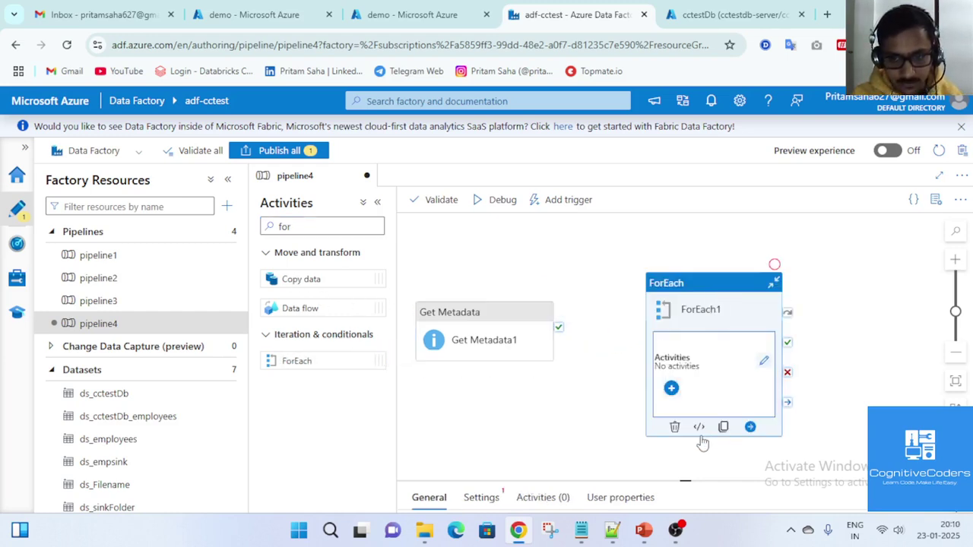
drag(559, 327, 673, 311)
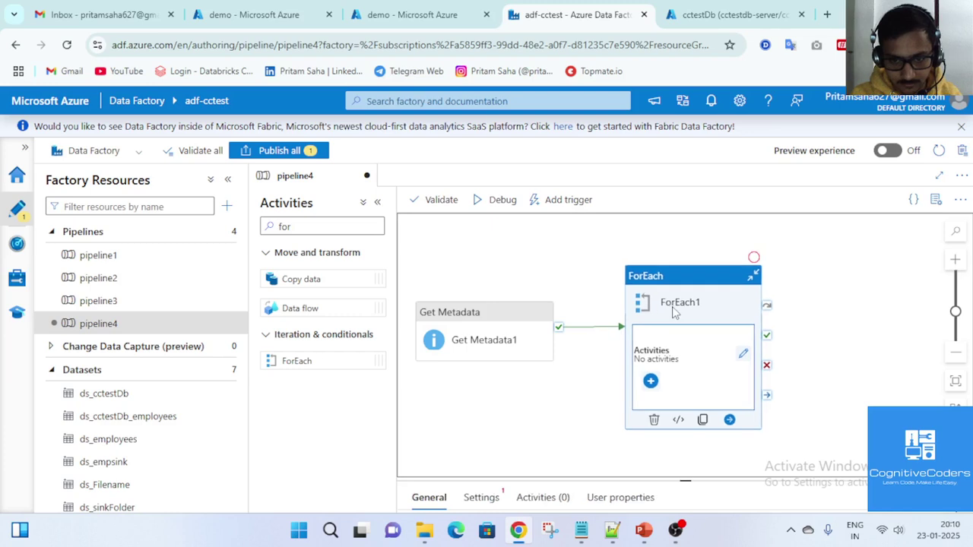
drag(686, 481, 686, 216)
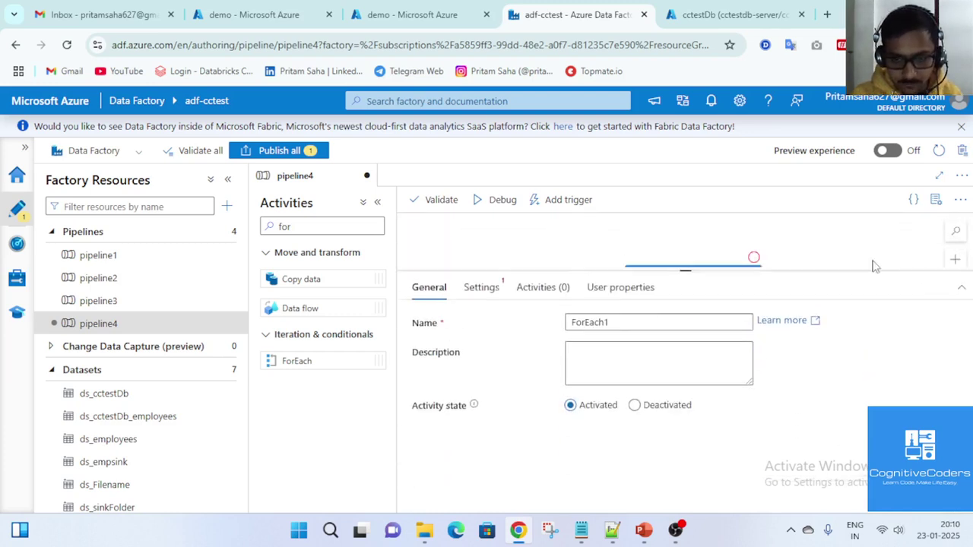
click(961, 233)
click(482, 497)
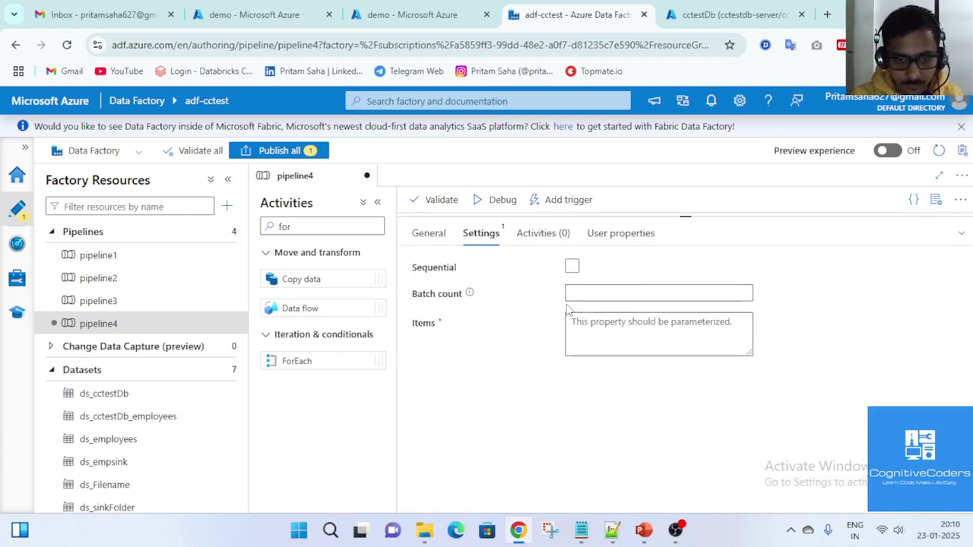
click(613, 343)
click(625, 368)
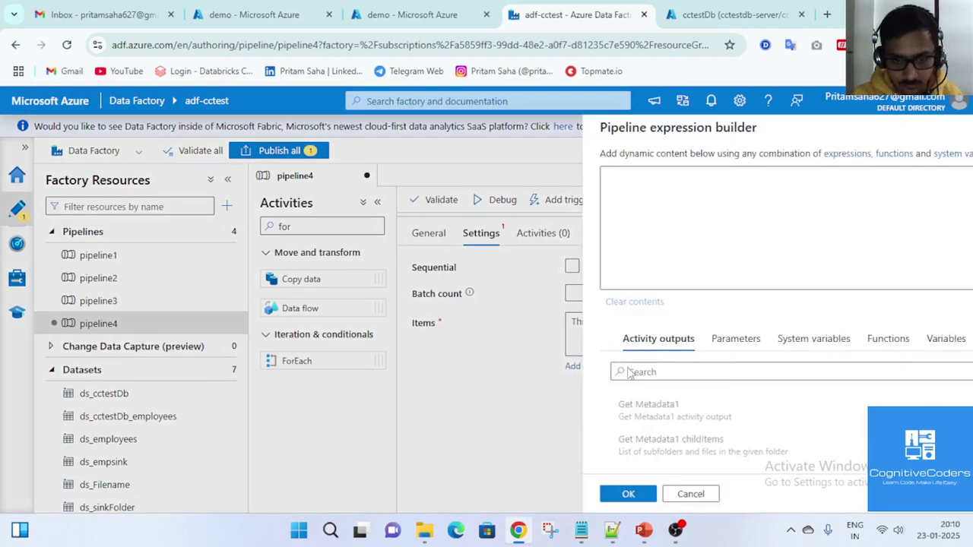
scroll(644, 418, down, 3)
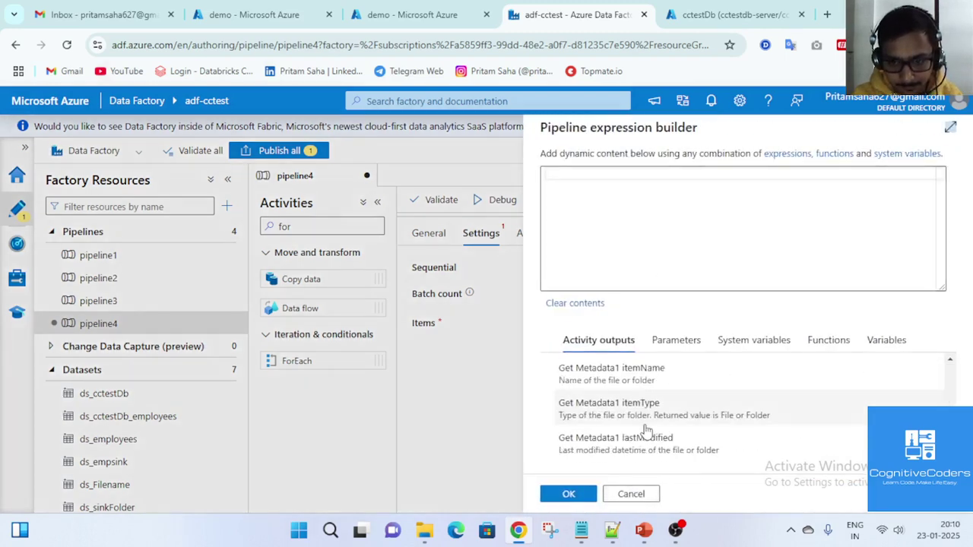
scroll(668, 430, up, 1)
scroll(669, 431, up, 3)
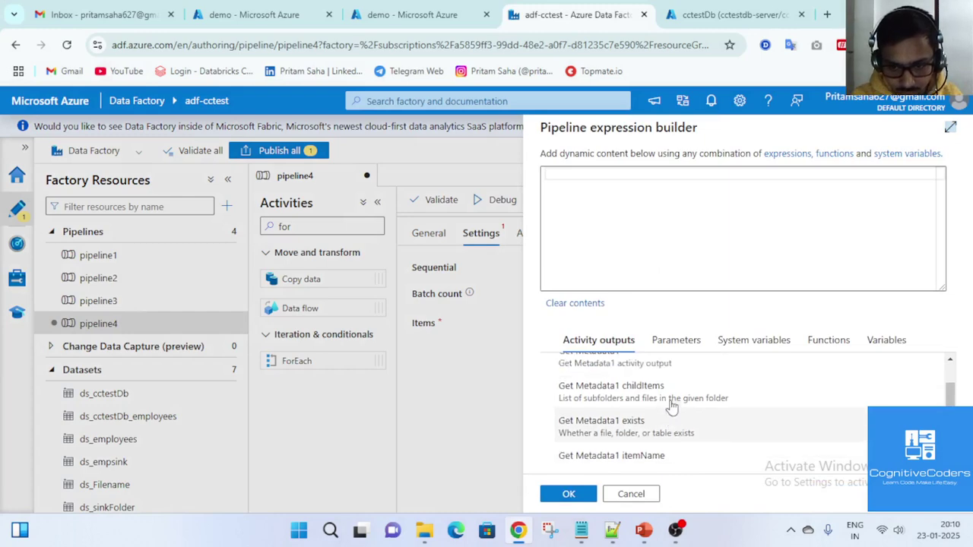
click(666, 445)
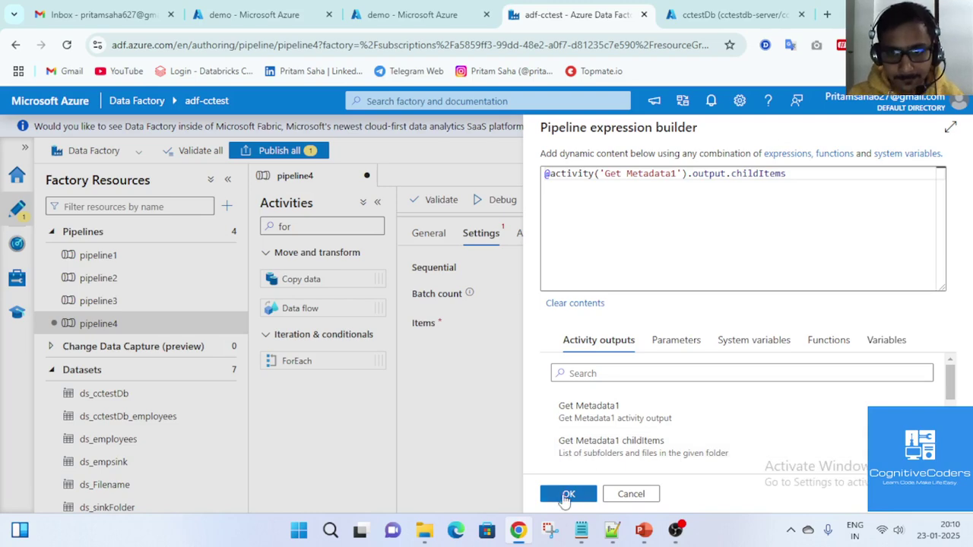
click(570, 495)
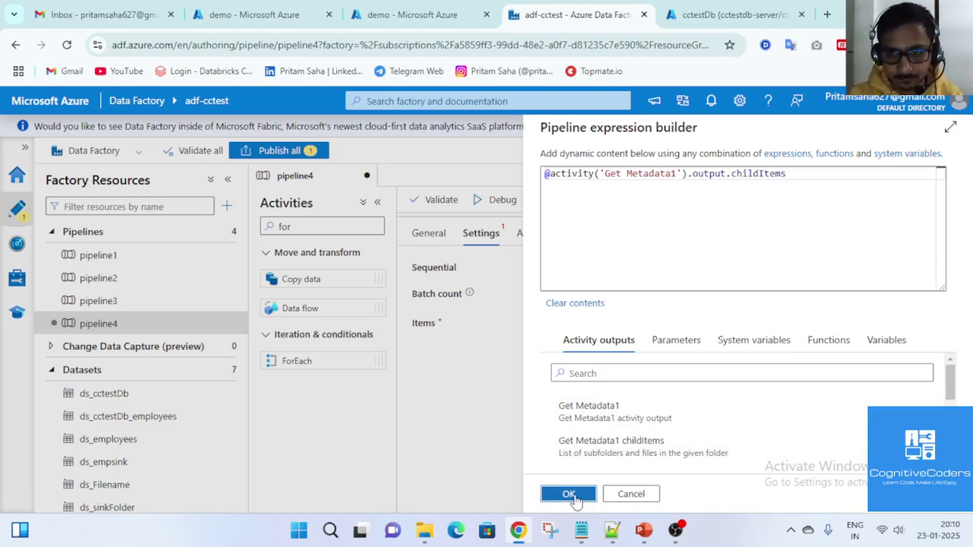
click(961, 229)
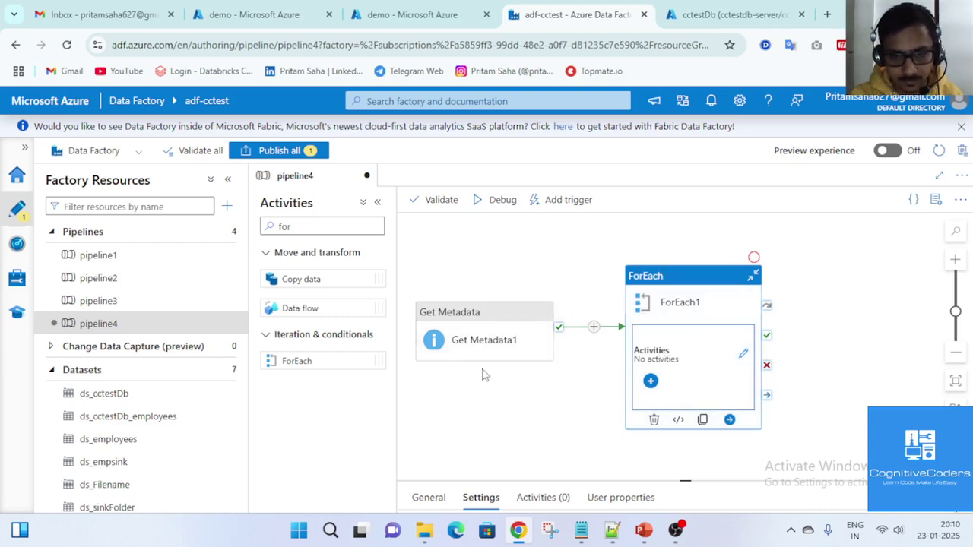
Try to debug pipeline4 with the empty ForEach1 activity still active, and dismiss the validation output
click(498, 199)
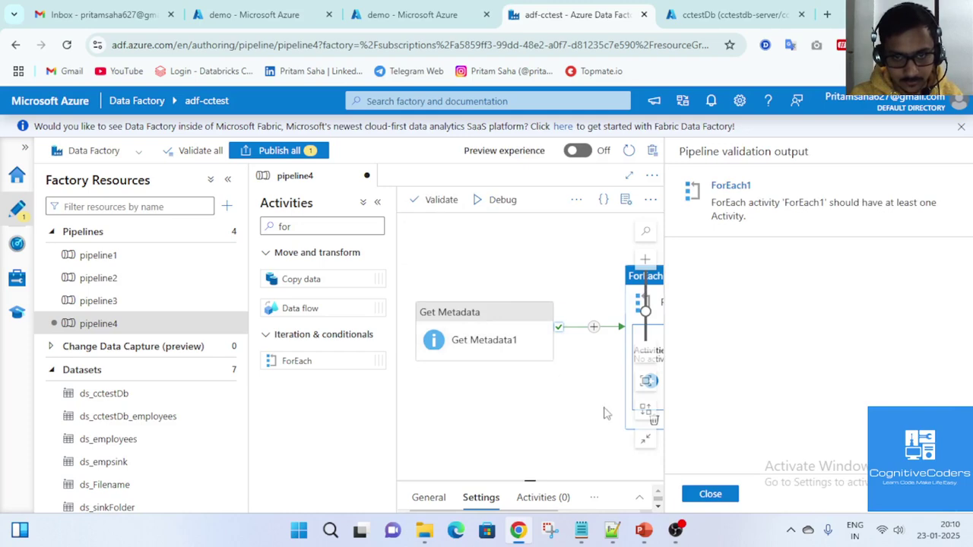
click(731, 496)
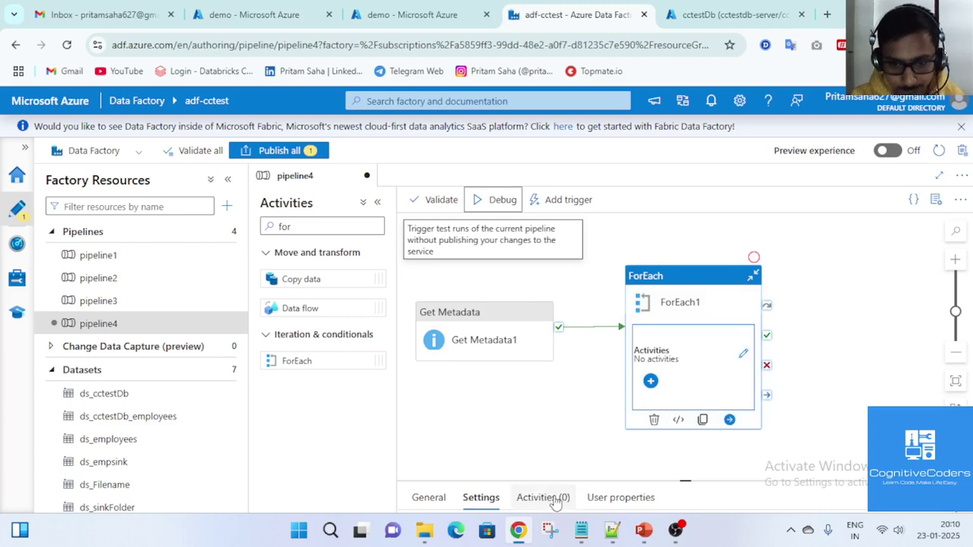
click(492, 203)
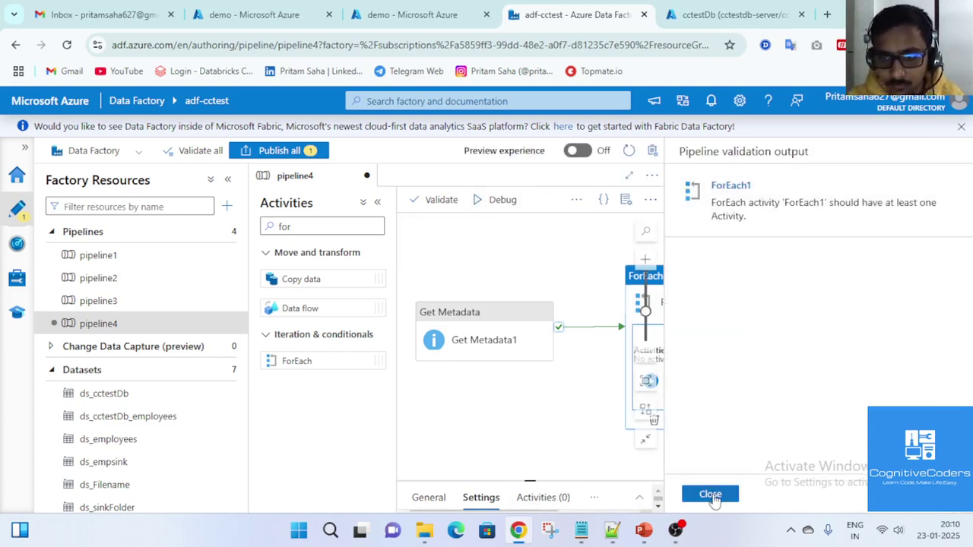
click(711, 495)
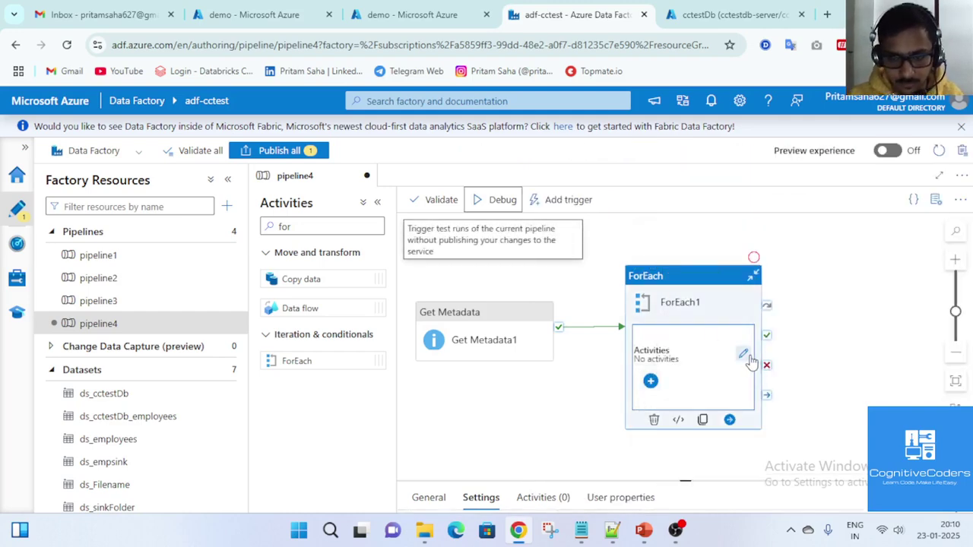
Set ForEach1's activity state to Deactivated and run pipeline4 in debug mode
click(683, 300)
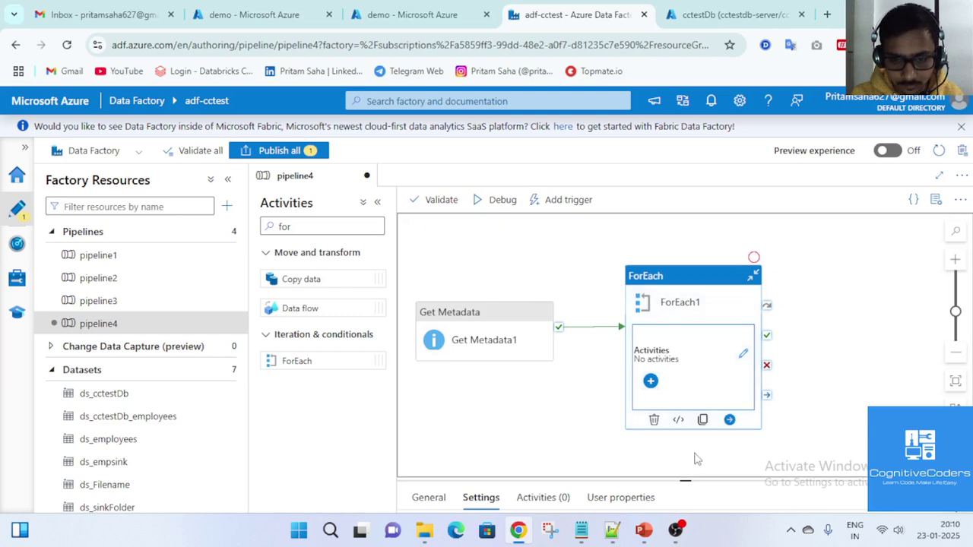
click(429, 497)
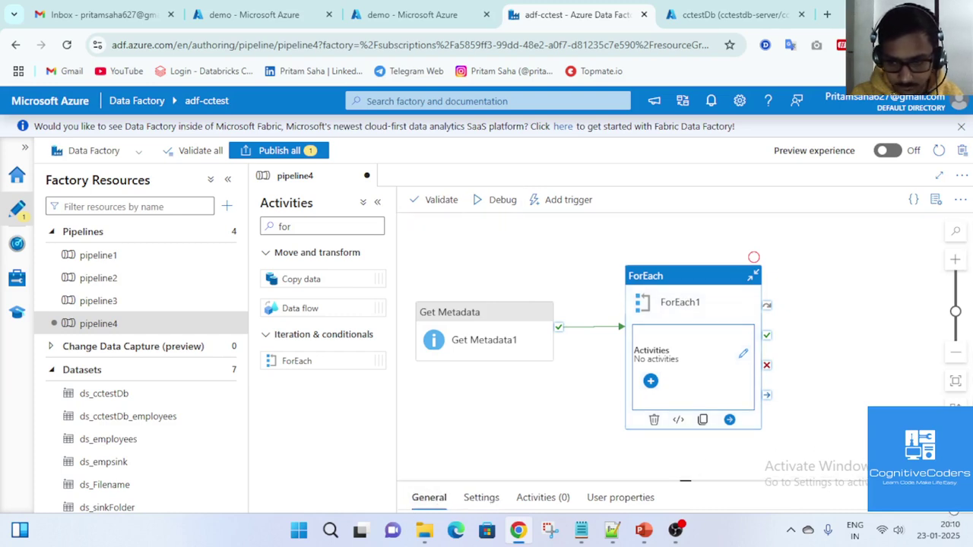
click(634, 350)
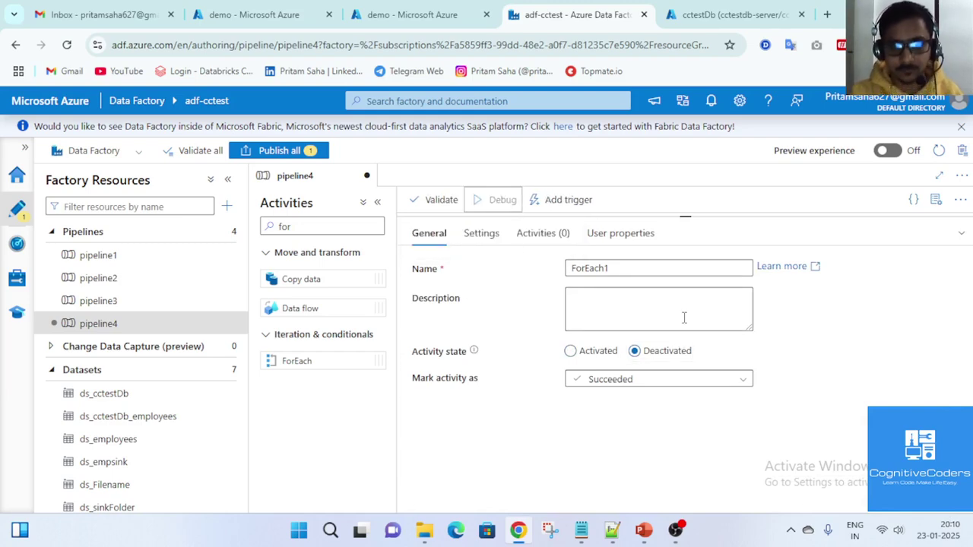
click(962, 233)
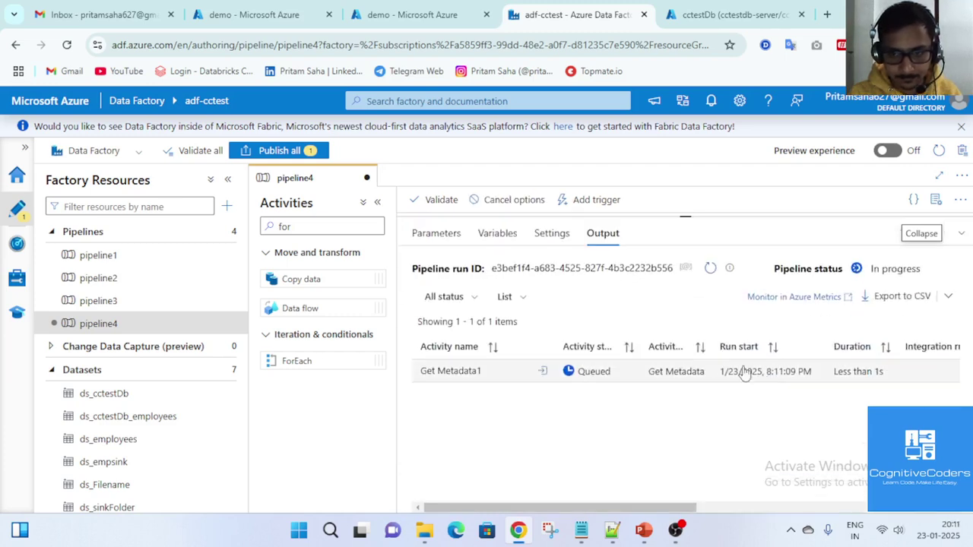
click(685, 543)
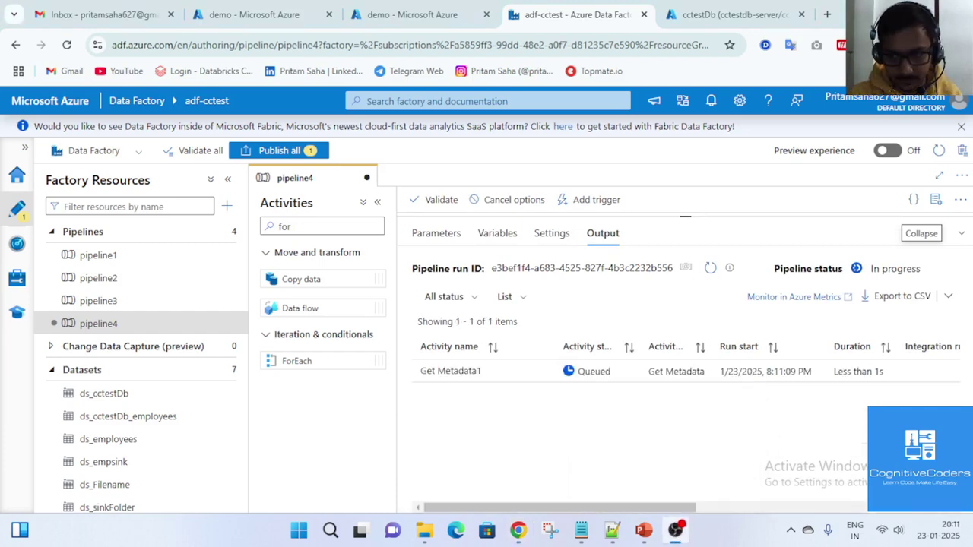
click(683, 539)
Open Get Metadata1's debug output and copy the JSON from its start through the childItems entries
click(543, 412)
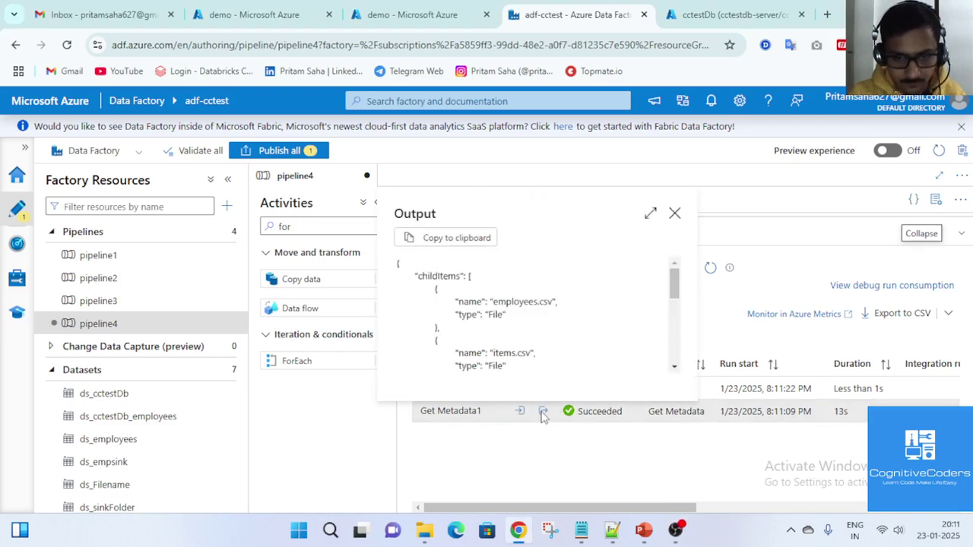
scroll(520, 317, down, 2)
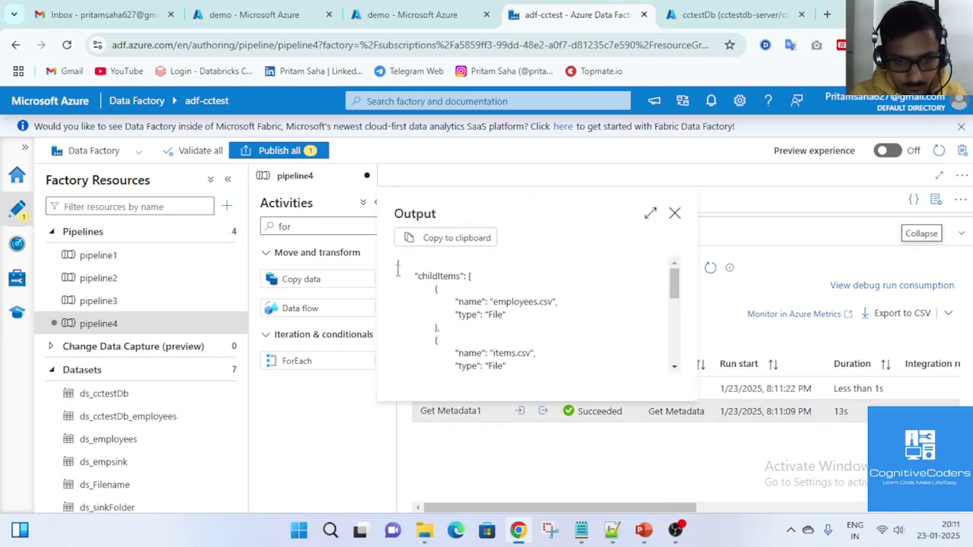
scroll(535, 340, down, 5)
scroll(517, 319, up, 5)
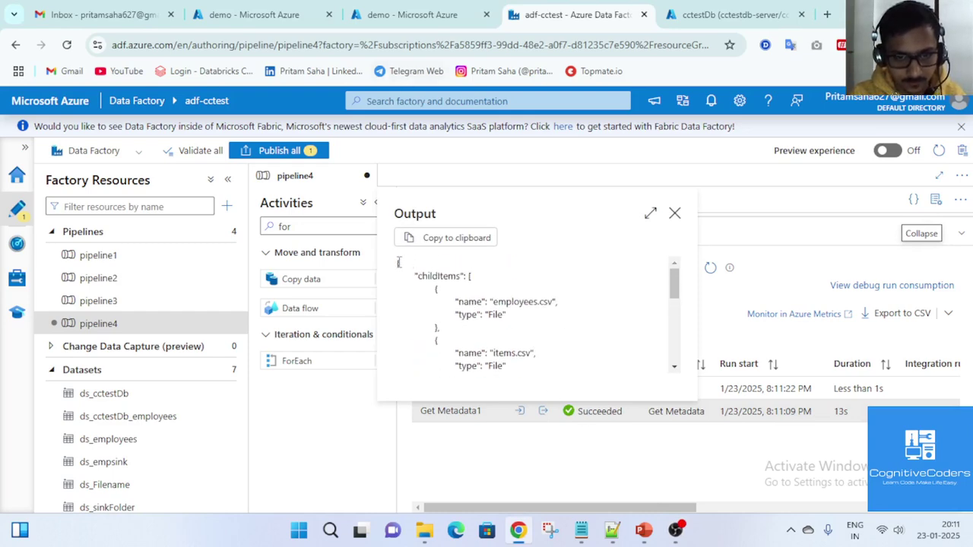
drag(397, 263, 498, 310)
scroll(498, 312, up, 3)
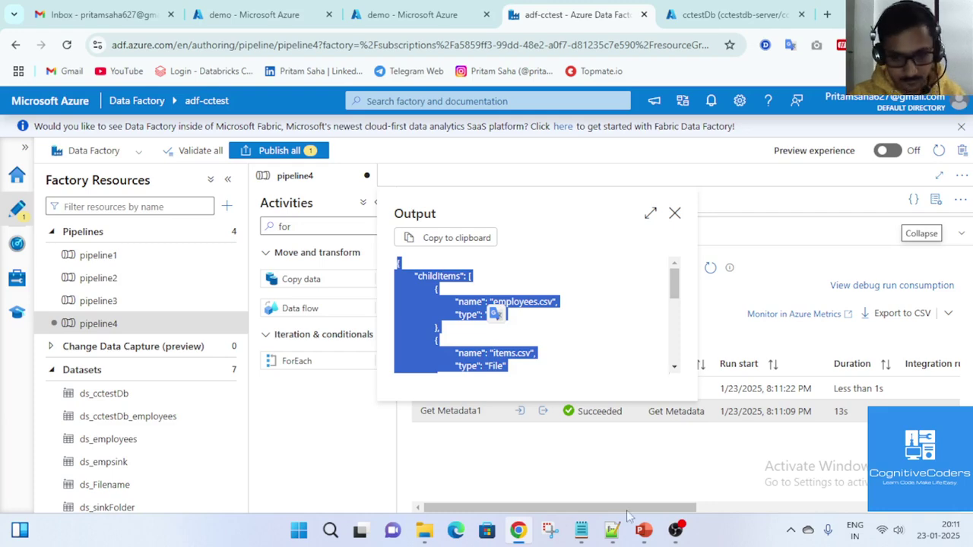
Switch to Notepad, replace its contents with the copied childItems JSON, and return to Data Factory to close the activity output
click(581, 530)
scroll(459, 327, up, 7)
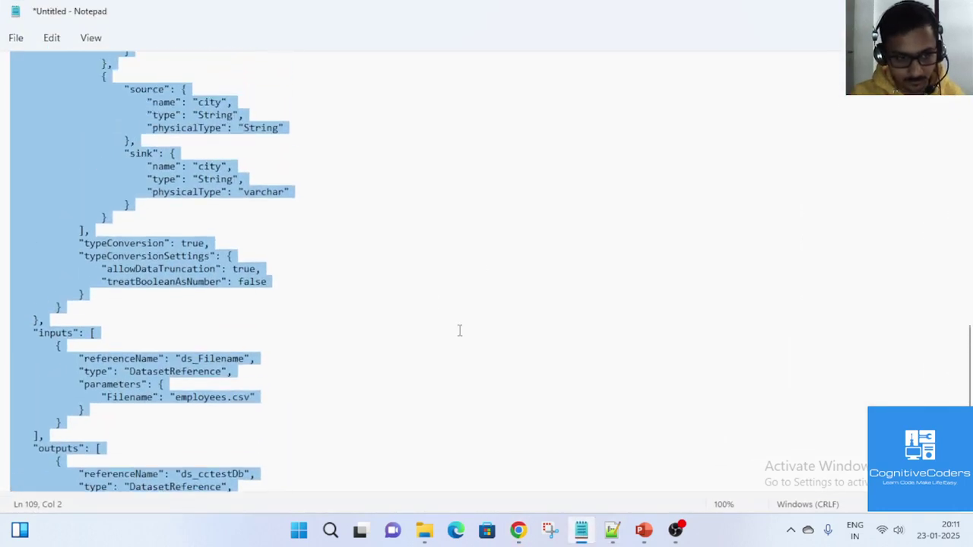
key(ctrl+v)
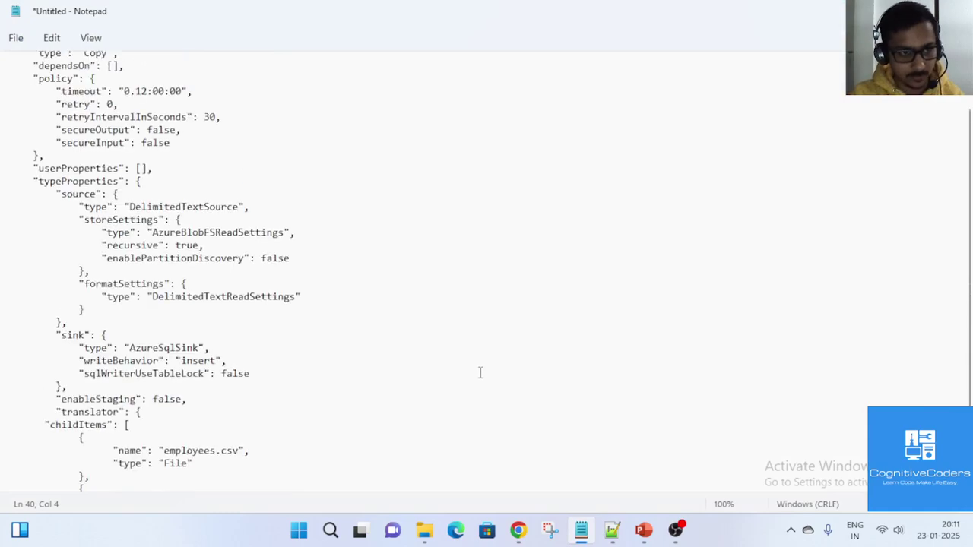
scroll(480, 371, up, 1)
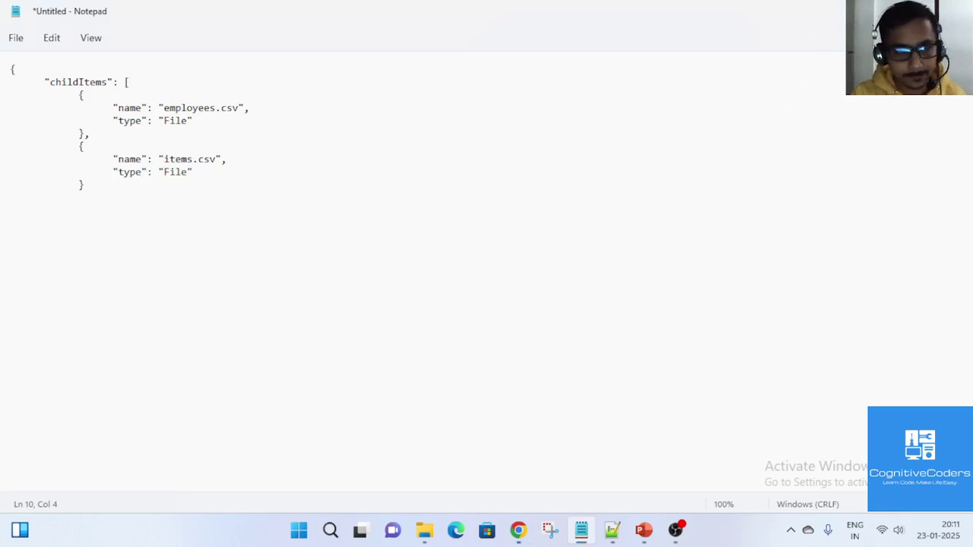
key(alt+Tab)
click(675, 212)
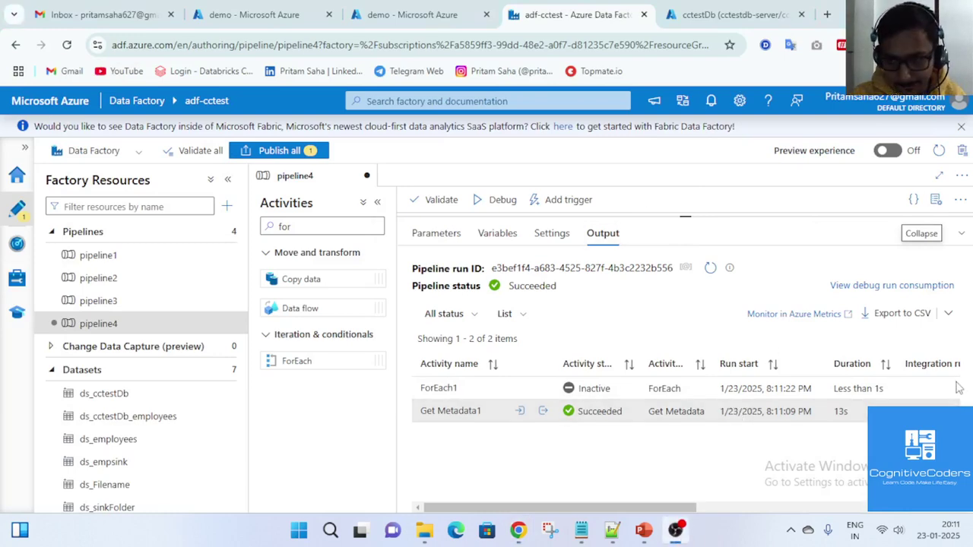
Set ForEach1's activity state back to Activated and check its Items expression
click(961, 234)
click(688, 300)
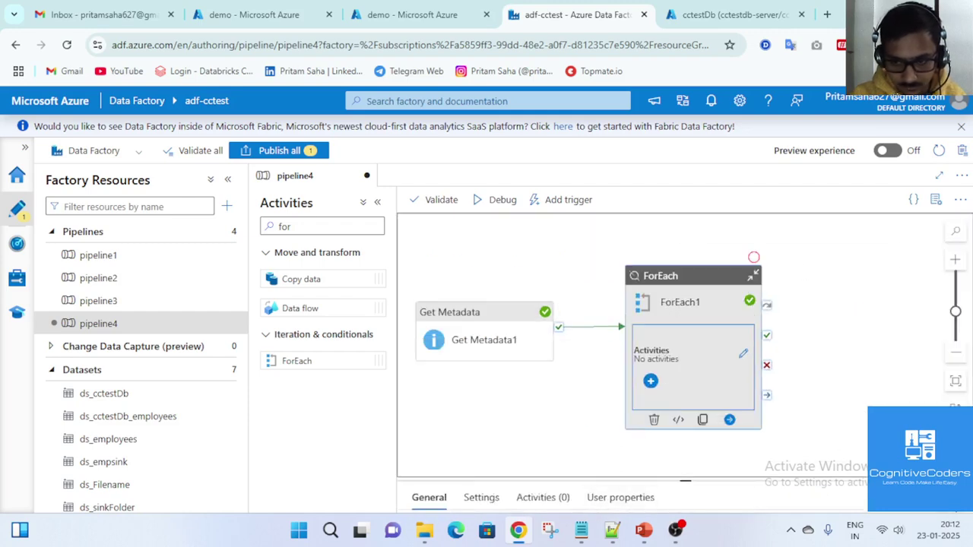
click(960, 499)
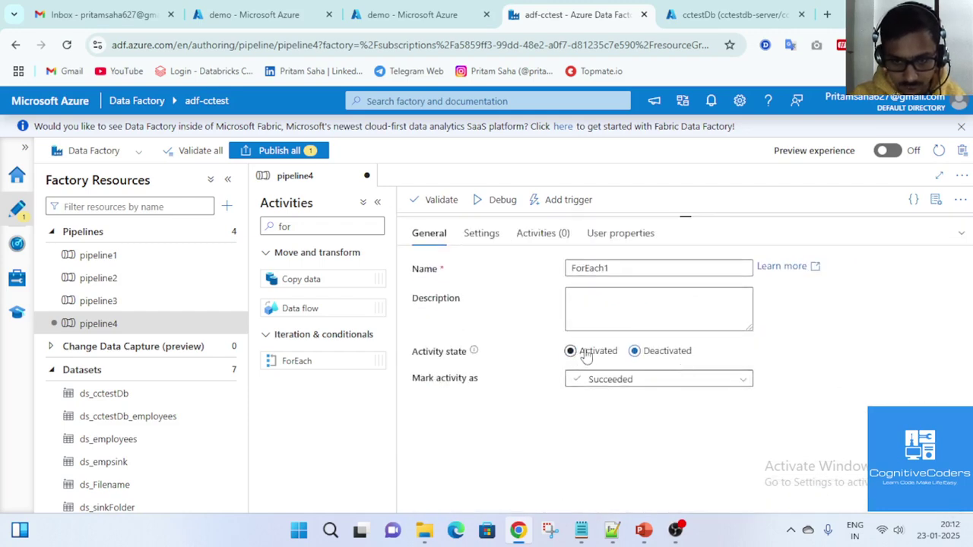
click(586, 354)
click(479, 236)
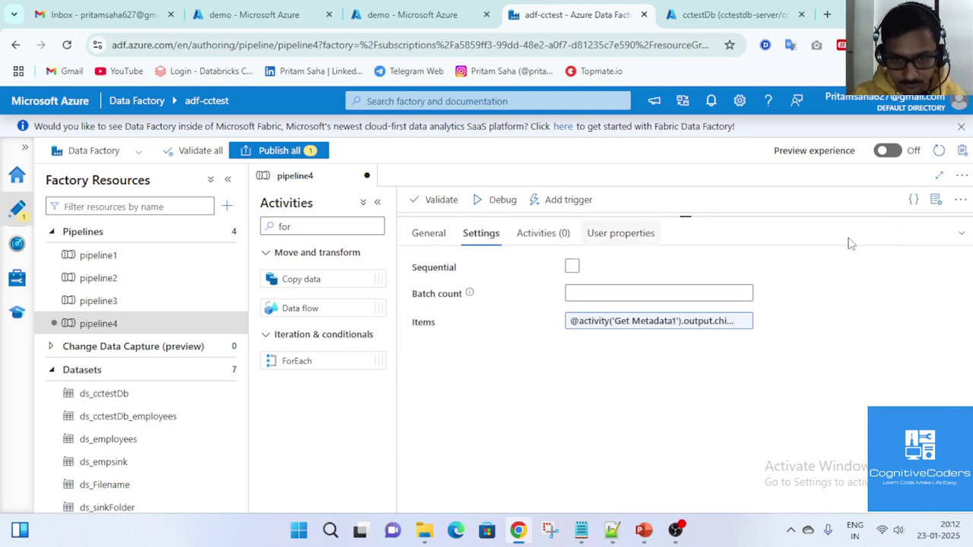
click(961, 234)
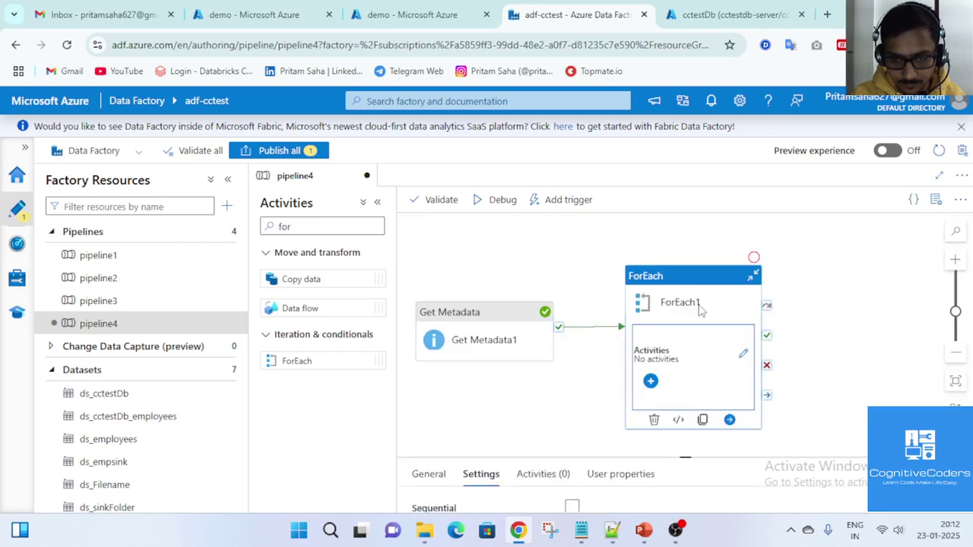
Open ForEach1's inner activities and add a Lookup activity to its canvas
click(743, 353)
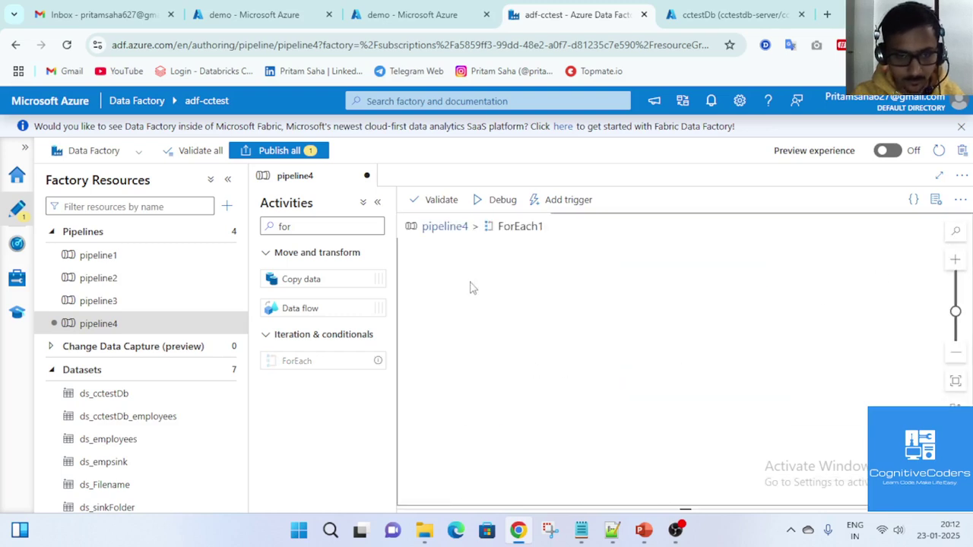
double_click(301, 219)
text(look)
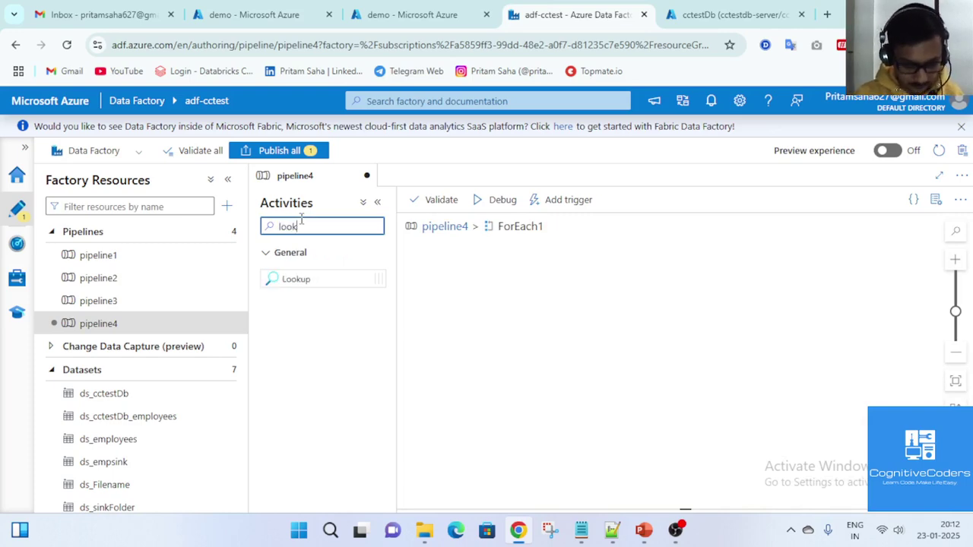
drag(310, 279, 493, 297)
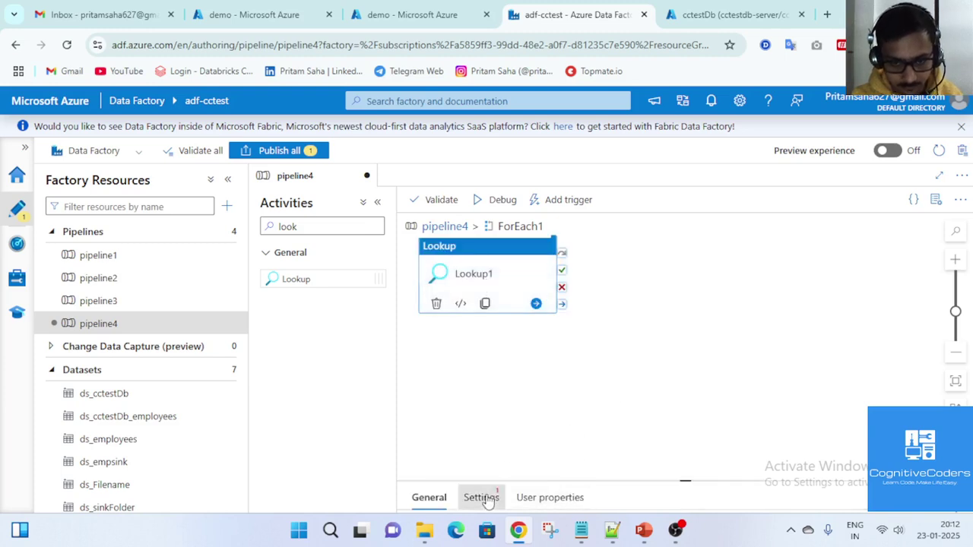
Set the Lookup activity's source dataset to ds_cctestDb_employees
click(481, 497)
click(957, 499)
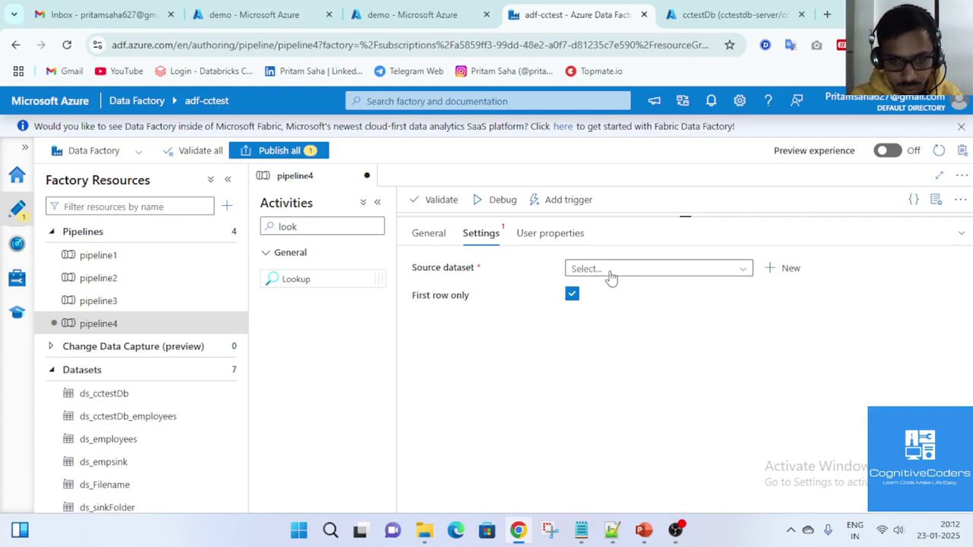
click(611, 270)
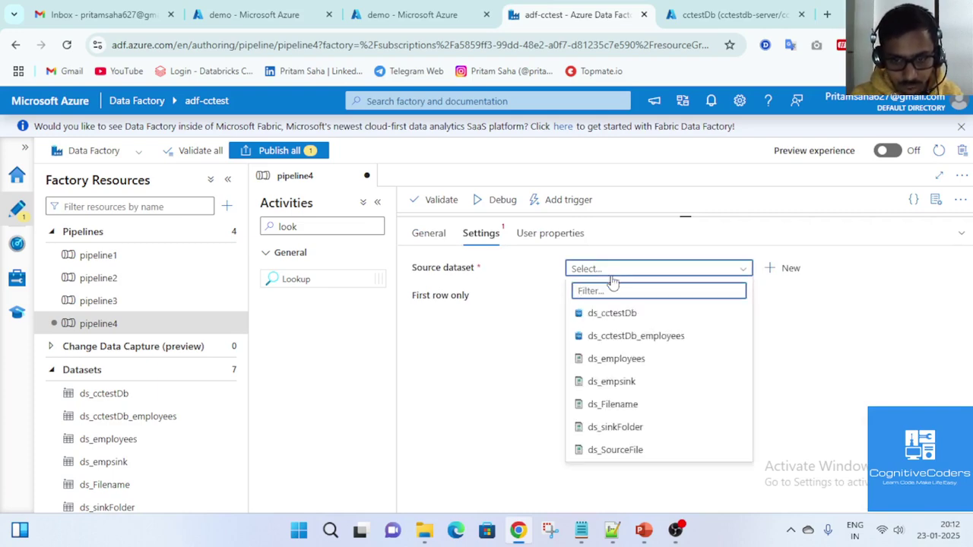
click(488, 370)
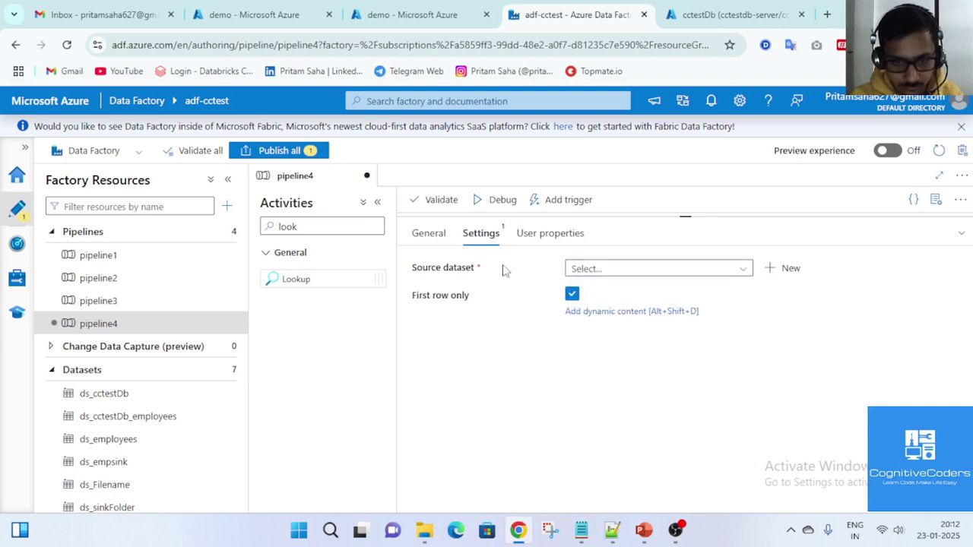
click(430, 236)
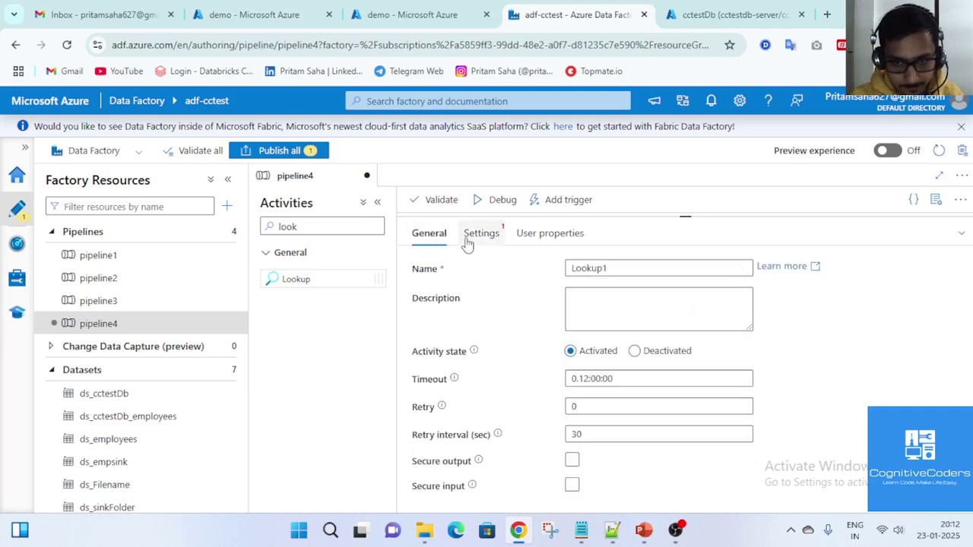
click(467, 237)
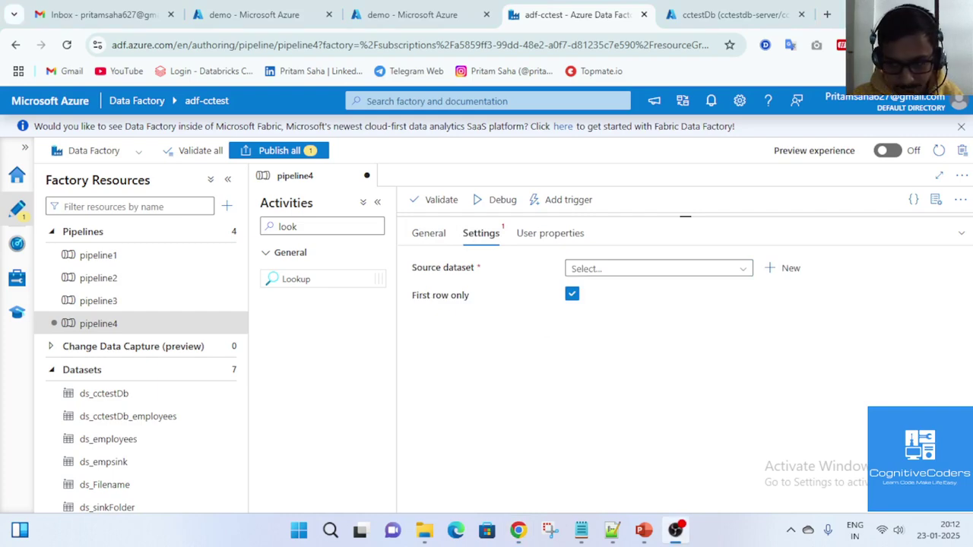
click(652, 274)
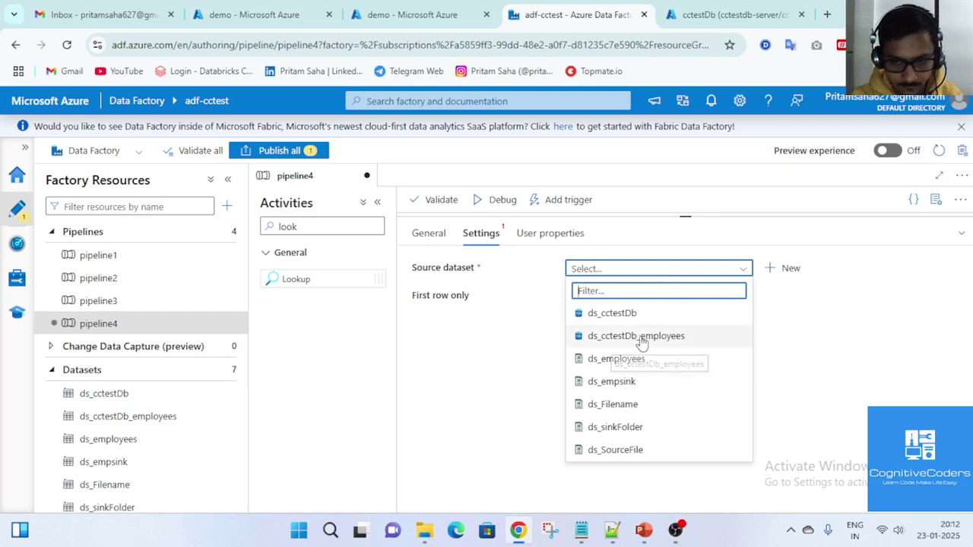
click(610, 340)
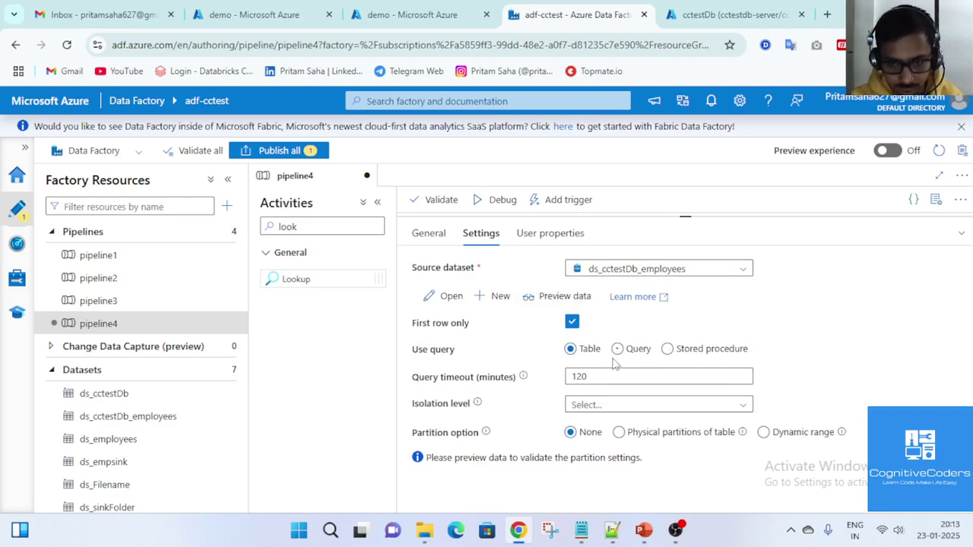
Set the Lookup to use a query and begin its dynamic content expression with SELECT * FROM
click(617, 349)
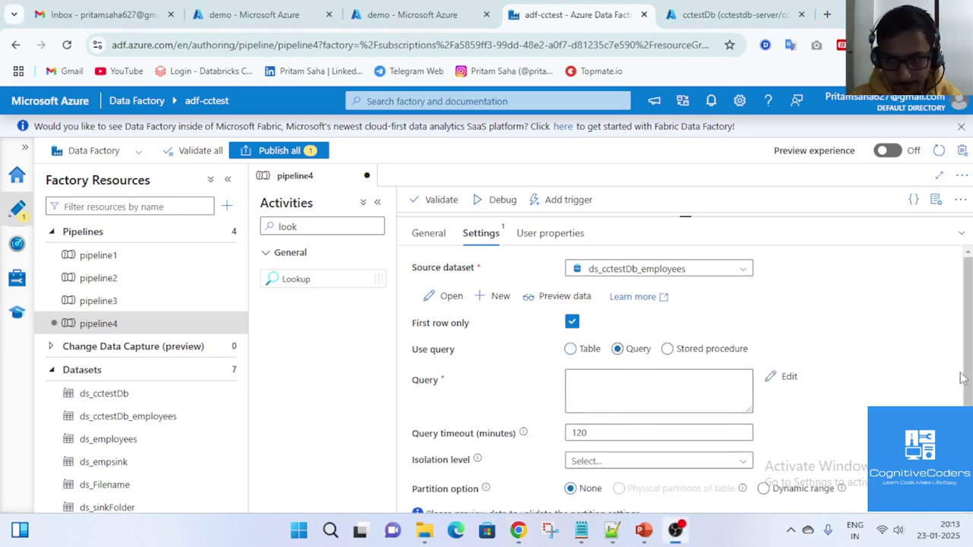
click(616, 349)
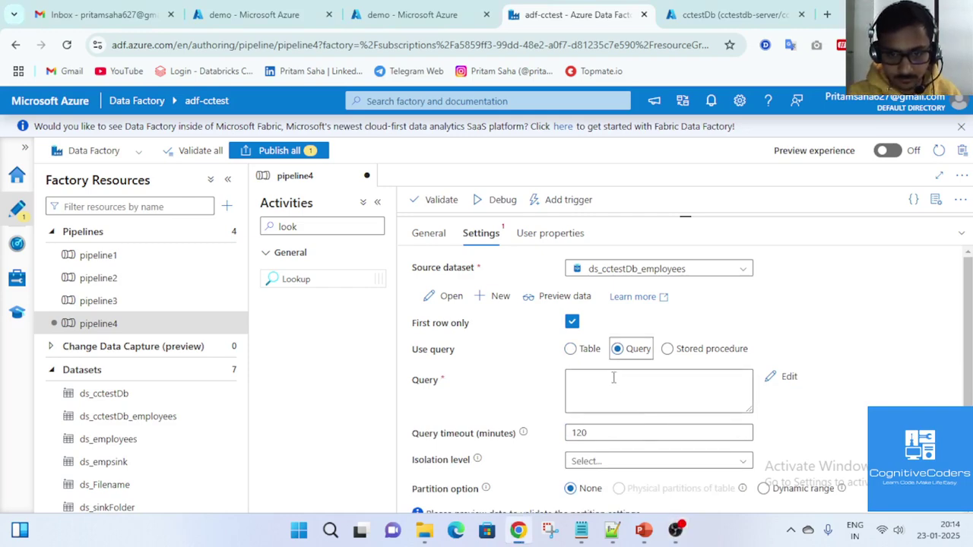
click(624, 388)
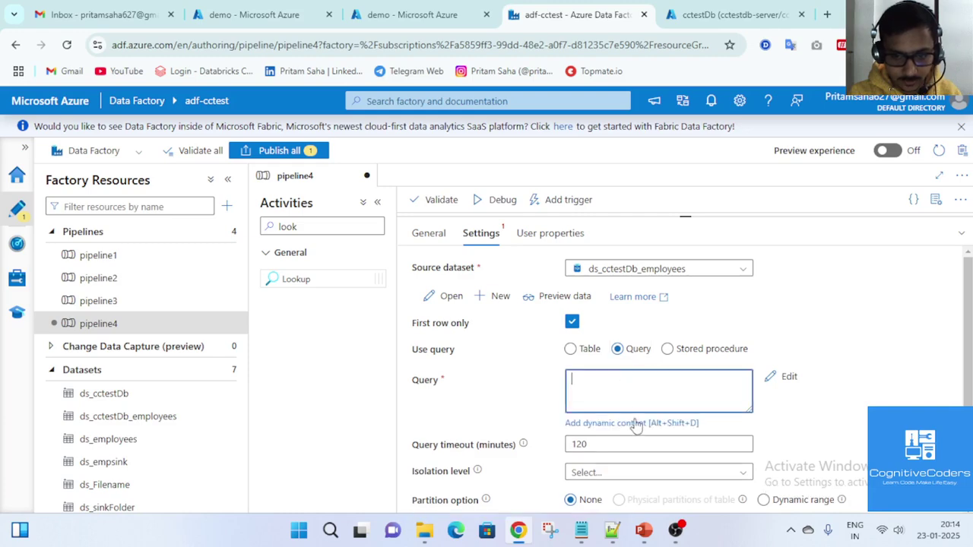
click(633, 423)
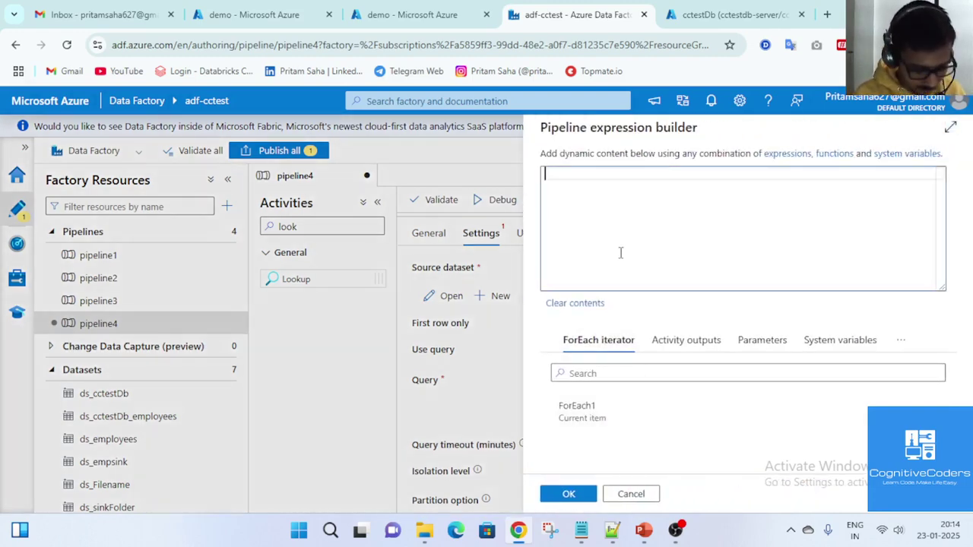
text(SELECT * FROM)
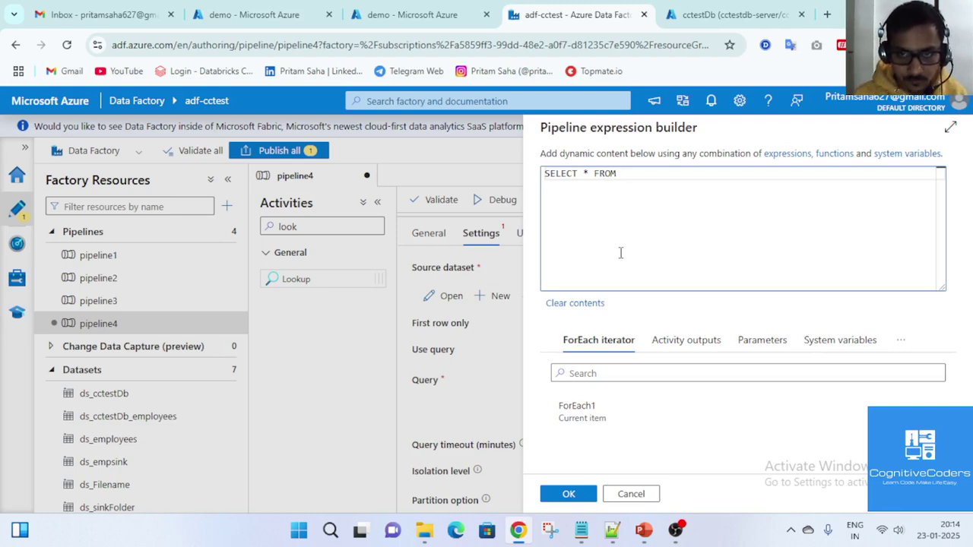
Copy the table name table_mappings from the cctestDb query editor and append it to the Lookup's query expression in Data Factory
key(ctrl+Tab)
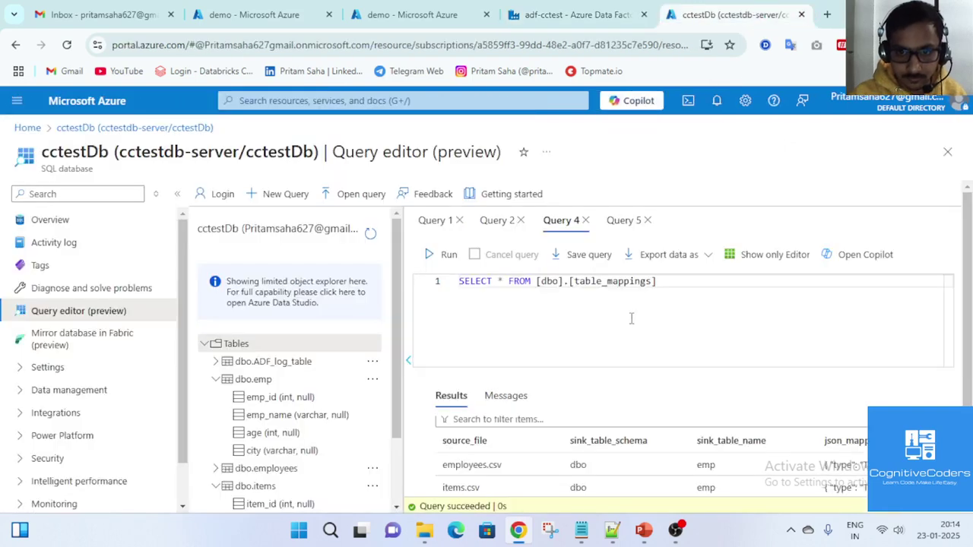
double_click(594, 283)
key(ctrl+c)
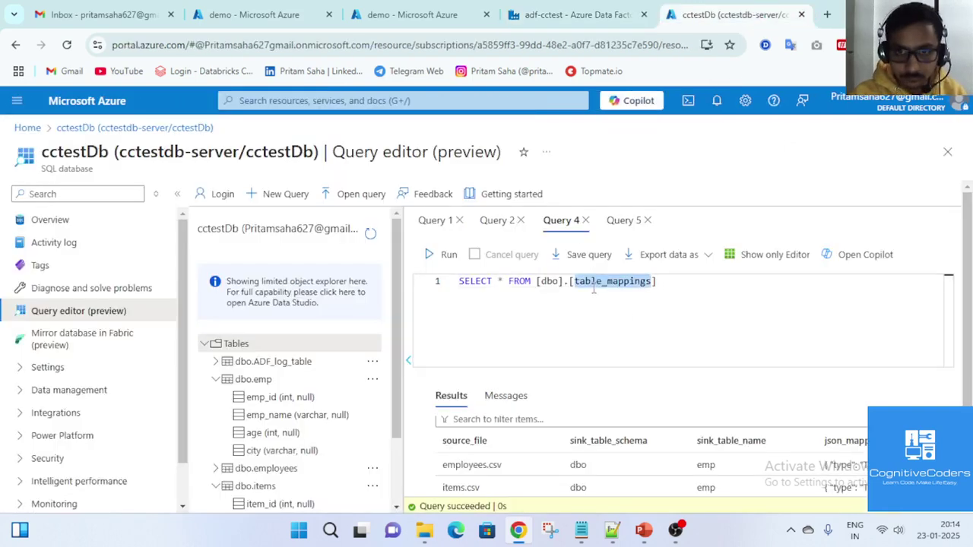
click(586, 9)
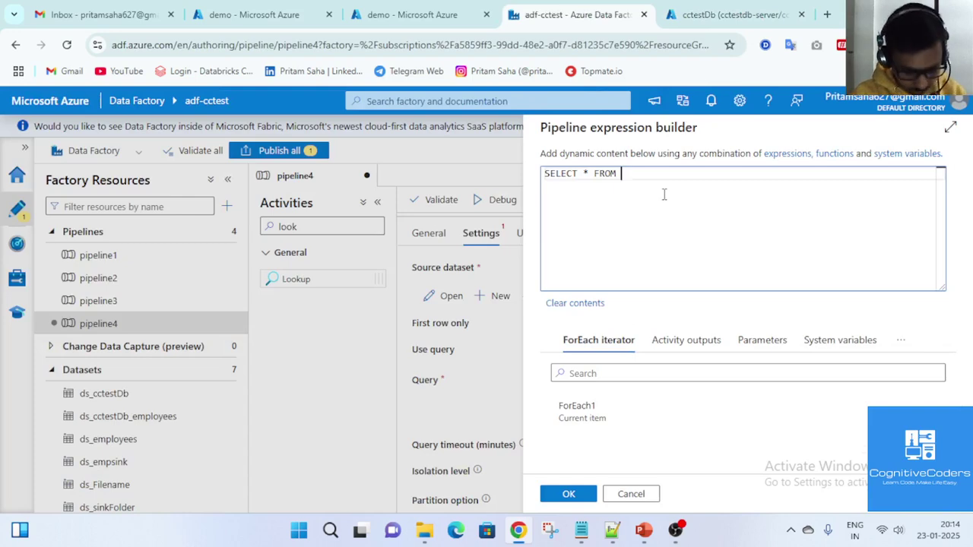
key(ctrl+v)
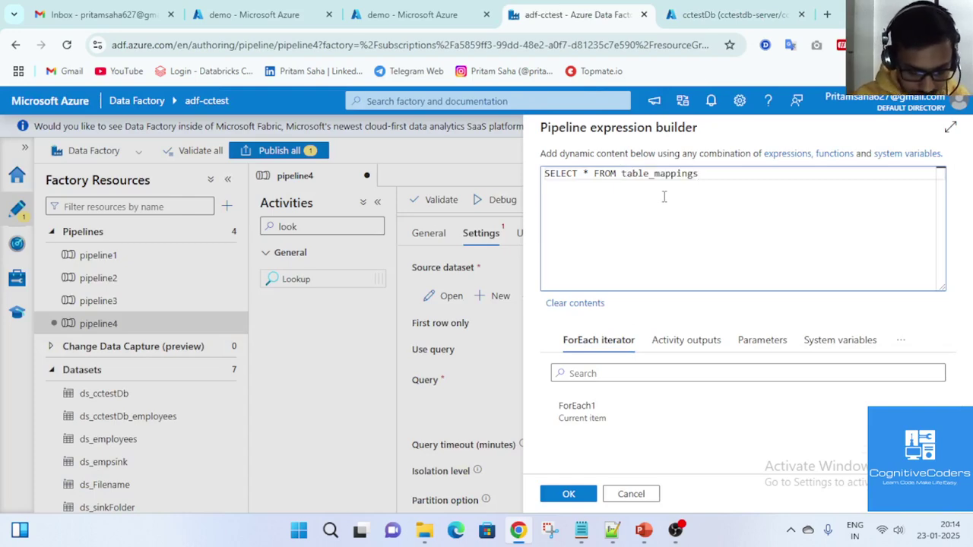
Add the filter WHERE source_file = @{item().name} to the query, checking the column name in cctestDb and using ForEach1's current item
text(WHERE)
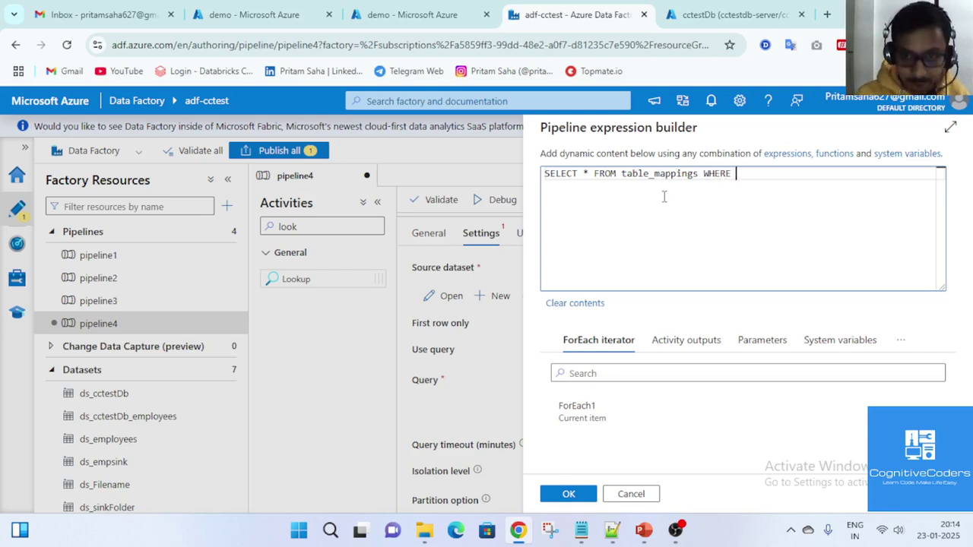
click(727, 14)
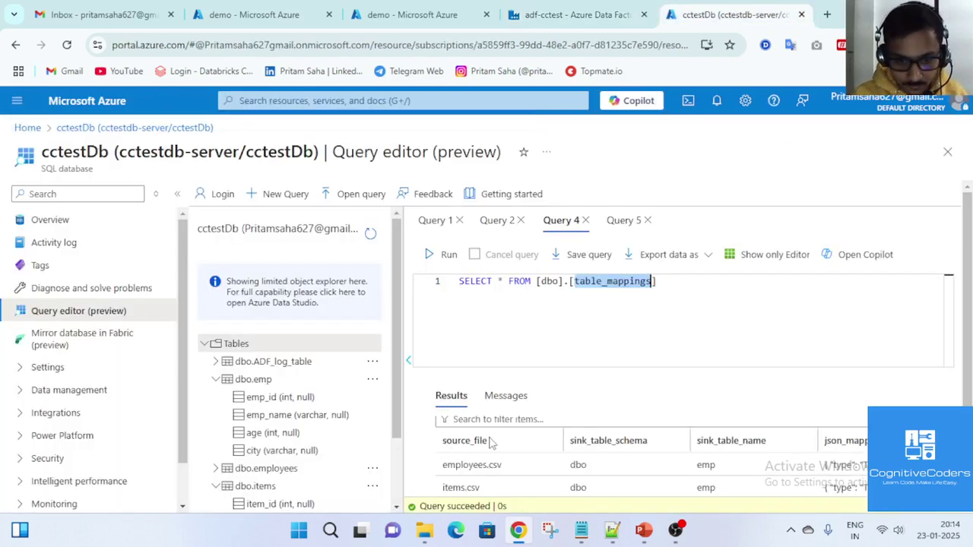
click(578, 14)
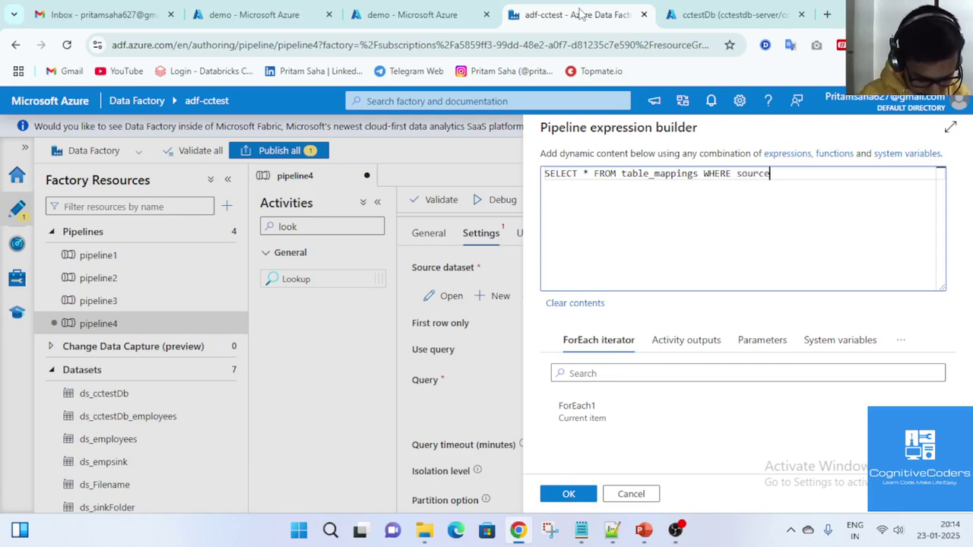
text(le = @)
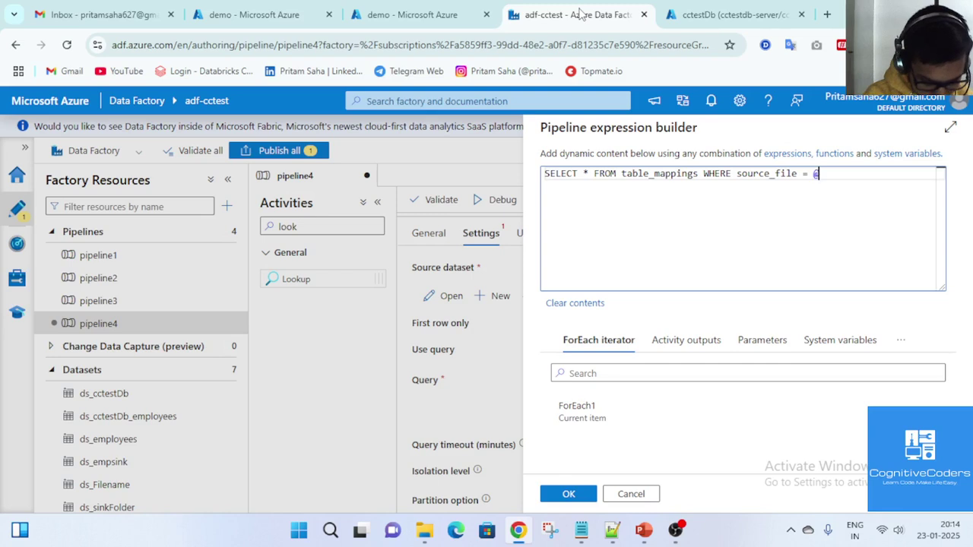
text({)
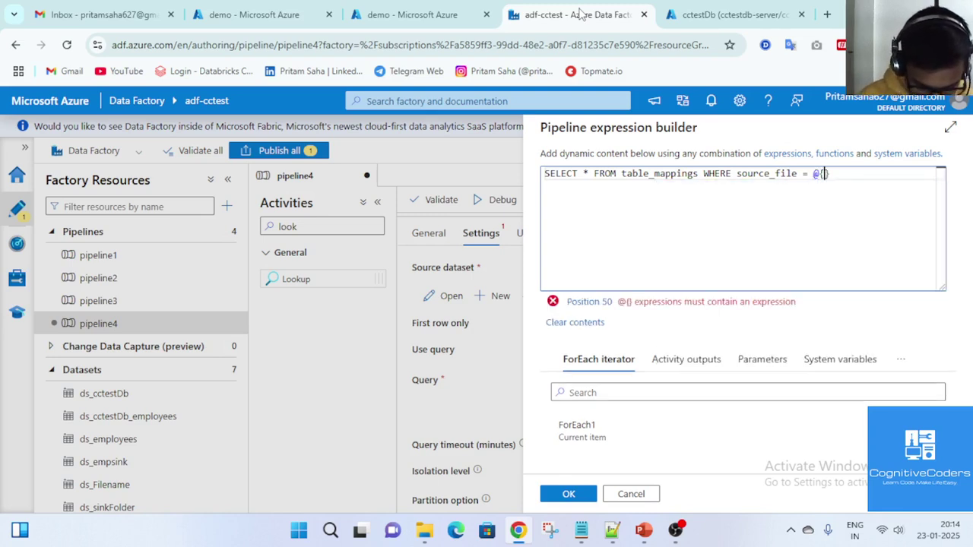
click(584, 441)
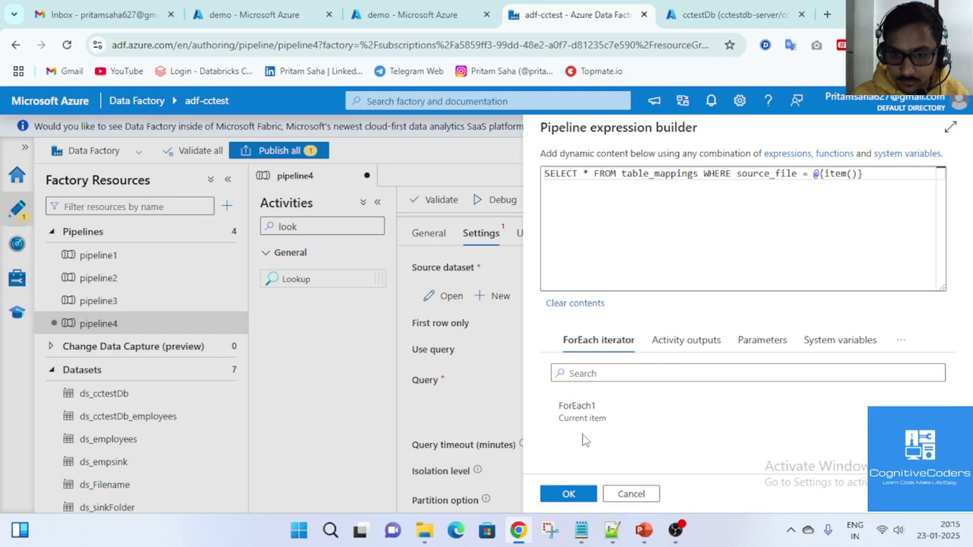
click(858, 175)
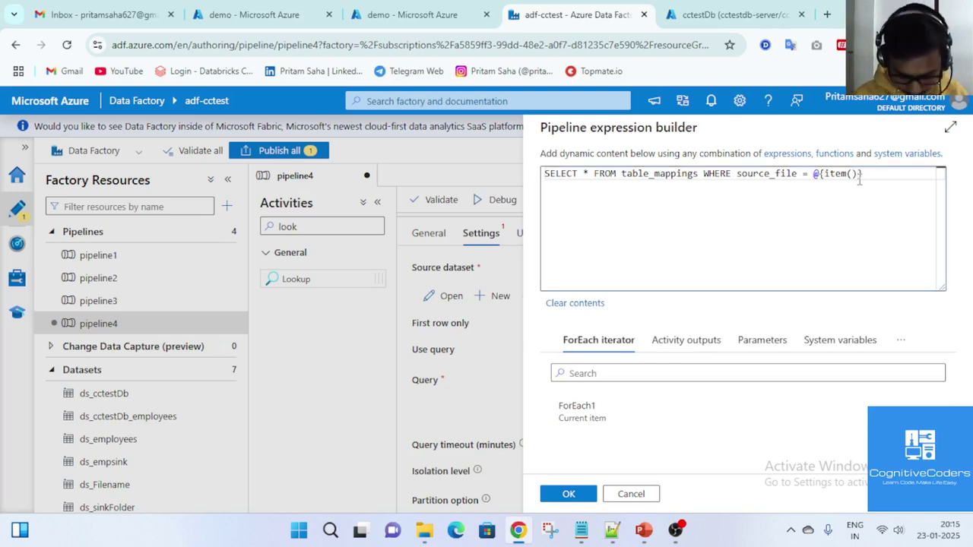
text(.name)
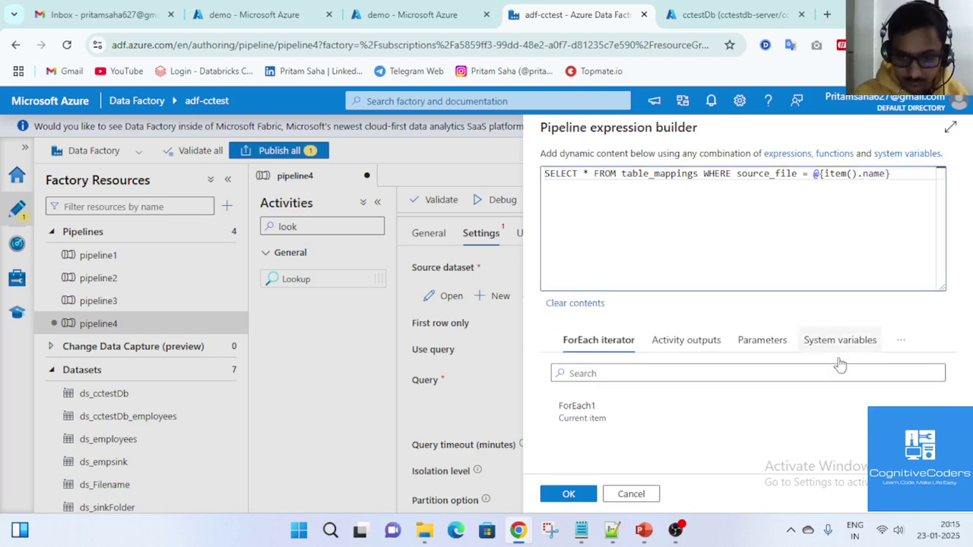
Review the name entries of the childItems JSON in Notepad and compare them with the table_mappings results in the cctestDb query editor
click(581, 530)
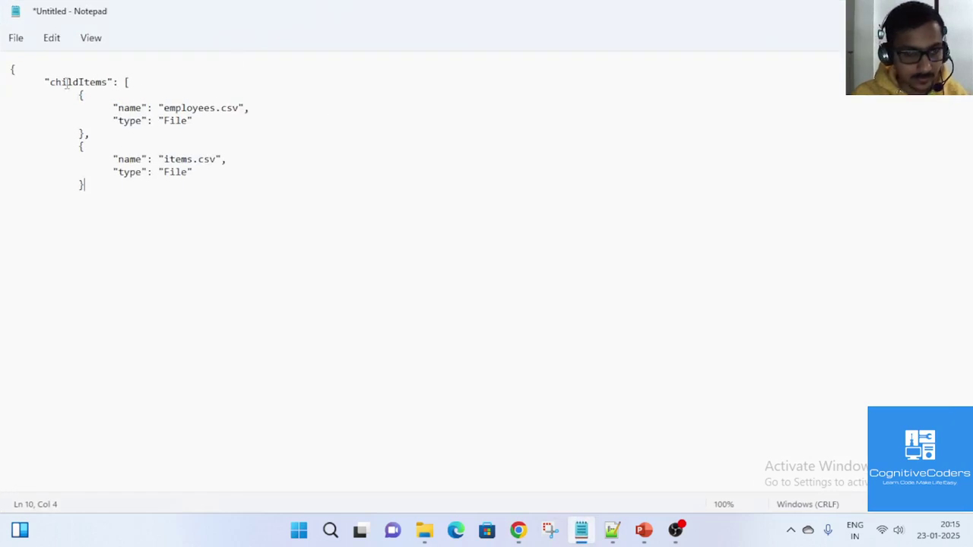
click(121, 110)
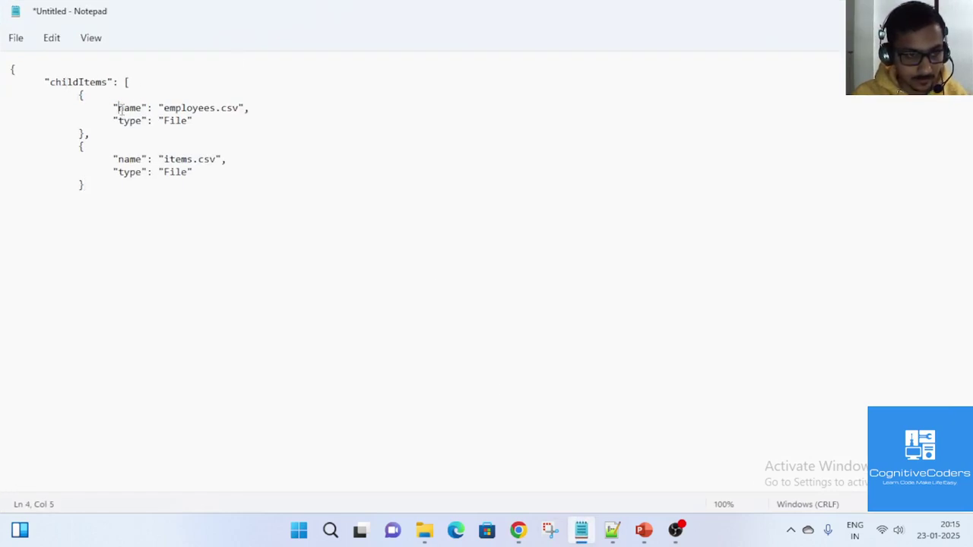
click(186, 112)
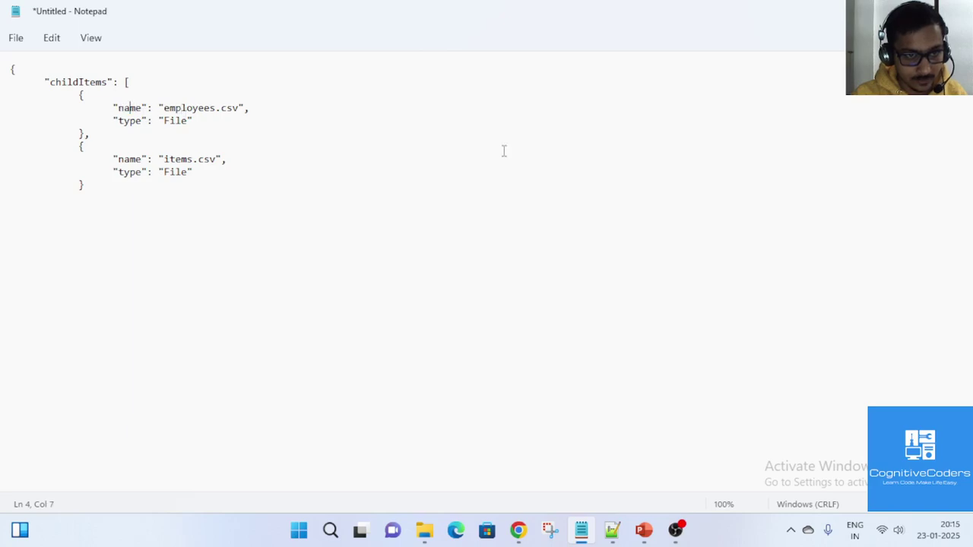
click(884, 11)
click(753, 12)
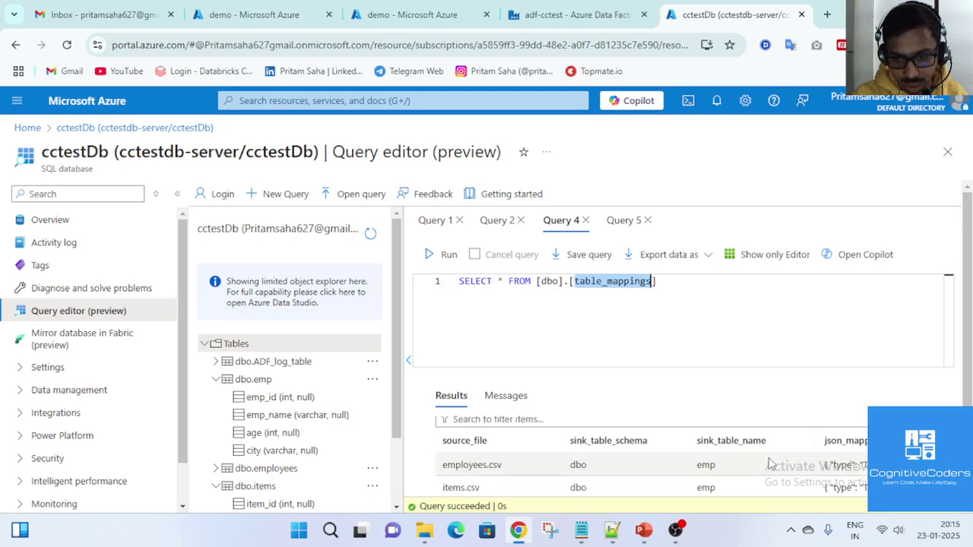
Return to Data Factory, confirm Lookup1's query expression, and start a debug run of pipeline4 from its top-level canvas
click(592, 20)
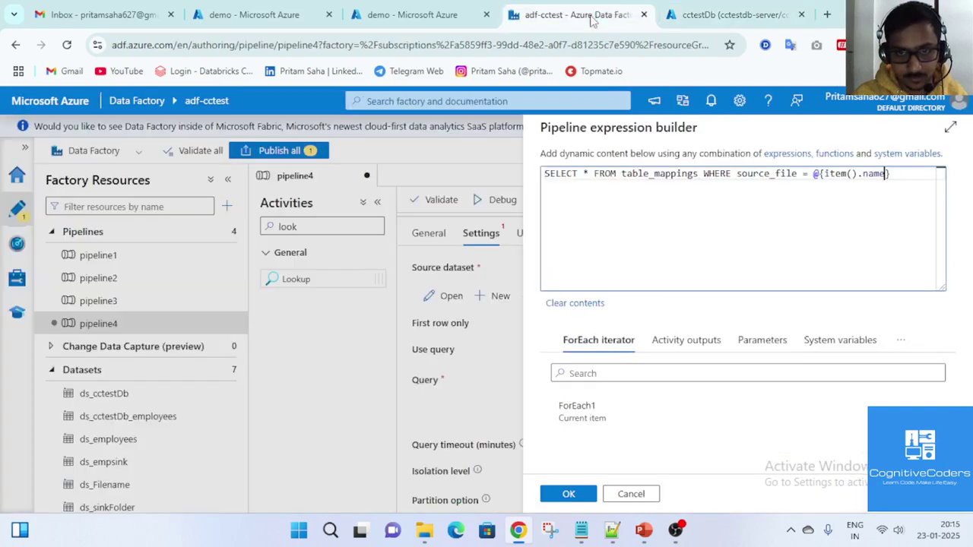
click(569, 494)
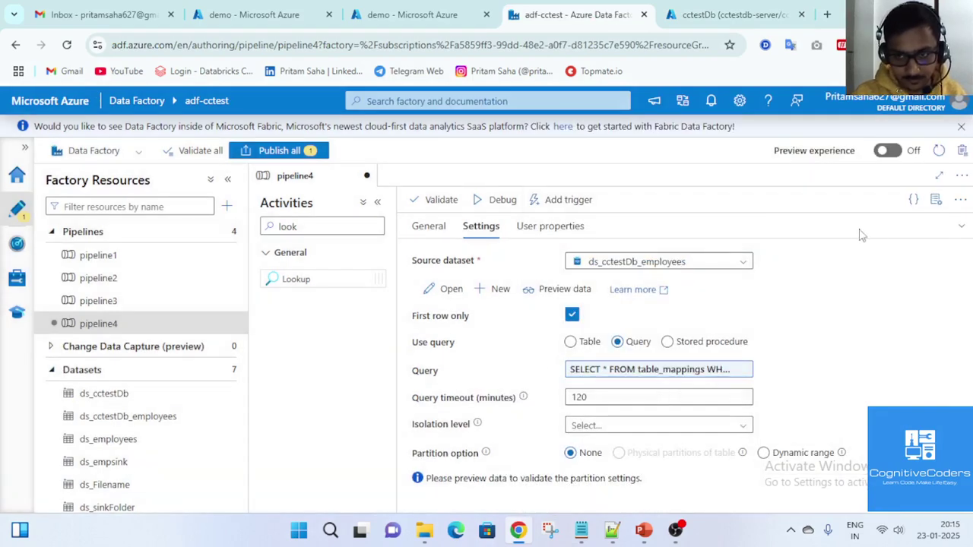
click(961, 225)
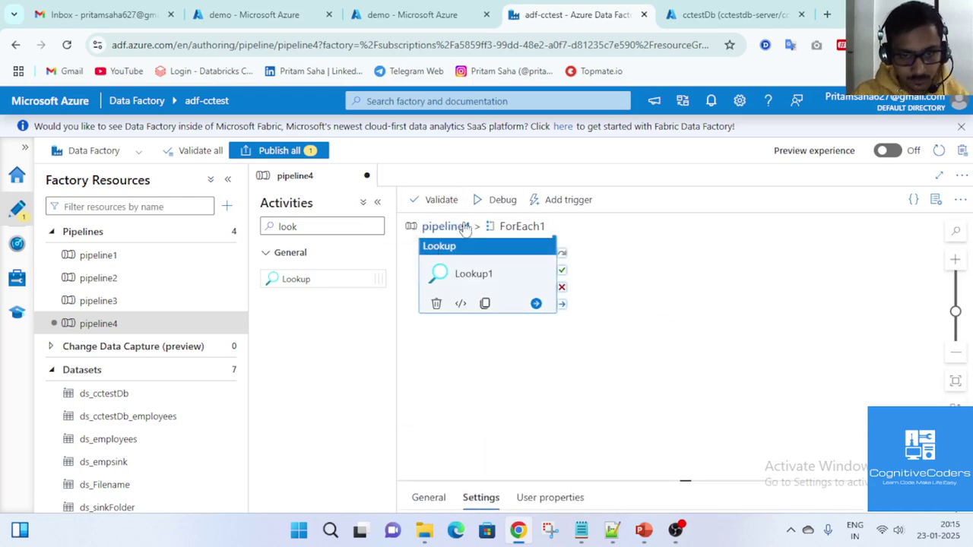
click(466, 228)
click(673, 263)
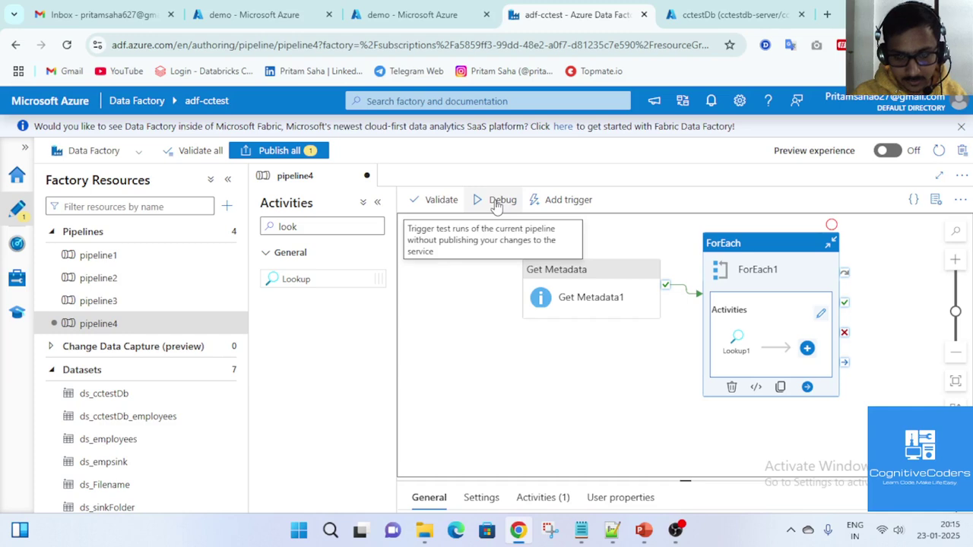
click(496, 203)
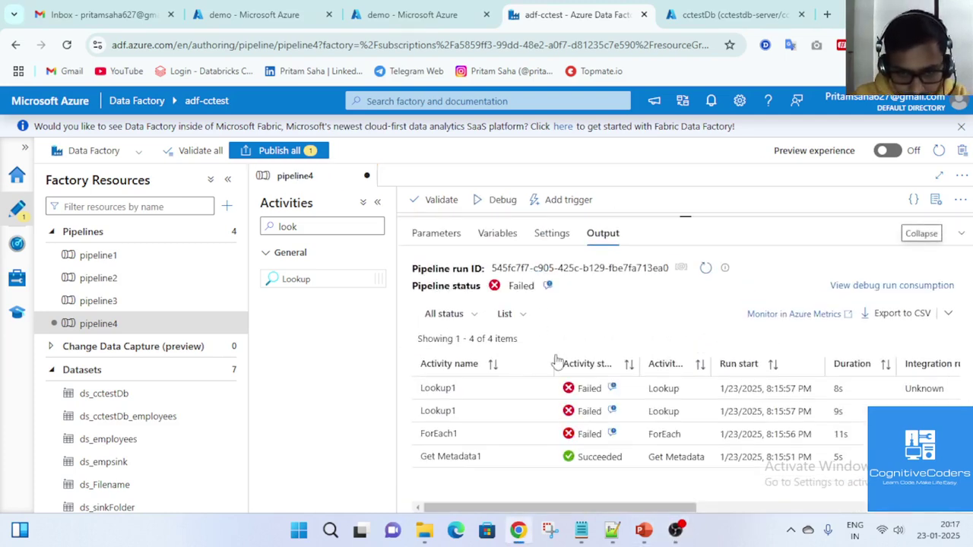
Examine the Get Metadata1 output and both Lookup1 inputs of the debug run, checking the source_file filter in each sqlReaderQuery
mouse_move(541, 416)
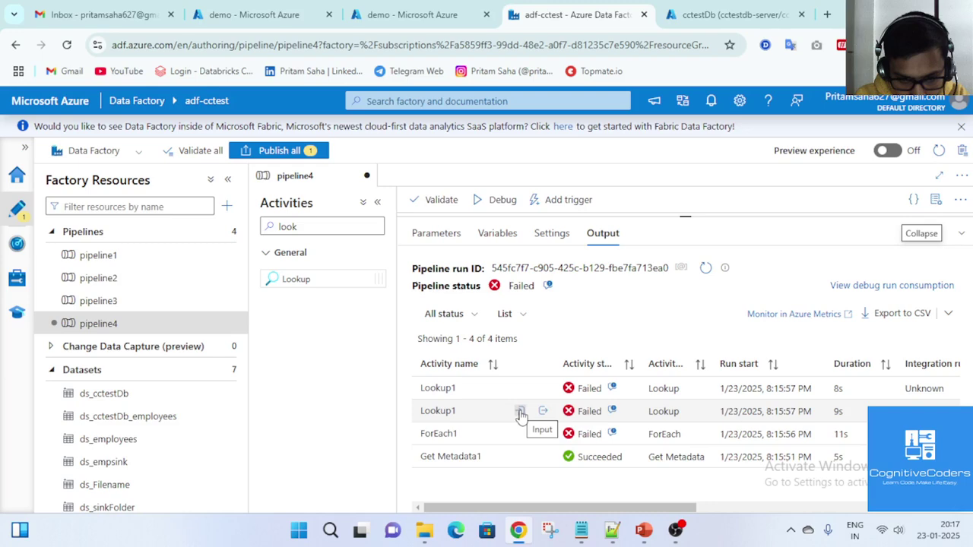
click(543, 457)
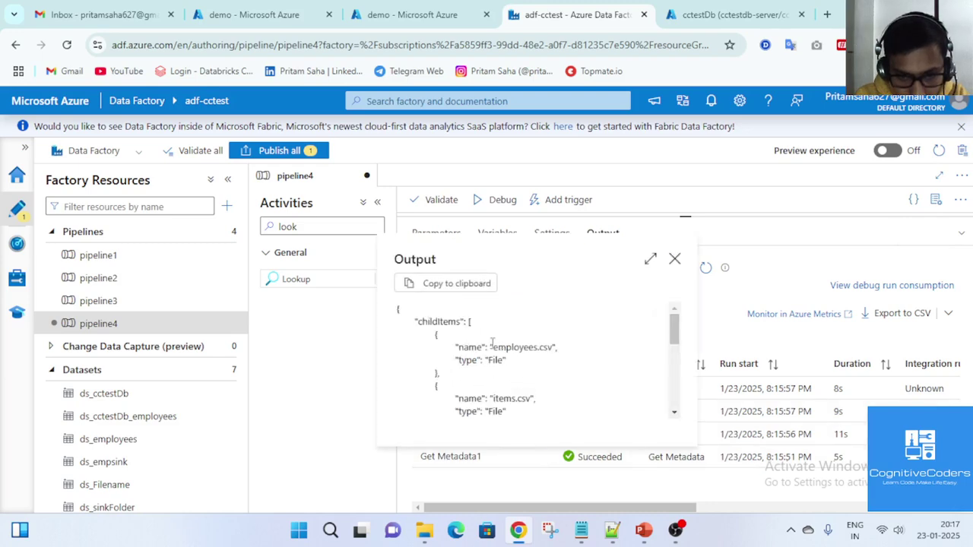
click(675, 258)
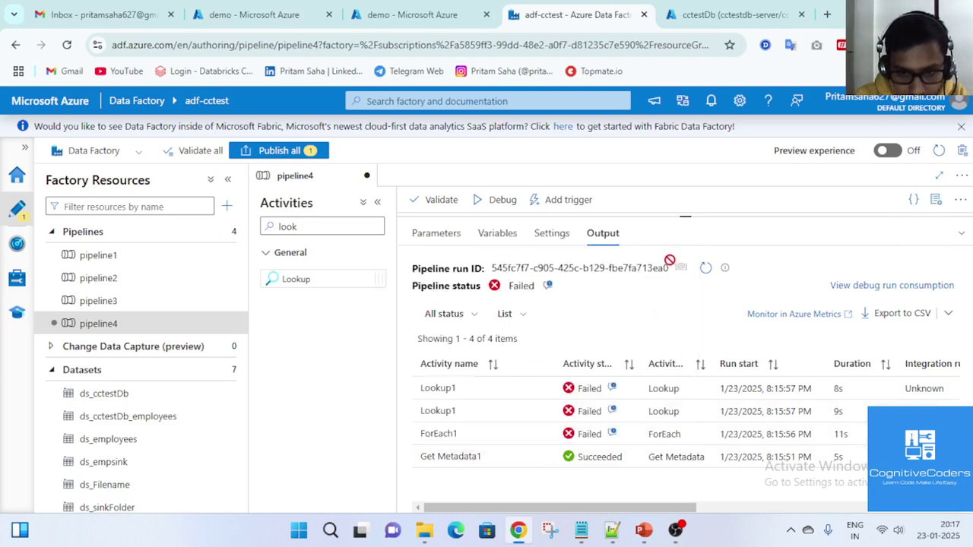
mouse_move(538, 441)
click(520, 412)
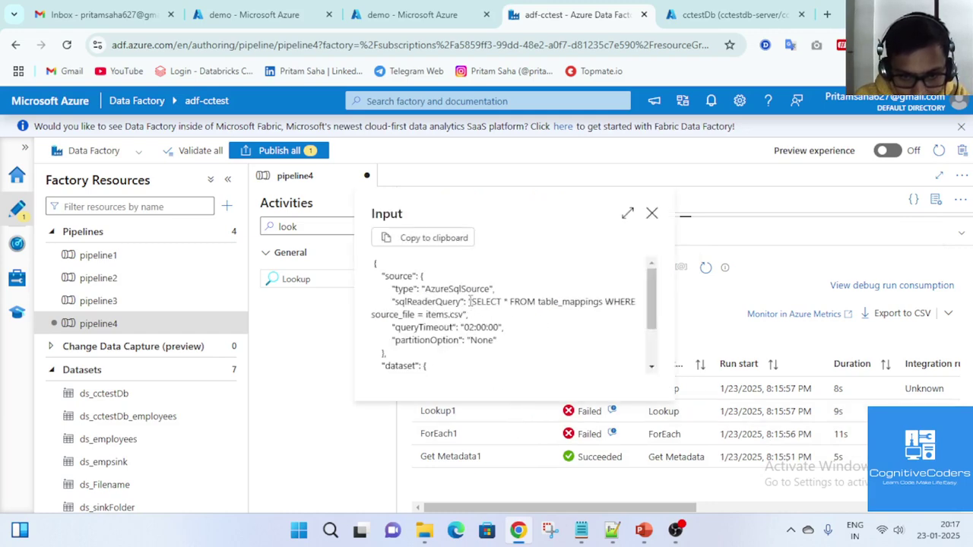
drag(470, 302, 487, 318)
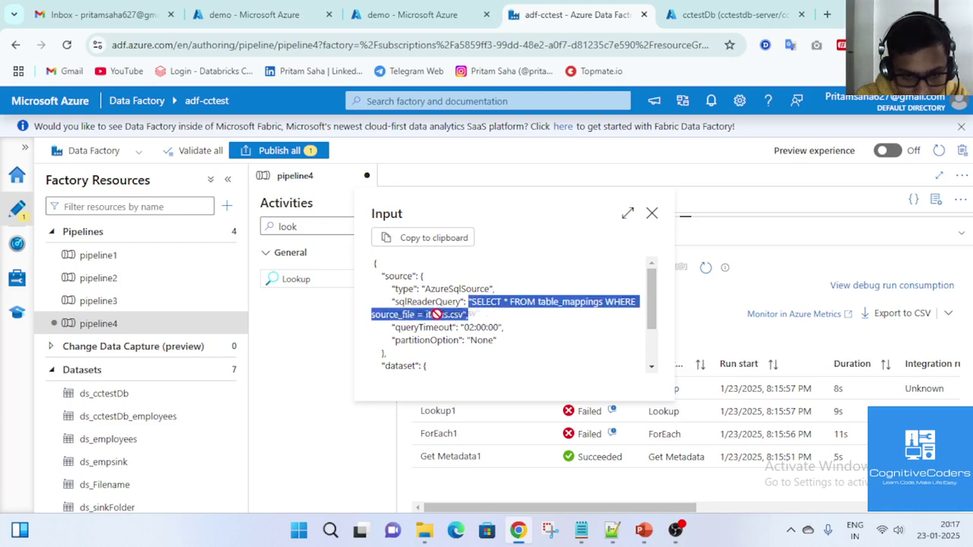
click(427, 315)
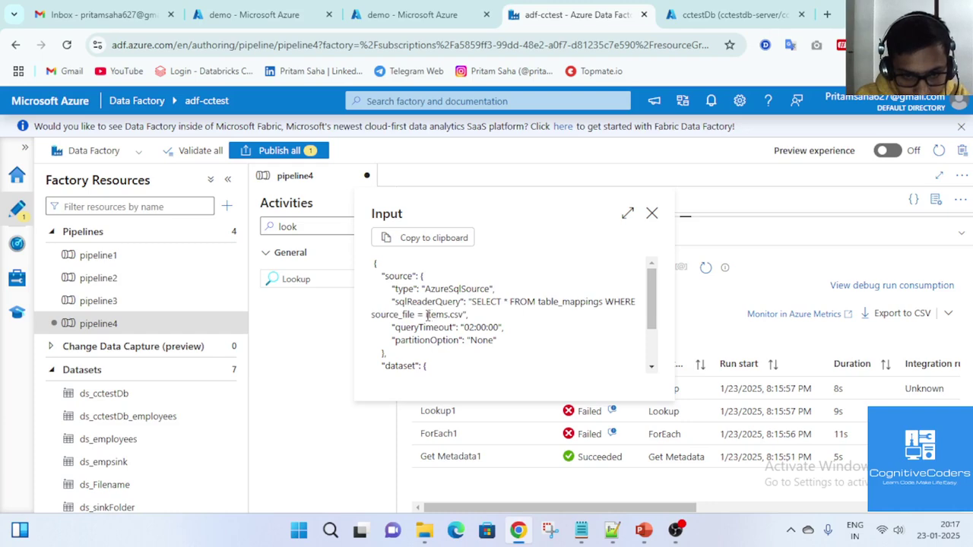
drag(426, 315, 466, 315)
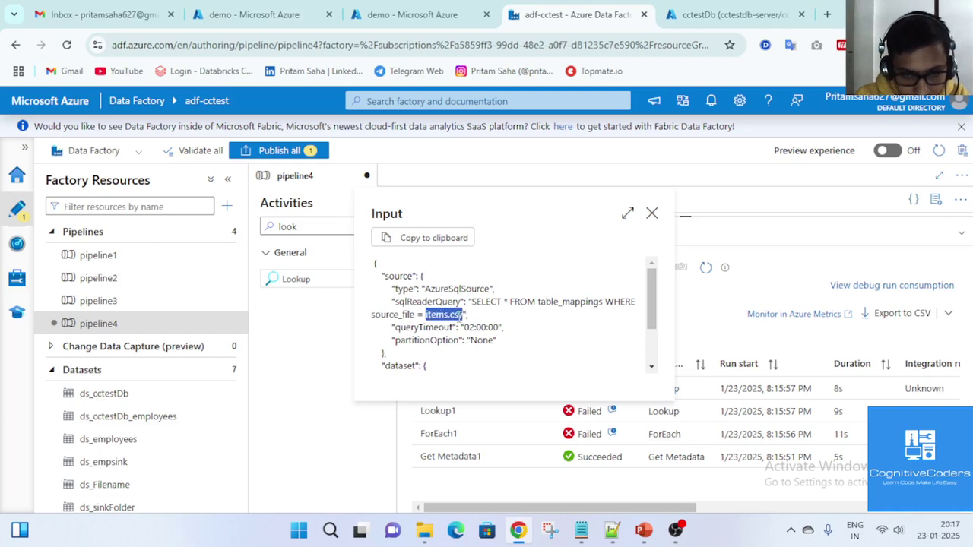
click(652, 214)
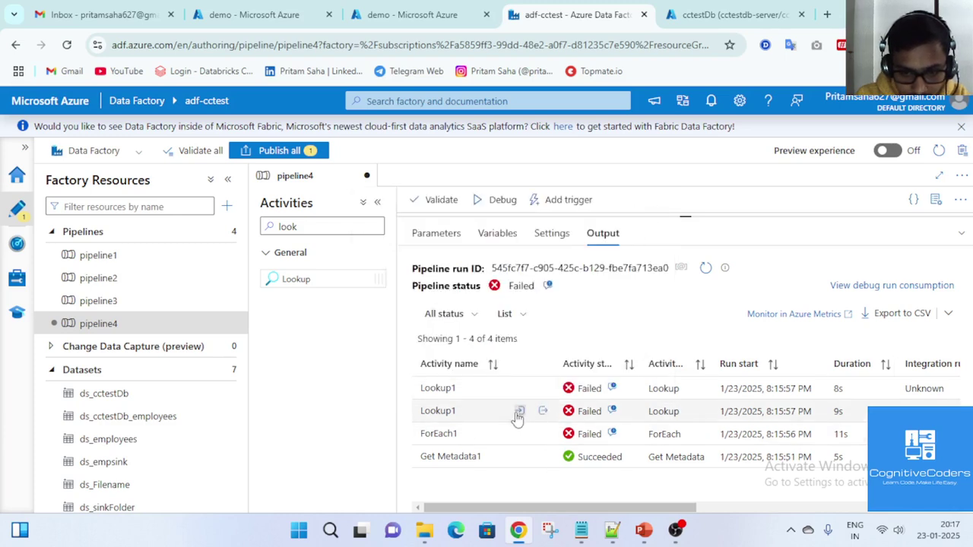
click(519, 388)
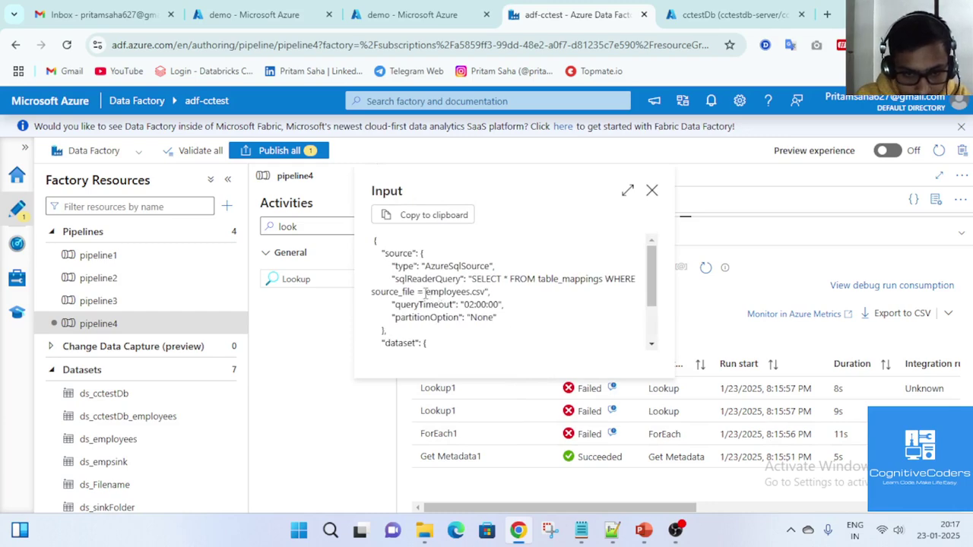
drag(425, 292, 480, 293)
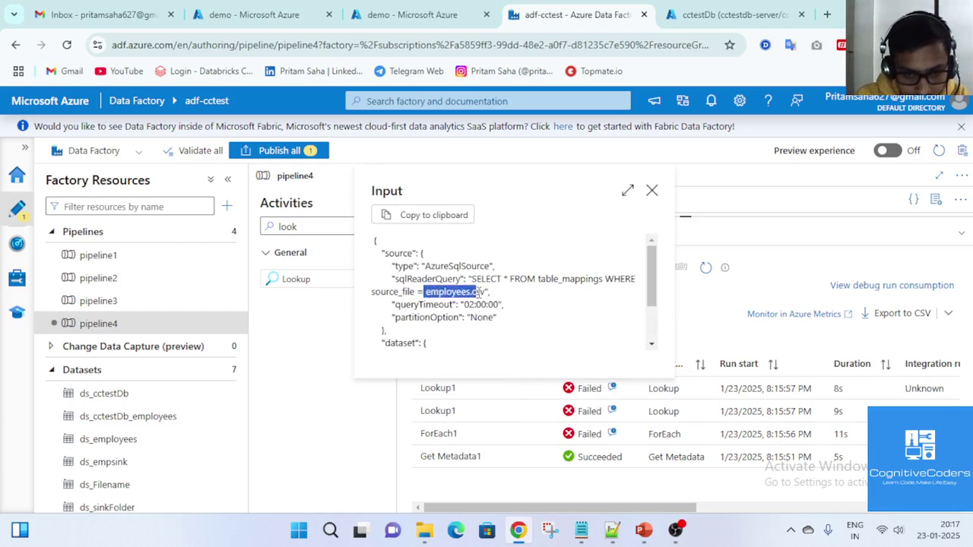
click(651, 190)
Reopen Lookup1's query inside ForEach1 and enclose the item name in single quotes, so the filter reads source_file = '@{item().name}'
click(961, 234)
click(752, 283)
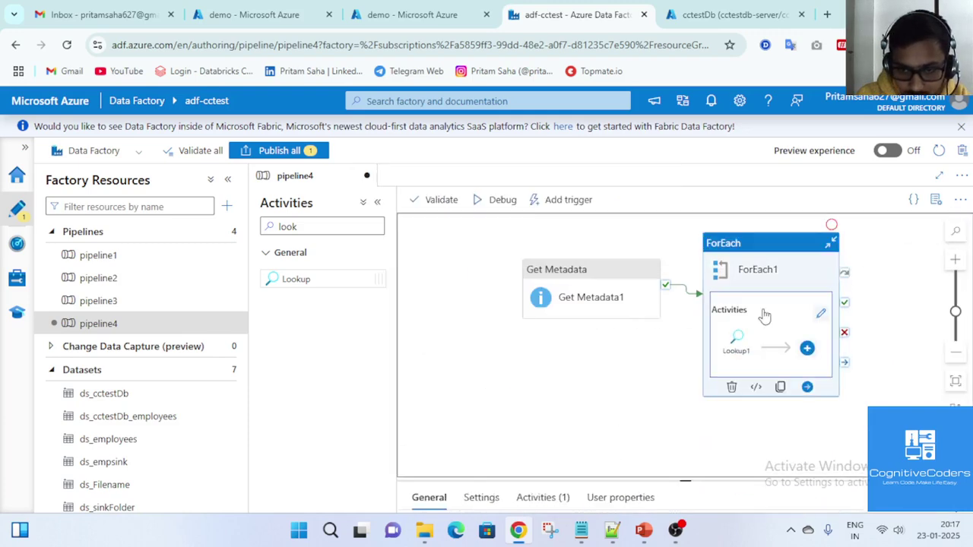
click(821, 320)
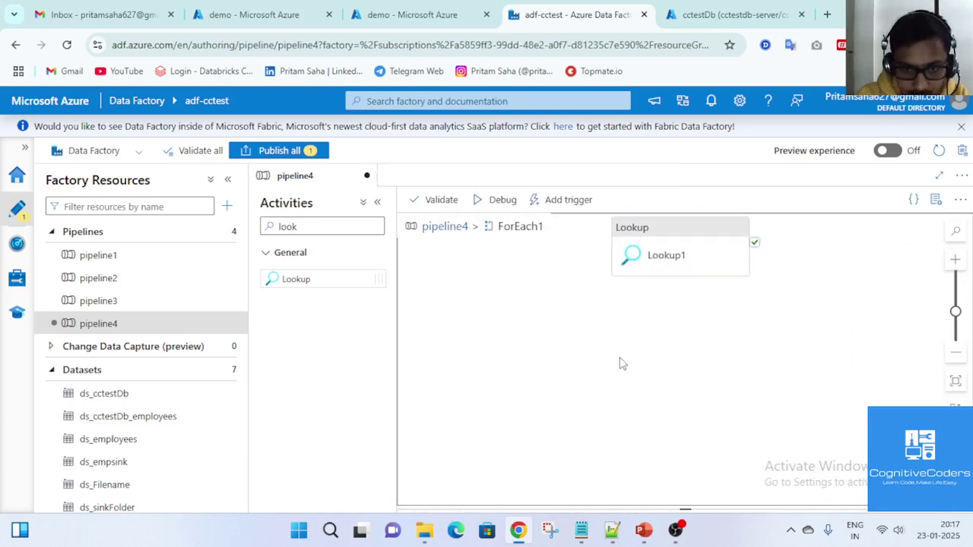
click(672, 260)
click(959, 498)
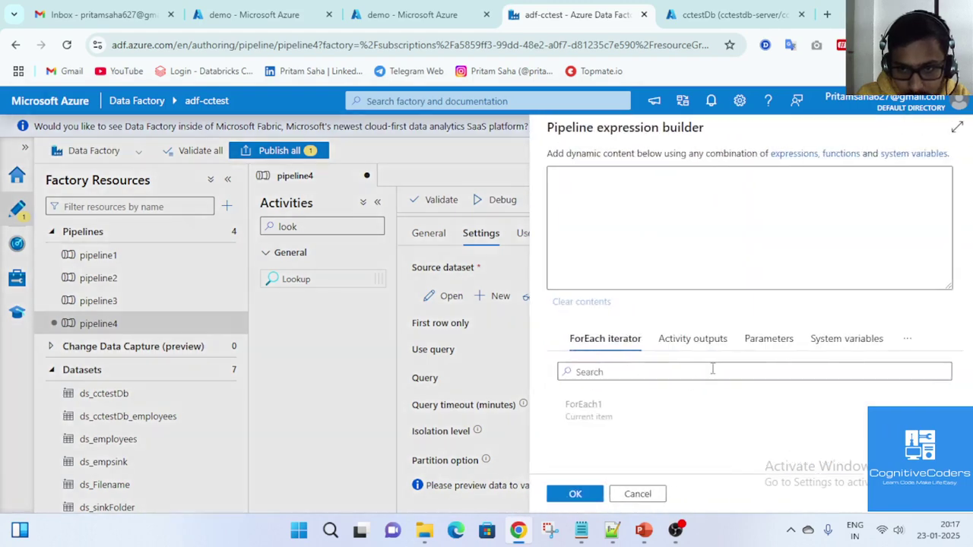
click(715, 390)
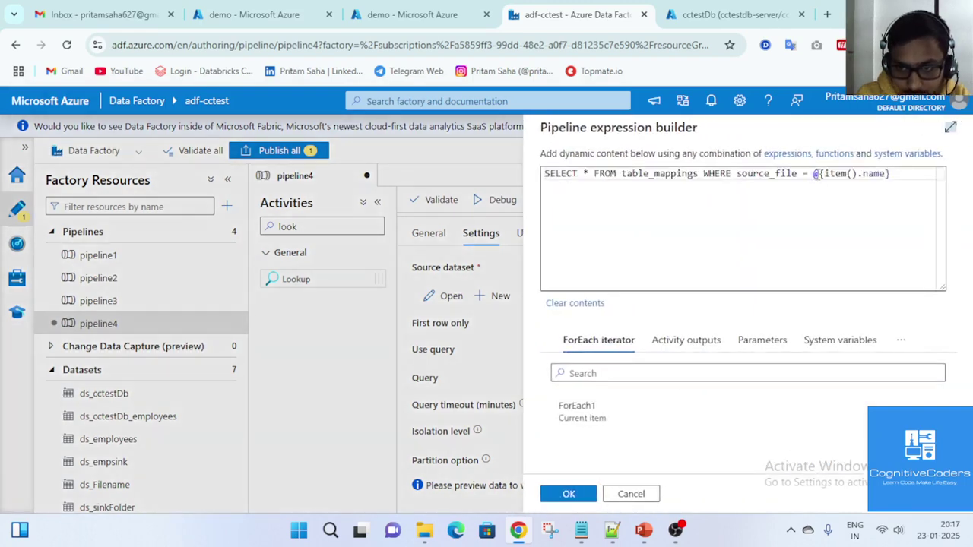
click(813, 174)
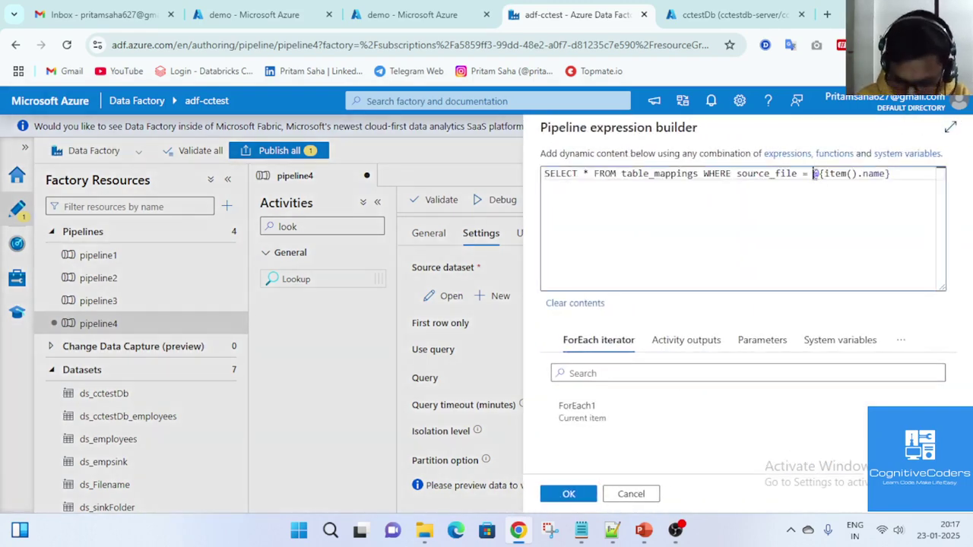
text(')
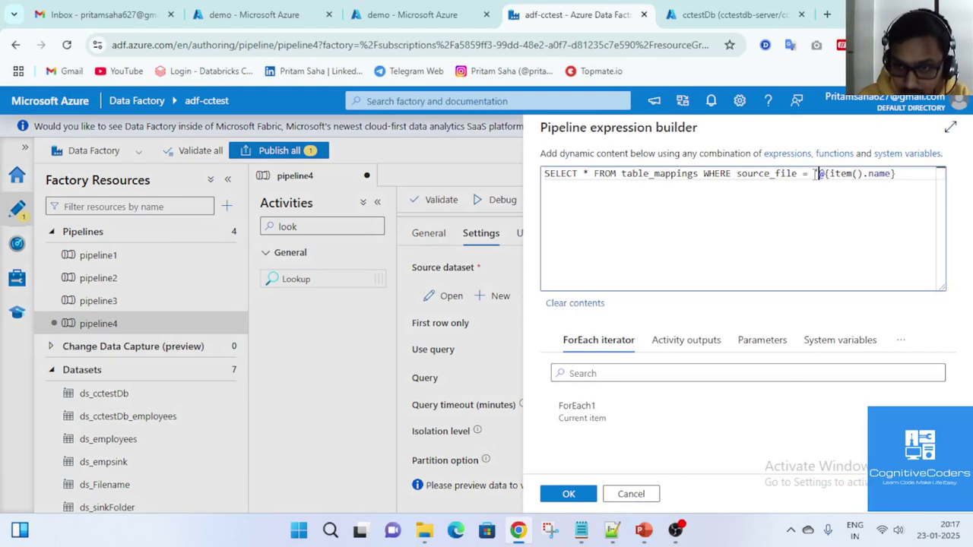
click(911, 173)
text(')
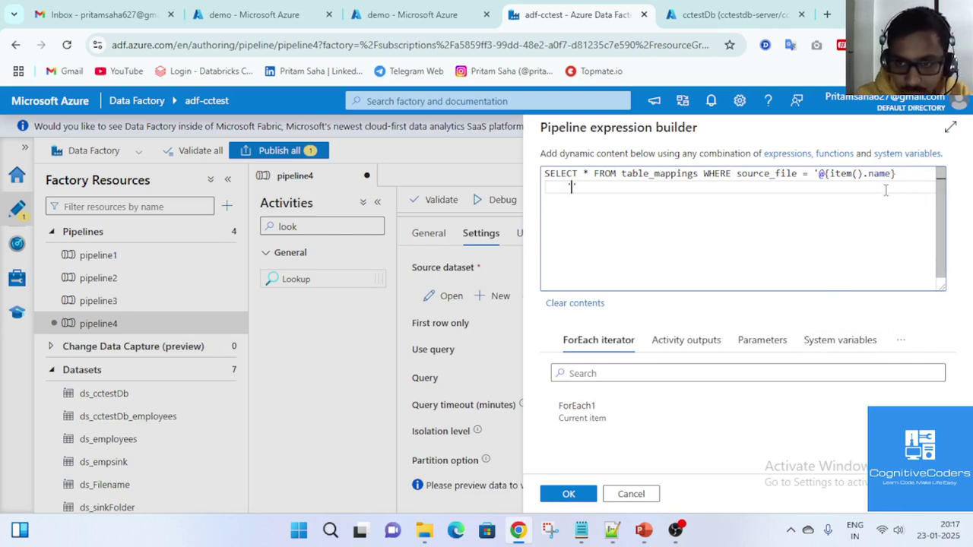
key(BackSpace)
key(BackSpace)
key(BackSpace)
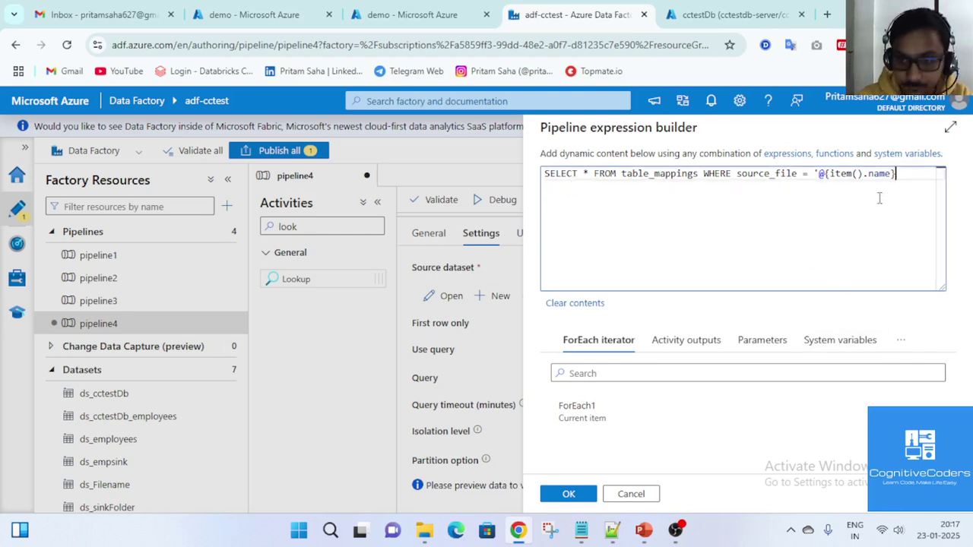
key(Return)
text(')
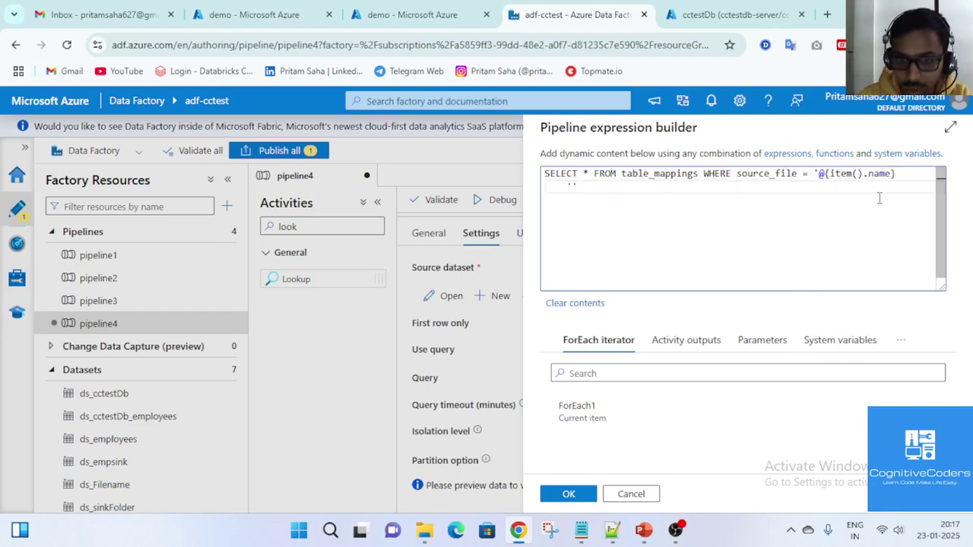
key(Delete)
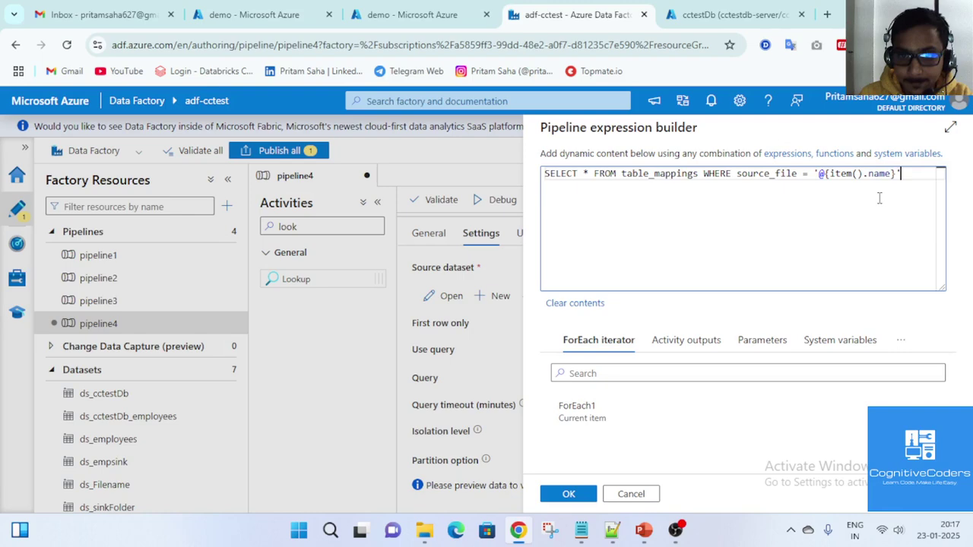
click(569, 494)
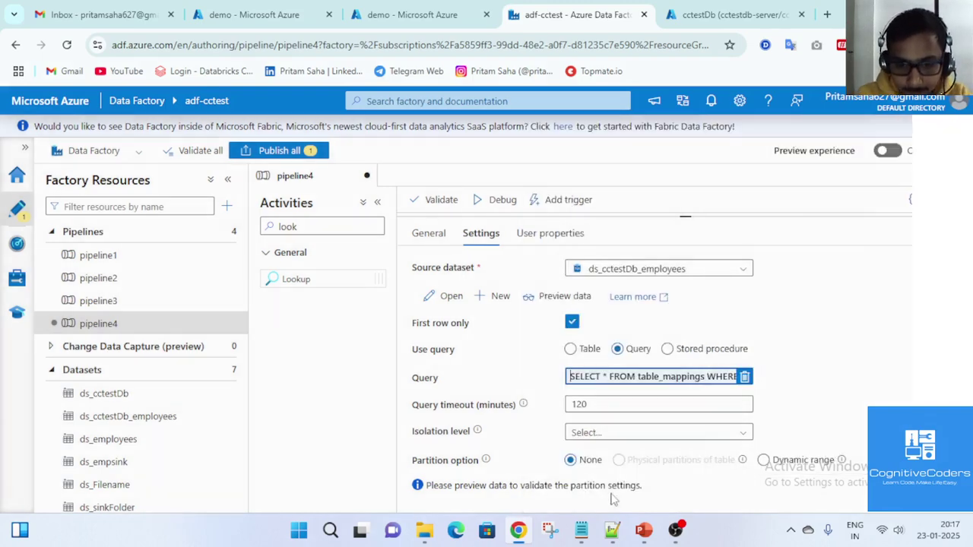
Go back to the pipeline4 canvas, debug the pipeline with the corrected Lookup query, and show the run's output details
click(959, 234)
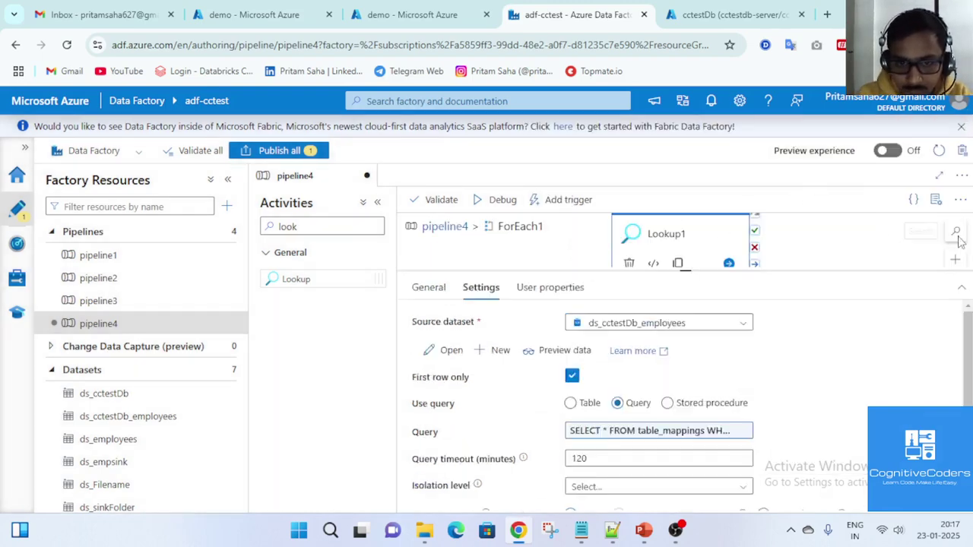
click(456, 227)
click(499, 205)
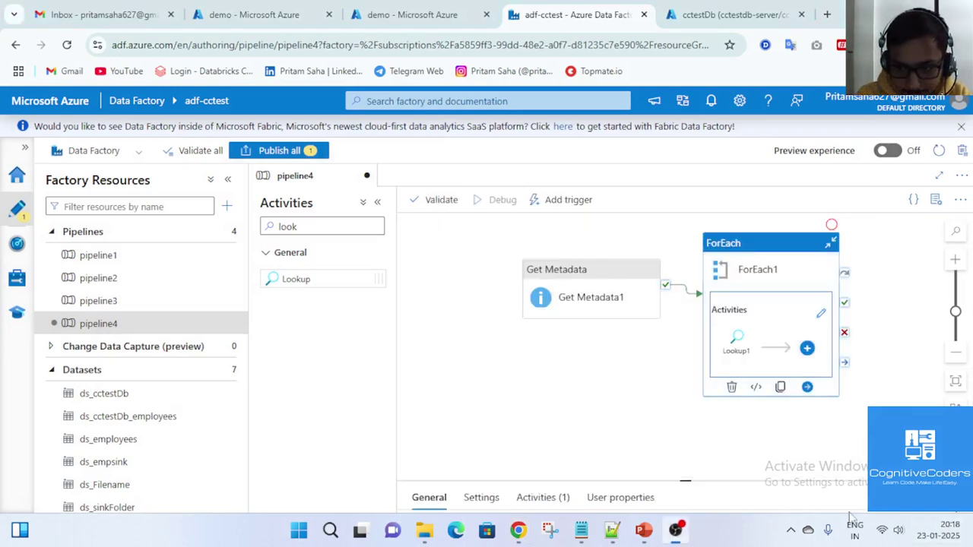
click(960, 497)
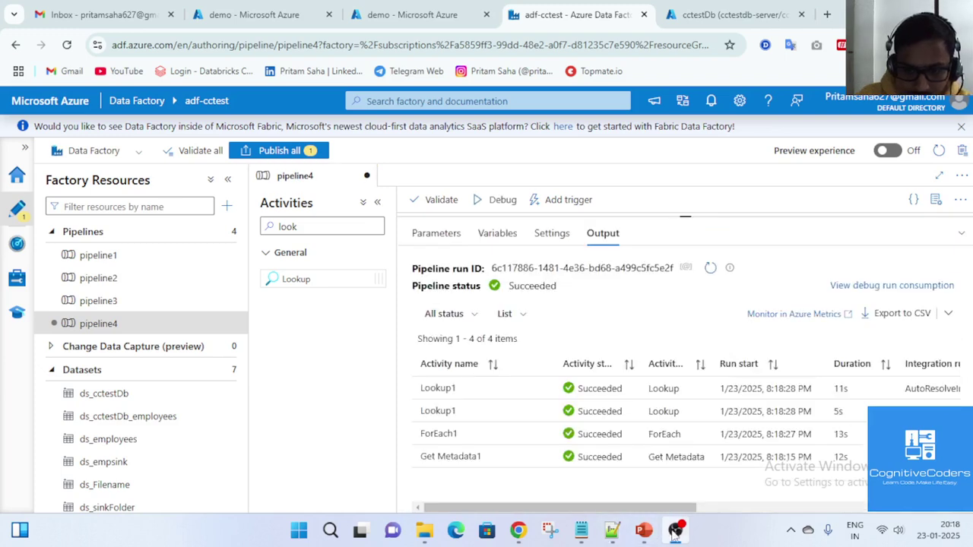
Examine the input query and the firstRow output of the Lookup1 run for items.csv, including its schema, table name and json_mapping
click(522, 411)
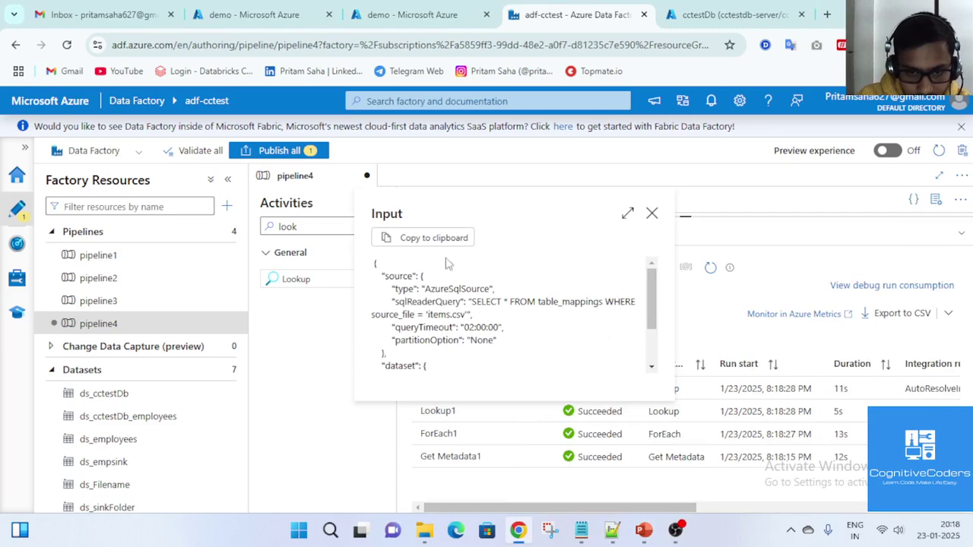
click(653, 215)
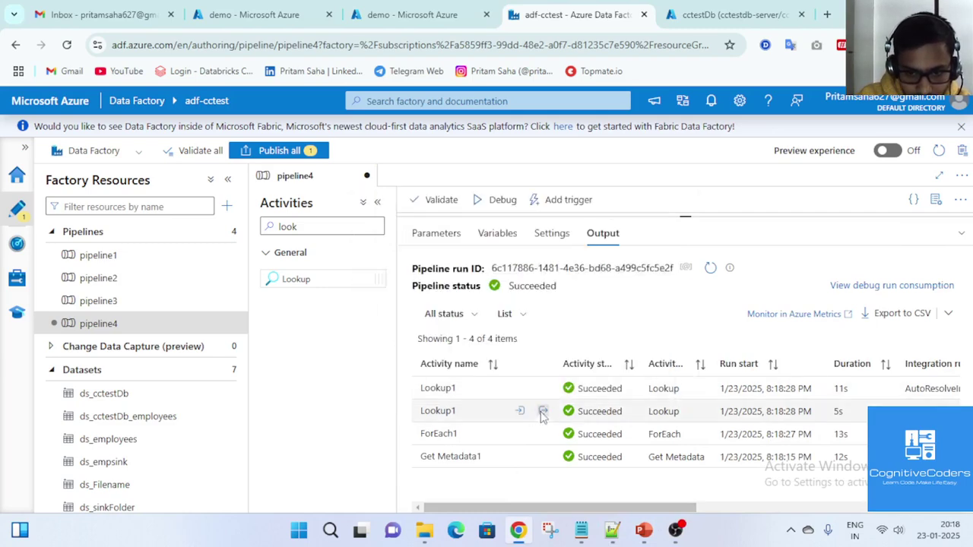
click(542, 412)
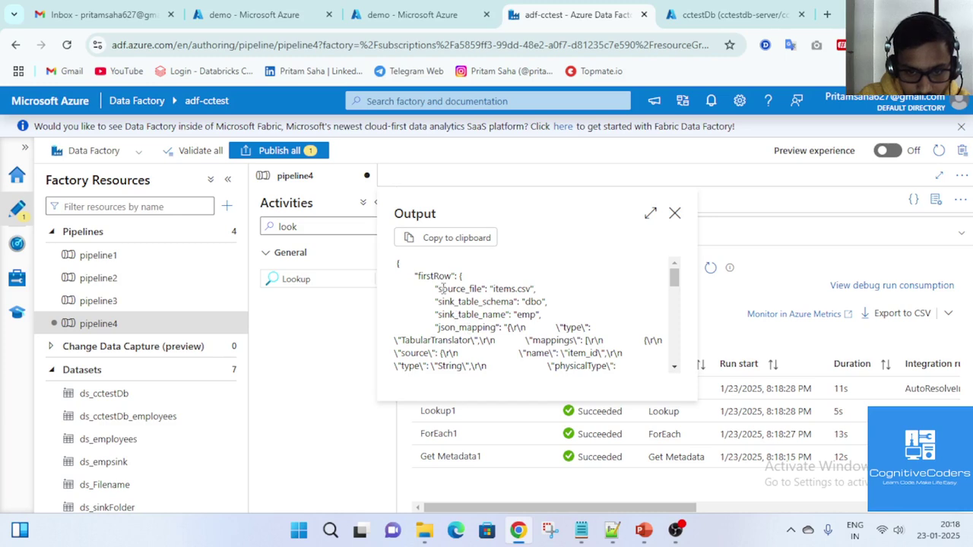
drag(439, 288, 495, 316)
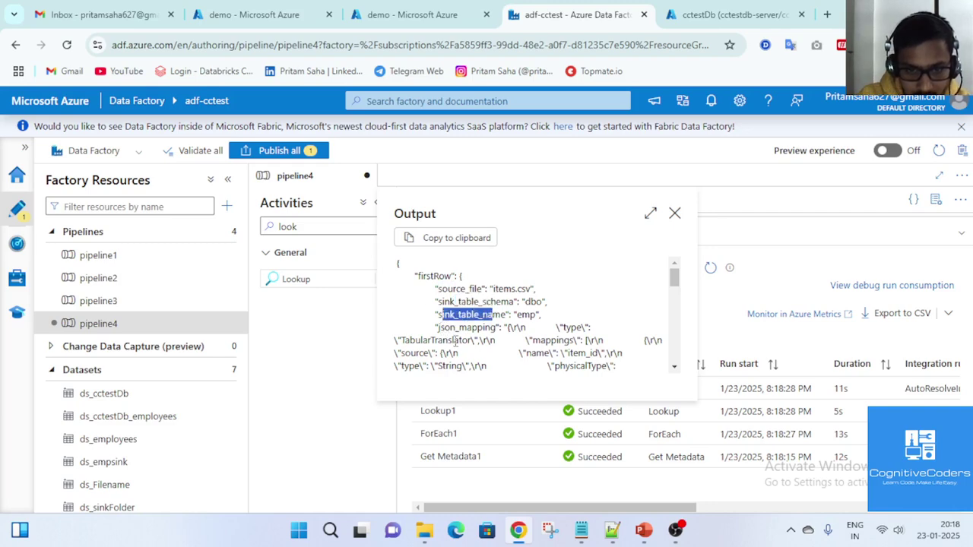
Copy the start of the Lookup output, from the opening brace through json_mapping, into the Notepad notes, then return and close the output
drag(450, 327, 504, 329)
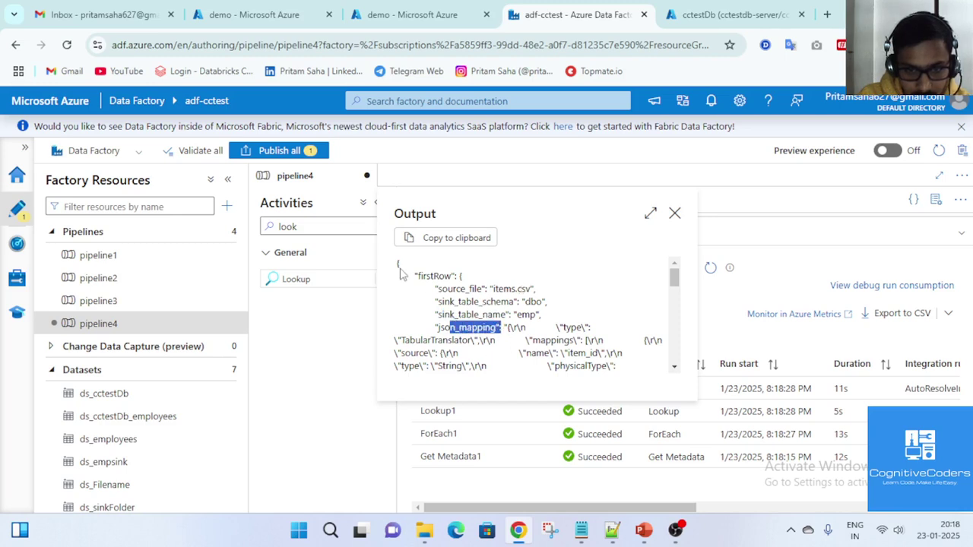
drag(396, 262, 520, 334)
key(ctrl+c)
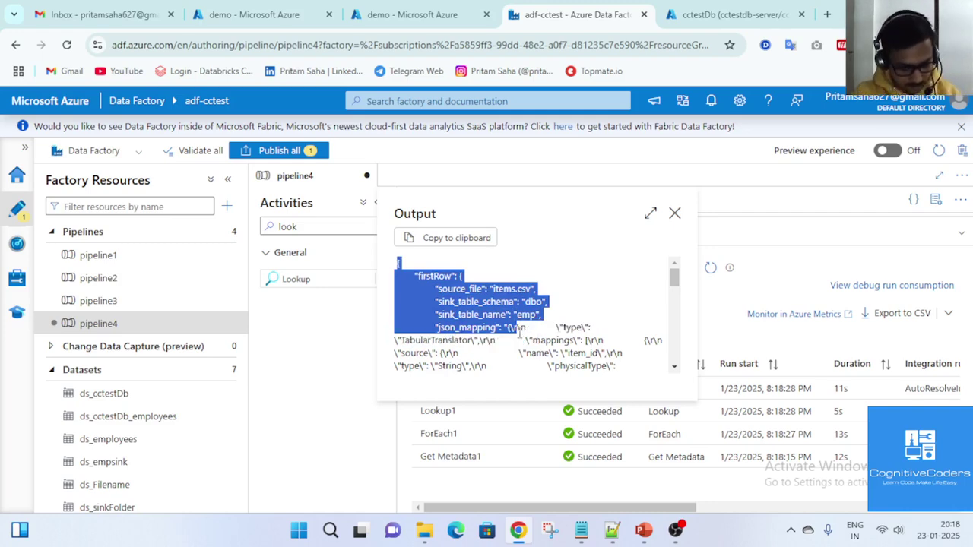
click(582, 531)
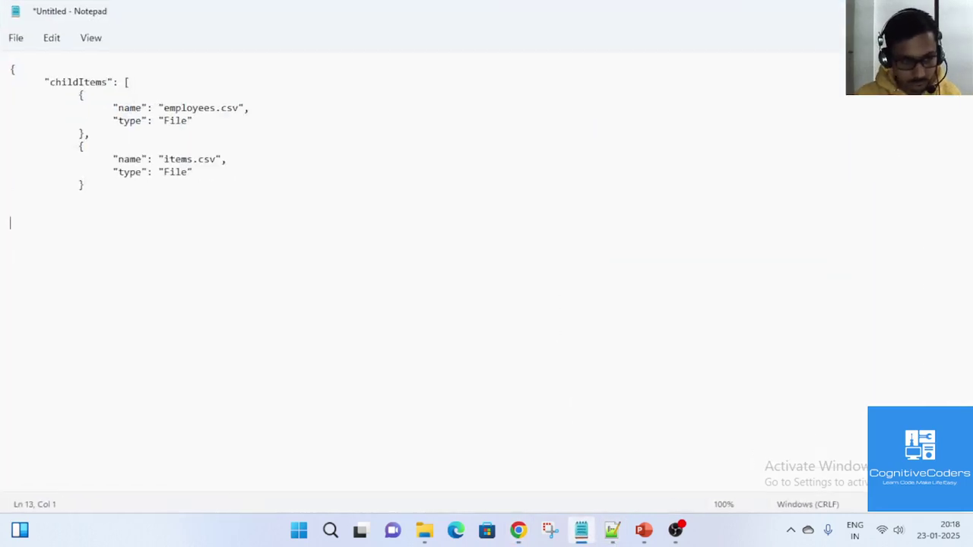
key(ctrl+v)
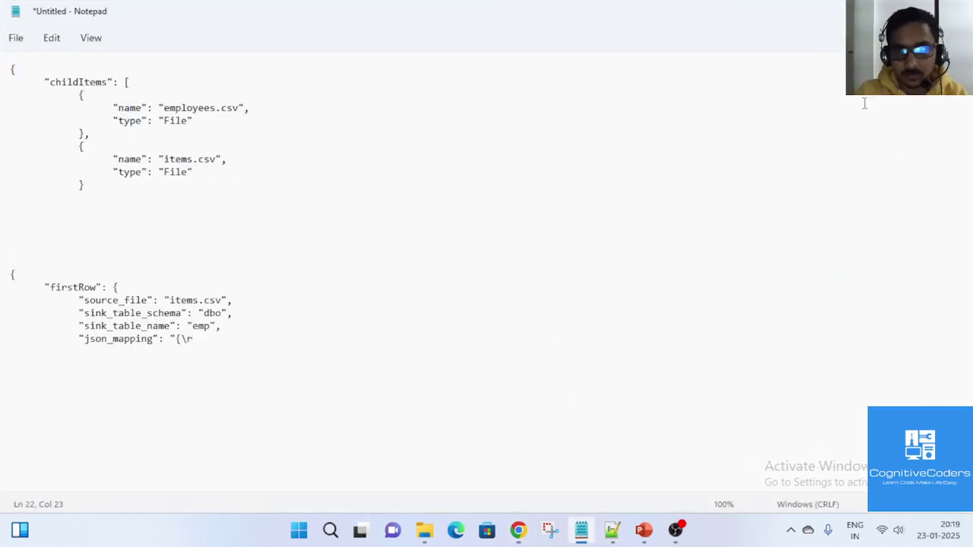
key(alt+Tab)
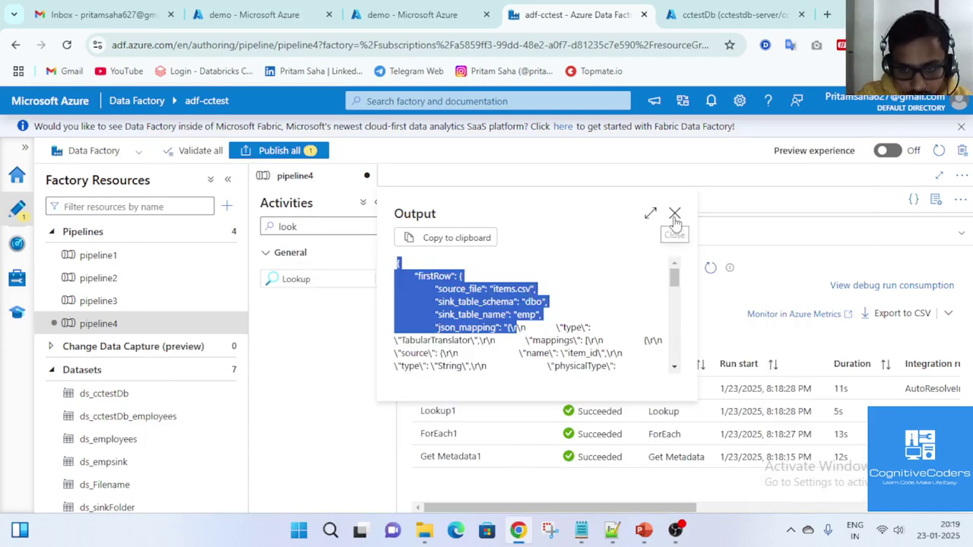
click(673, 212)
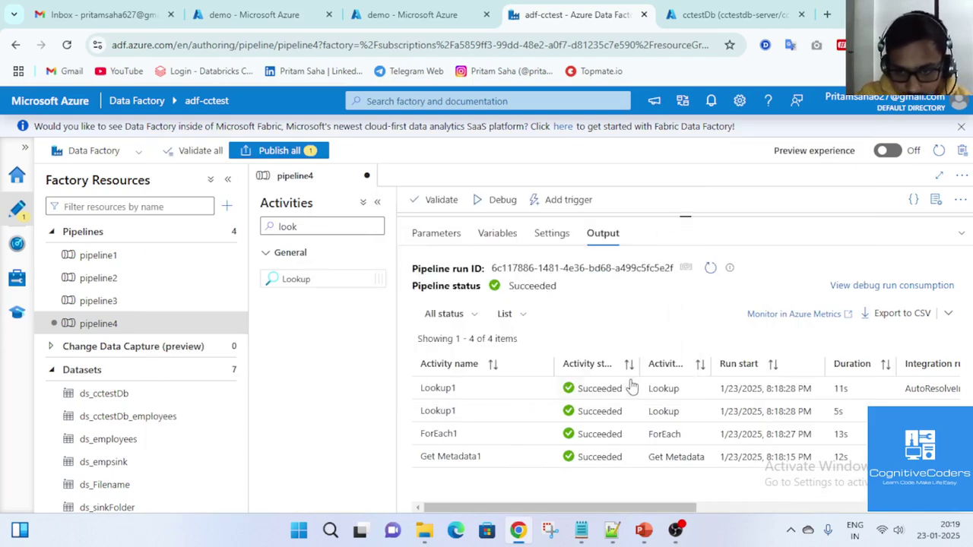
Add a Copy data activity inside ForEach1 and connect Lookup1's success output to it
click(961, 234)
click(821, 320)
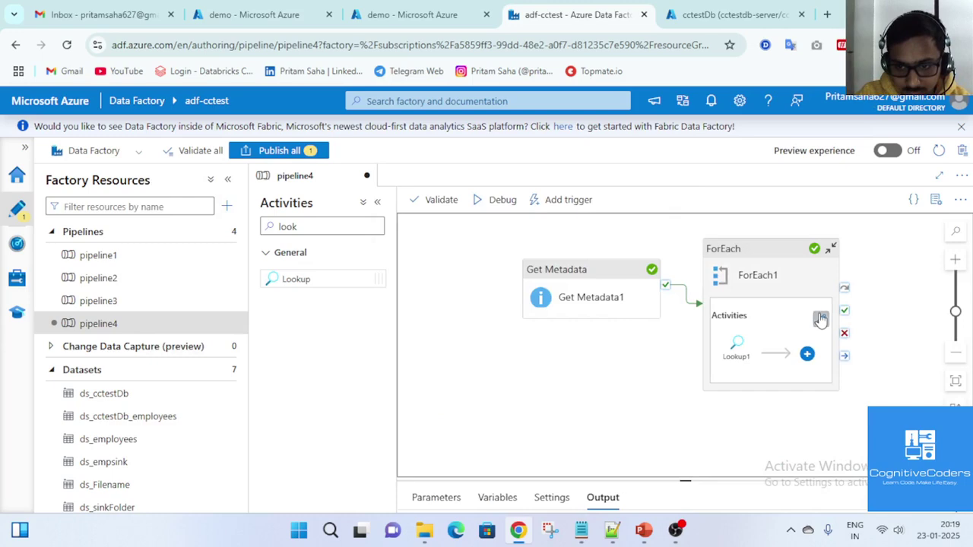
drag(677, 254, 464, 293)
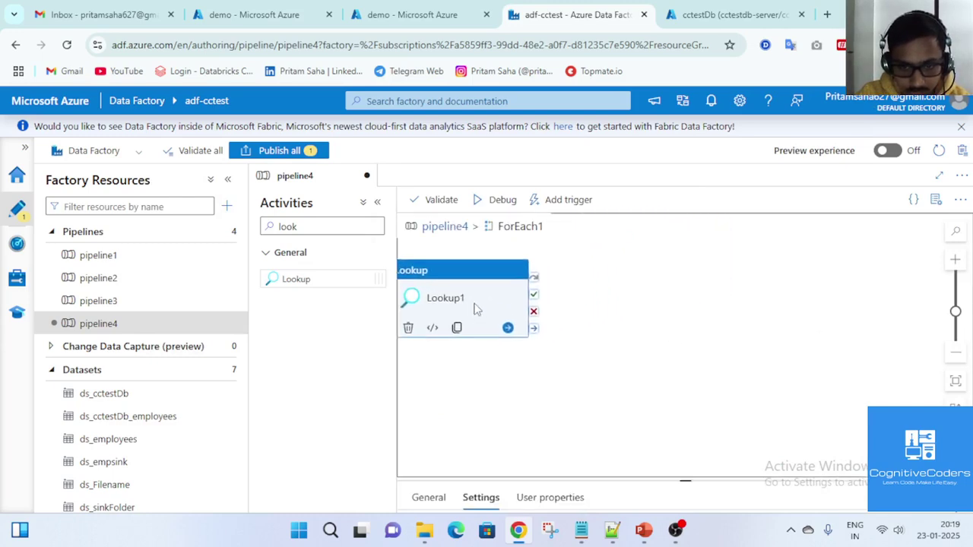
click(301, 225)
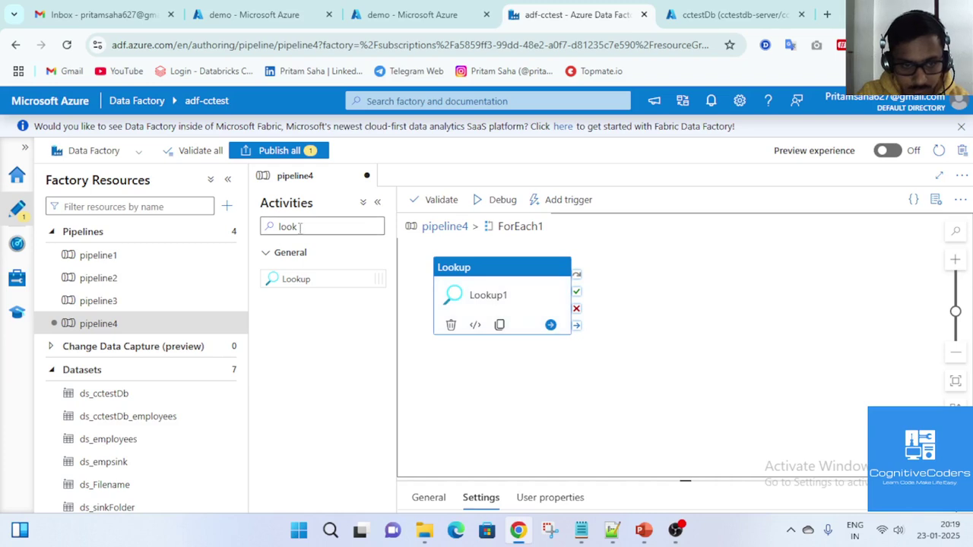
double_click(301, 226)
text(cxo)
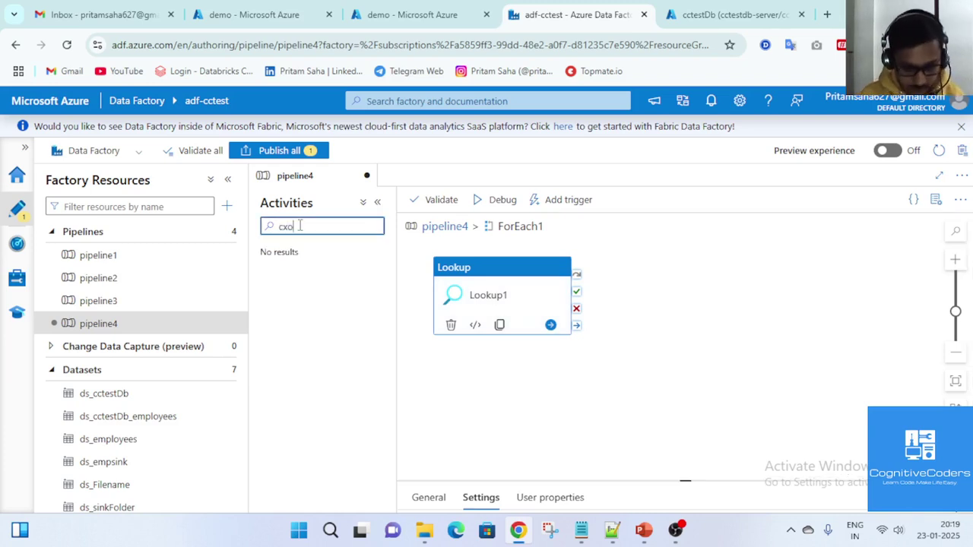
text(p)
double_click(300, 226)
text(cop)
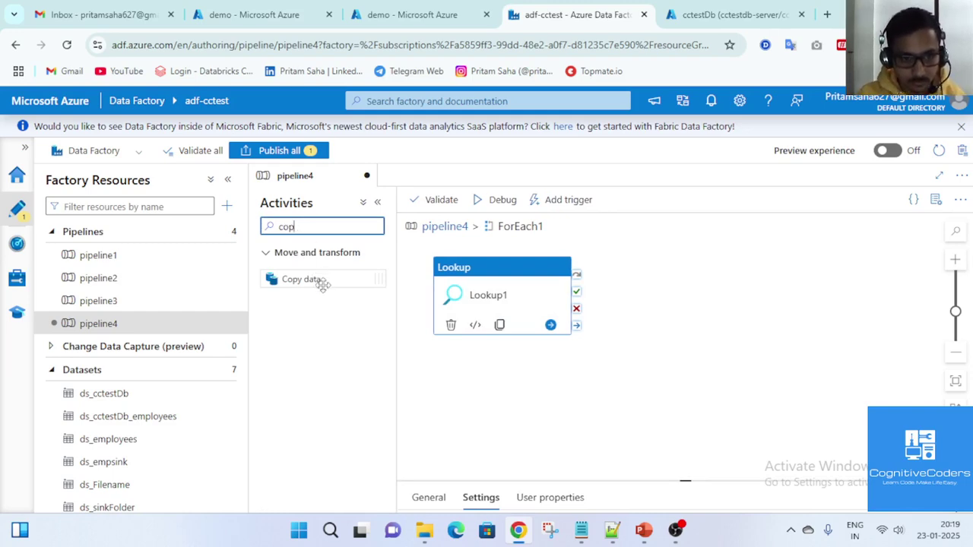
drag(319, 279, 672, 303)
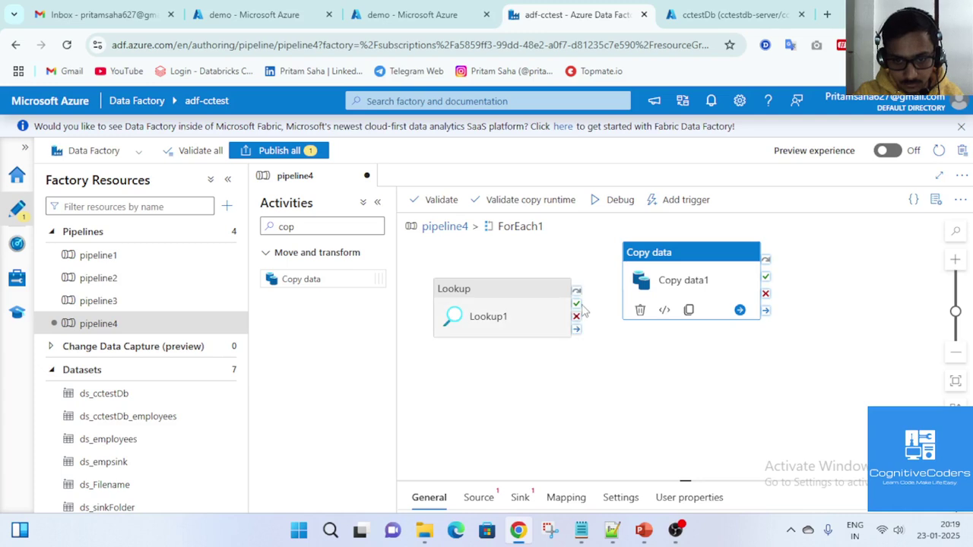
drag(576, 303, 621, 293)
click(667, 340)
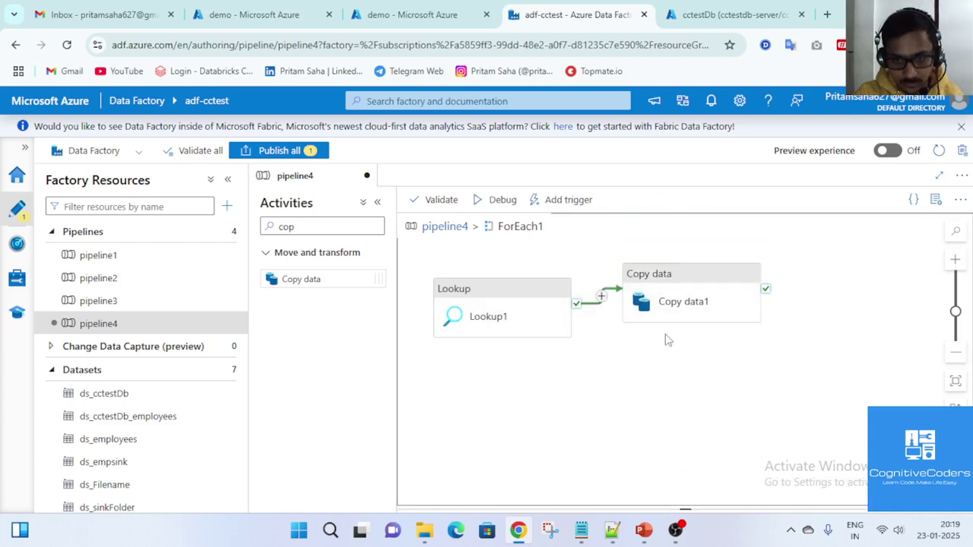
Set the source dataset of Copy data1 to ds_Filename
click(663, 302)
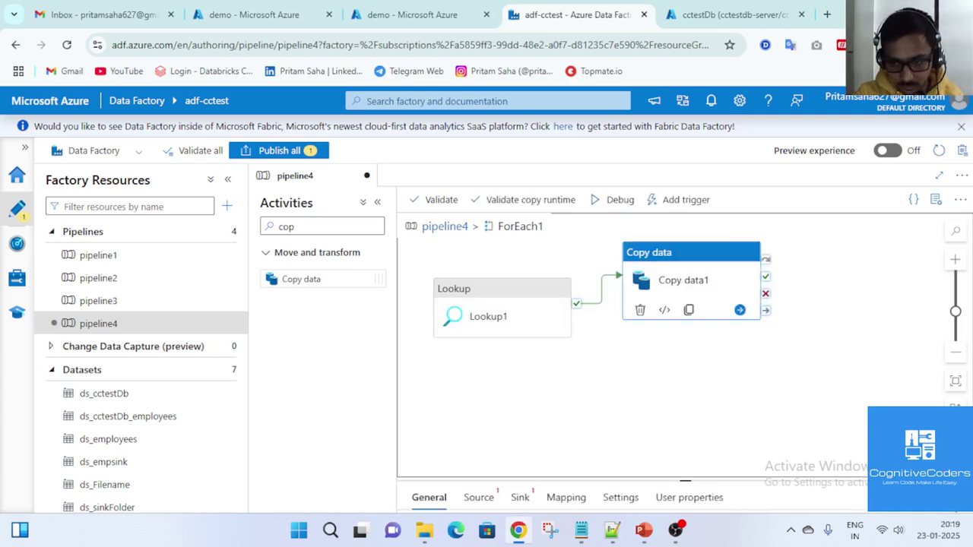
click(700, 482)
click(478, 232)
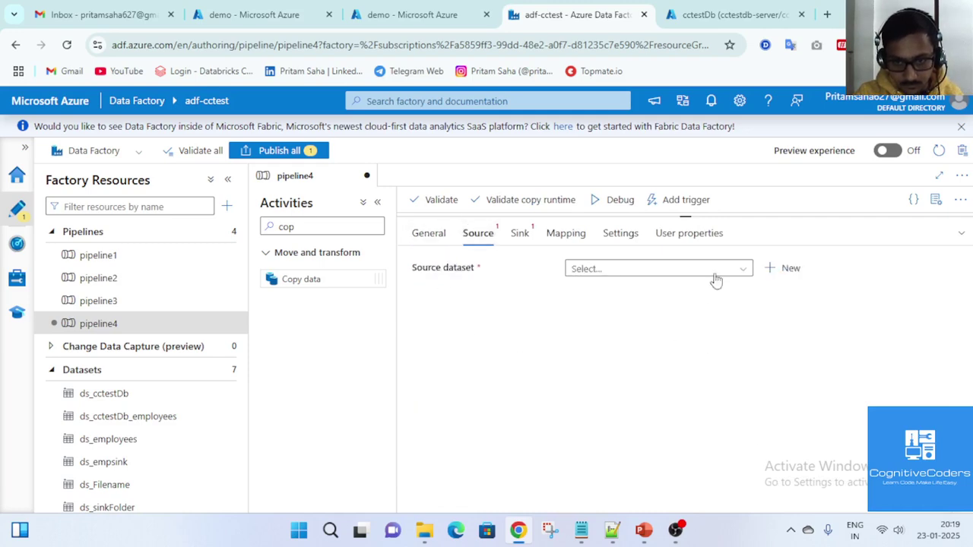
click(716, 274)
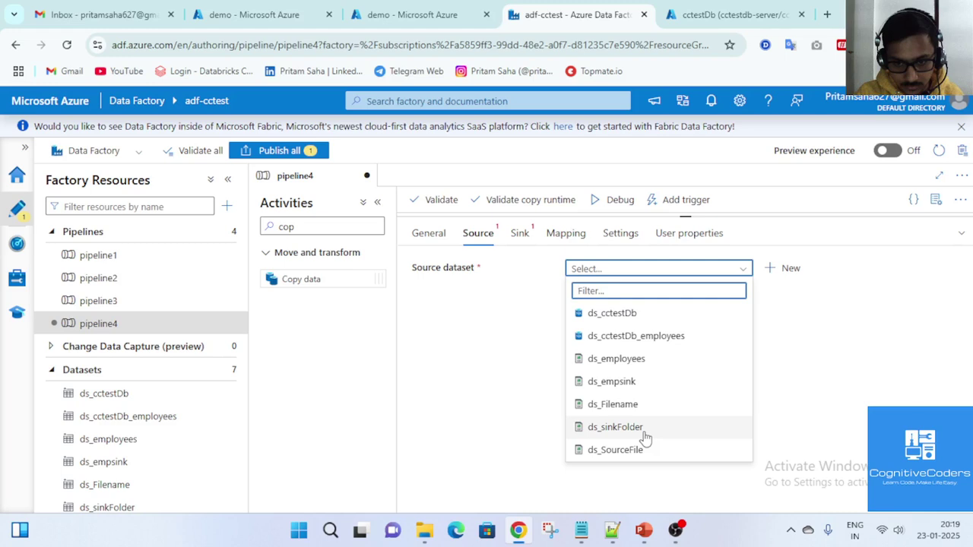
click(652, 406)
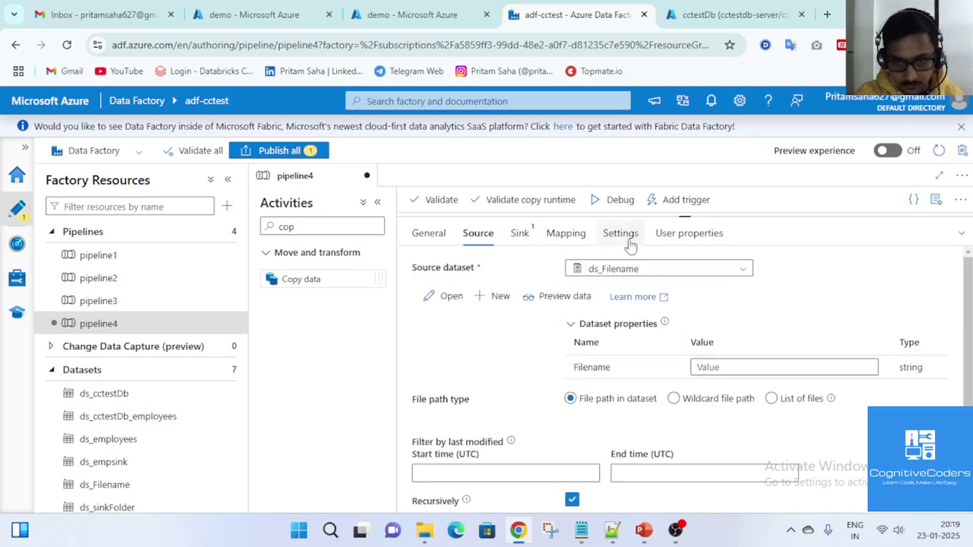
click(738, 368)
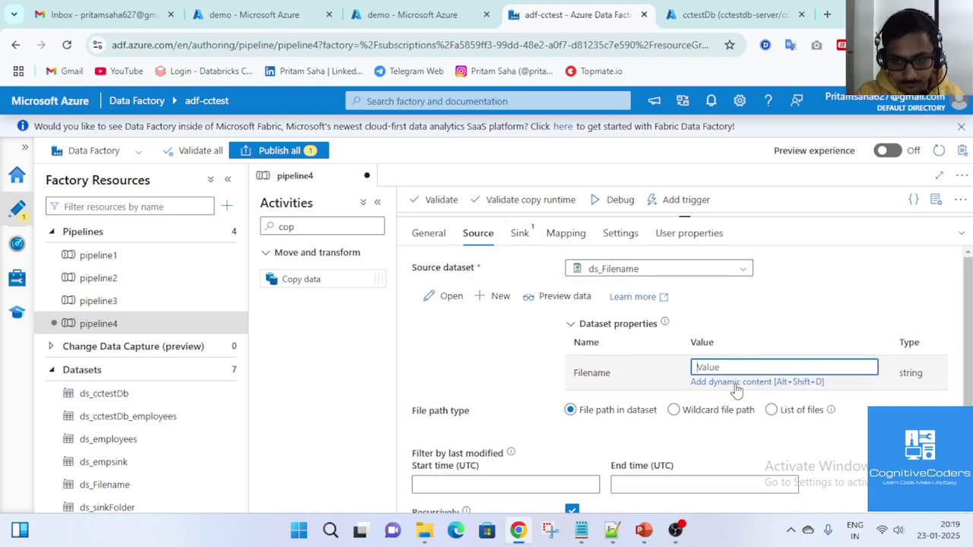
click(736, 384)
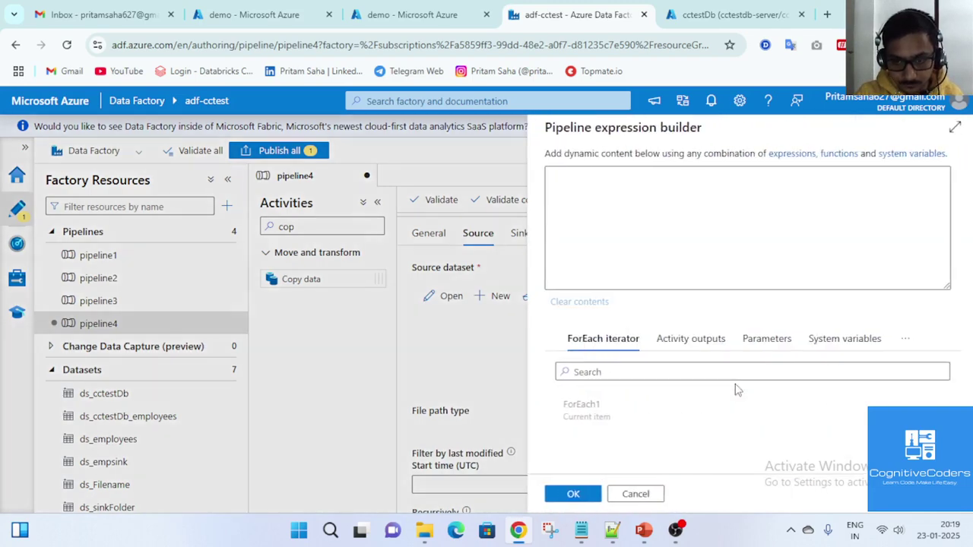
click(616, 419)
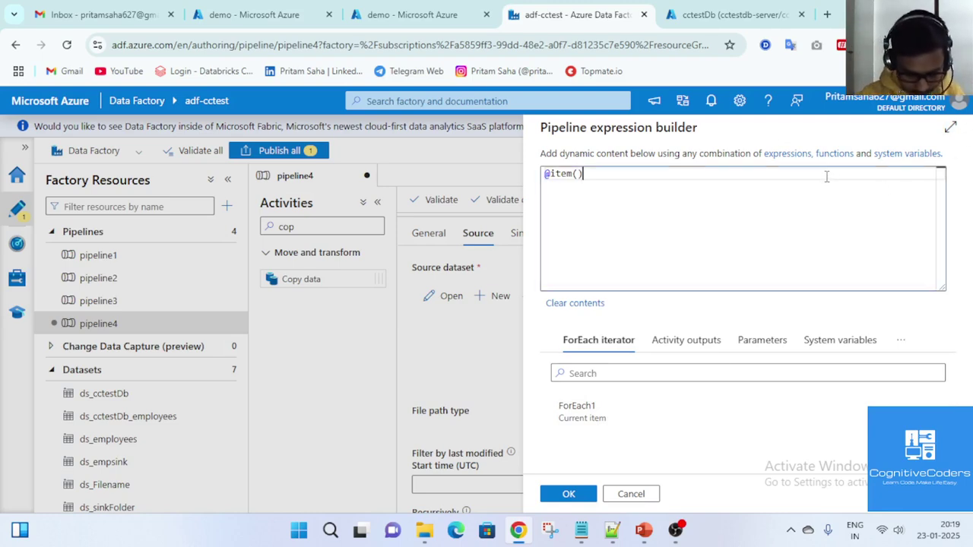
text(.name)
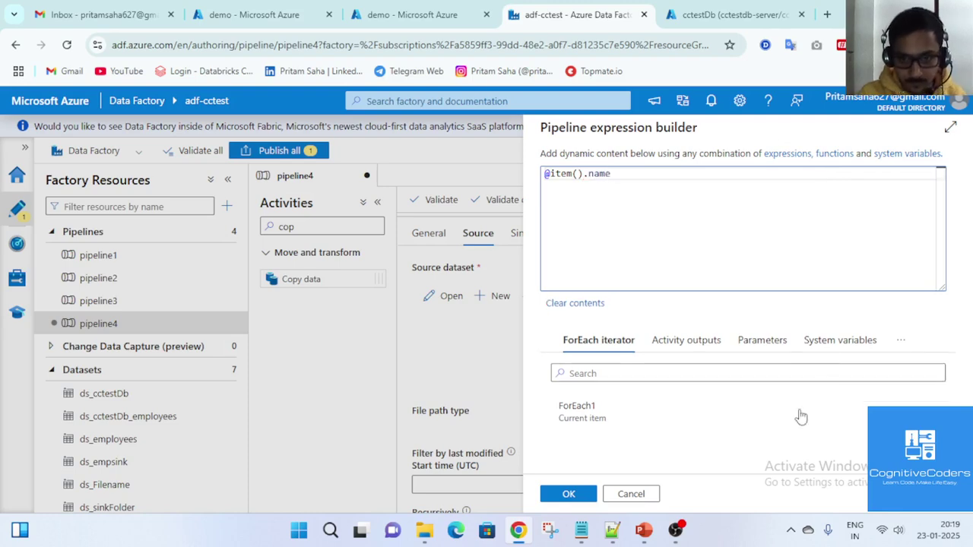
click(580, 530)
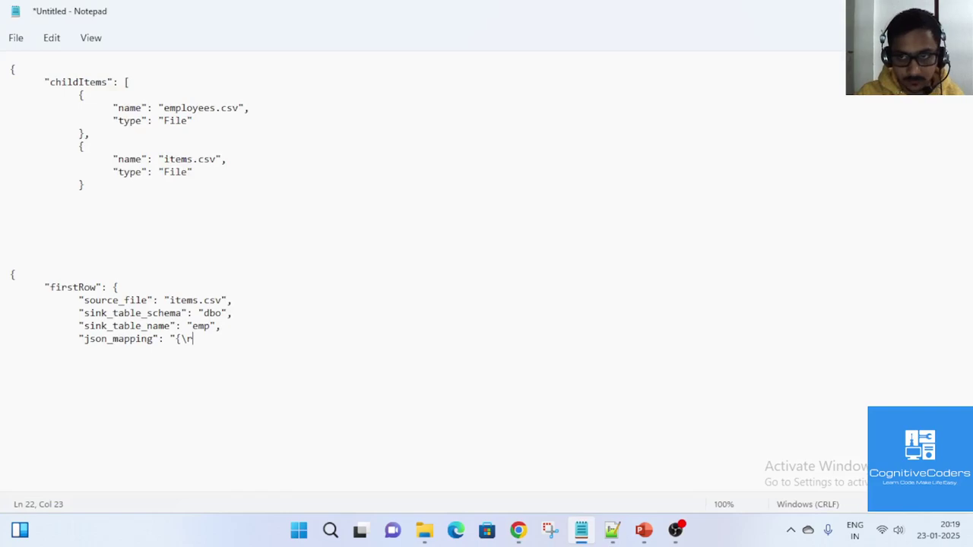
key(alt+Tab)
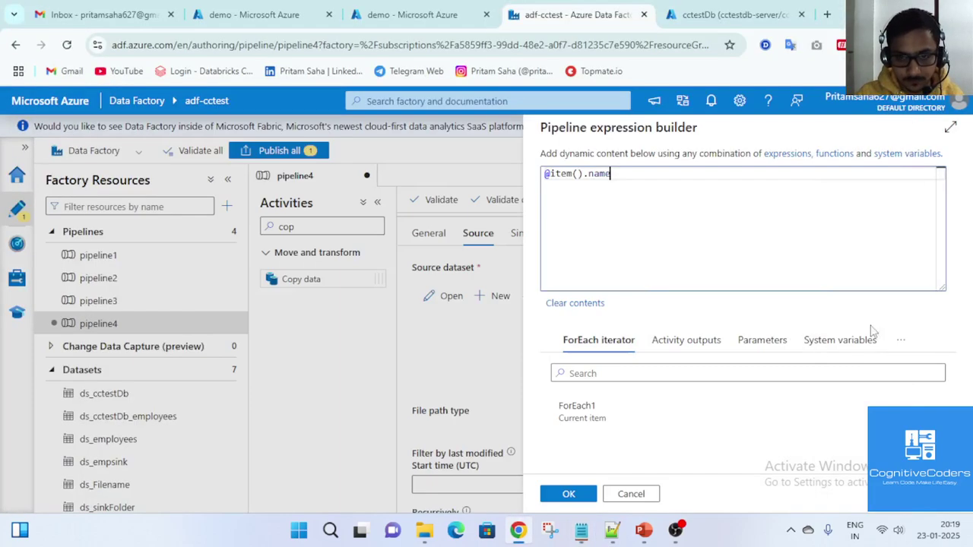
click(569, 495)
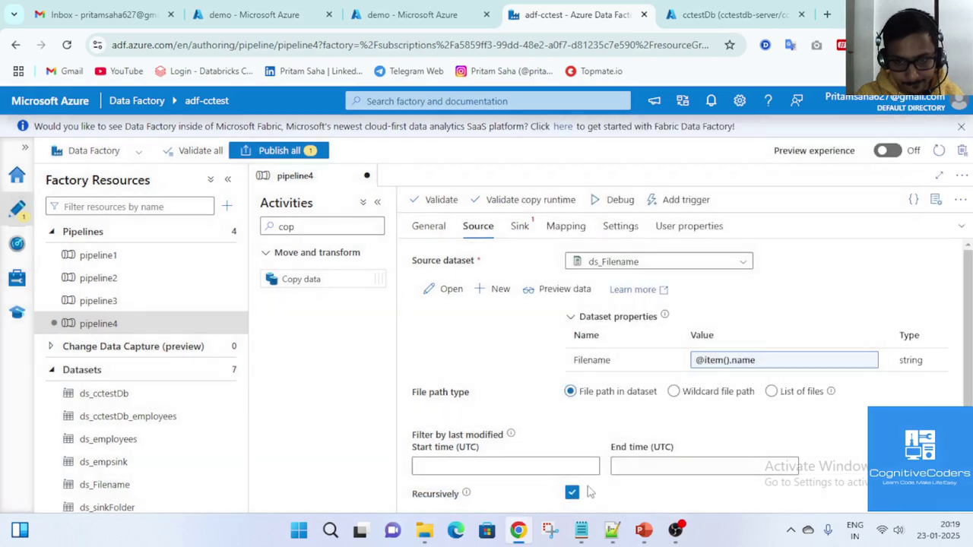
Set the sink dataset of Copy data1 to ds_cctestDb
click(521, 229)
click(608, 265)
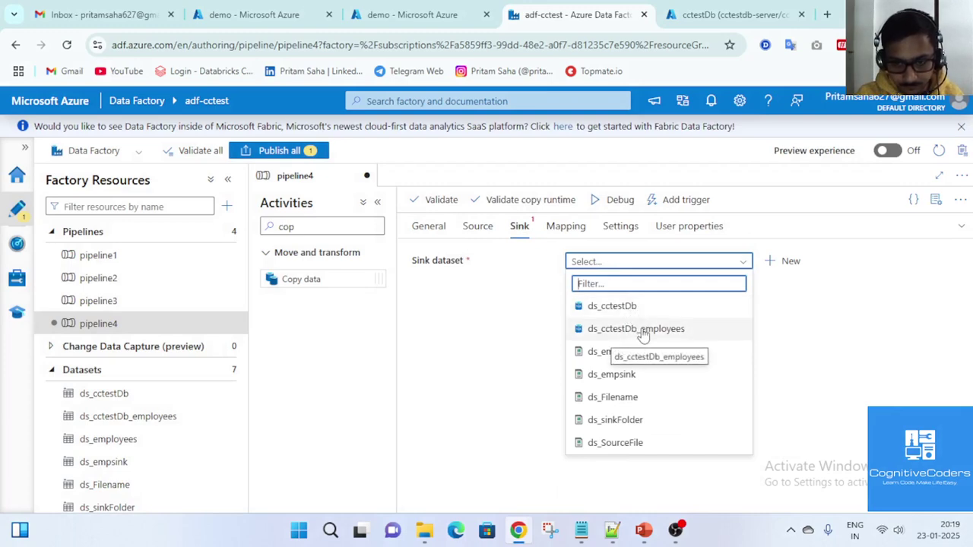
click(641, 308)
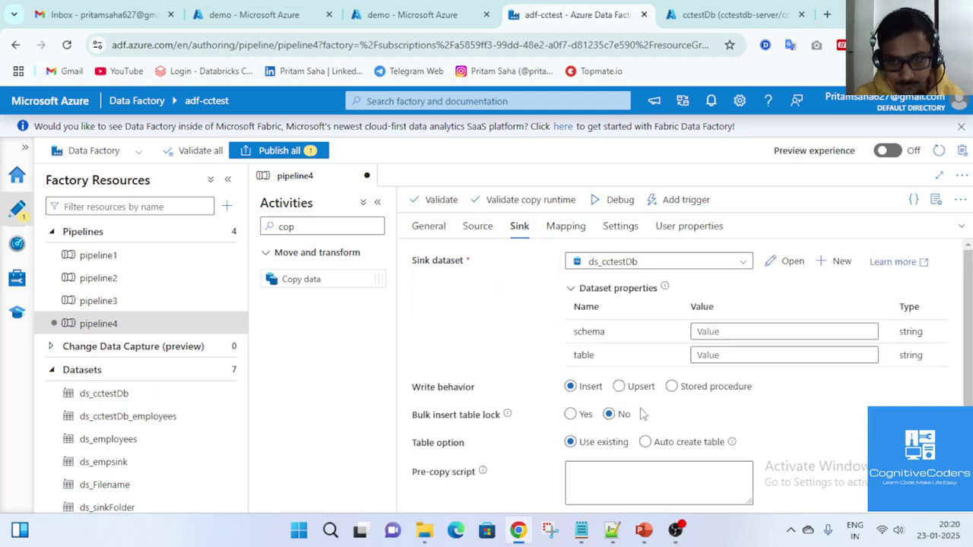
click(711, 333)
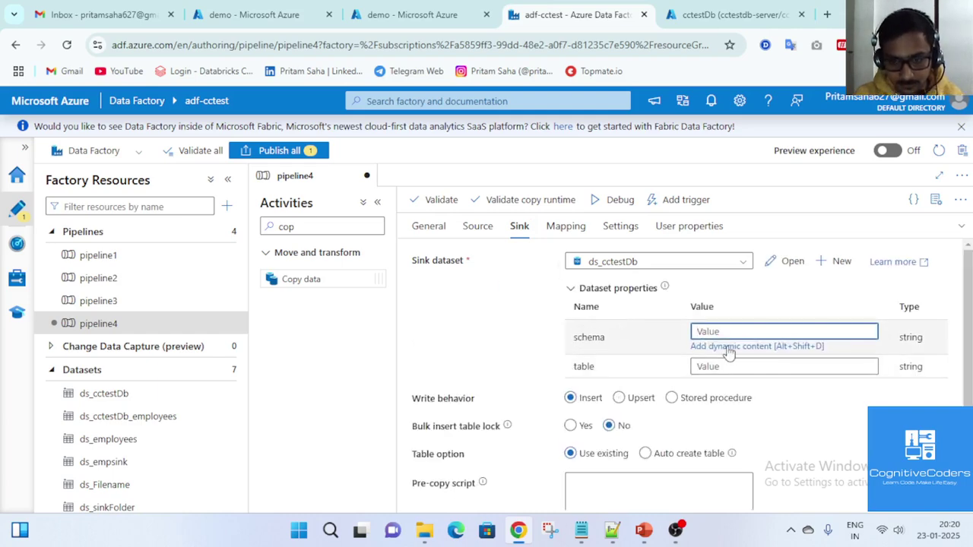
click(727, 348)
click(637, 496)
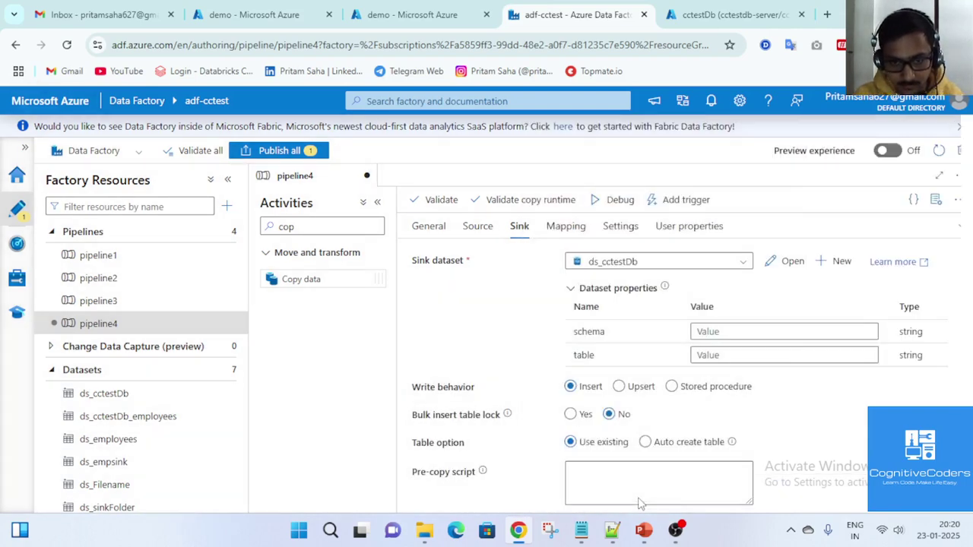
Examine the connection settings and parameters of the ds_cctestDb dataset, then close it and return to pipeline4
click(789, 262)
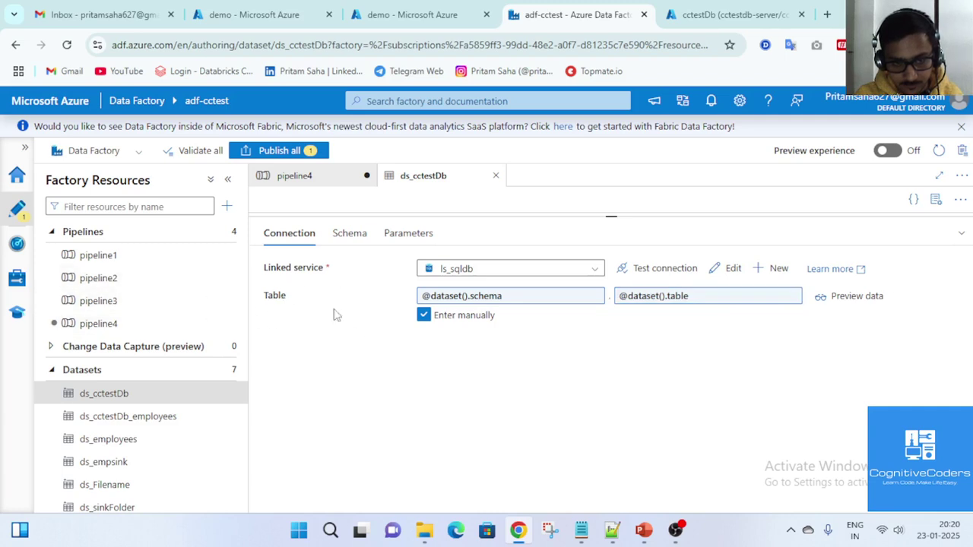
click(962, 233)
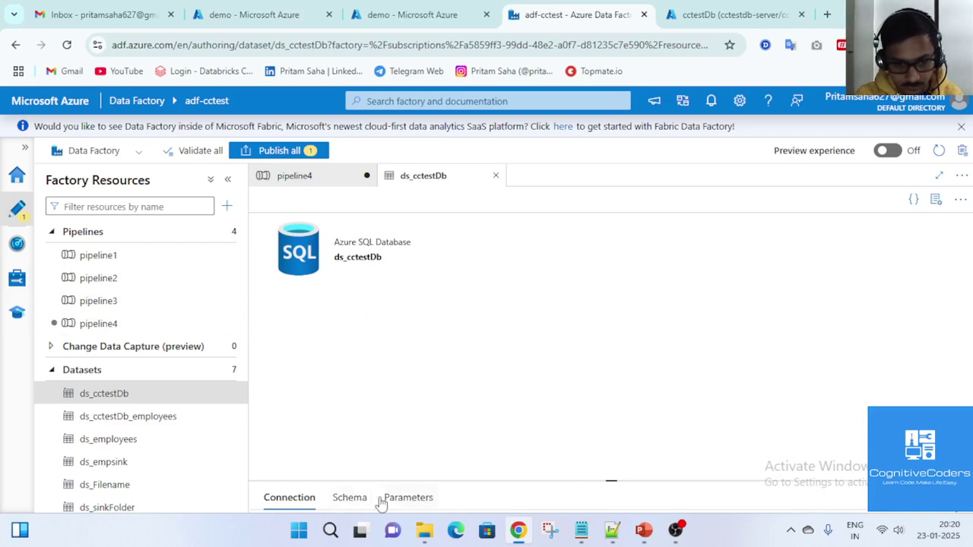
click(407, 498)
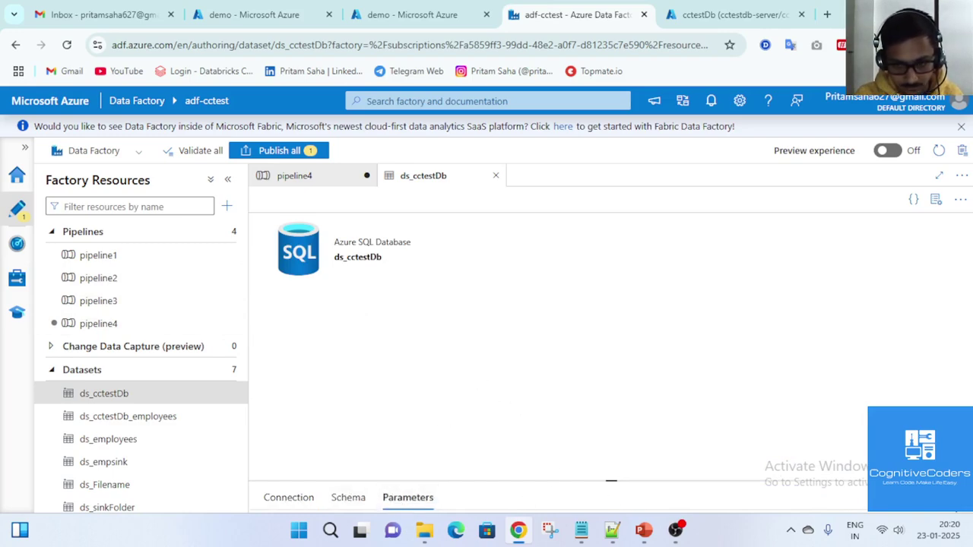
click(961, 498)
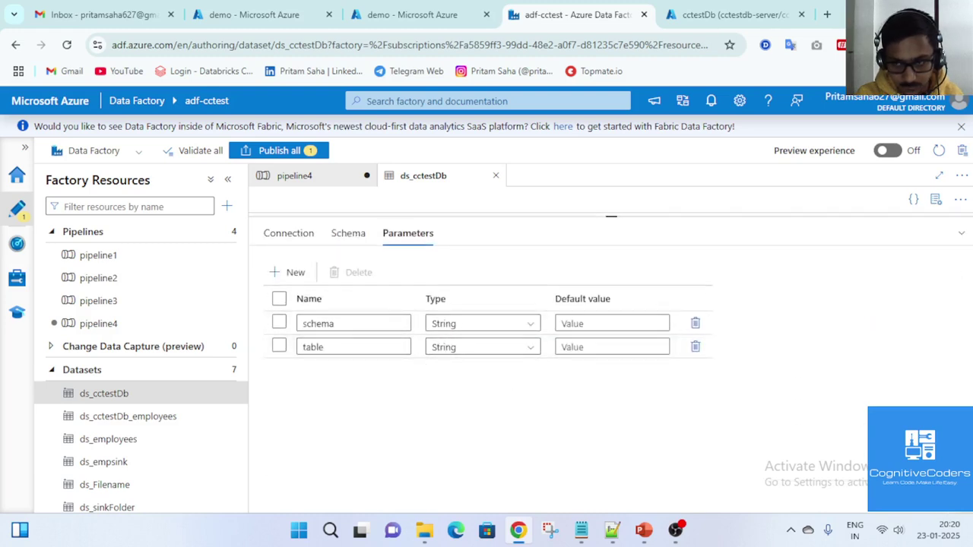
click(962, 233)
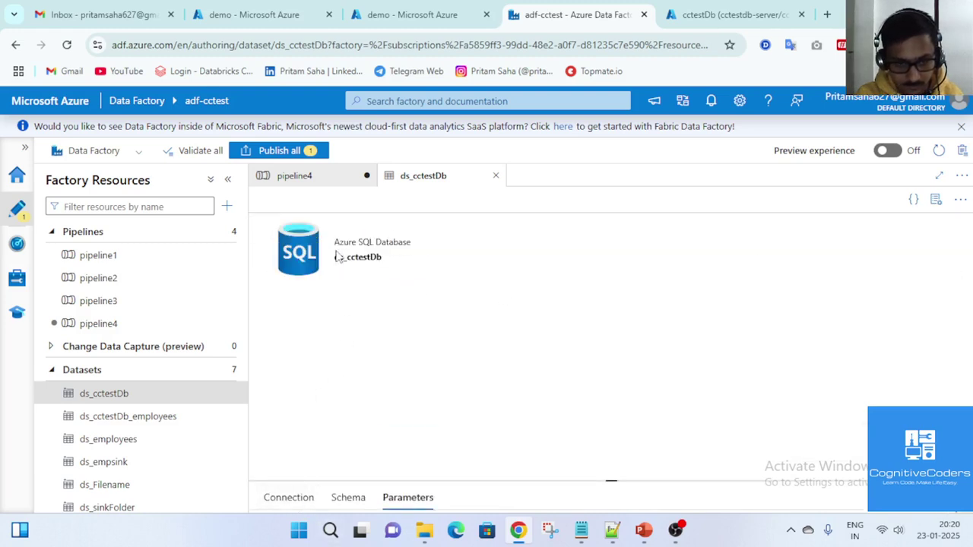
click(300, 496)
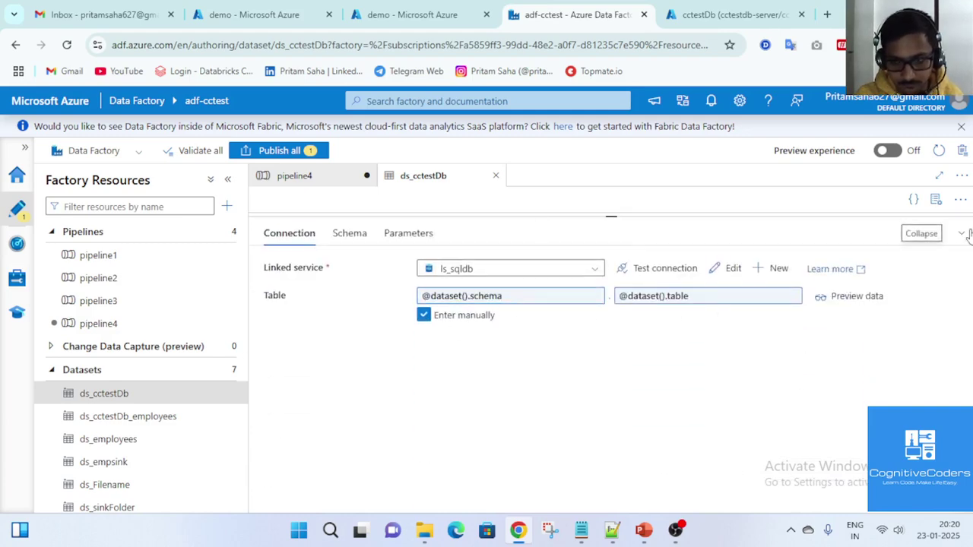
click(964, 234)
click(495, 177)
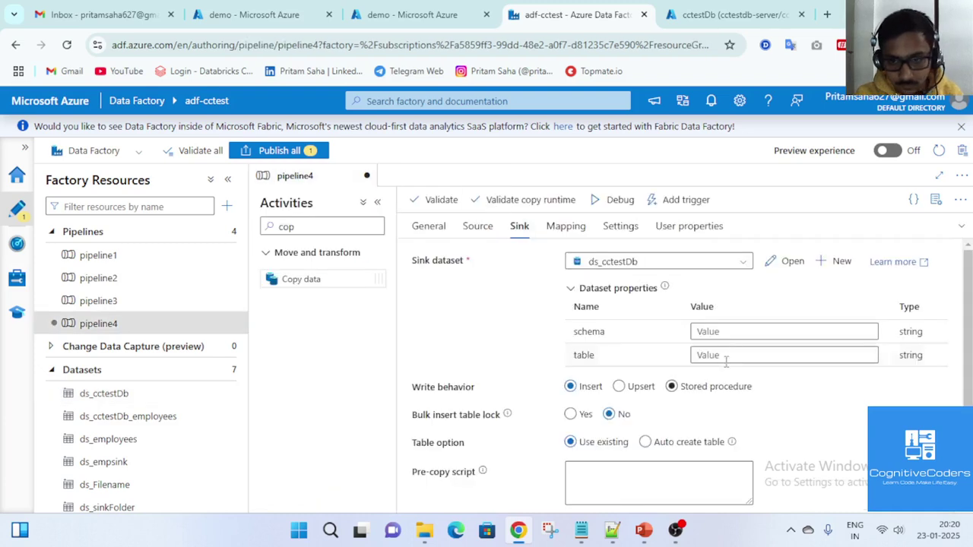
click(699, 335)
click(735, 346)
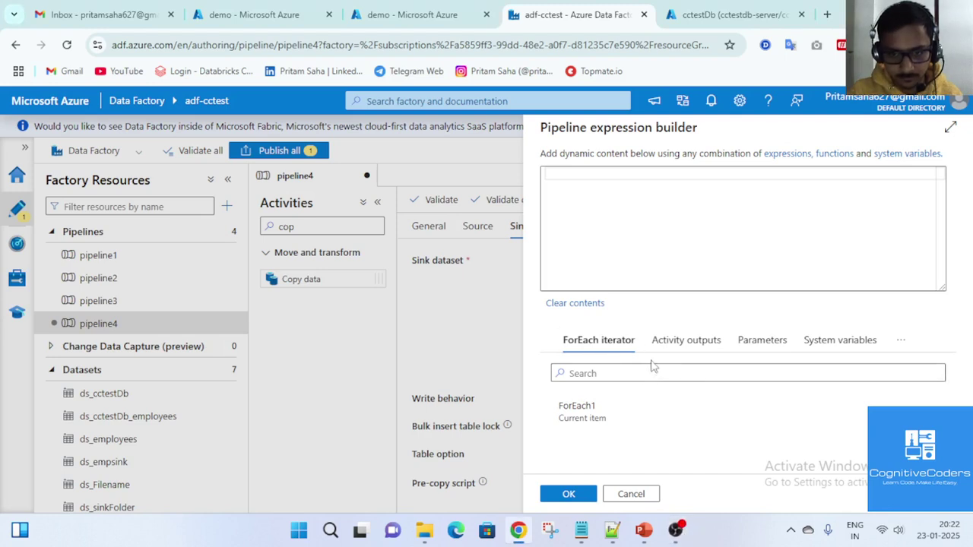
click(672, 342)
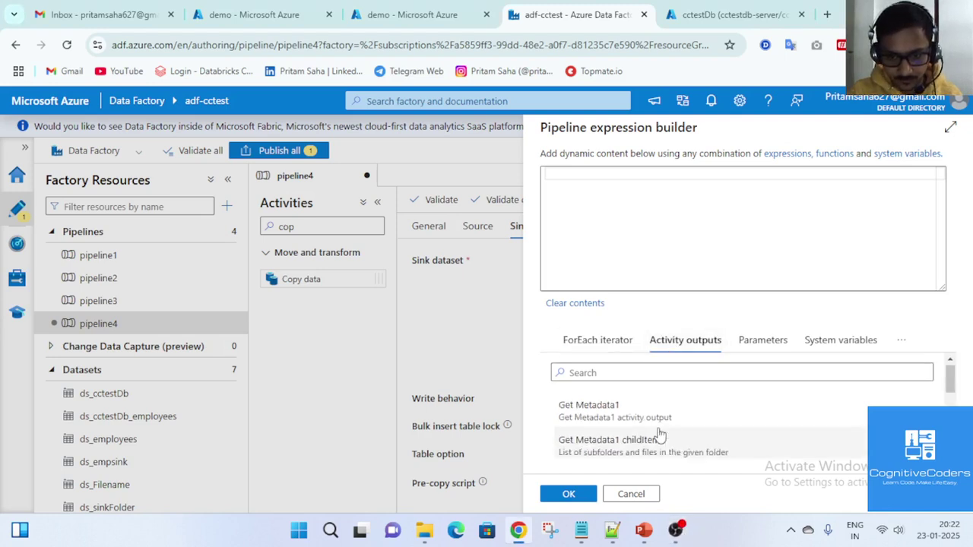
scroll(661, 430, down, 1)
scroll(660, 435, down, 1)
scroll(654, 435, up, 3)
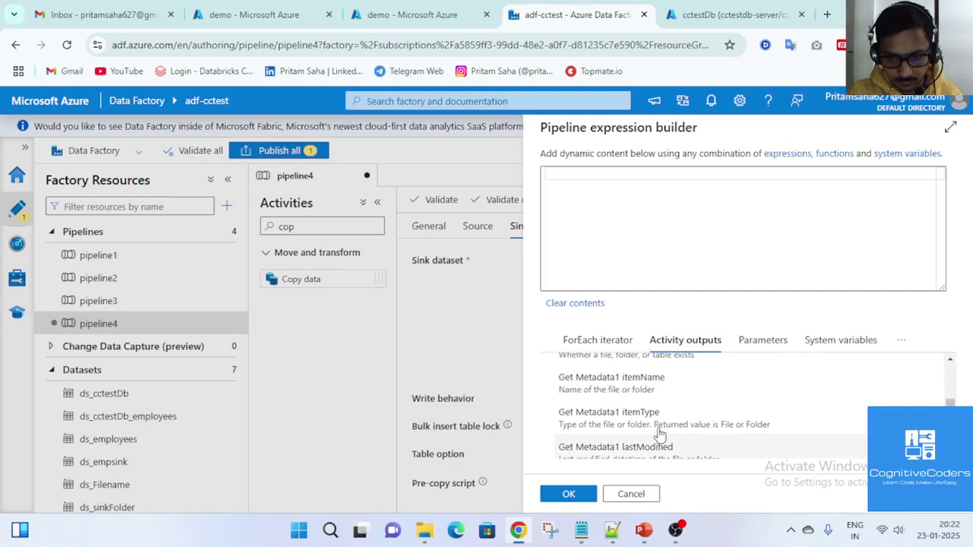
scroll(631, 432, down, 3)
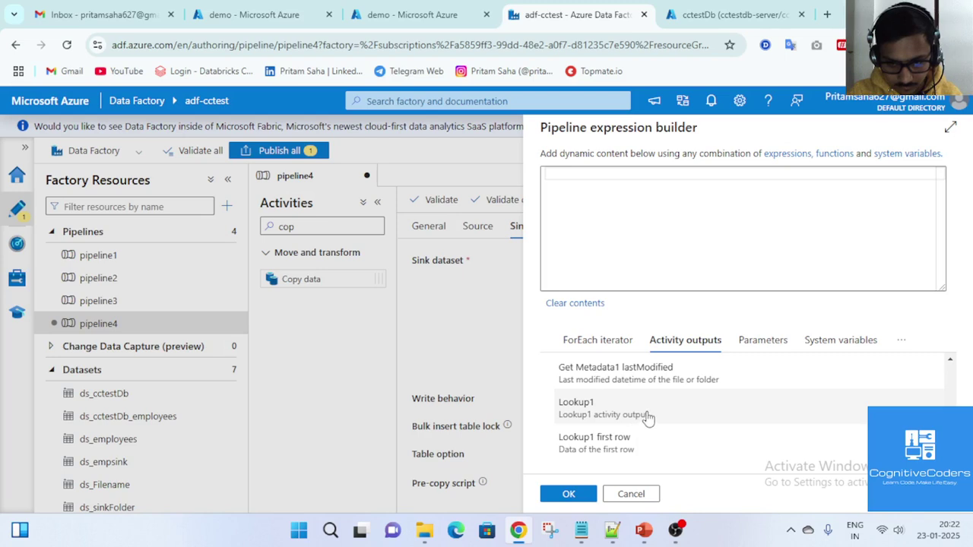
click(647, 417)
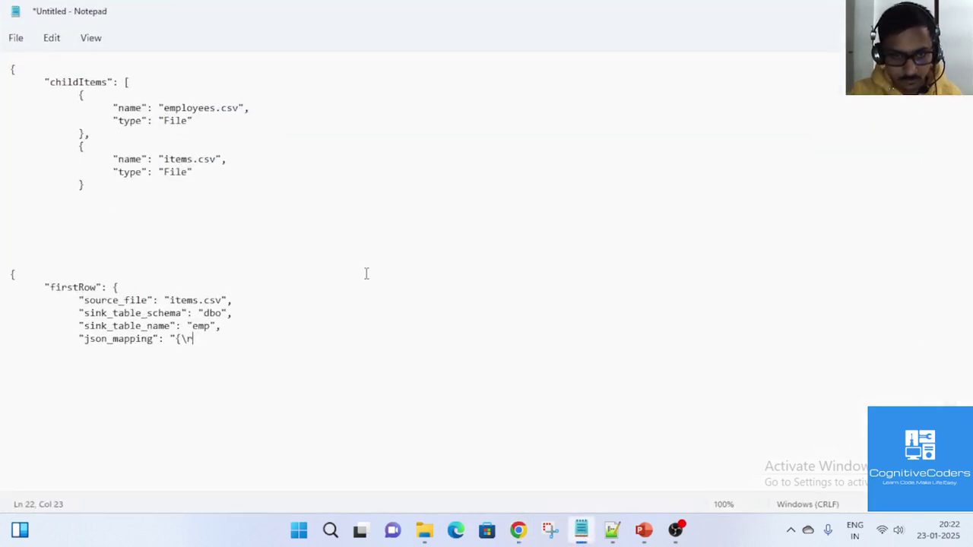
click(581, 530)
double_click(61, 289)
key(ctrl+c)
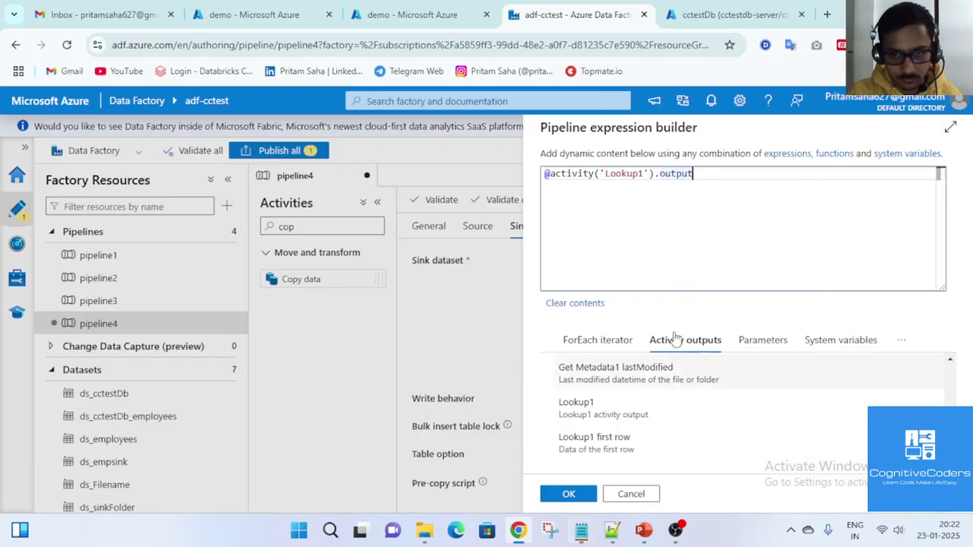
click(581, 530)
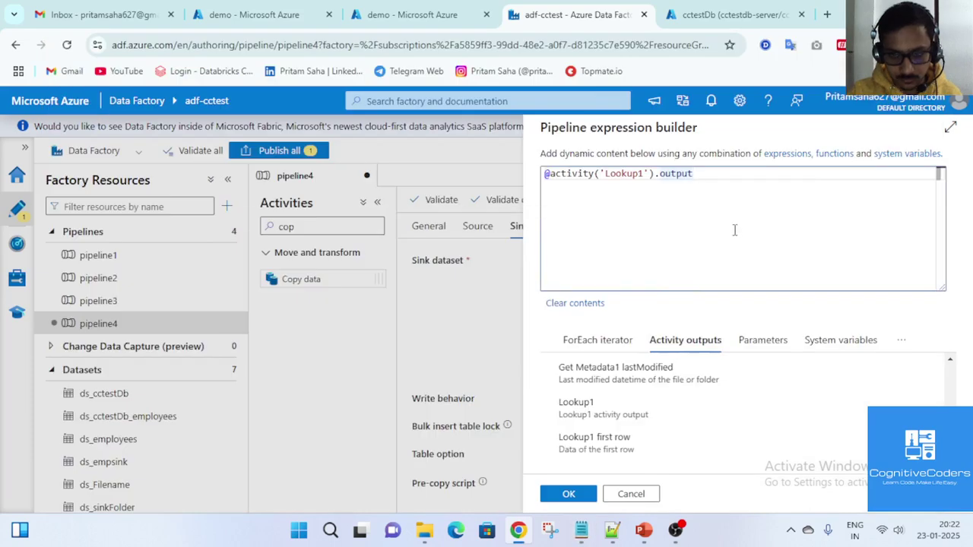
key(ctrl+v)
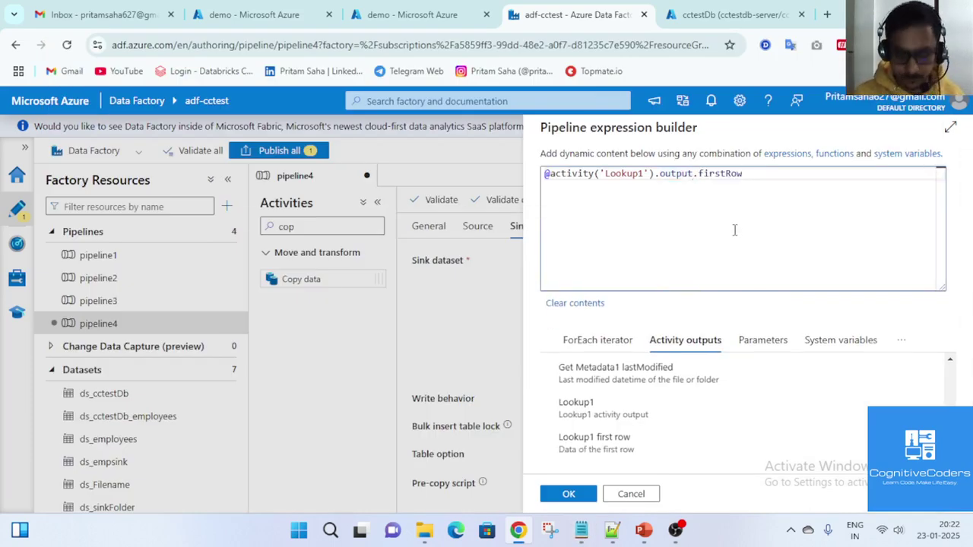
click(581, 530)
click(119, 304)
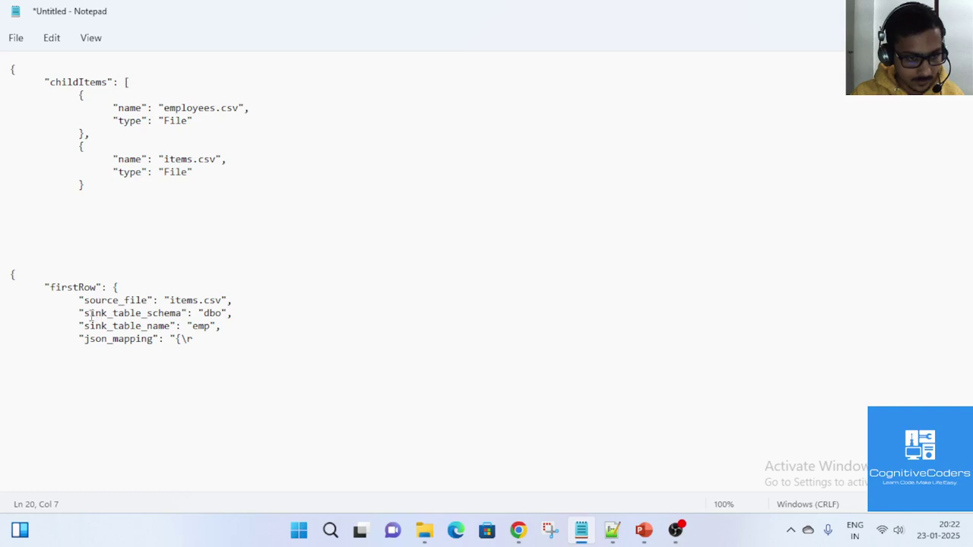
drag(84, 313, 173, 306)
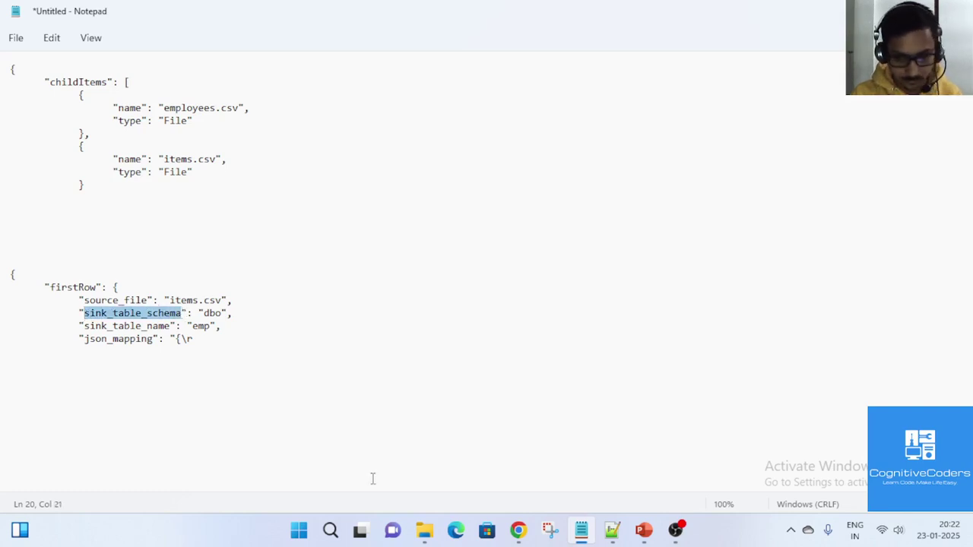
key(alt+Tab)
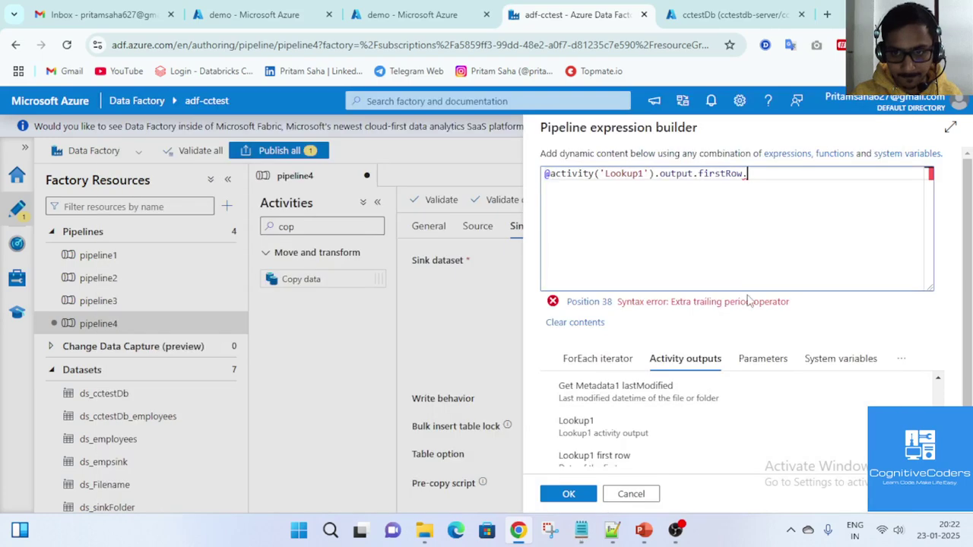
text(sink_table_schema)
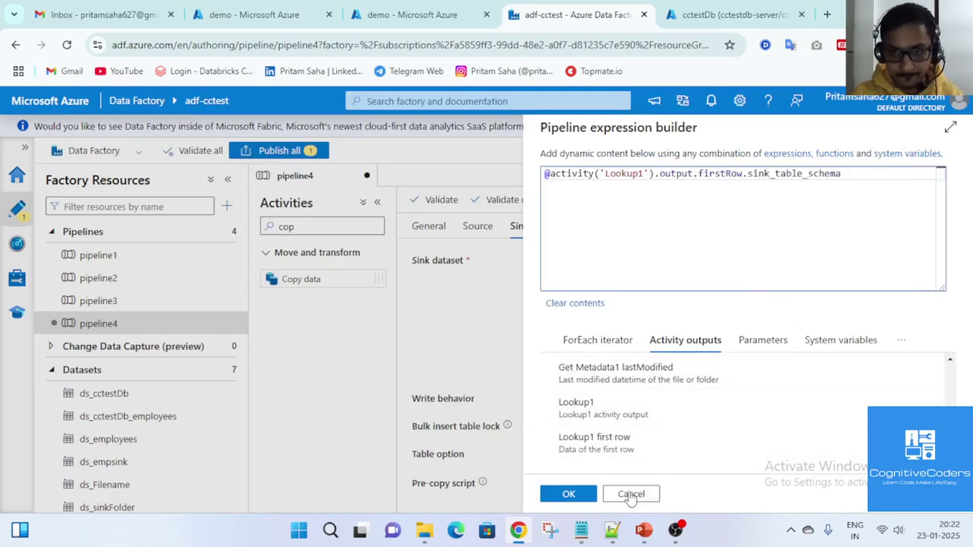
click(572, 495)
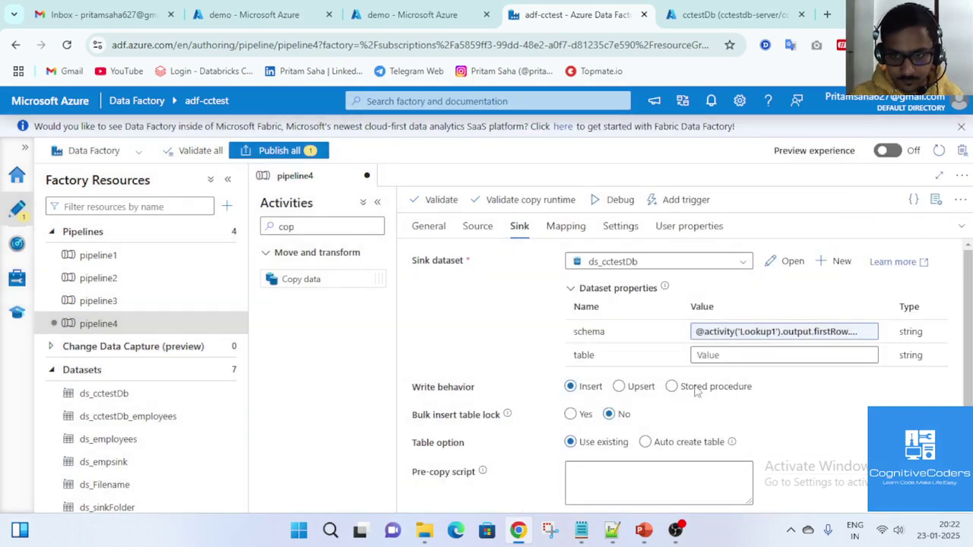
click(790, 353)
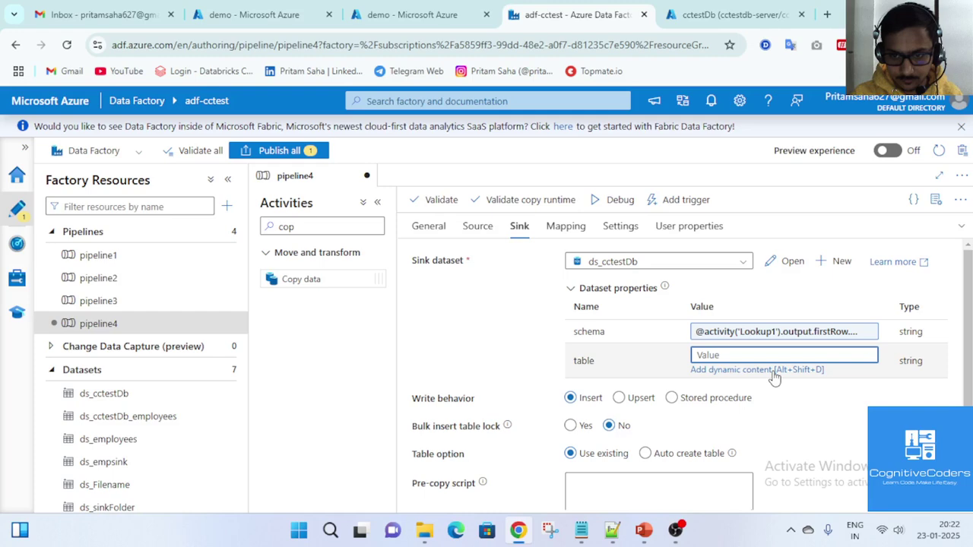
click(775, 371)
click(670, 340)
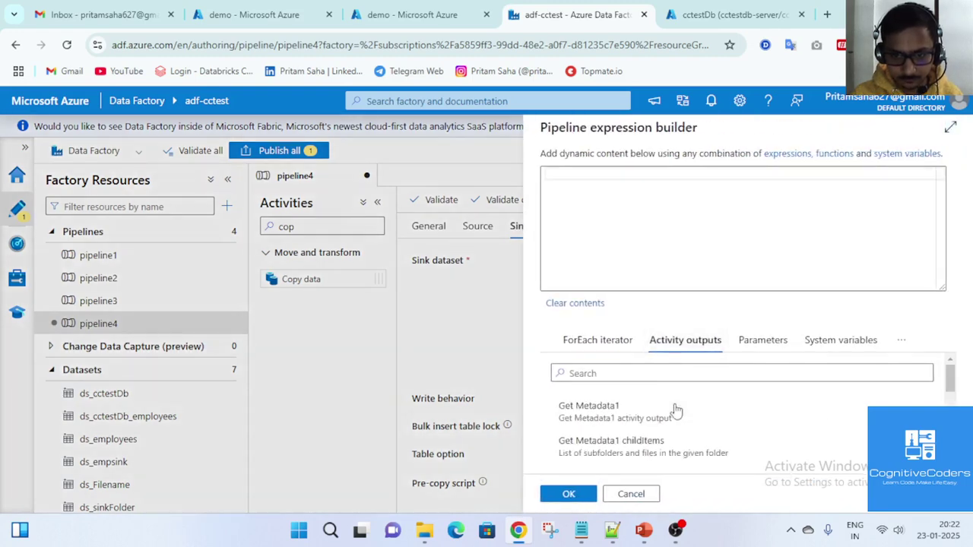
scroll(648, 452, down, 2)
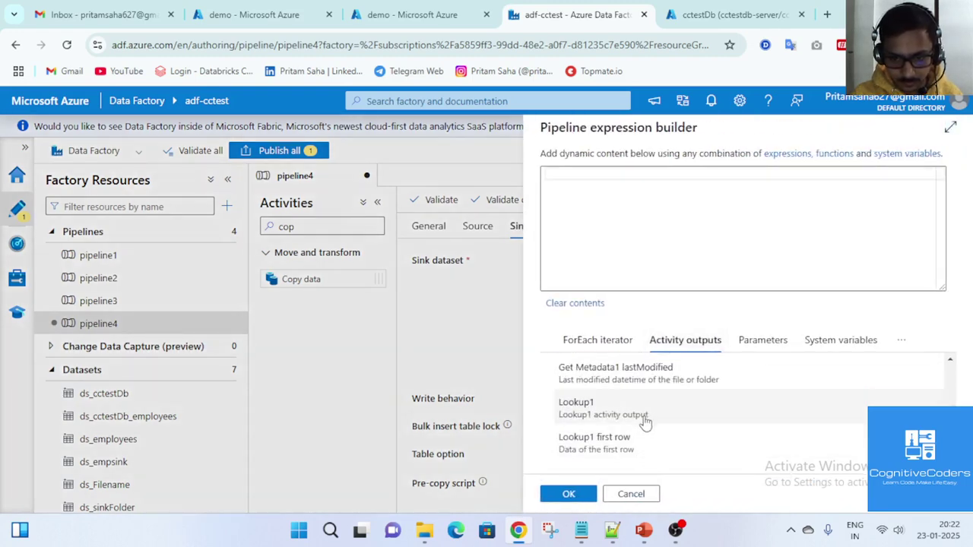
click(646, 417)
click(728, 179)
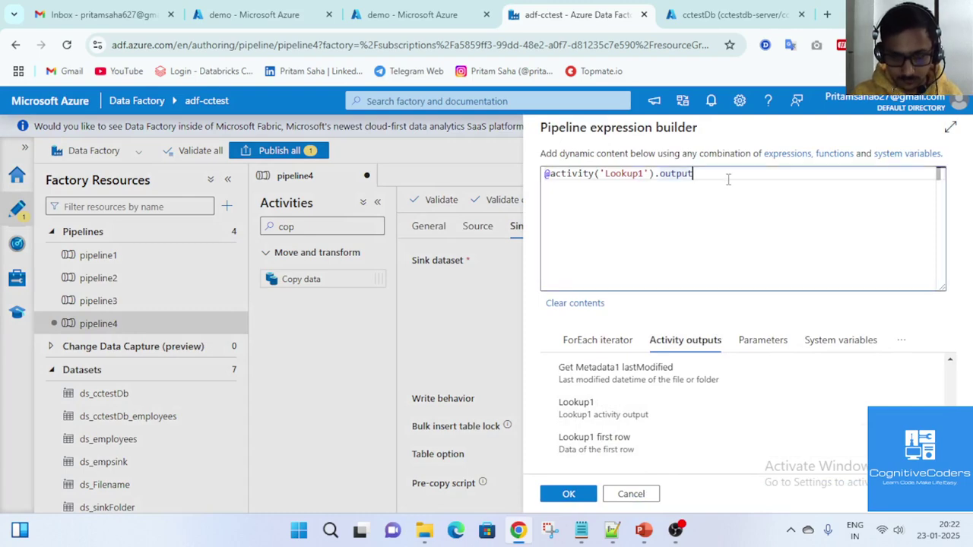
text(.)
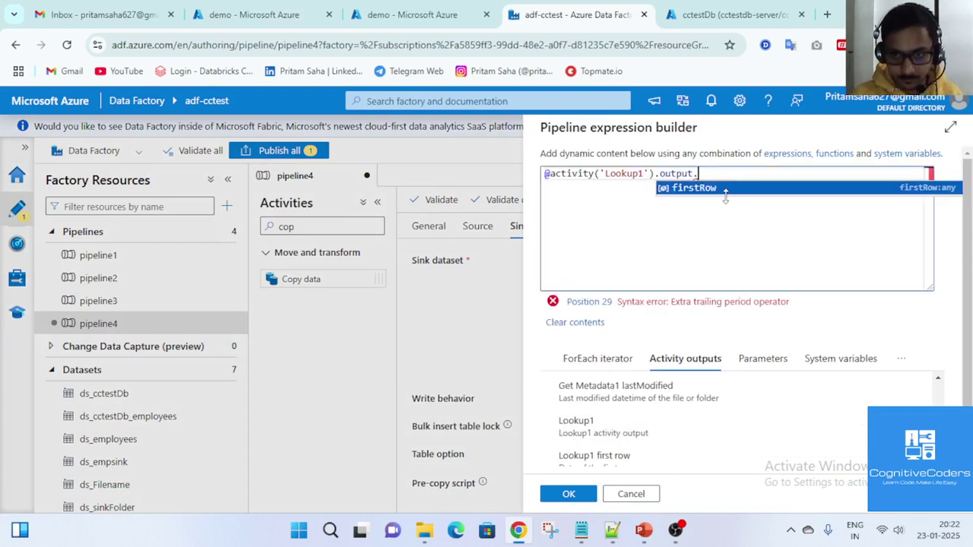
click(727, 190)
text(.)
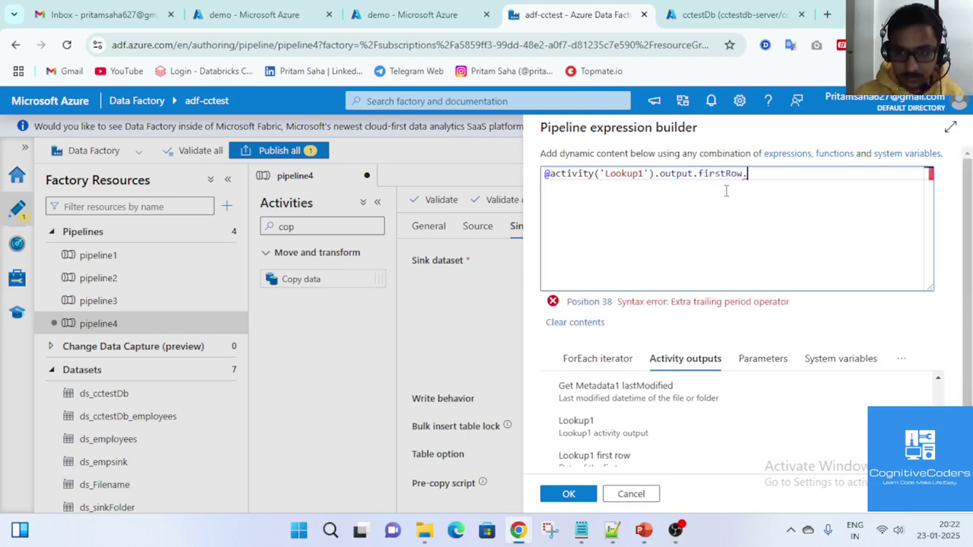
Copy sink_table_name from the Notepad notes, append it to the table expression after firstRow, and apply the expression
click(581, 530)
click(163, 326)
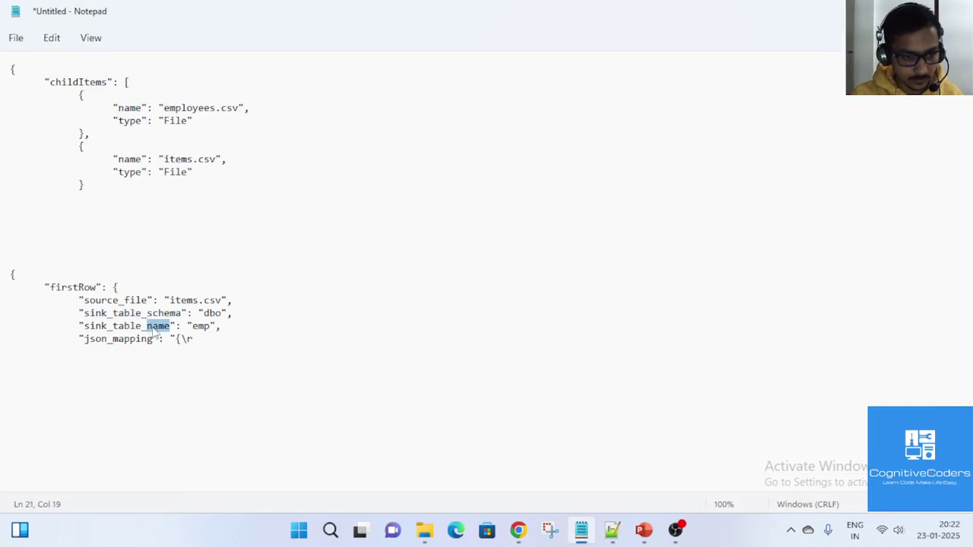
drag(85, 327, 177, 327)
key(ctrl+c)
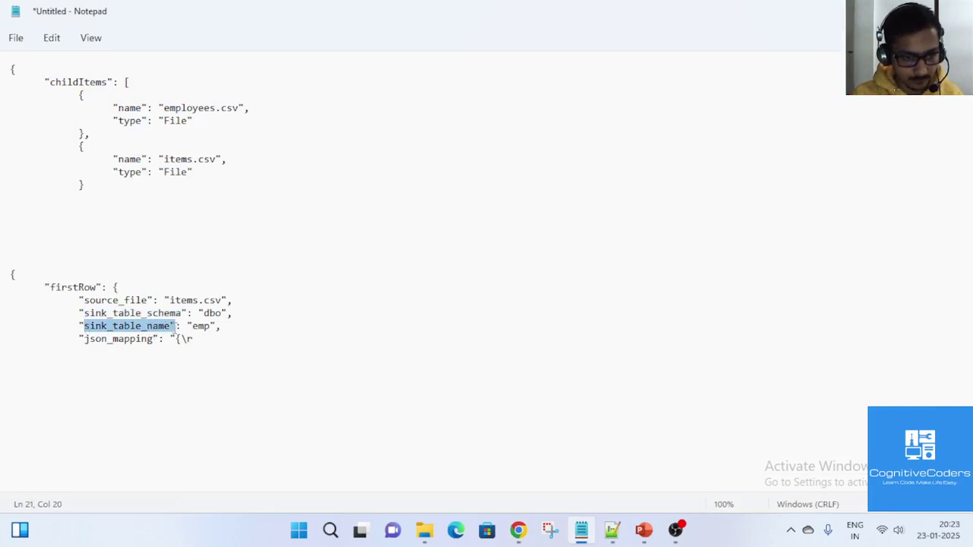
click(582, 532)
key(ctrl+v)
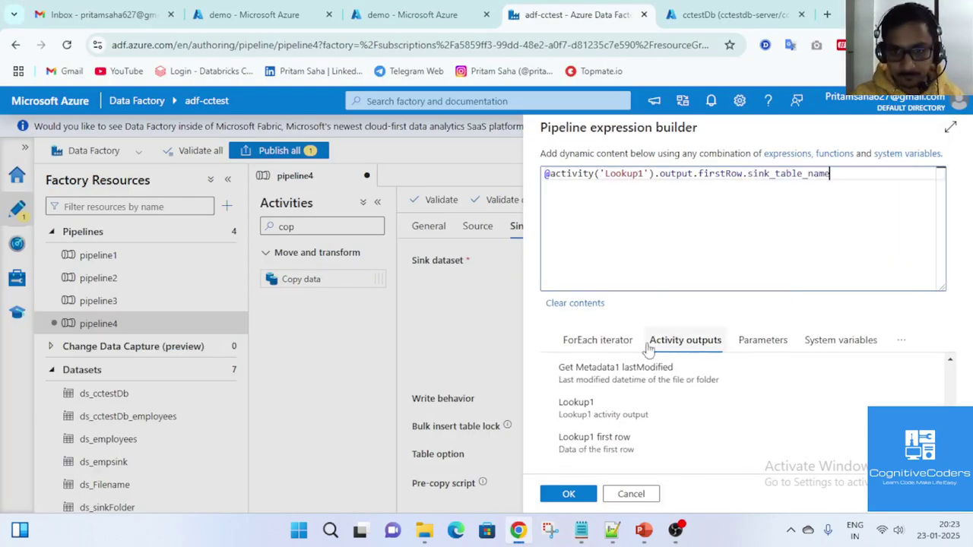
click(569, 494)
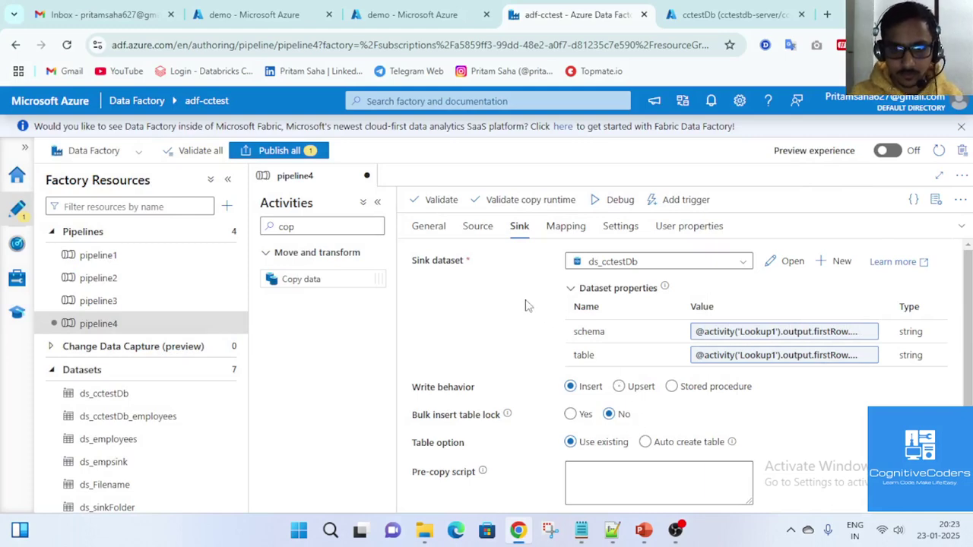
Compare the copy activity's source settings with the source_file entry in Notepad and the files in the demo container's source folder
click(479, 226)
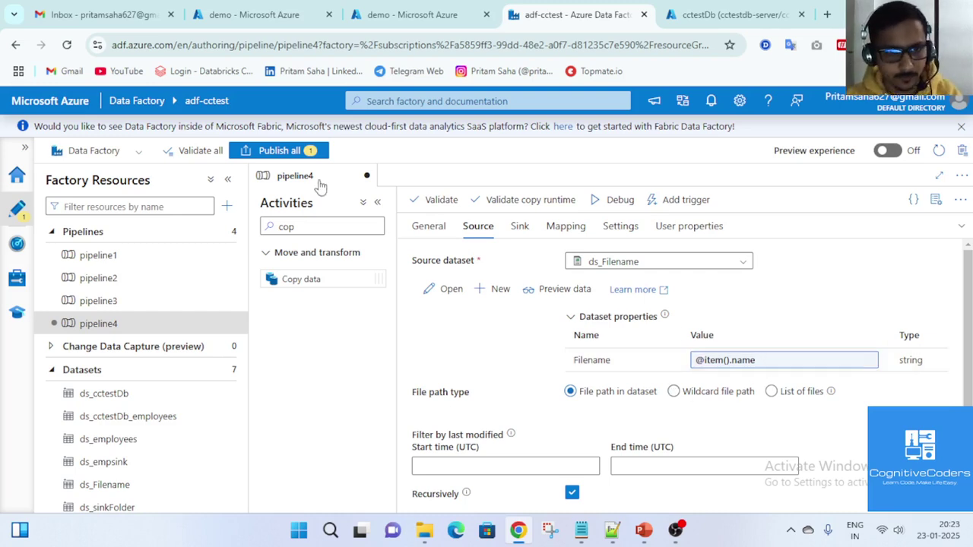
click(581, 530)
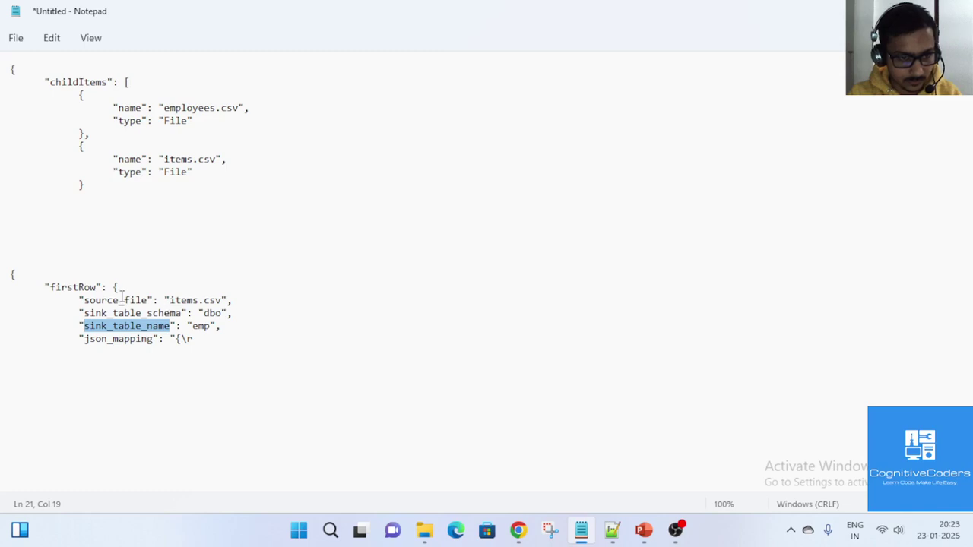
click(131, 299)
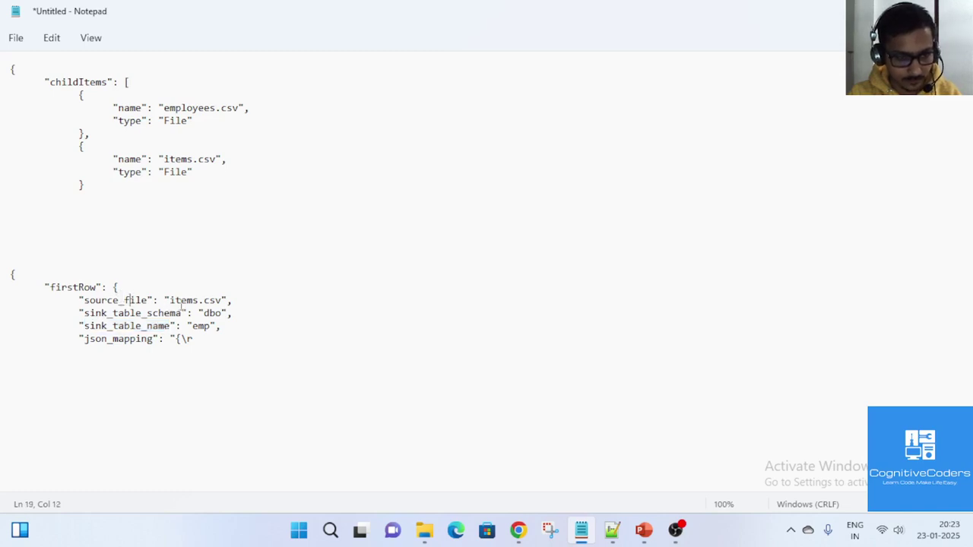
mouse_move(586, 538)
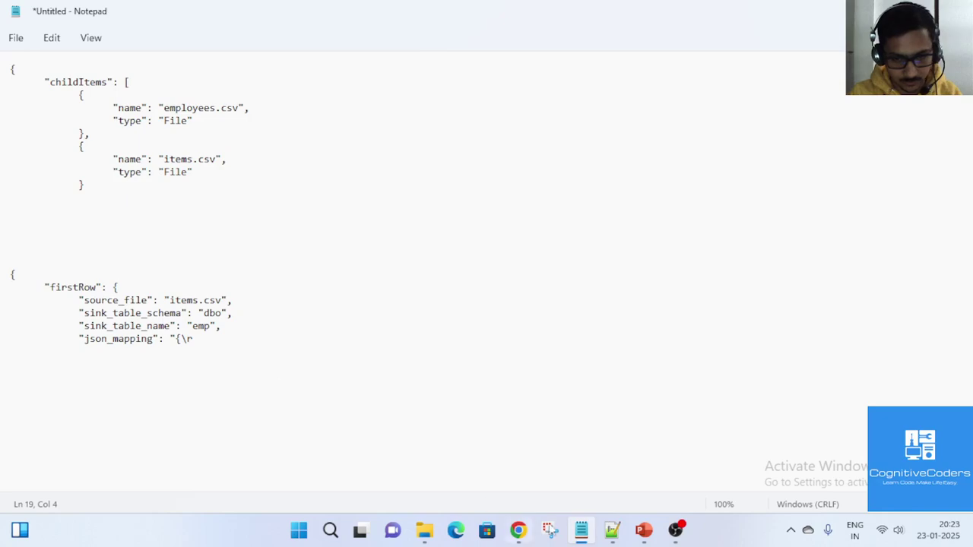
click(582, 532)
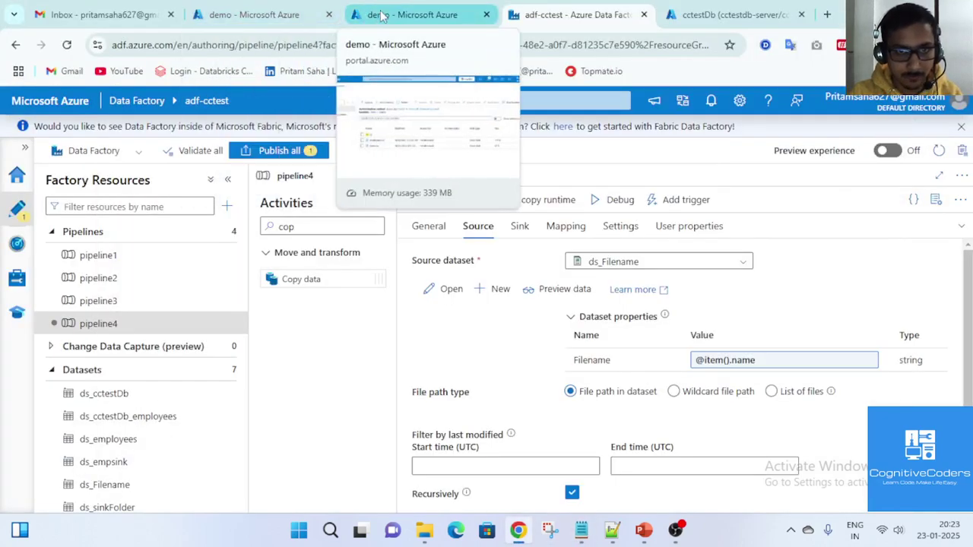
click(298, 18)
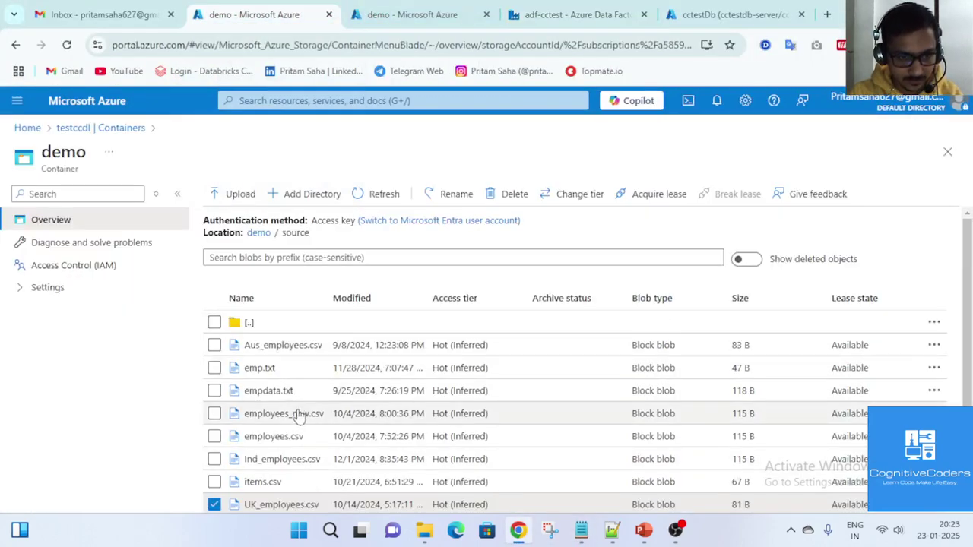
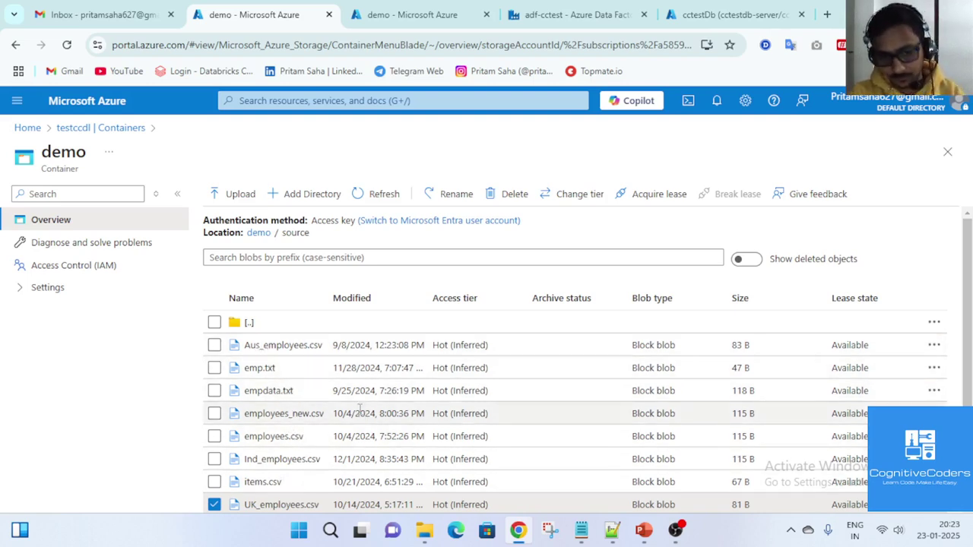
click(578, 14)
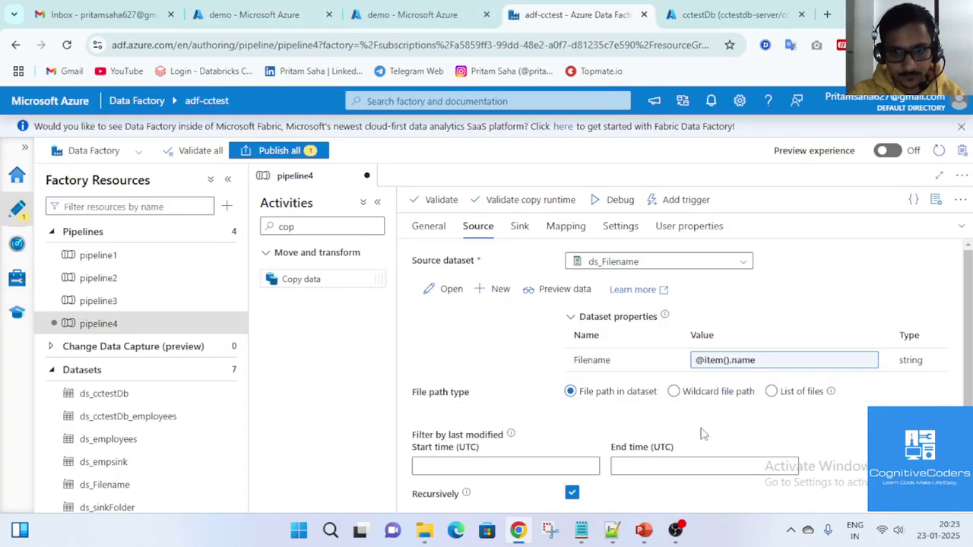
click(768, 372)
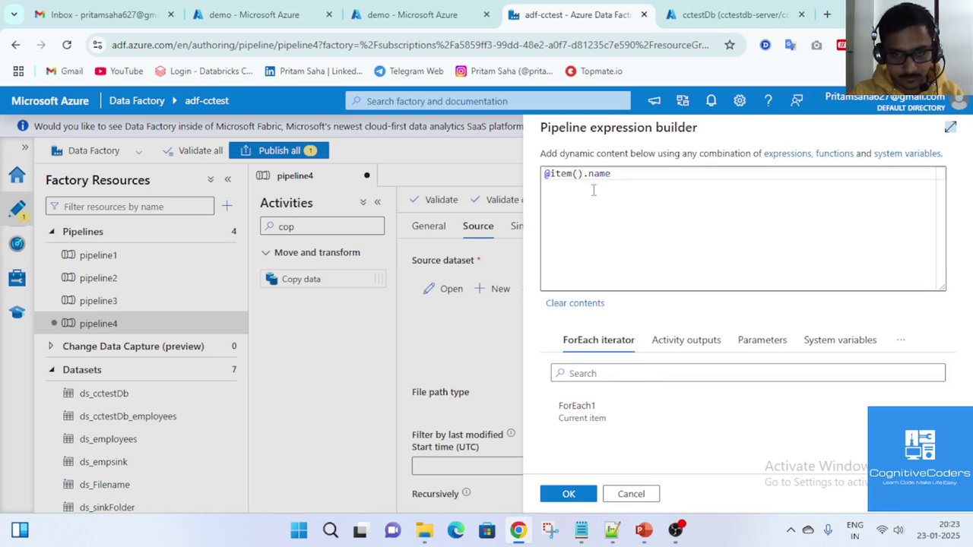
click(660, 344)
scroll(631, 441, down, 3)
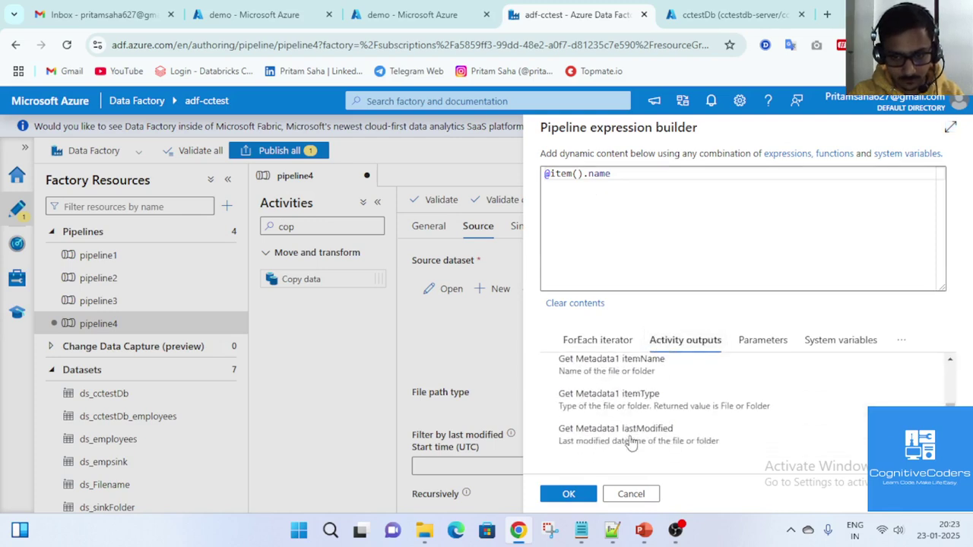
scroll(630, 443, down, 2)
click(621, 414)
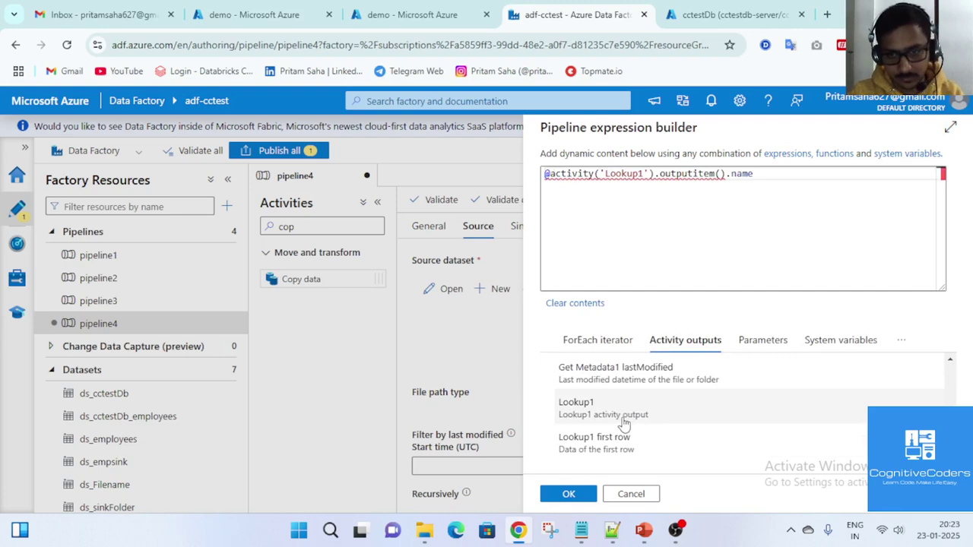
click(710, 234)
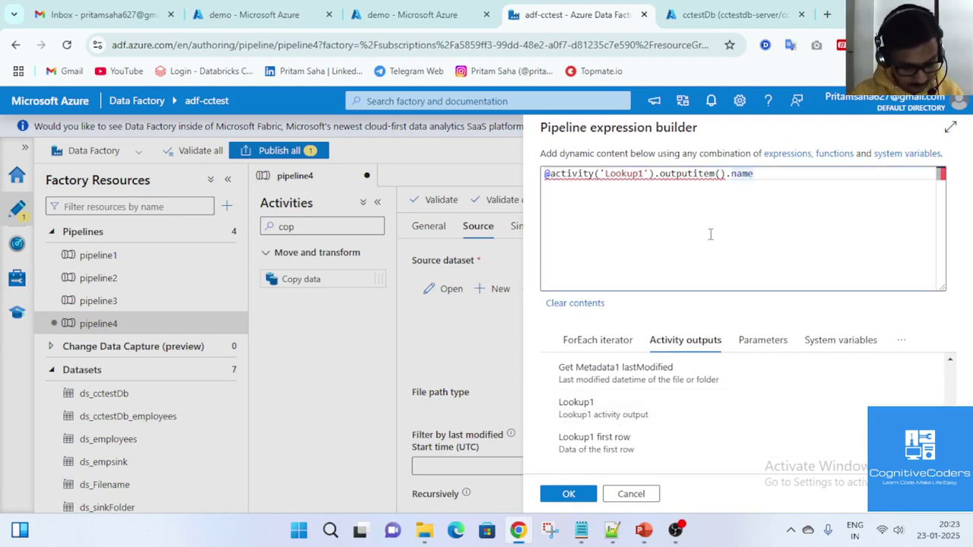
key(ctrl+a)
key(BackSpace)
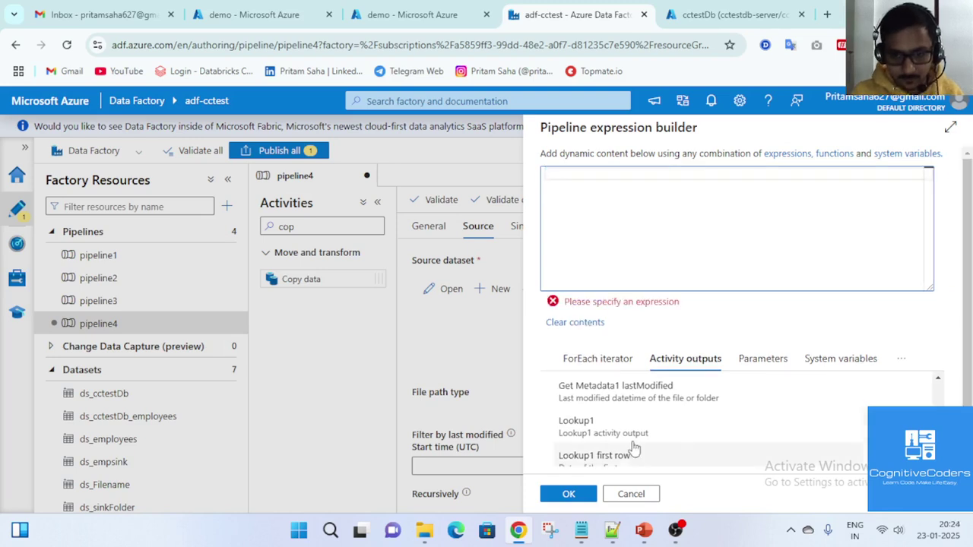
click(614, 430)
Extend the Filename expression with .firstRow.source_file, copying the key name from the Notepad notes, and apply it
mouse_move(635, 542)
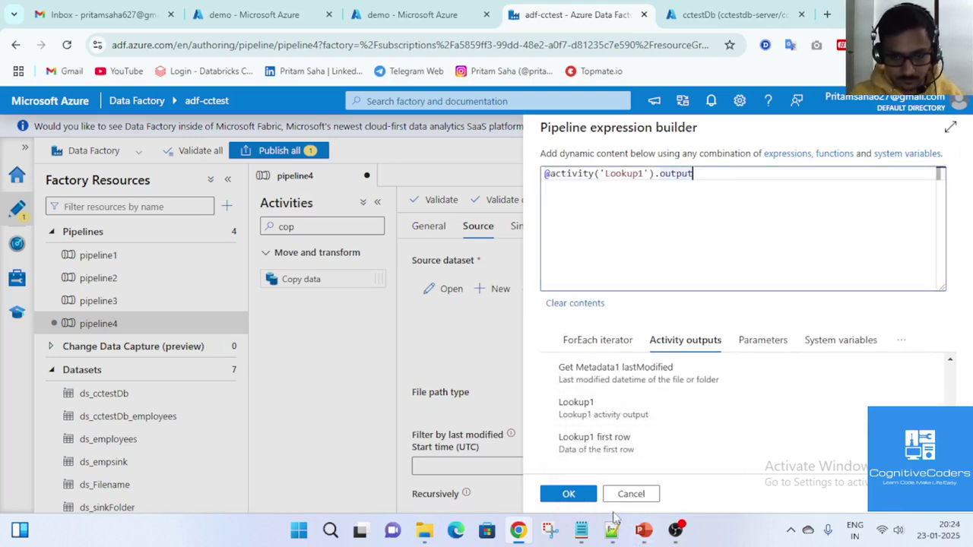
mouse_move(590, 537)
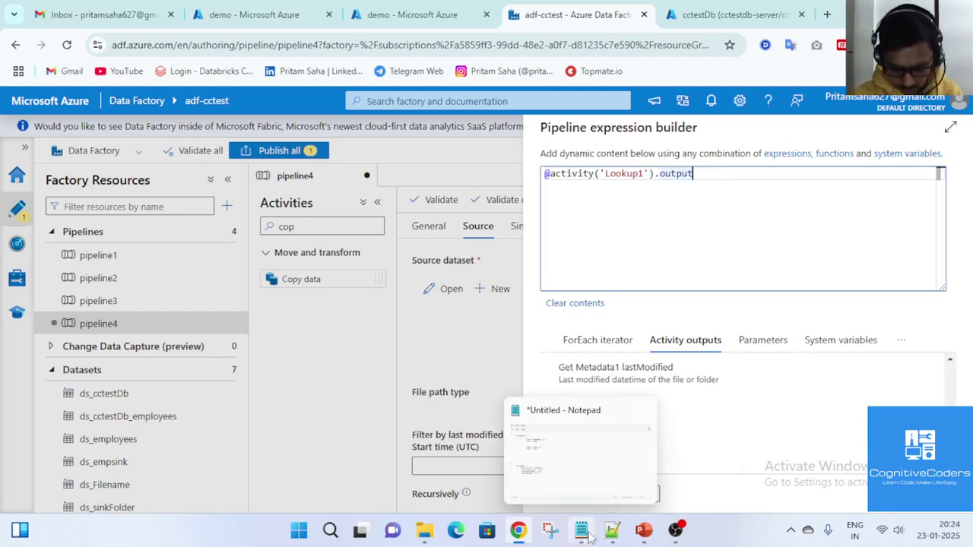
text(.)
click(640, 502)
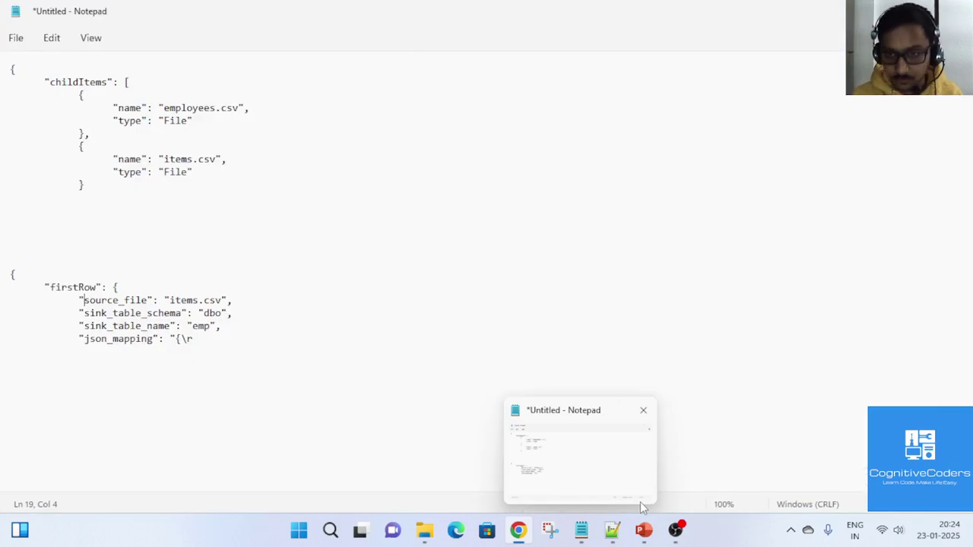
key(alt+Tab)
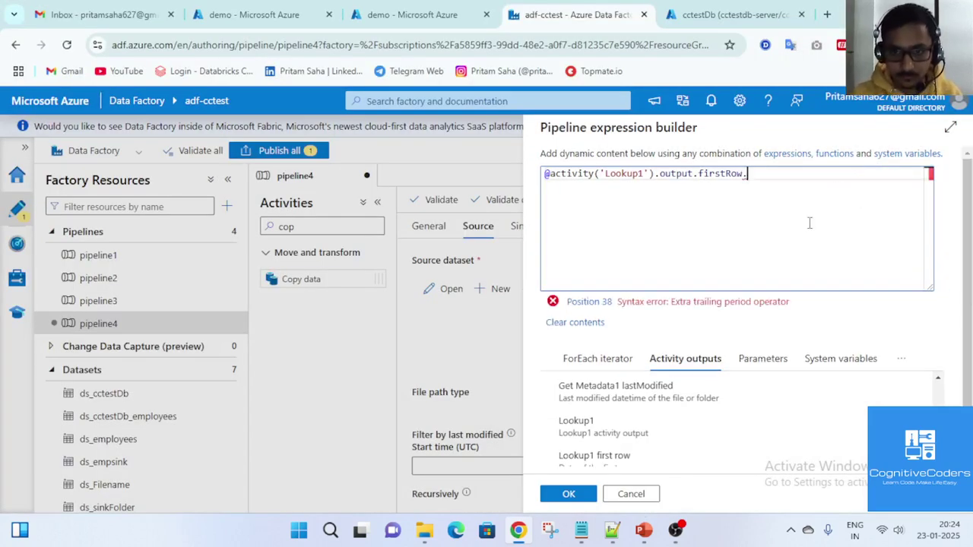
click(581, 530)
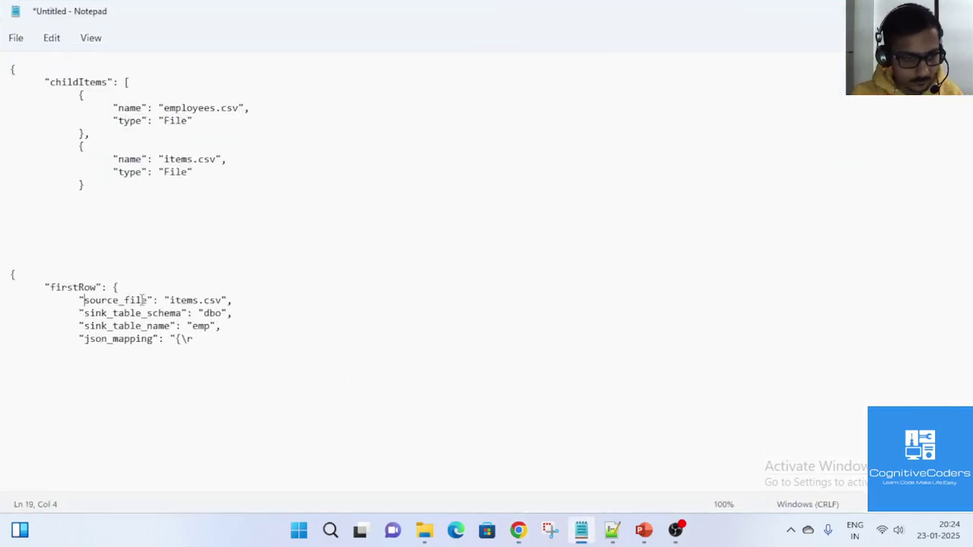
double_click(145, 300)
key(ctrl+c)
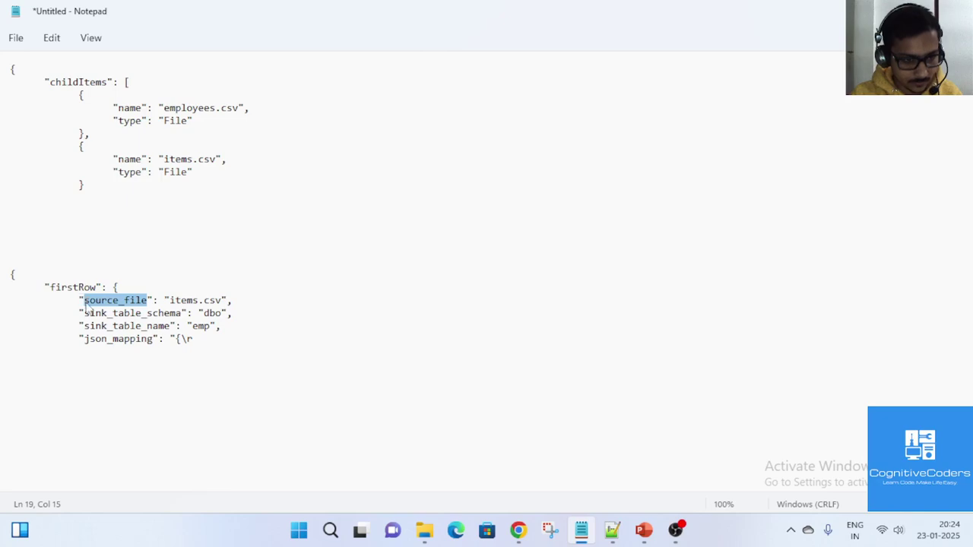
click(518, 532)
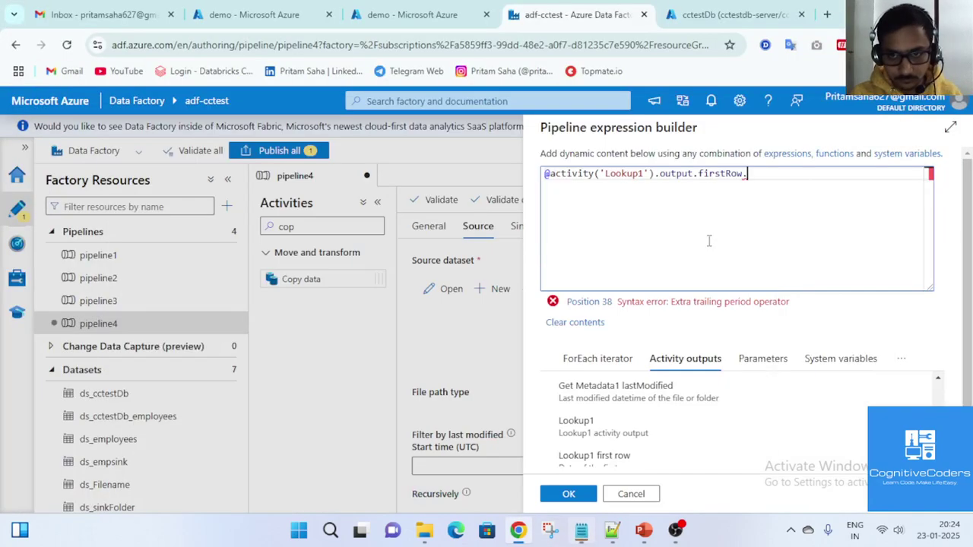
key(ctrl+v)
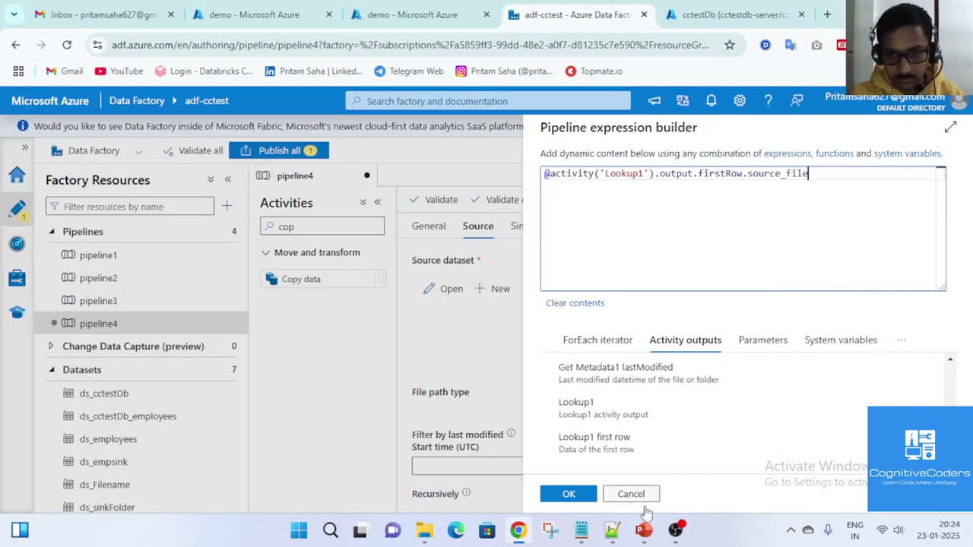
click(568, 495)
Open the copy activity's mapping for dynamic content and check the table_mappings query results in the cctestDb query editor
click(520, 226)
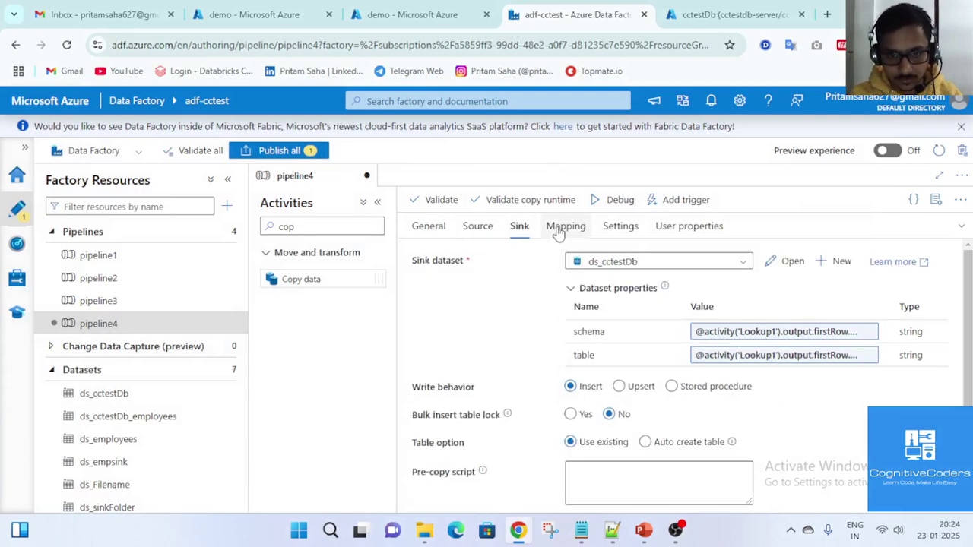
click(569, 227)
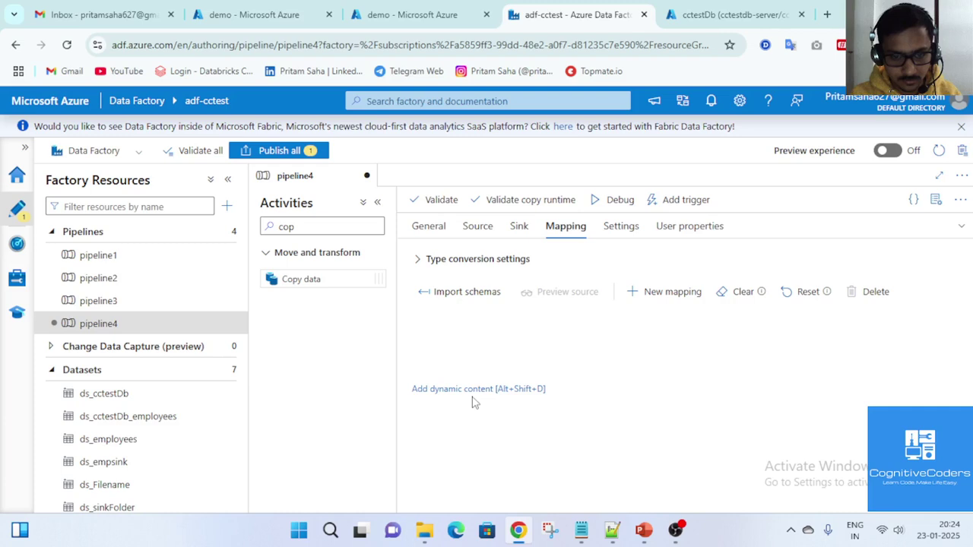
click(470, 388)
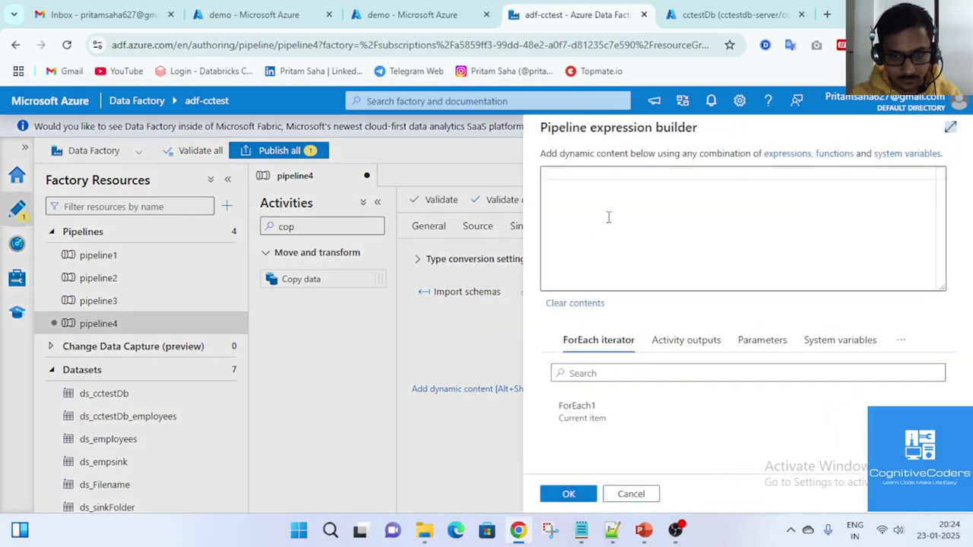
click(684, 342)
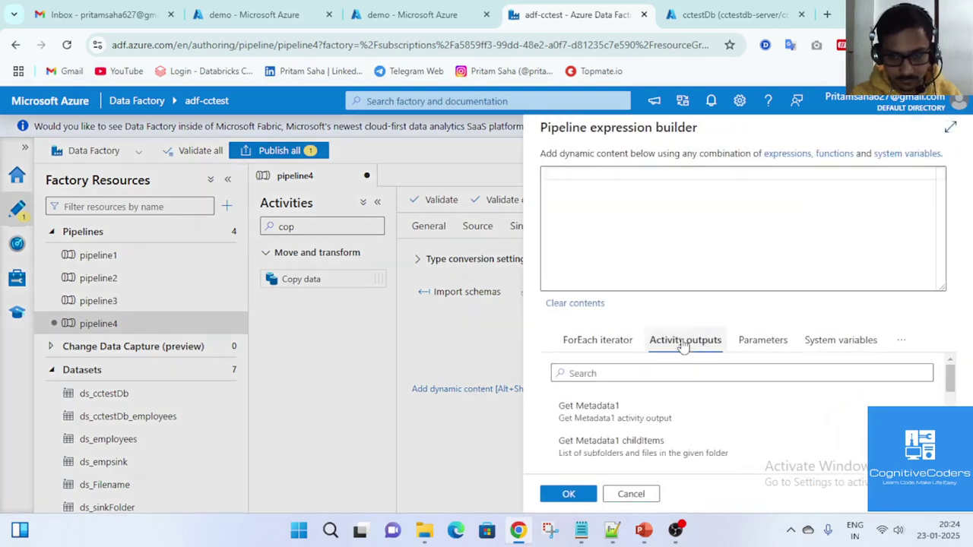
scroll(633, 428, down, 3)
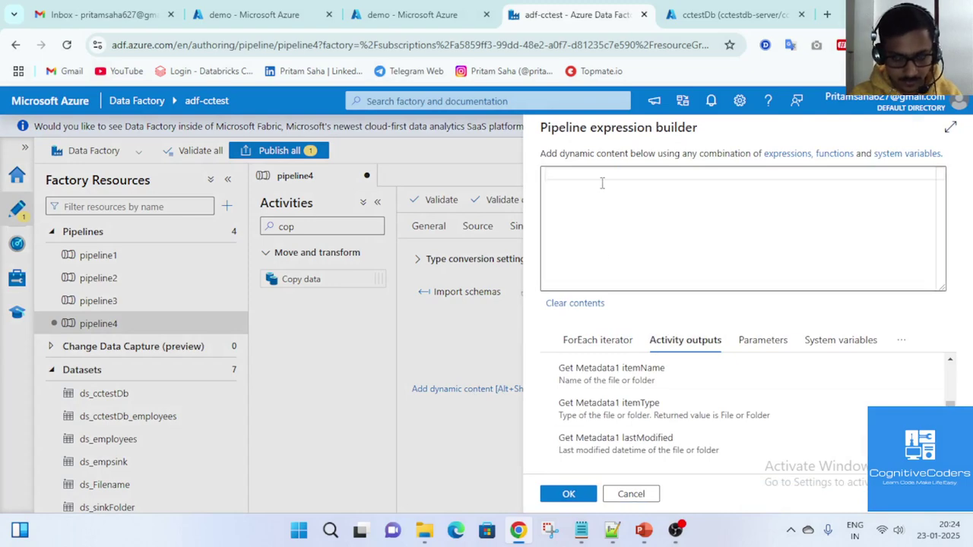
click(706, 21)
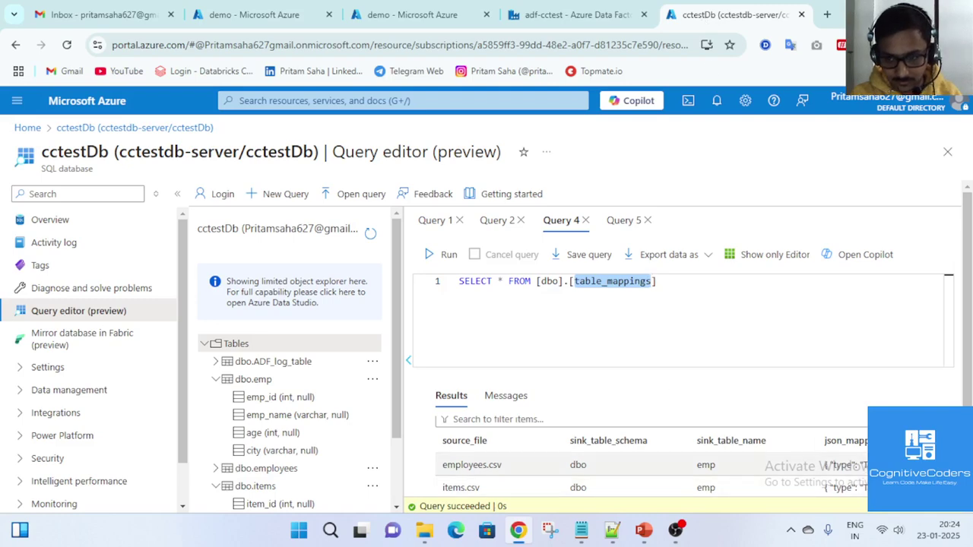
click(518, 531)
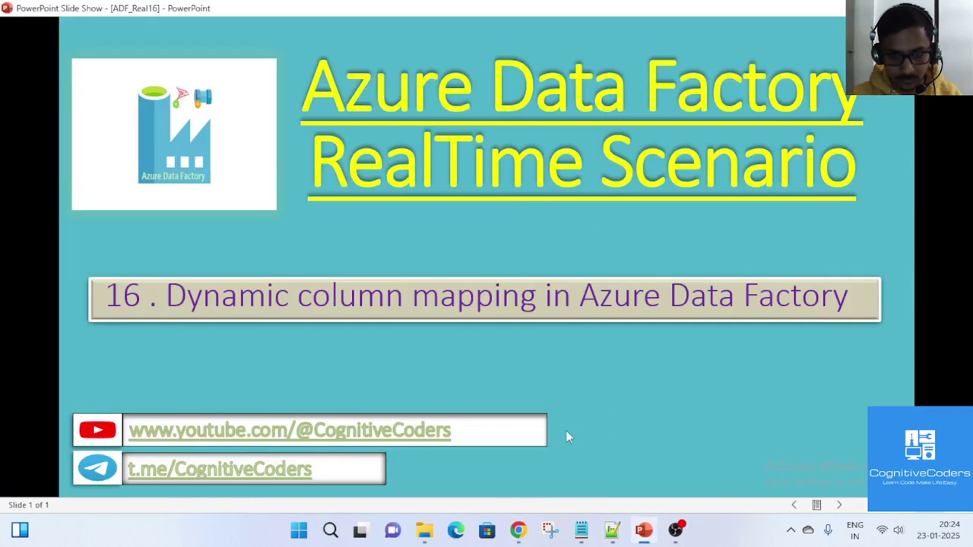
click(518, 530)
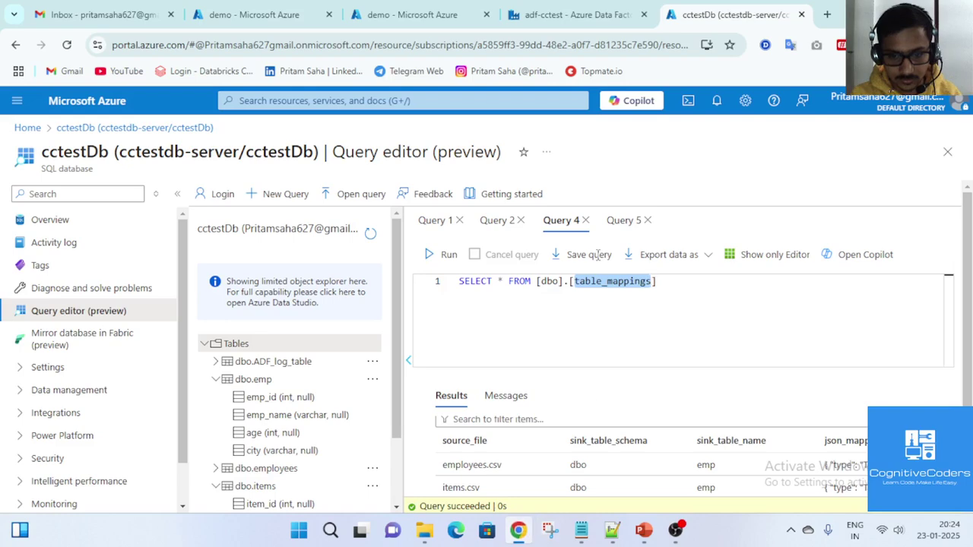
click(541, 11)
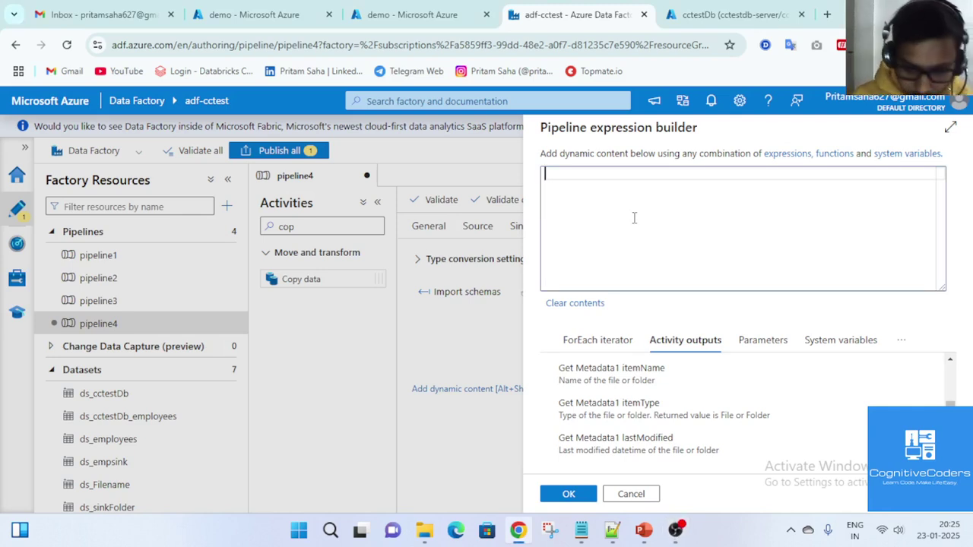
scroll(658, 448, down, 1)
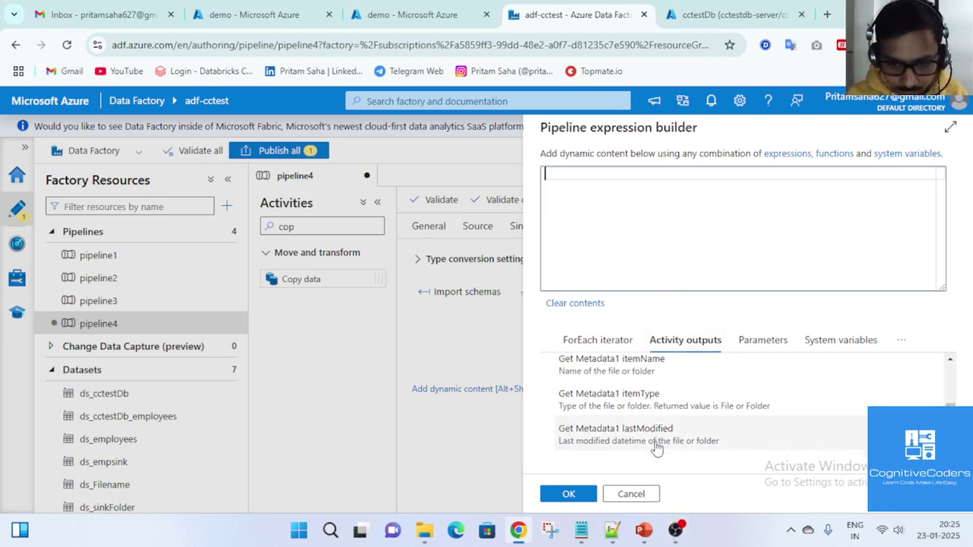
scroll(658, 448, down, 3)
click(642, 418)
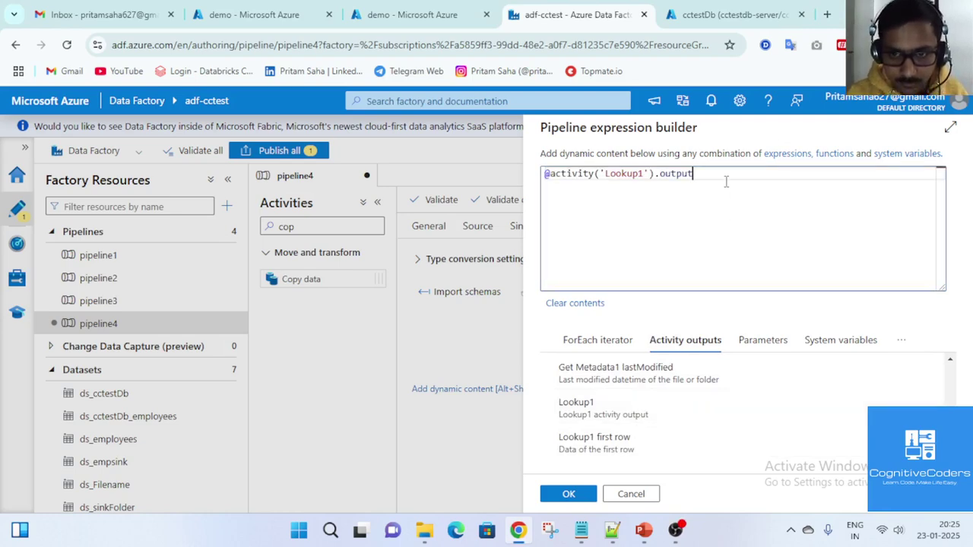
text(.)
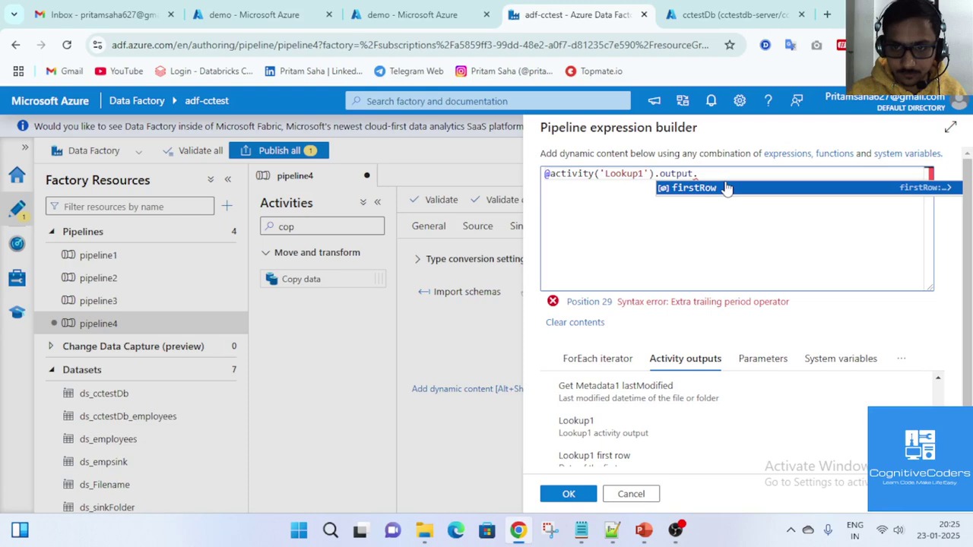
click(726, 188)
Copy json_mapping from the Notepad notes and append it to the mapping expression after firstRow
click(582, 530)
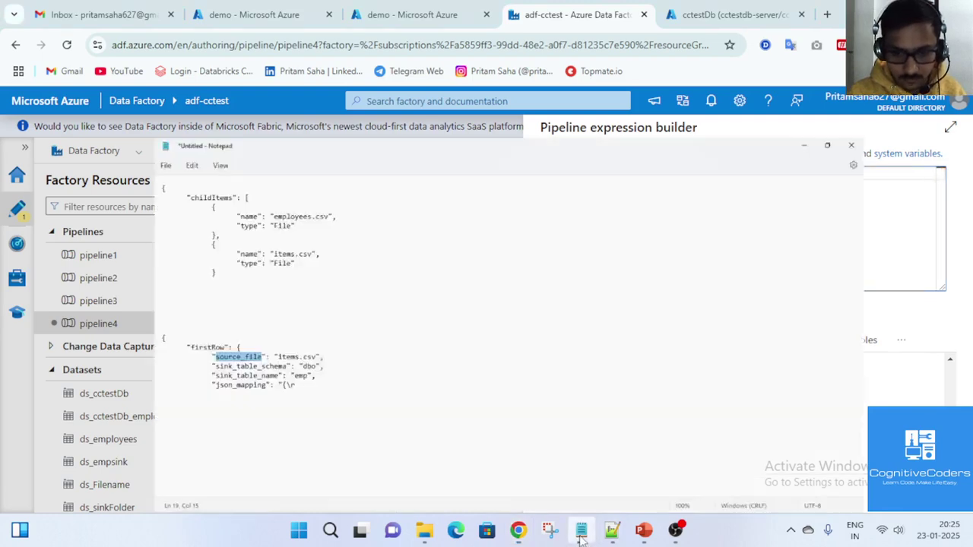
drag(154, 339, 85, 339)
key(ctrl+c)
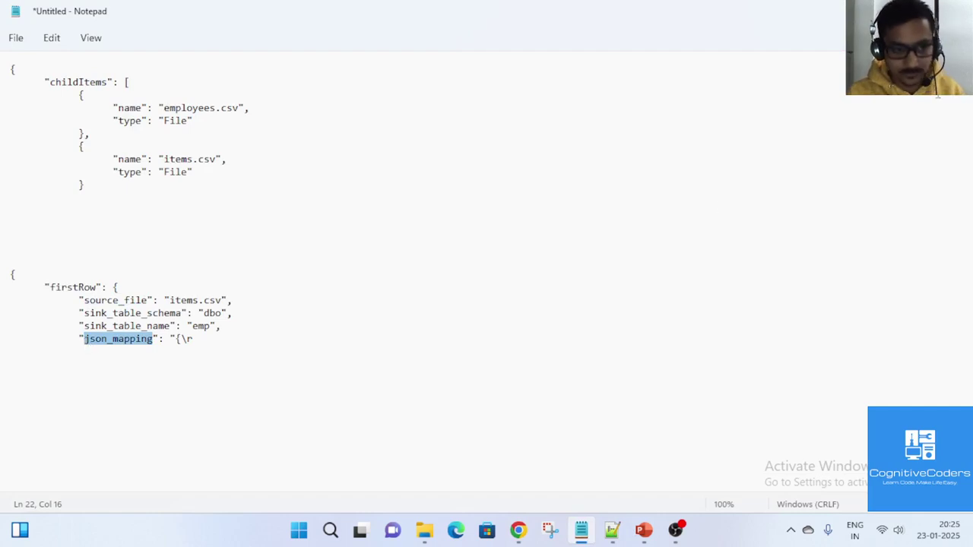
click(886, 11)
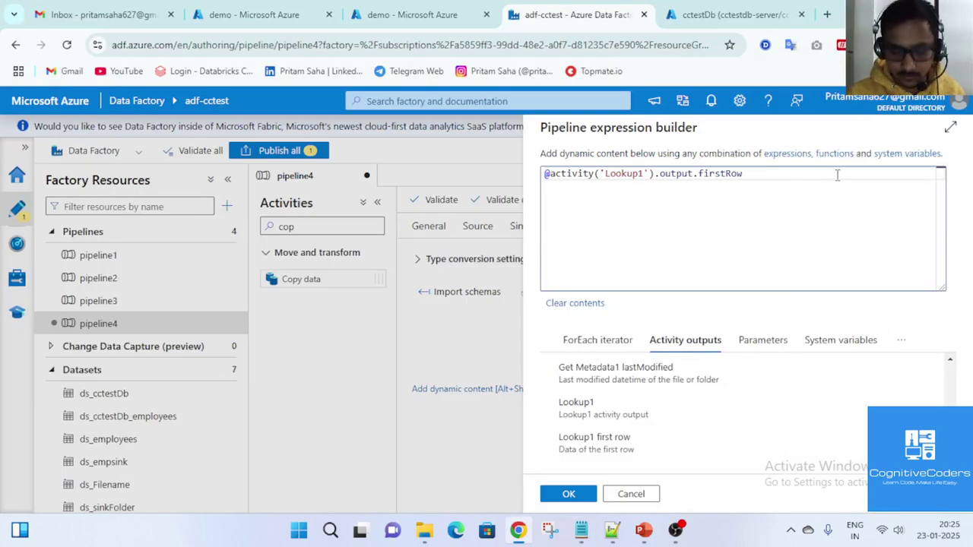
text(.)
key(ctrl+v)
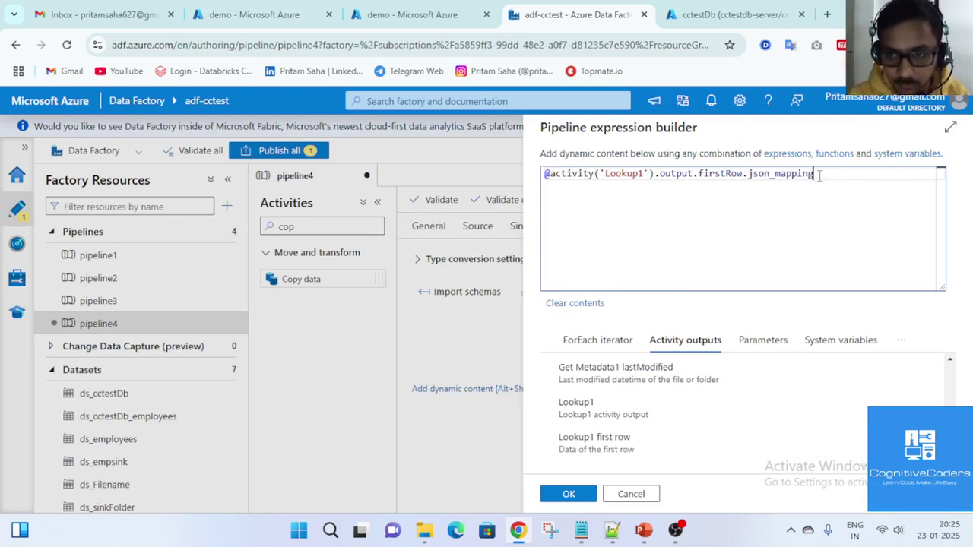
drag(820, 174, 791, 174)
click(824, 173)
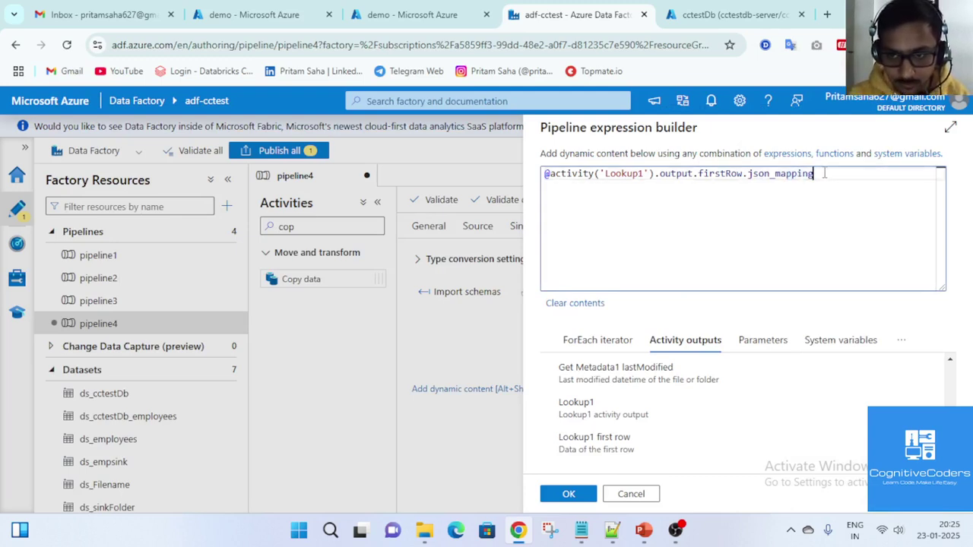
text())
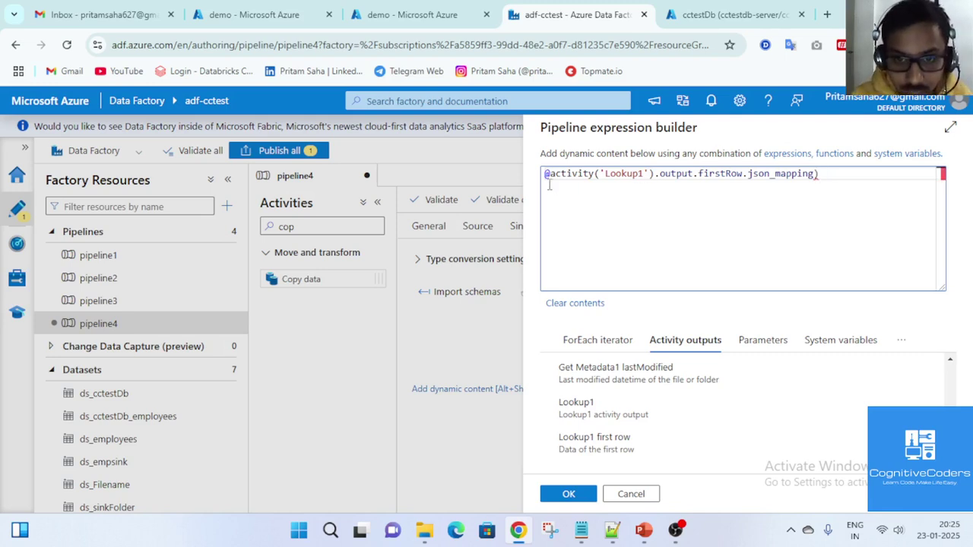
text(()
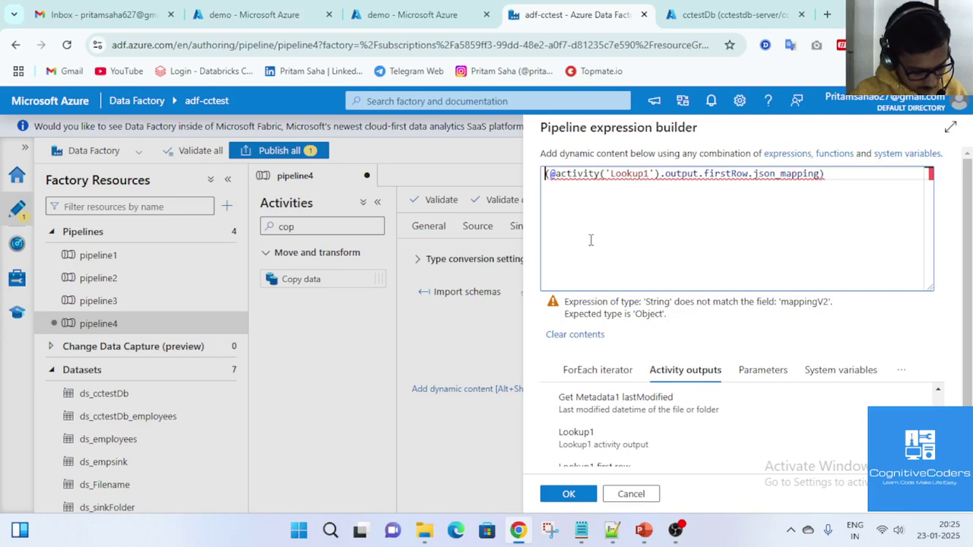
text(@jso)
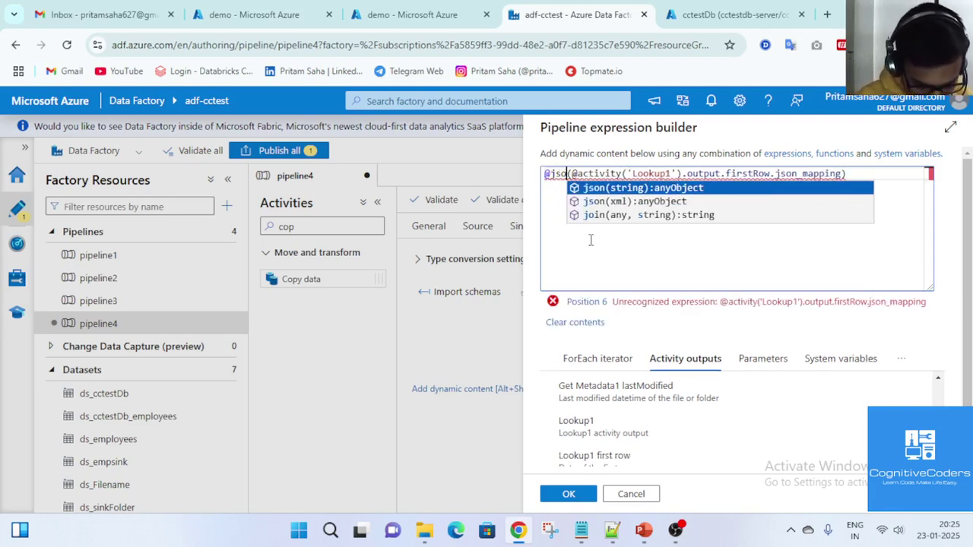
text(n)
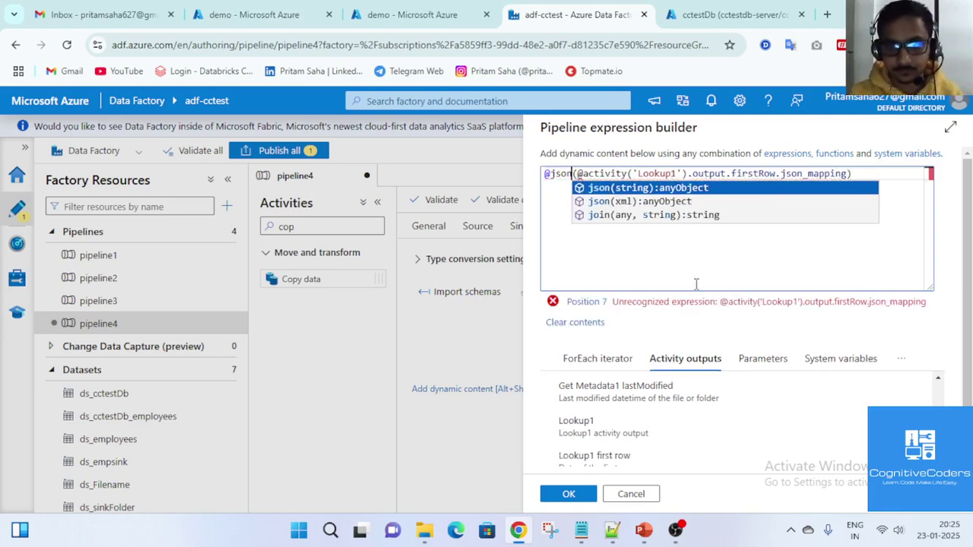
click(730, 285)
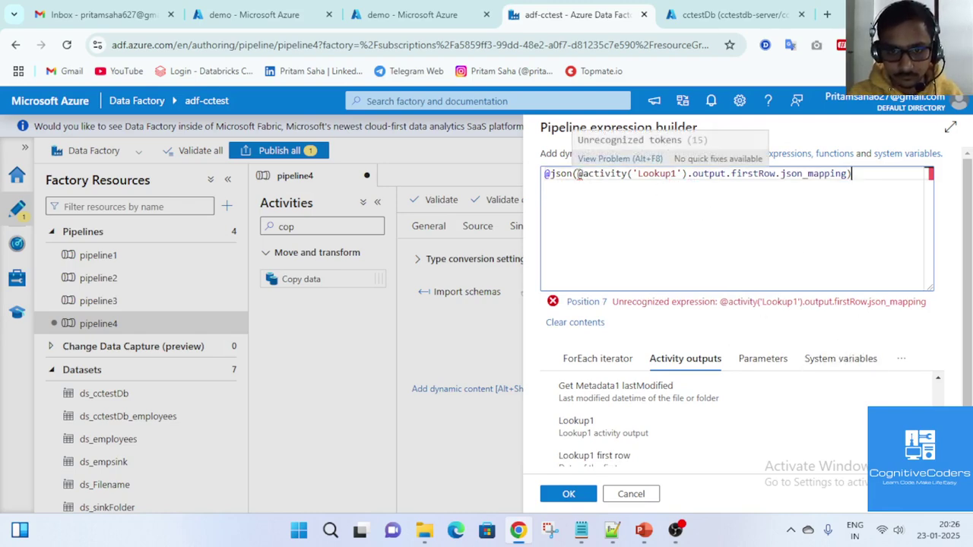
drag(578, 175, 844, 183)
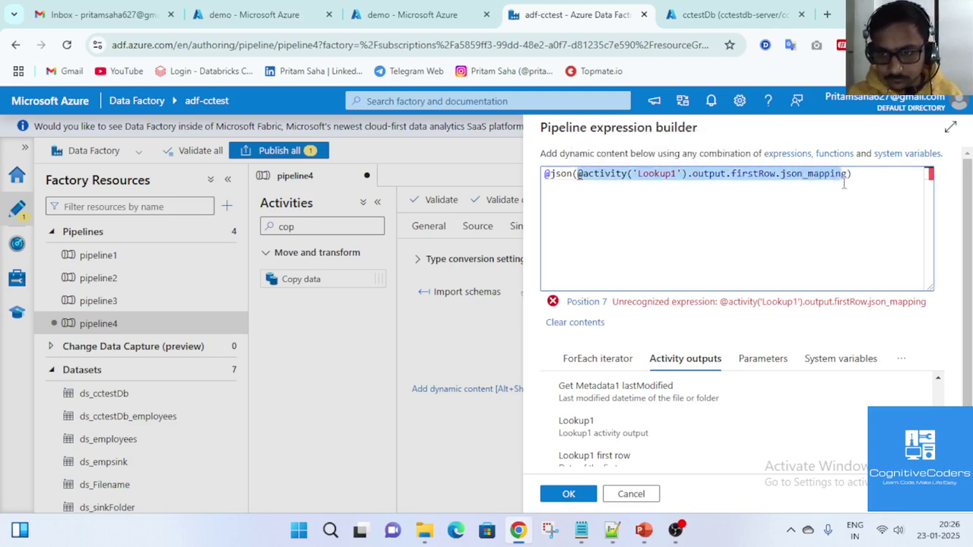
key(BackSpace)
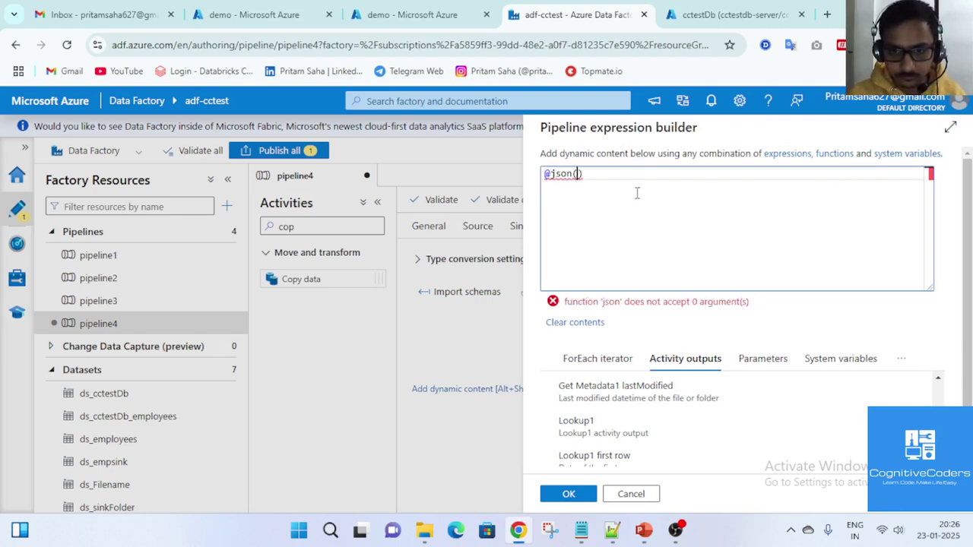
text(@activity('Lookup1').output.firstRow.json_mapping)
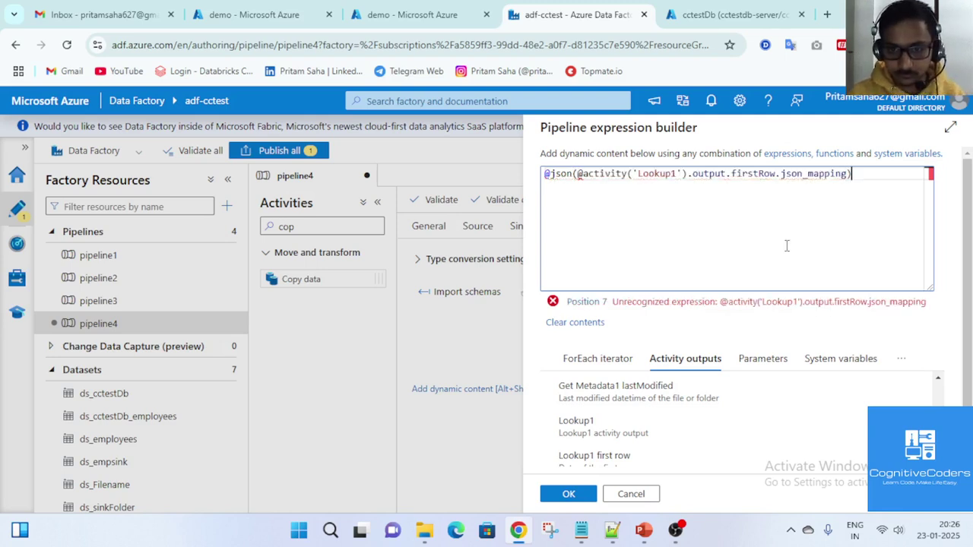
click(569, 494)
click(681, 256)
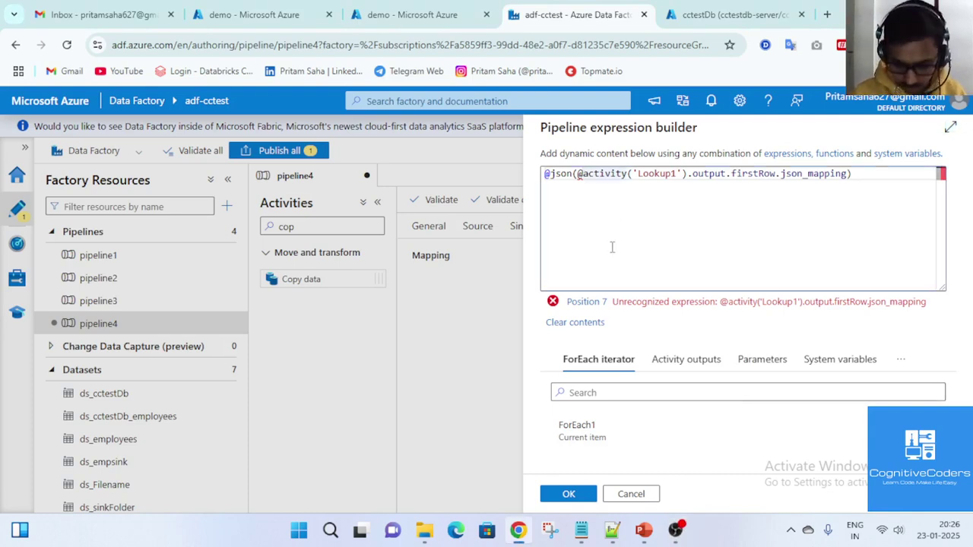
key(BackSpace)
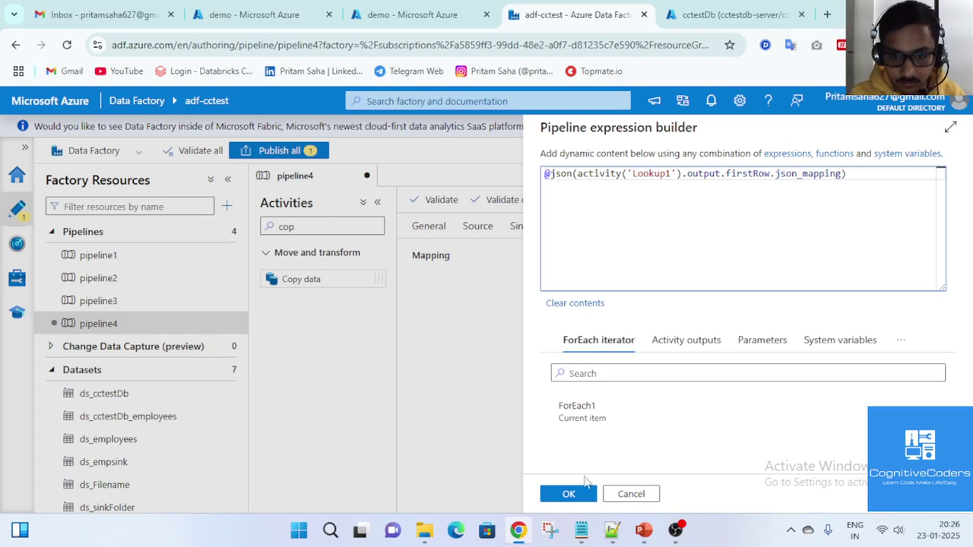
click(569, 494)
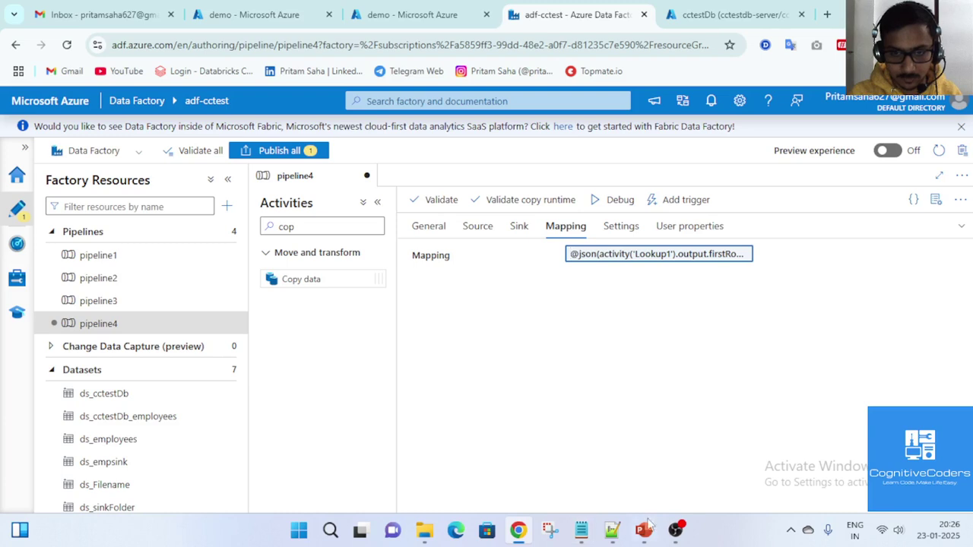
Check the table_mappings query results in the cctestDb query editor, and return to the ForEach1 canvas in Data Factory
click(730, 14)
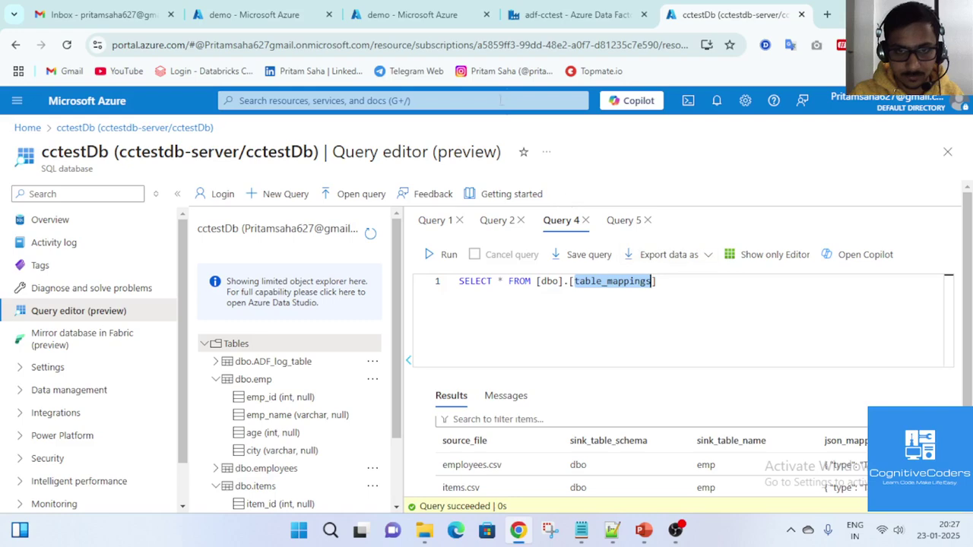
click(570, 15)
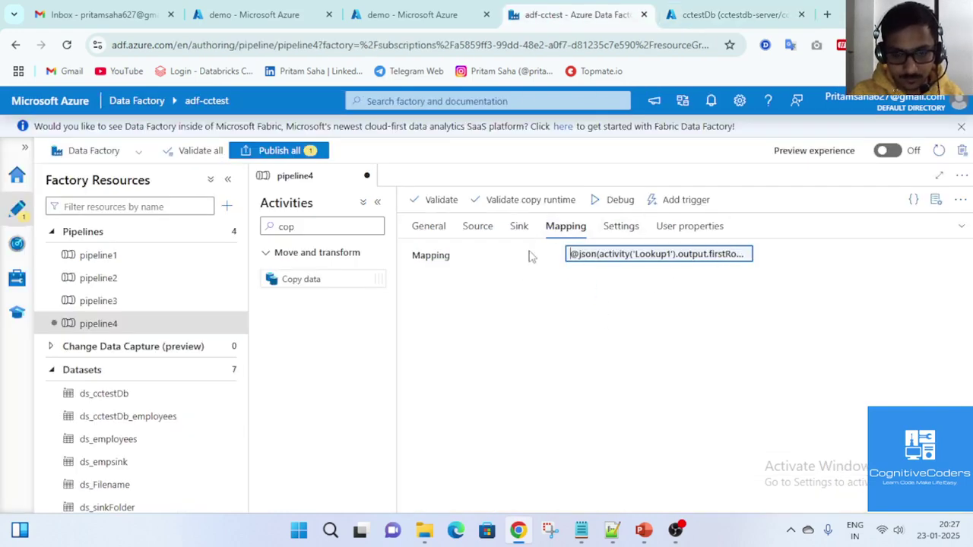
click(960, 229)
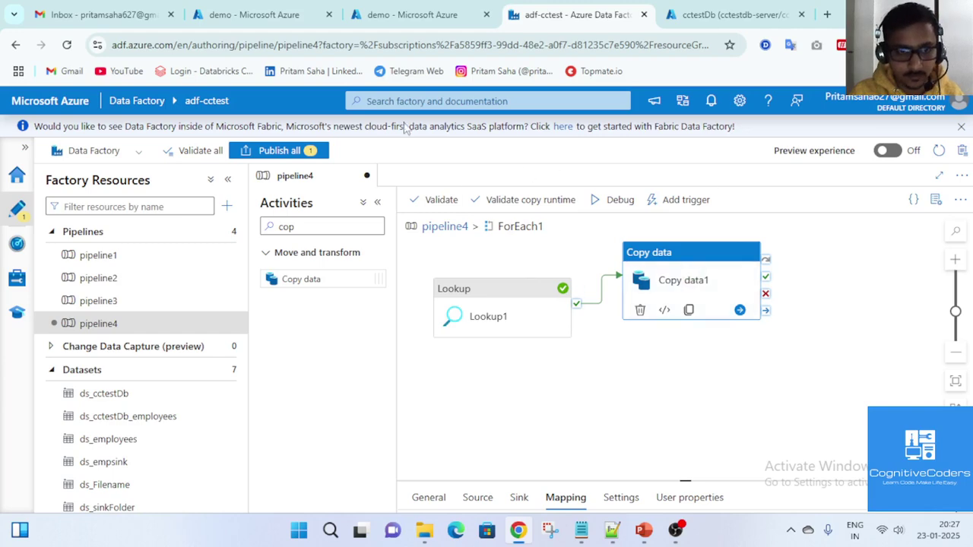
Review the sink and source folders of the demo container and compare them with the table_mappings query results
click(391, 16)
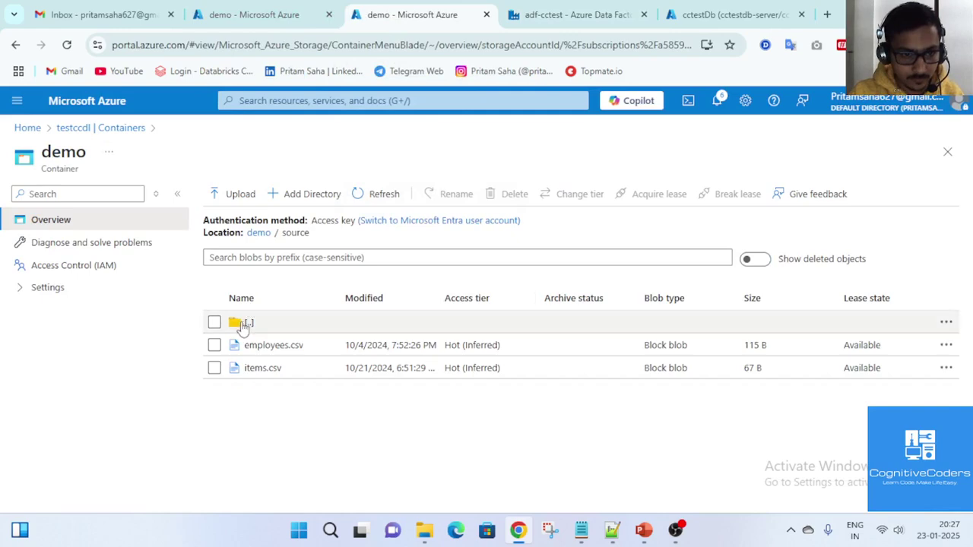
click(245, 324)
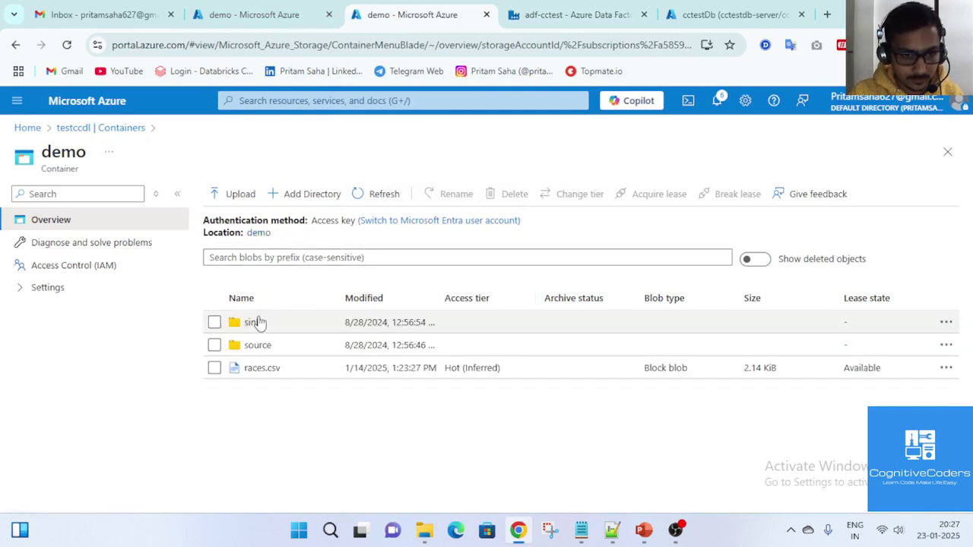
click(253, 322)
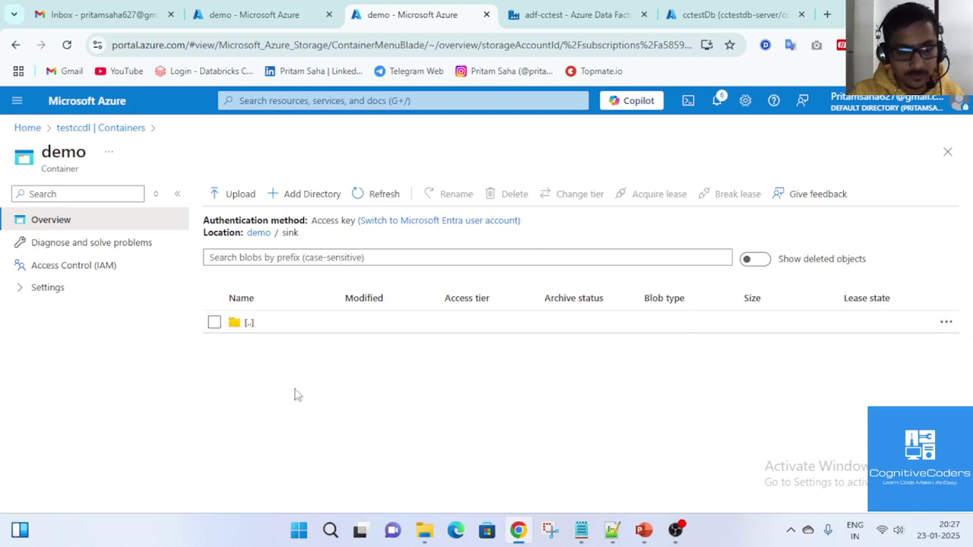
click(259, 233)
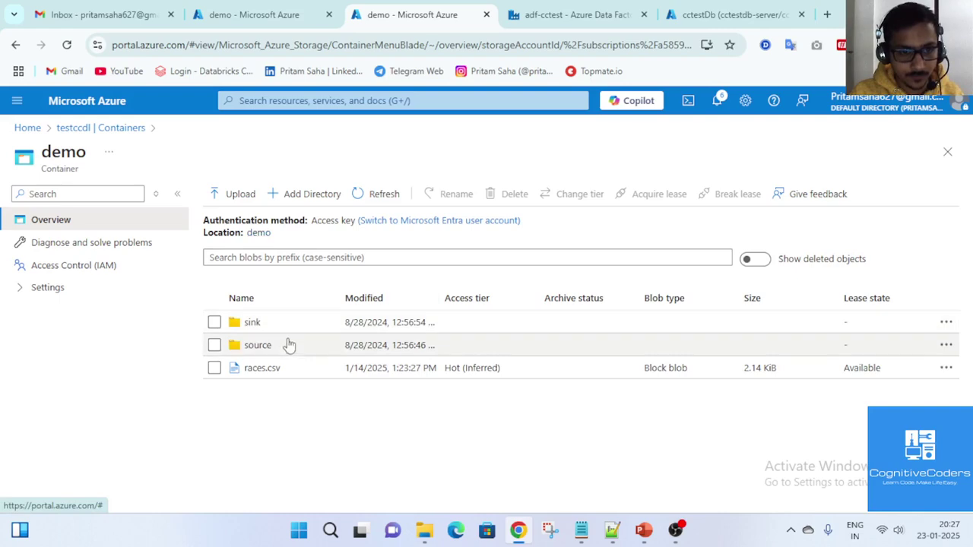
click(262, 351)
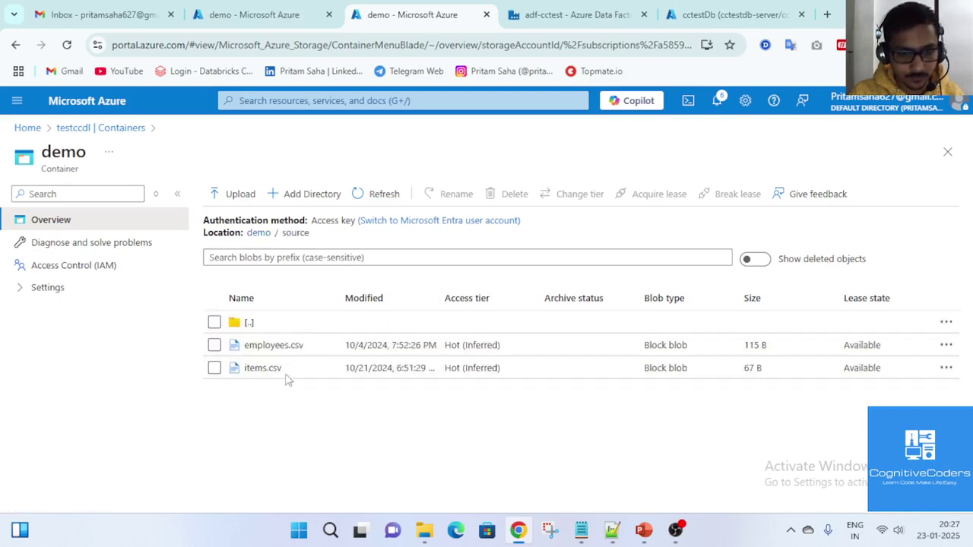
click(763, 21)
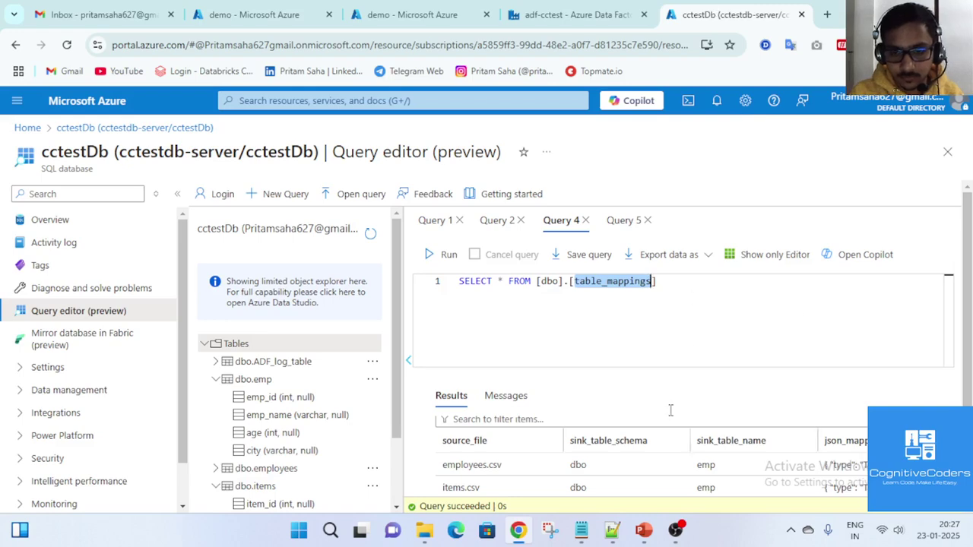
click(615, 19)
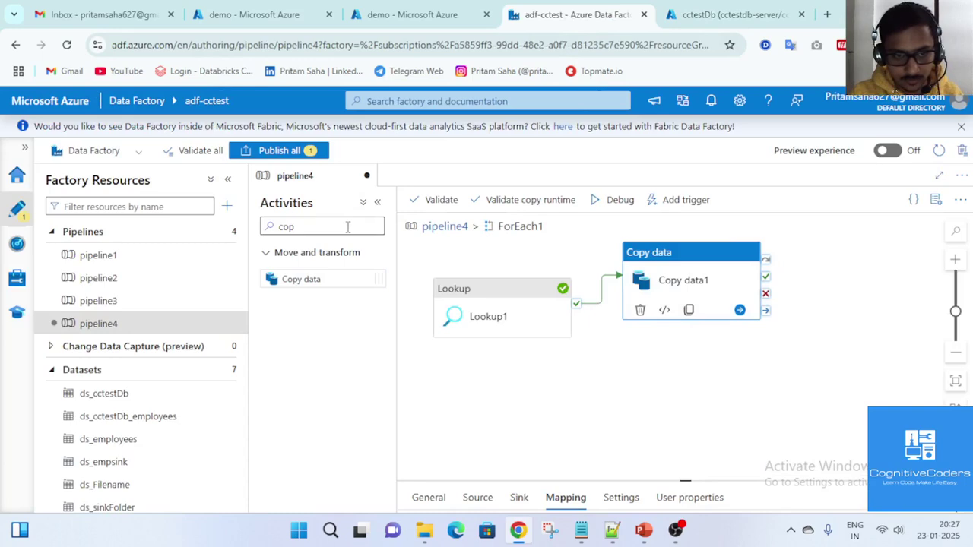
Add a second Copy data activity named Archiving inside ForEach1 and connect it to Copy data1's success output
drag(308, 283, 872, 289)
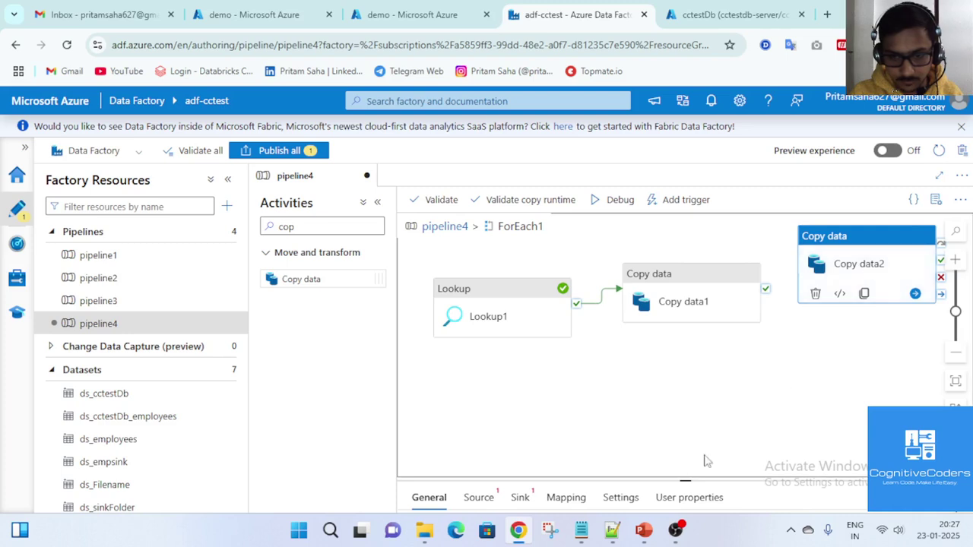
click(685, 481)
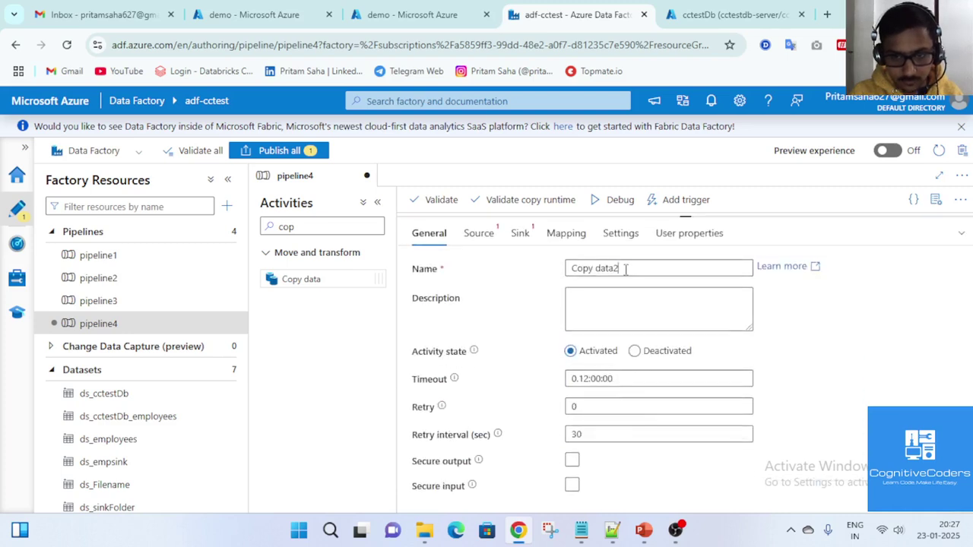
click(625, 268)
key(ctrl+a)
text(A)
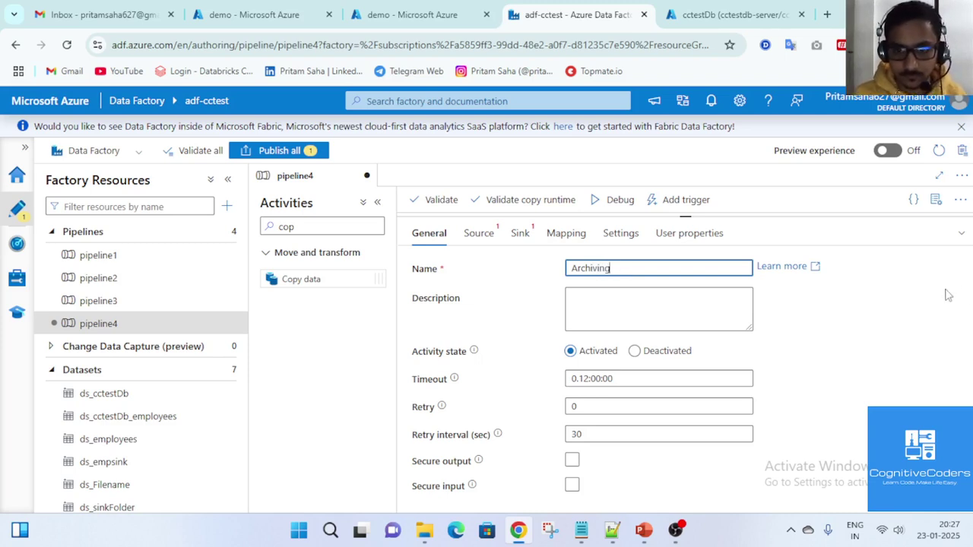
click(961, 234)
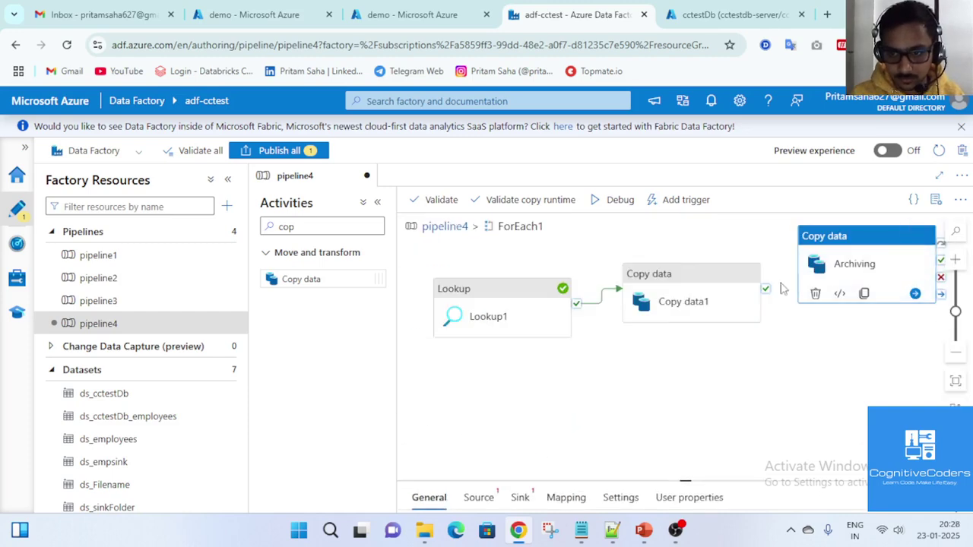
drag(766, 289, 841, 266)
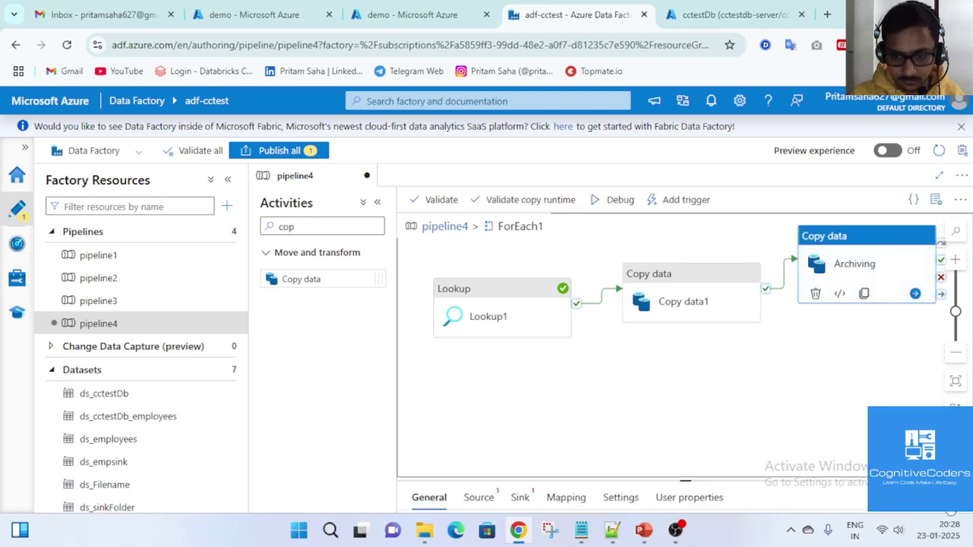
Set the source dataset of the Archiving activity to ds_Filename
click(429, 497)
click(478, 233)
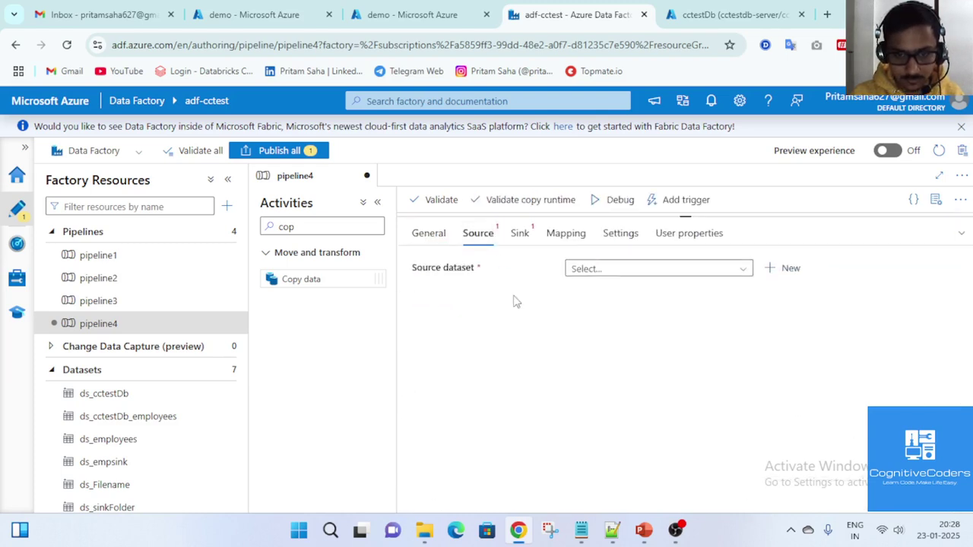
click(590, 271)
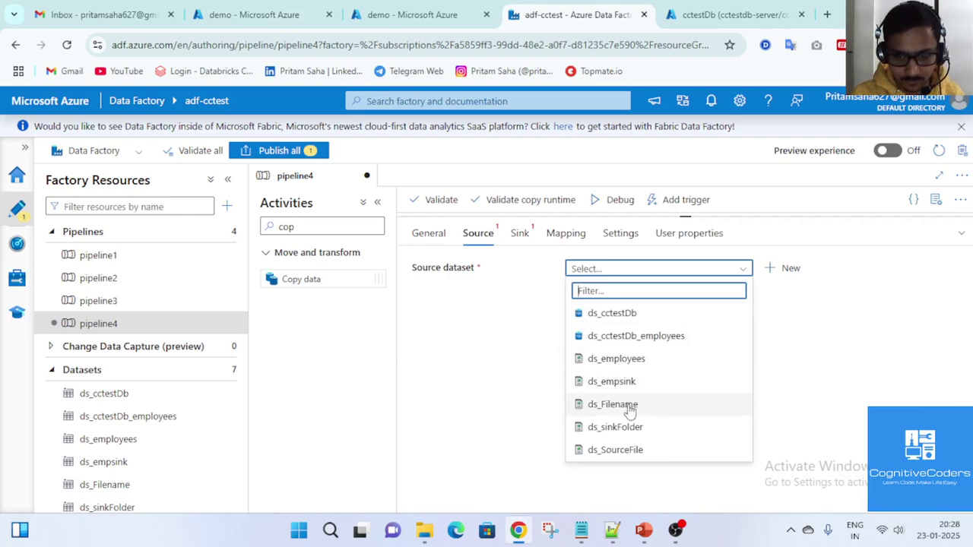
click(613, 404)
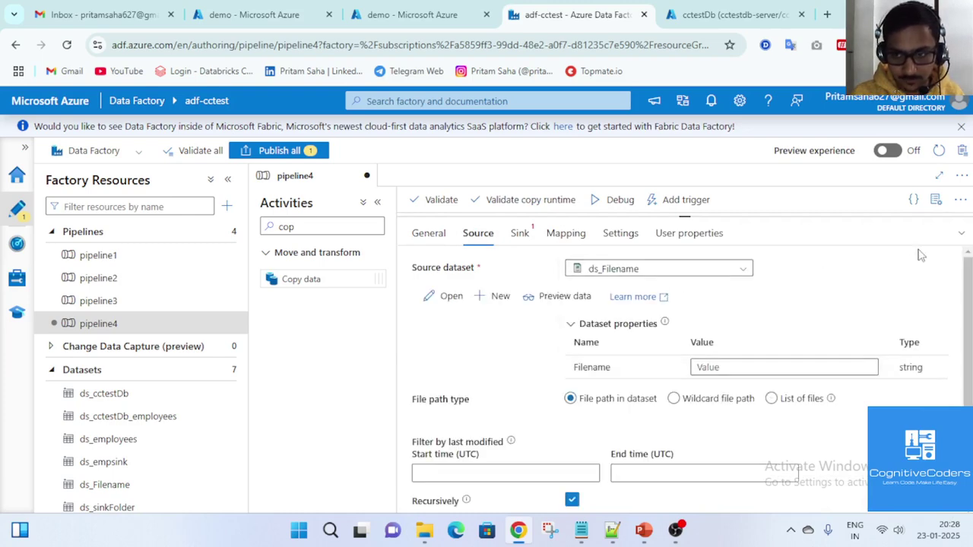
click(961, 233)
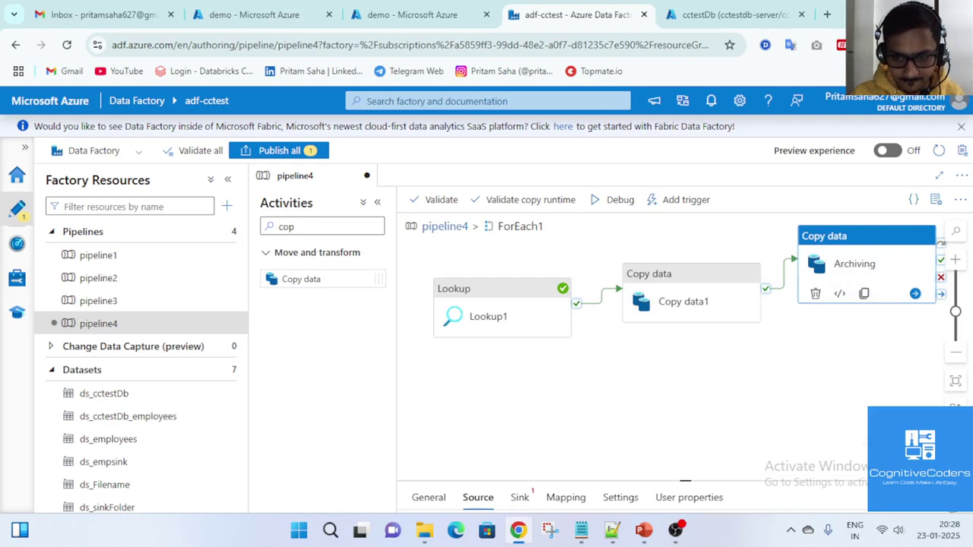
click(960, 498)
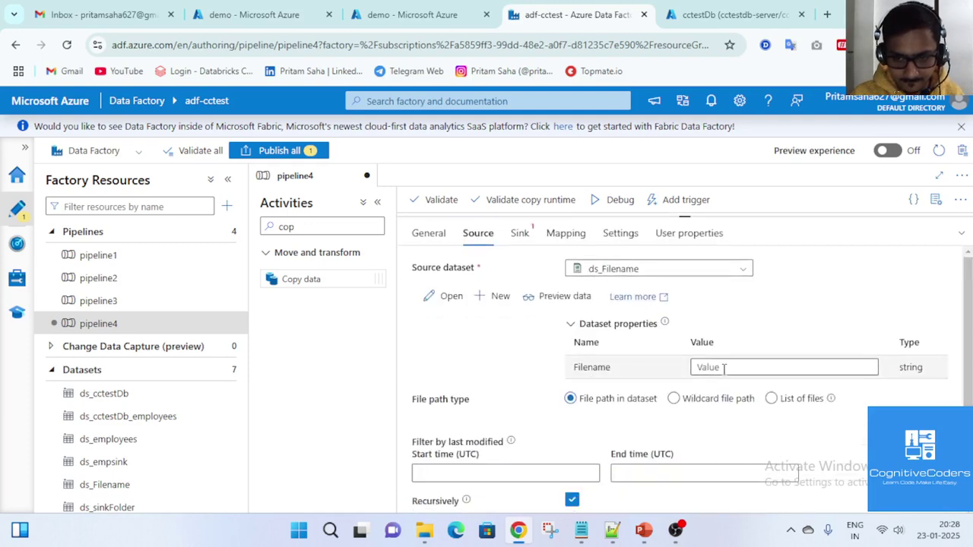
click(961, 236)
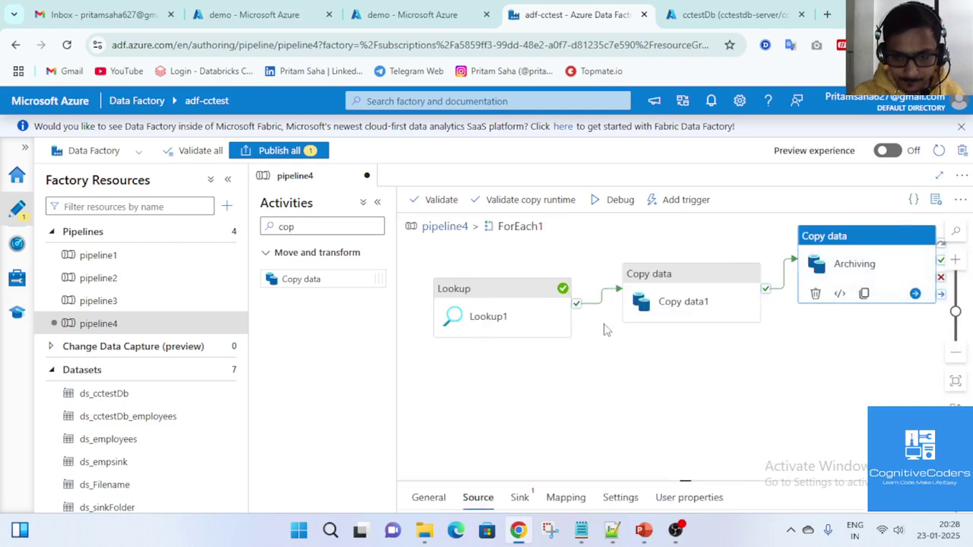
click(662, 295)
click(960, 498)
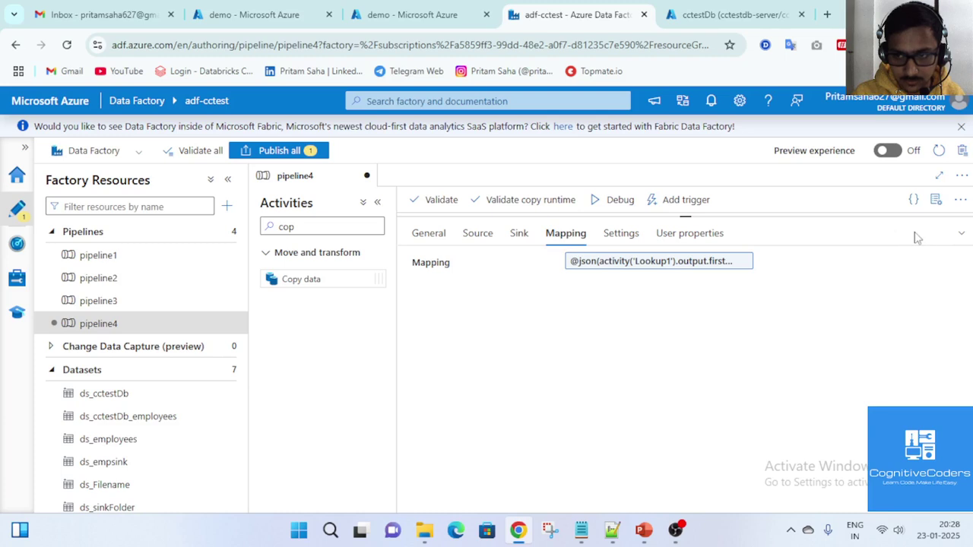
click(476, 234)
click(785, 367)
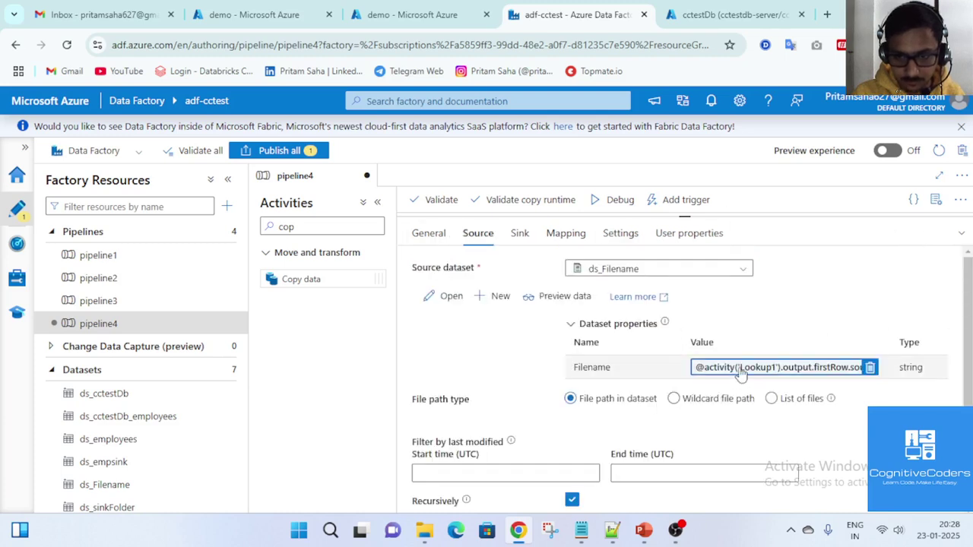
click(741, 371)
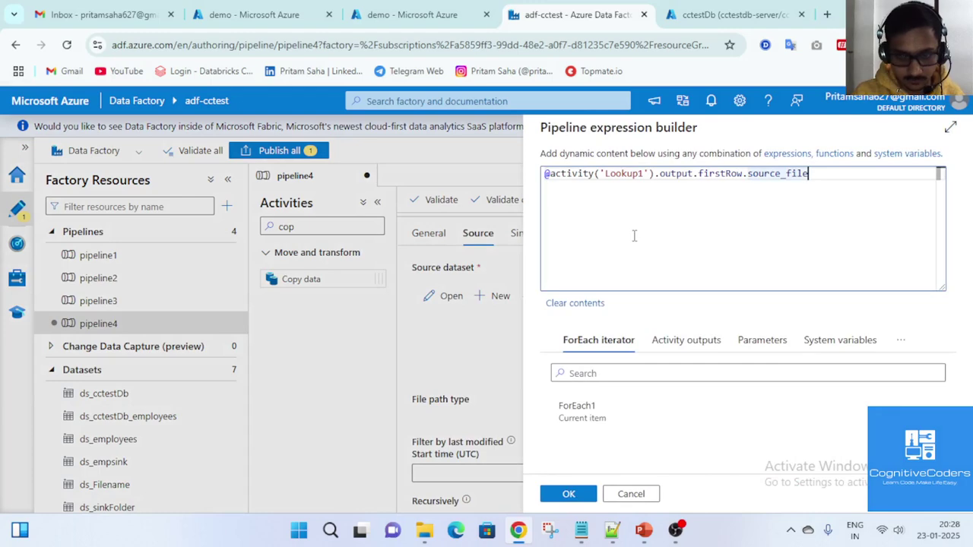
key(ctrl+a)
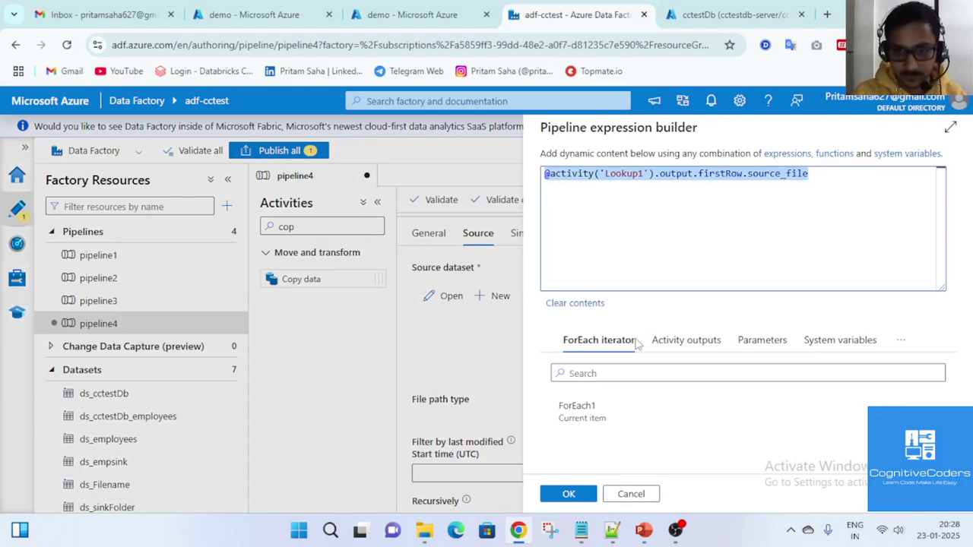
click(634, 497)
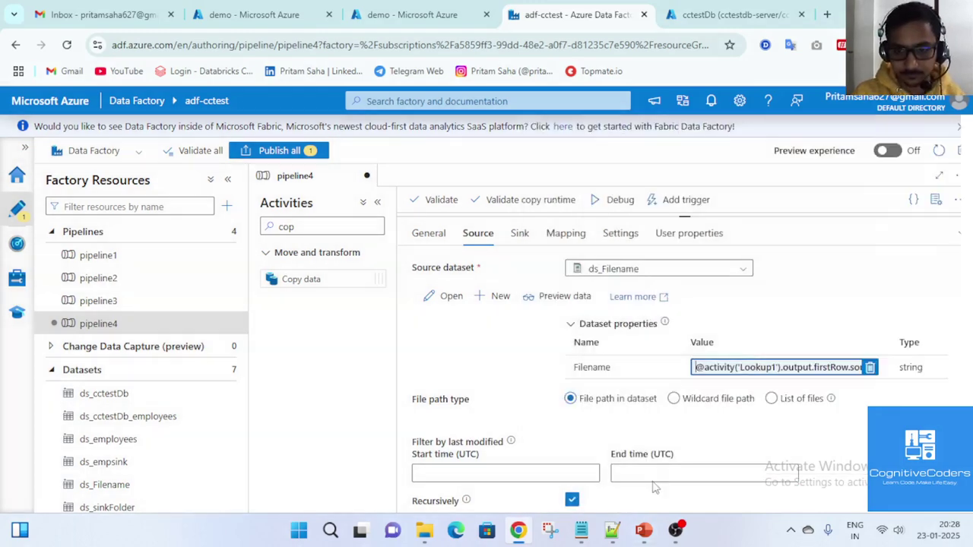
Set the Filename property of the Archiving activity's source dataset to the expression copied from Copy data1
click(959, 233)
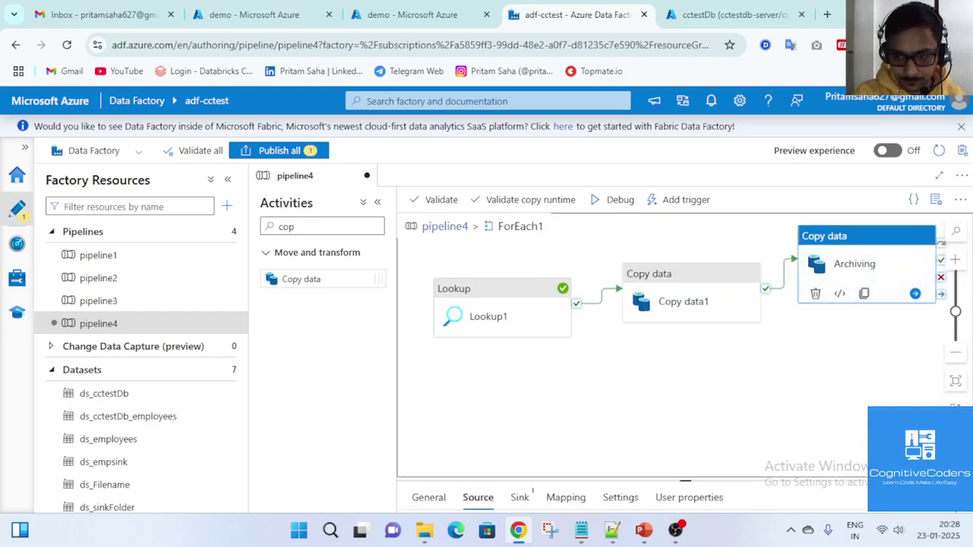
click(960, 497)
click(703, 368)
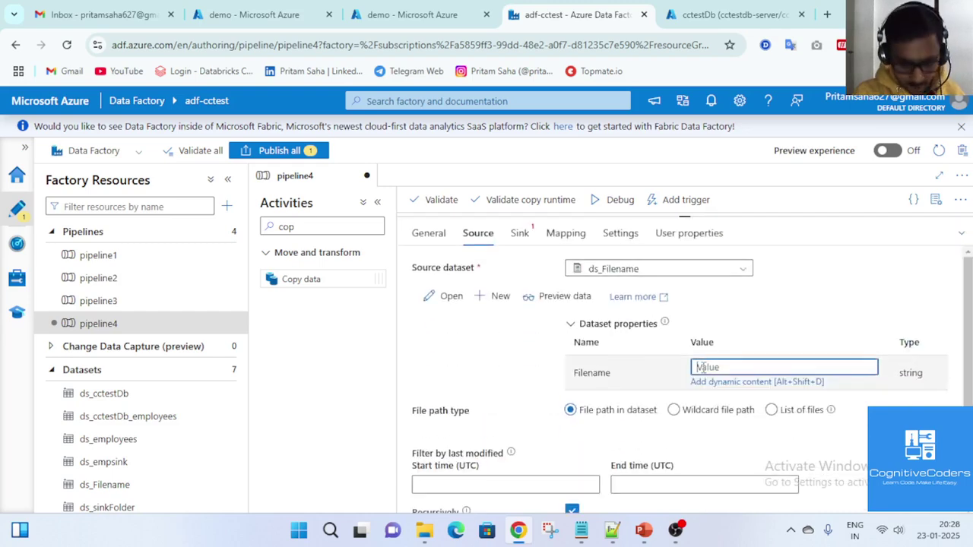
key(ctrl+v)
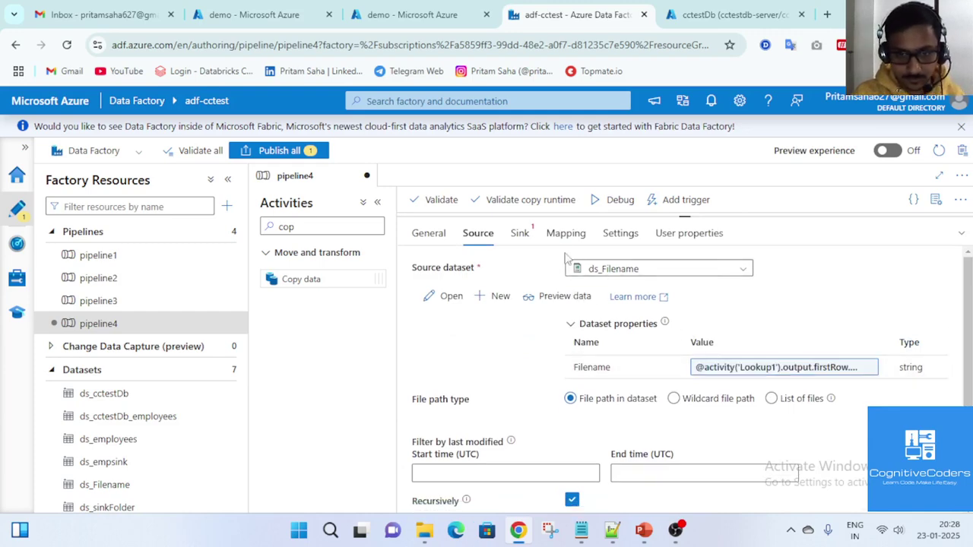
Set the sink dataset of the Archiving activity to ds_empsink, leaving its copy behavior unselected
click(521, 233)
click(647, 269)
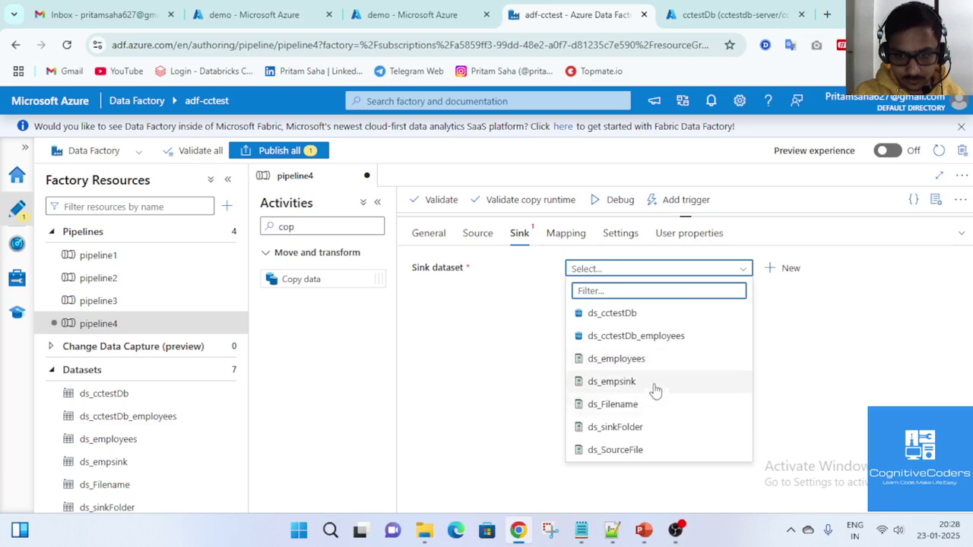
click(652, 429)
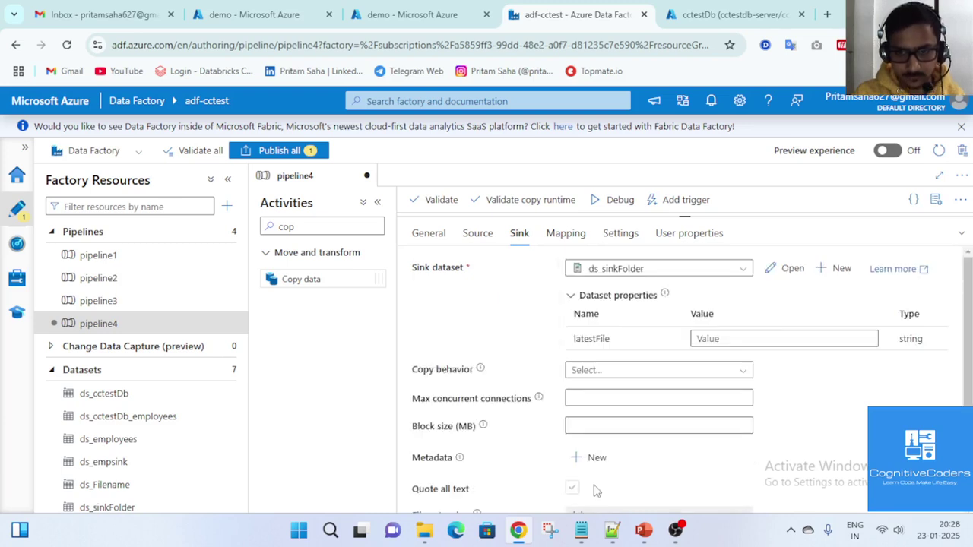
click(744, 270)
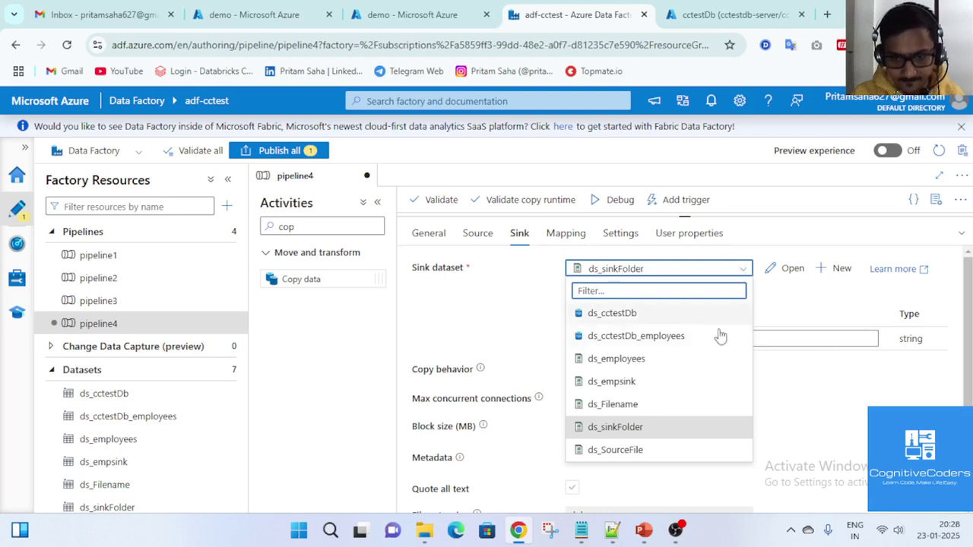
click(689, 382)
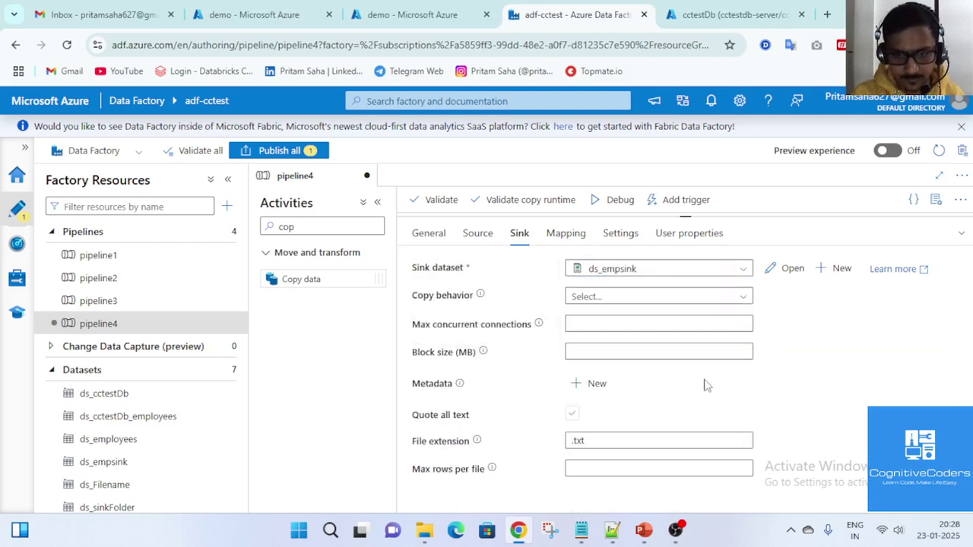
click(688, 301)
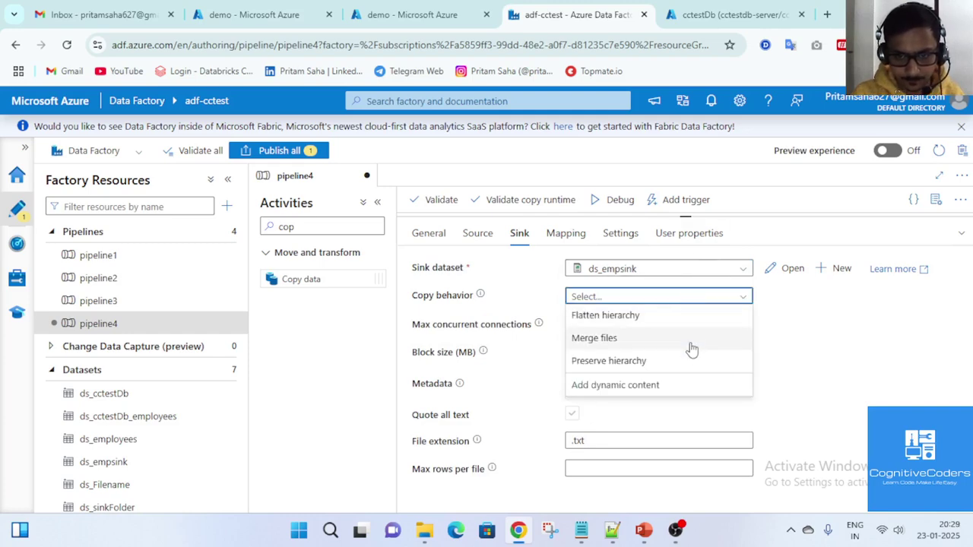
click(901, 337)
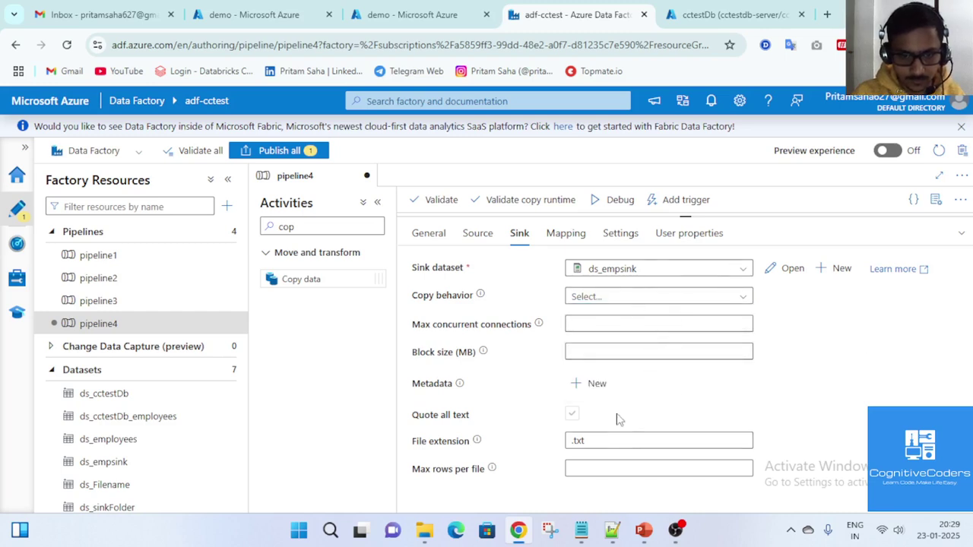
Review the source settings of the Archiving activity, including its Filename property and file path options
click(477, 233)
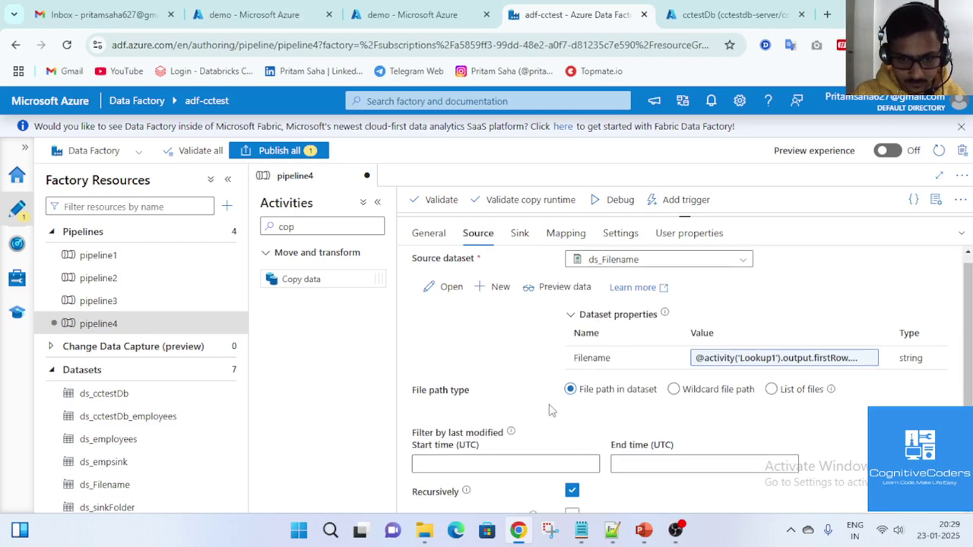
scroll(551, 411, down, 3)
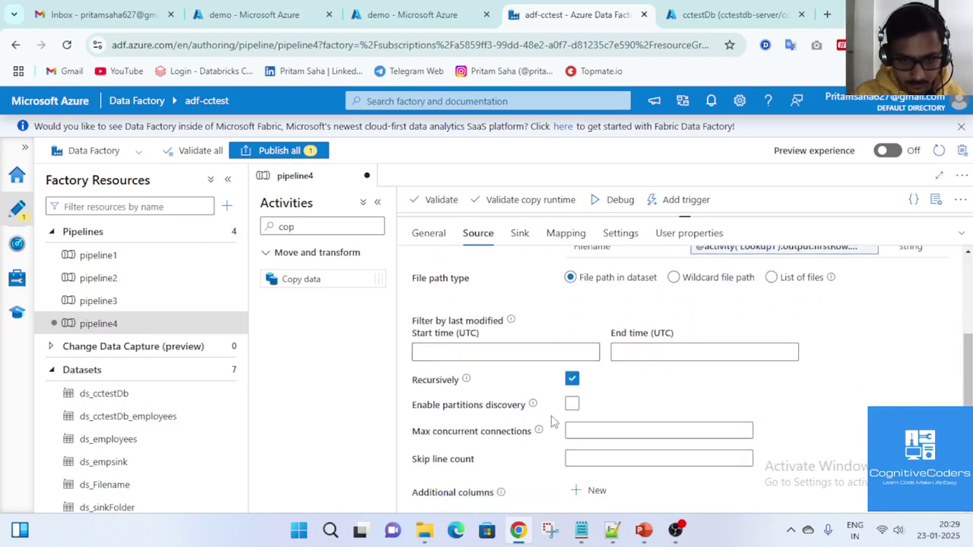
scroll(553, 422, up, 3)
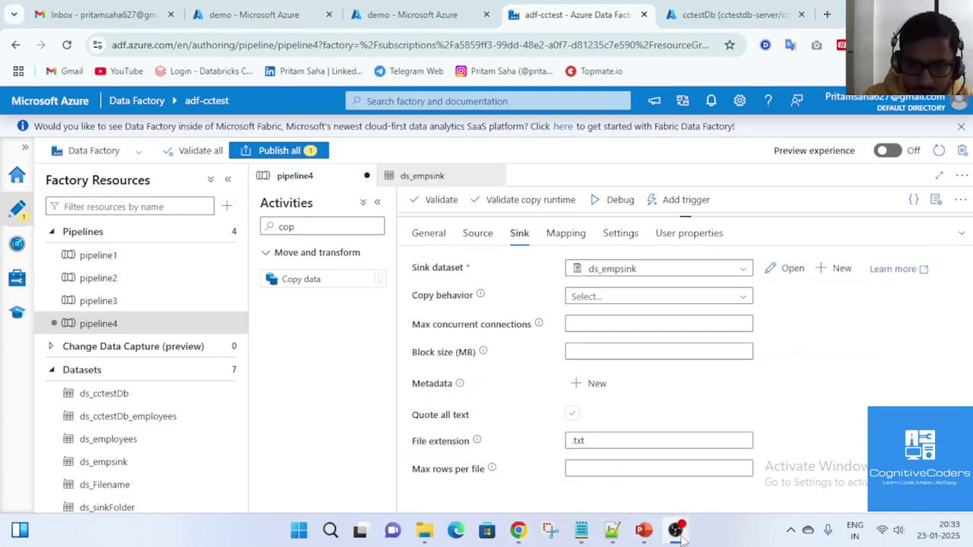
click(682, 540)
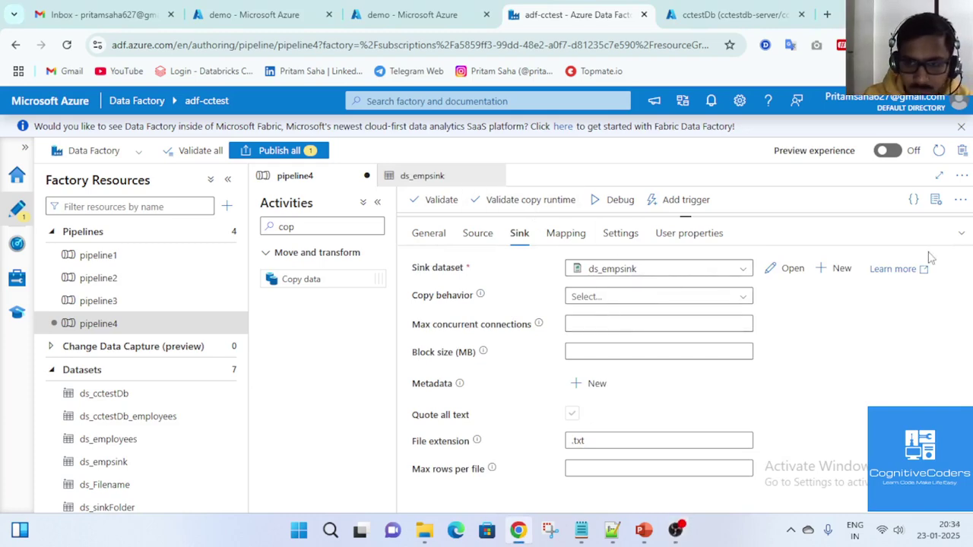
click(962, 233)
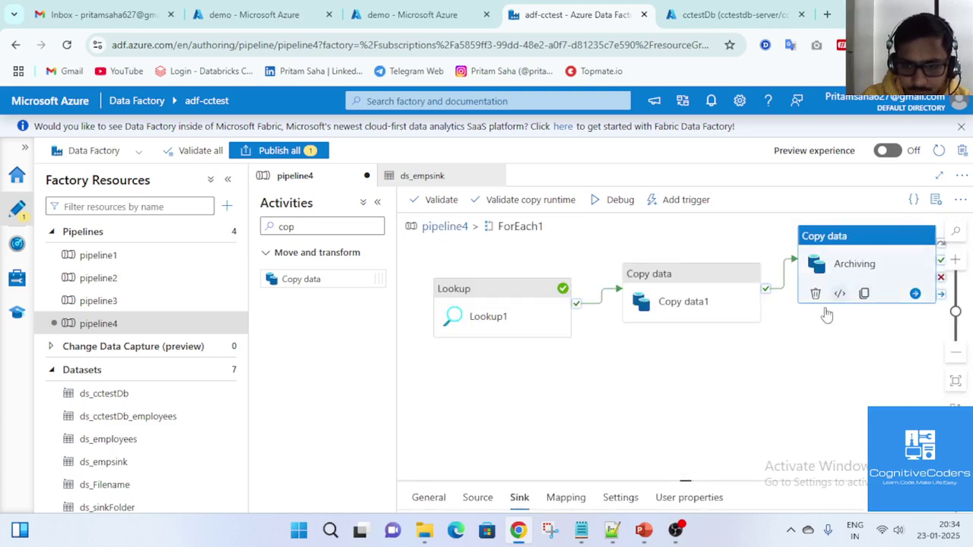
drag(780, 393, 661, 447)
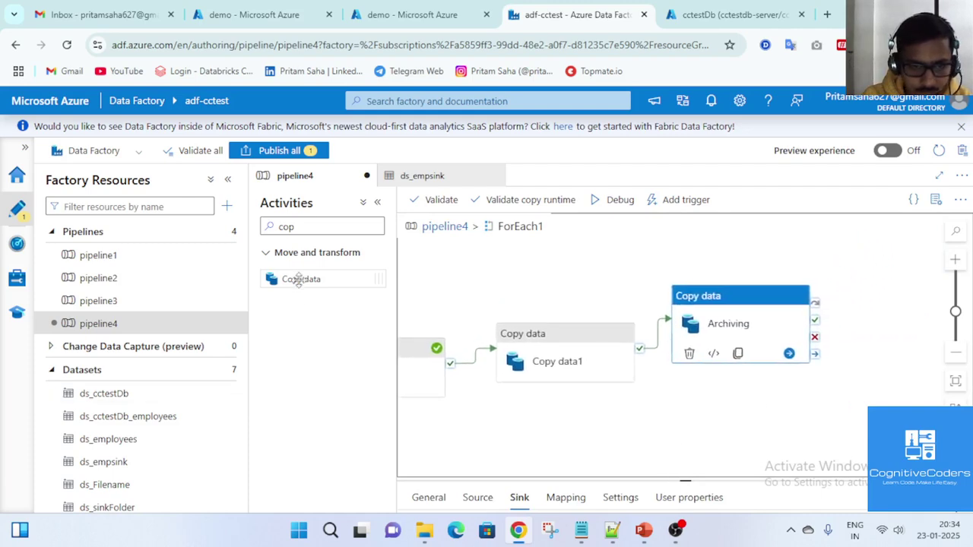
click(308, 225)
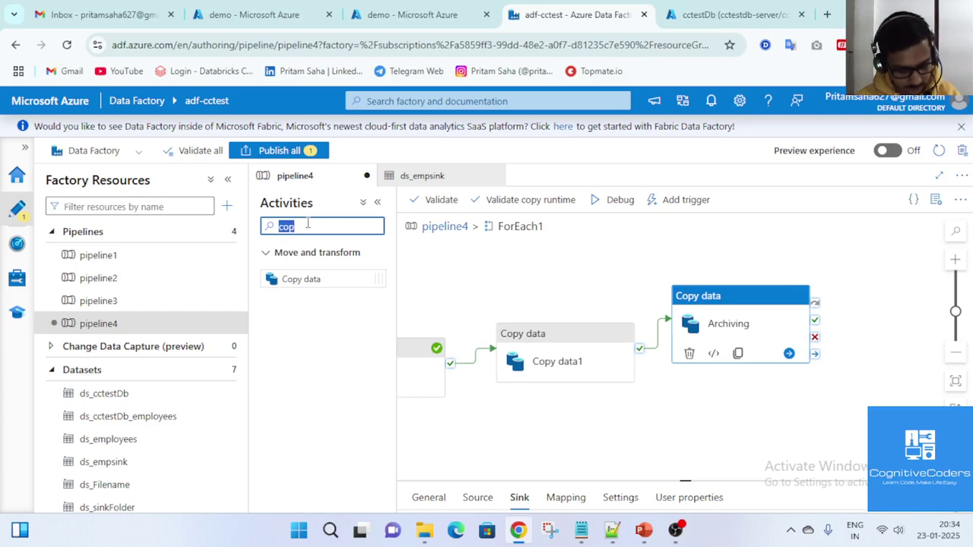
text(dele)
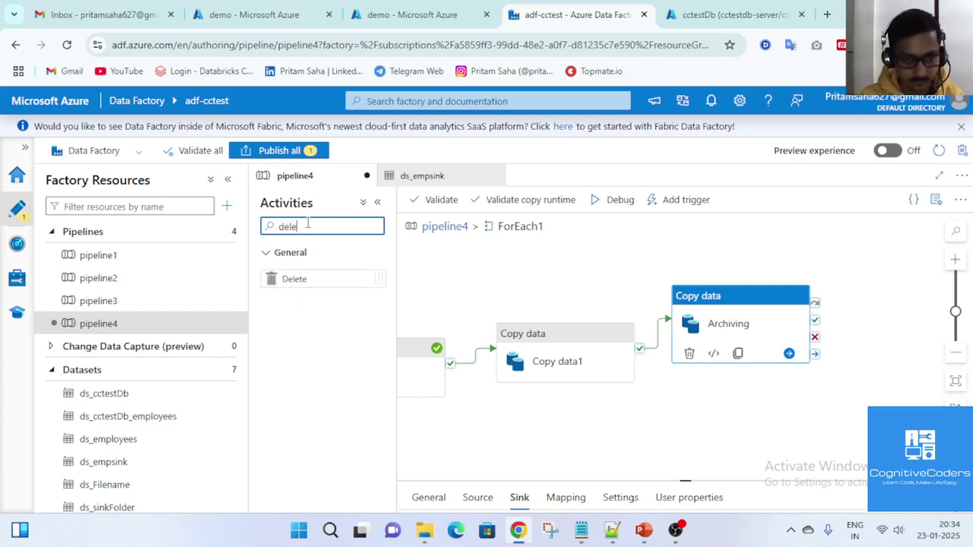
drag(363, 282, 932, 331)
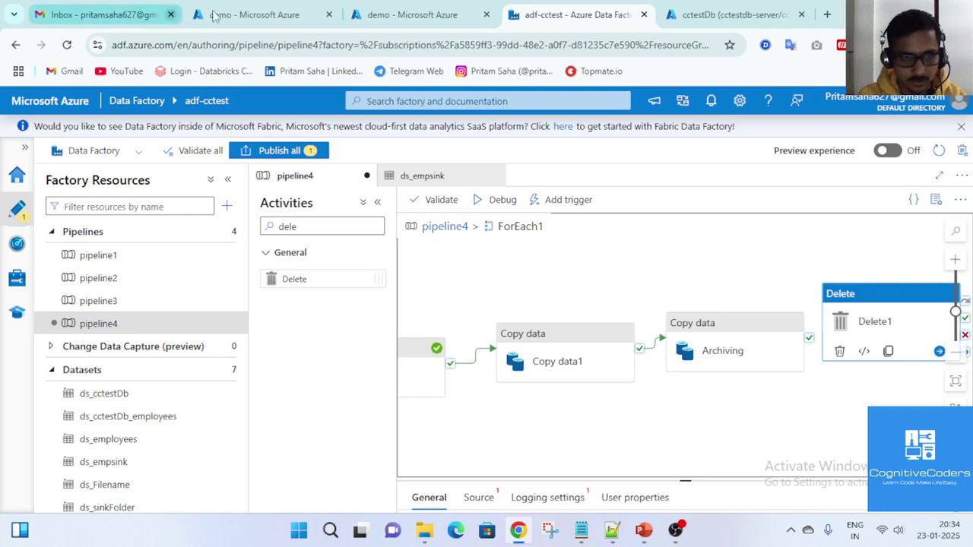
click(366, 17)
click(551, 15)
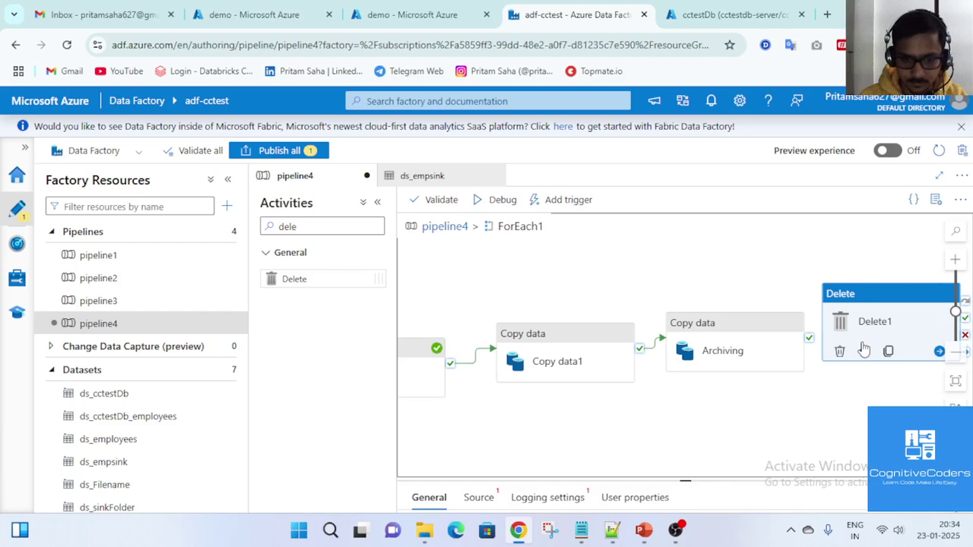
key(Delete)
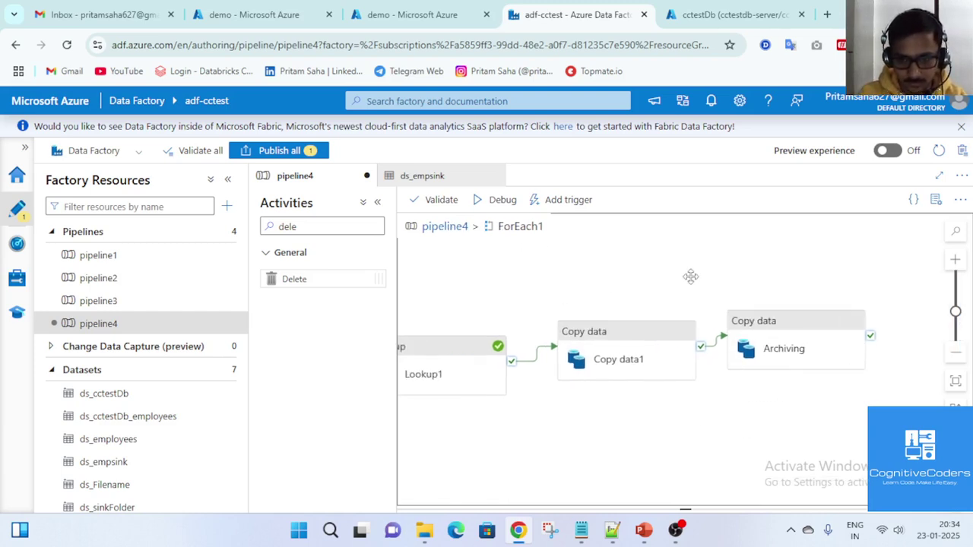
Return to the top level of pipeline4 and start a debug run
click(450, 227)
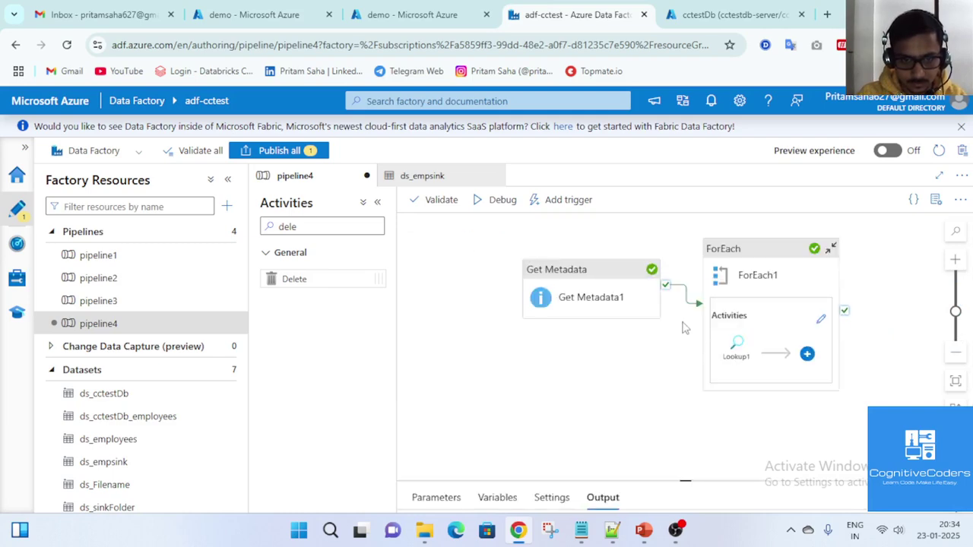
click(498, 201)
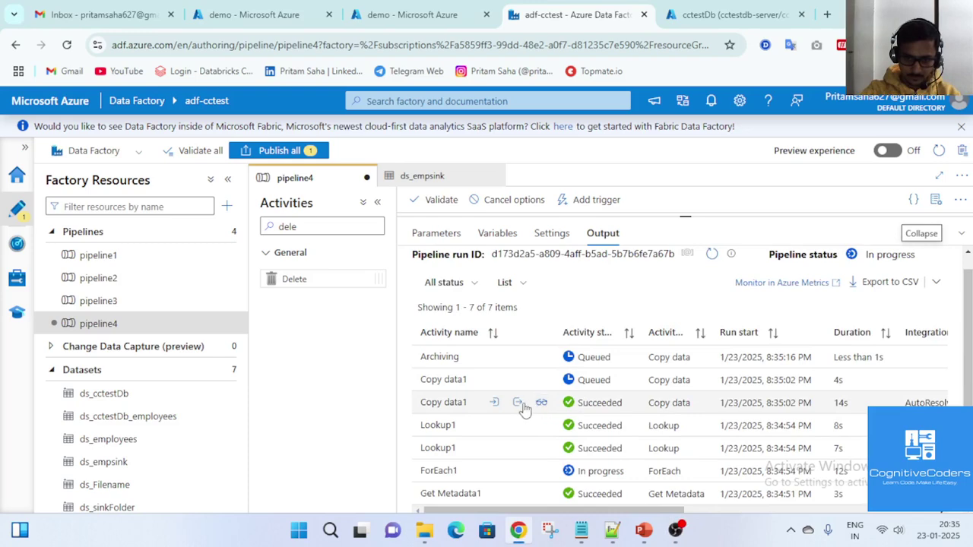
Examine the output and input JSON of the succeeded Copy data1 run, including its column mappings
click(519, 404)
scroll(517, 355, down, 10)
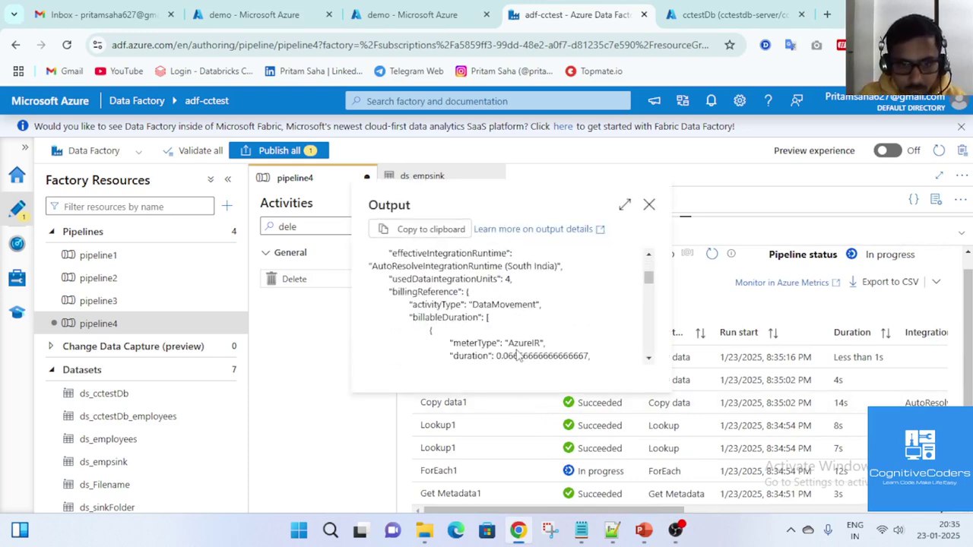
scroll(578, 304, up, 10)
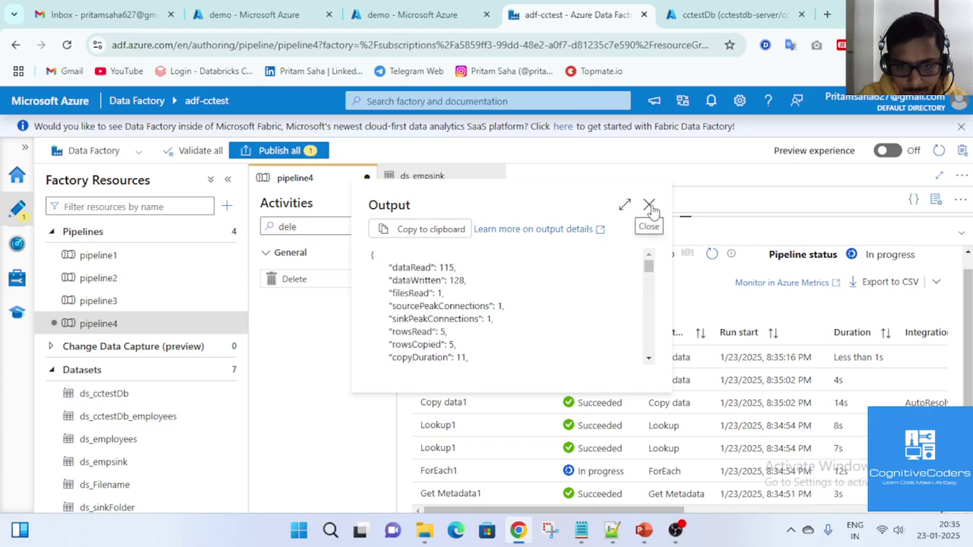
click(649, 205)
click(494, 404)
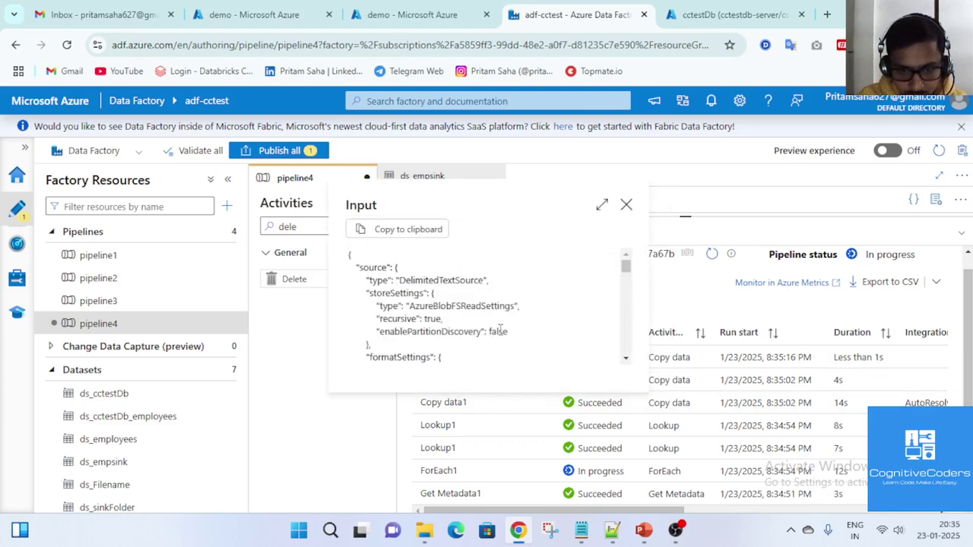
scroll(494, 325, down, 8)
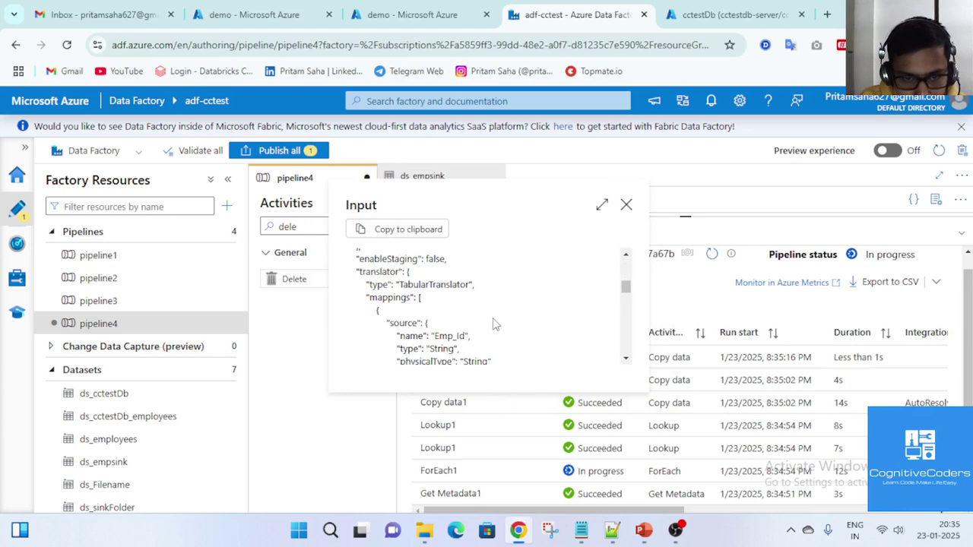
scroll(490, 325, up, 3)
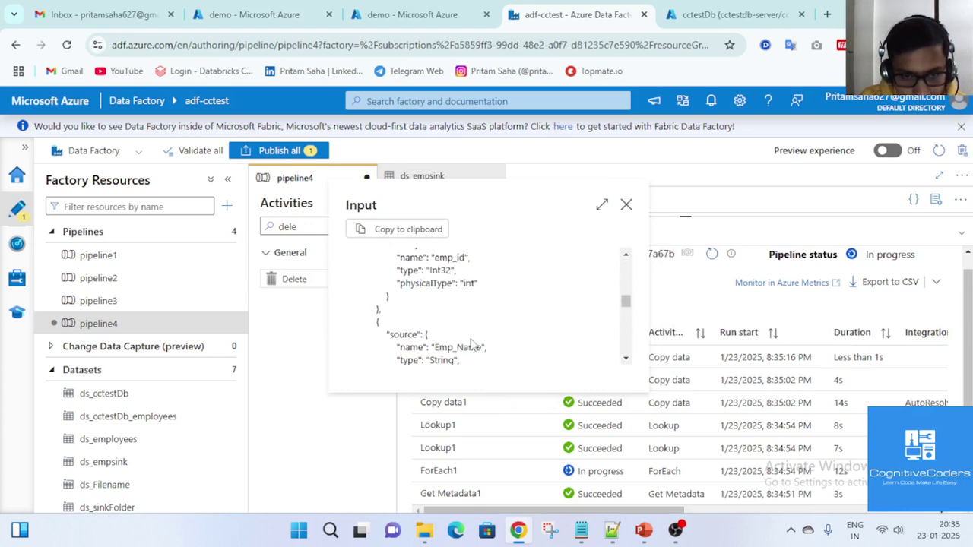
scroll(458, 348, down, 6)
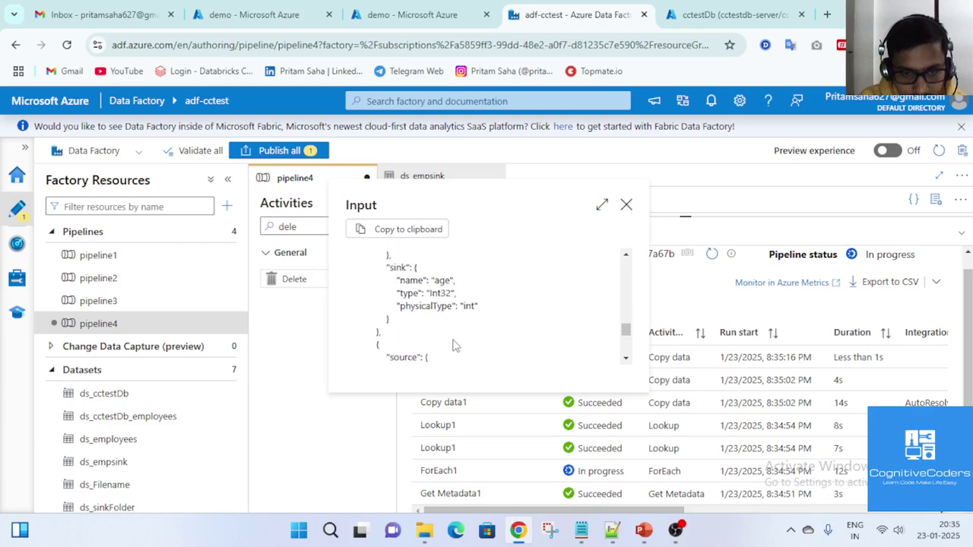
click(626, 205)
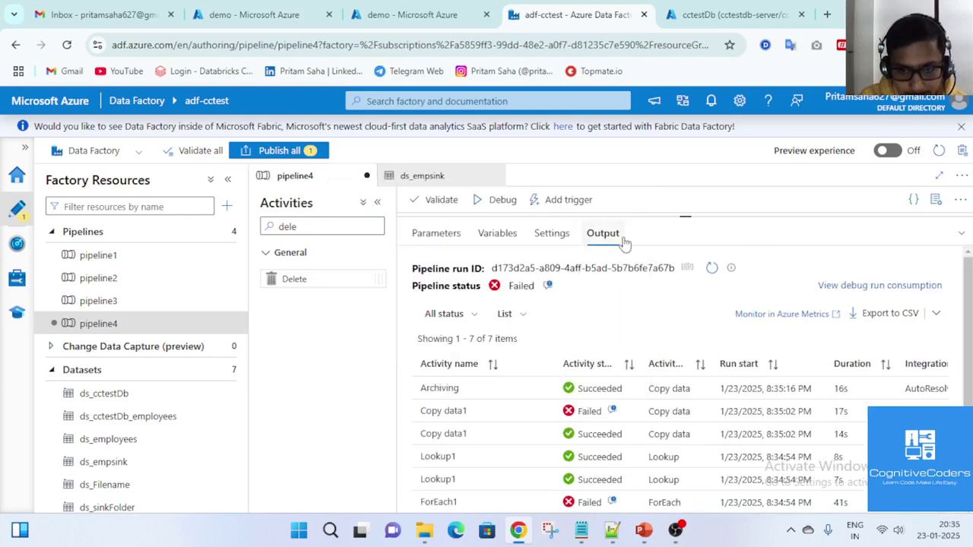
Check the output JSON of the failed ForEach1 activity in the debug run
scroll(539, 429, down, 1)
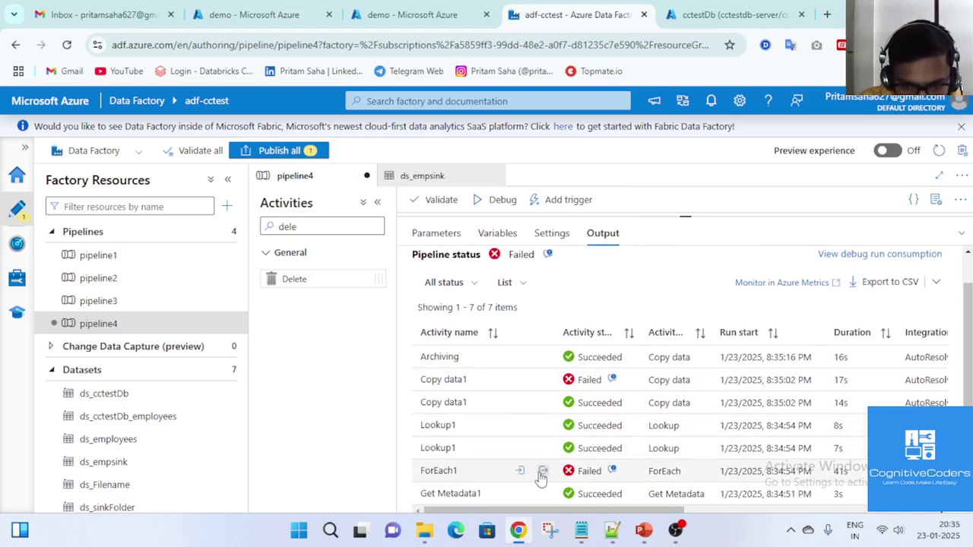
click(543, 472)
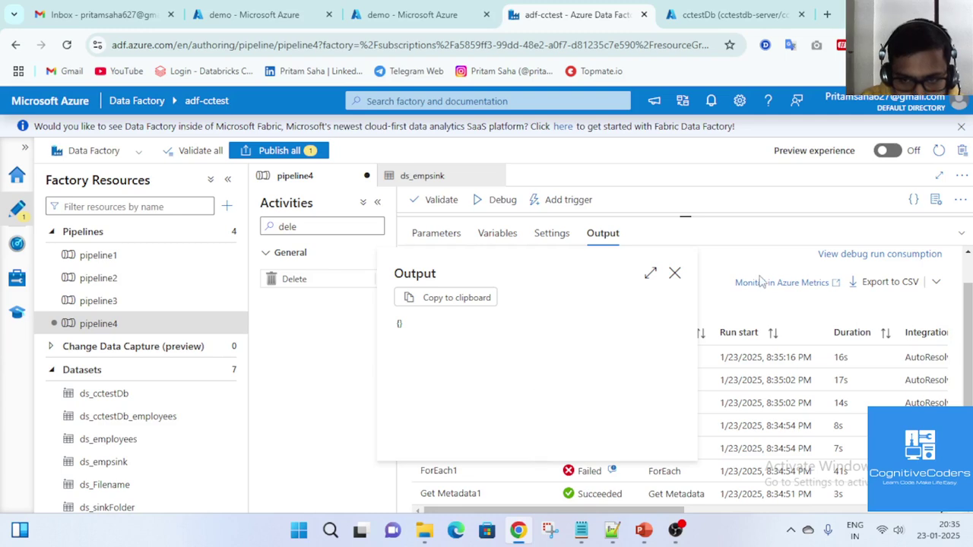
click(674, 275)
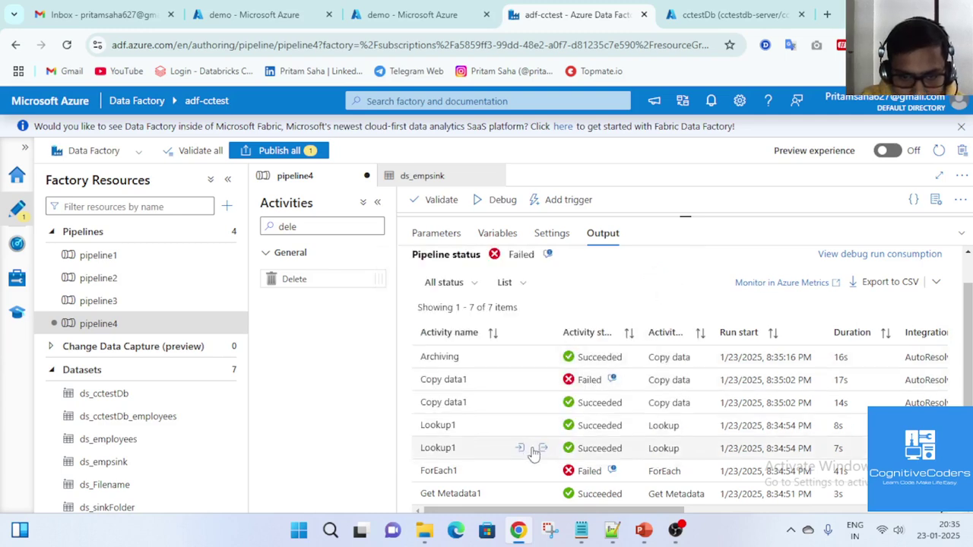
Inspect the output and input JSON of the failed Copy data1 run
scroll(535, 453, up, 1)
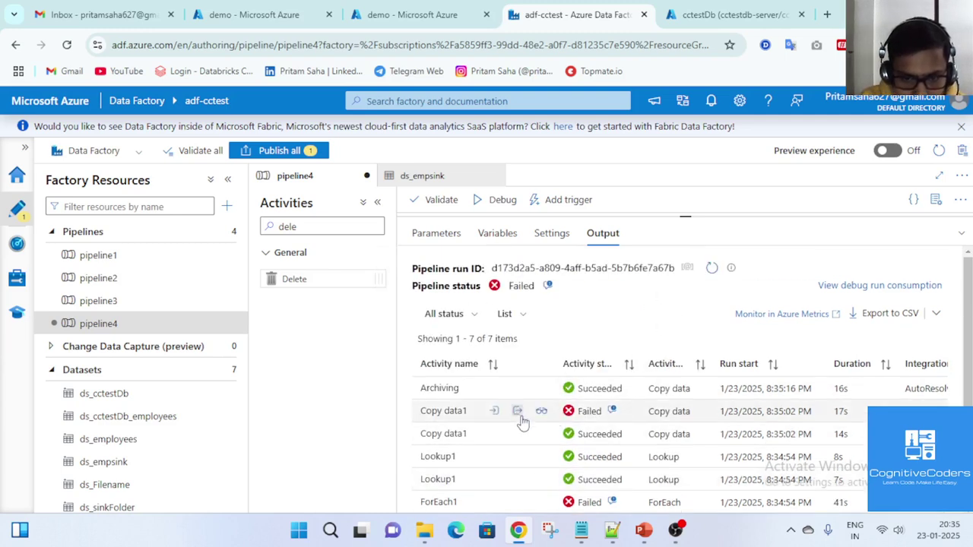
click(519, 412)
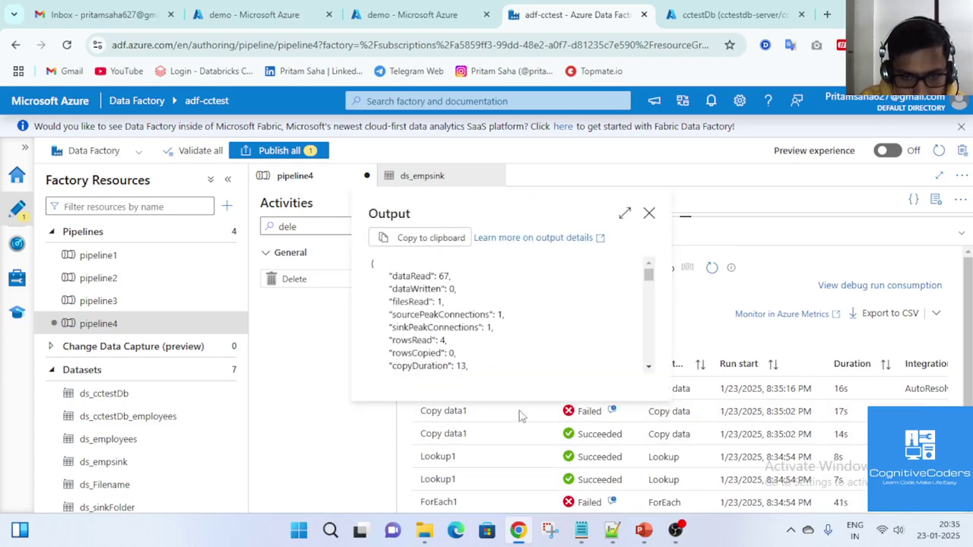
click(648, 213)
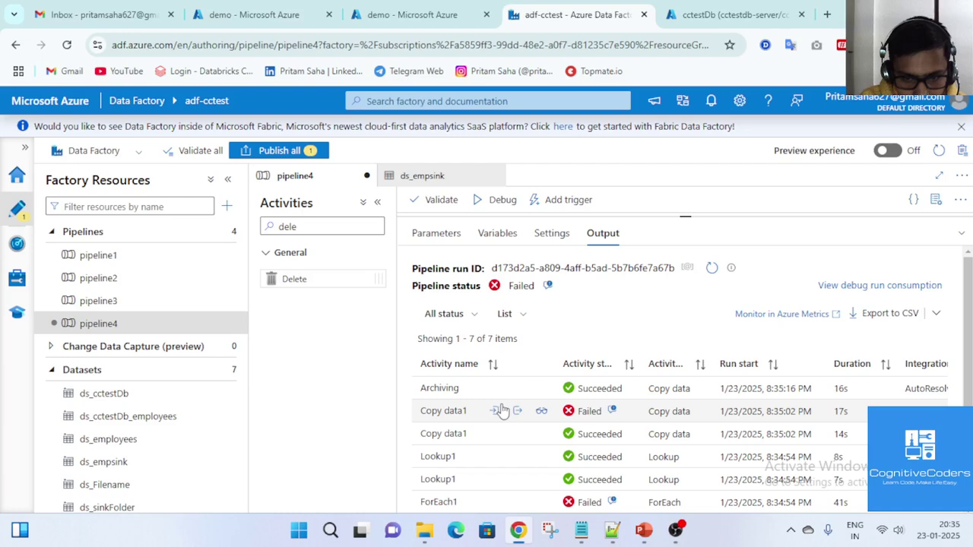
click(496, 411)
scroll(555, 289, down, 5)
scroll(561, 261, up, 5)
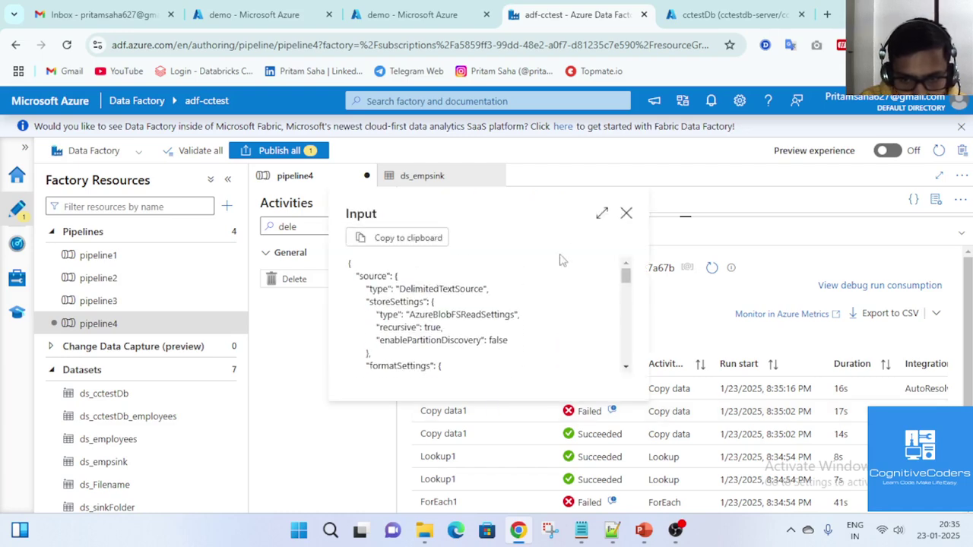
click(626, 215)
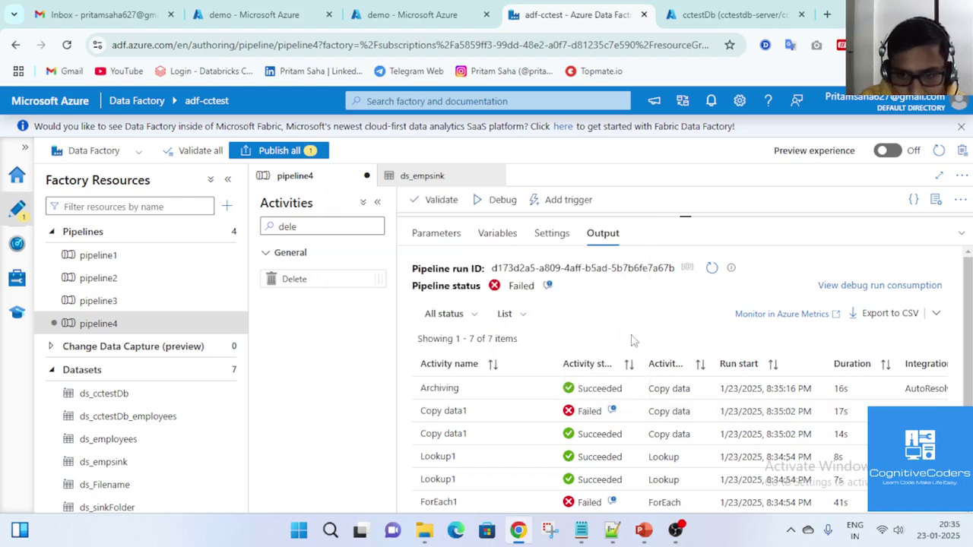
Read through the error details of the failed Copy data1 run and copy the error message
click(612, 410)
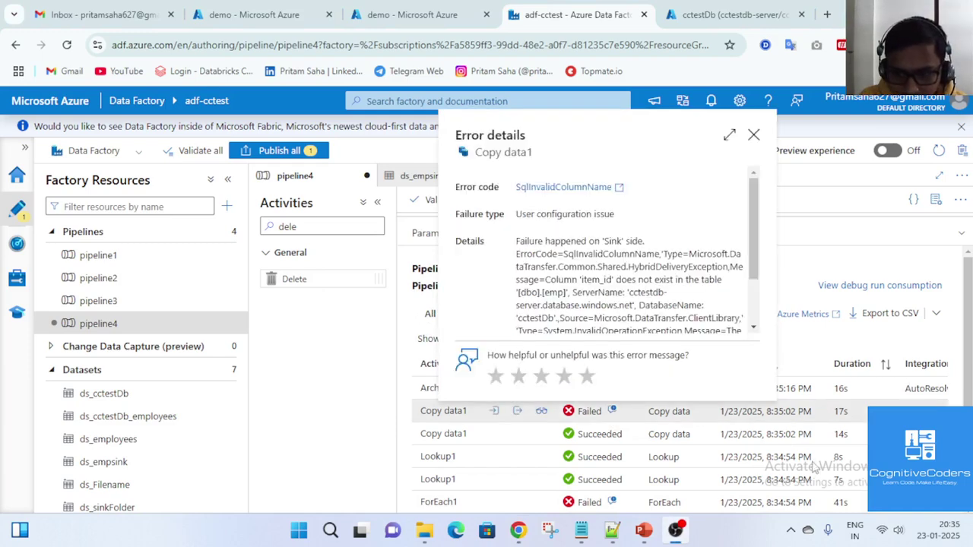
click(736, 241)
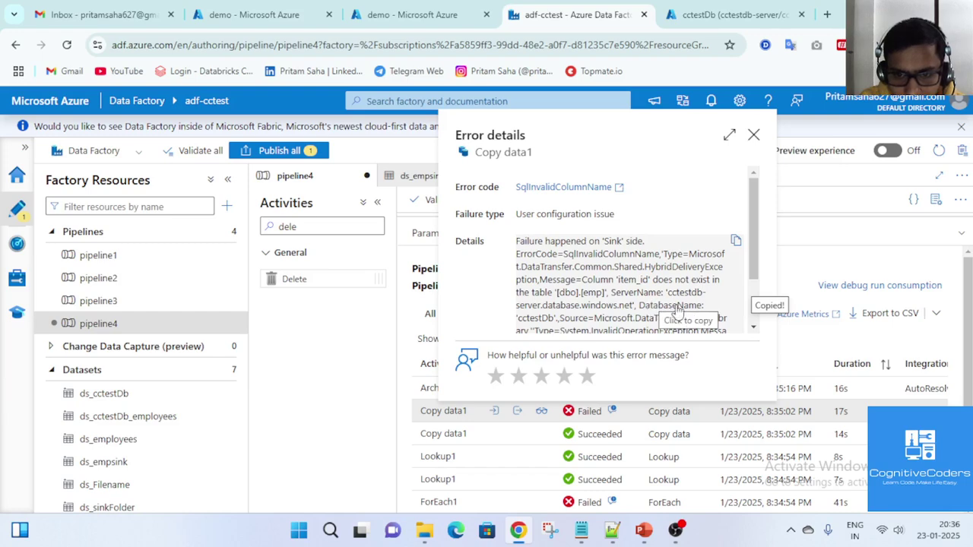
scroll(676, 335, down, 2)
scroll(672, 359, up, 2)
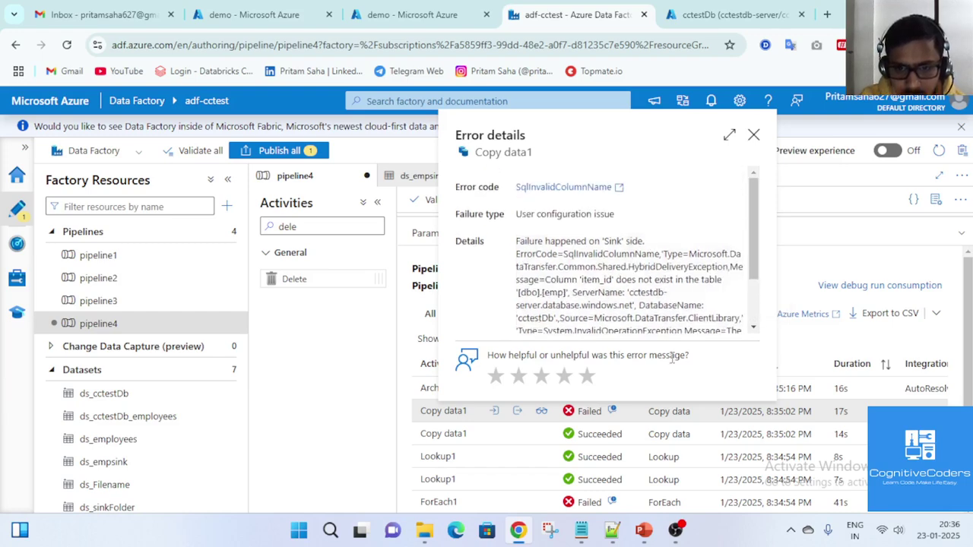
click(679, 529)
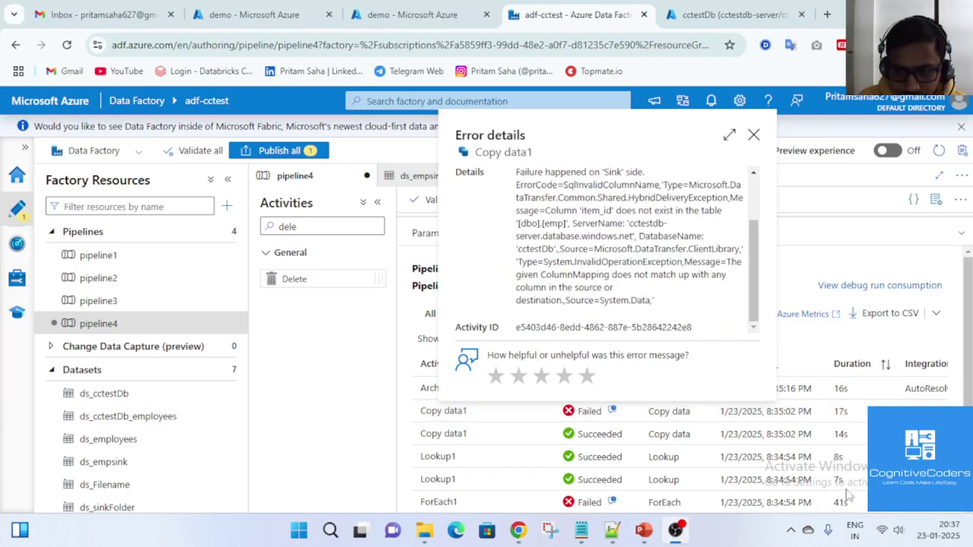
click(592, 221)
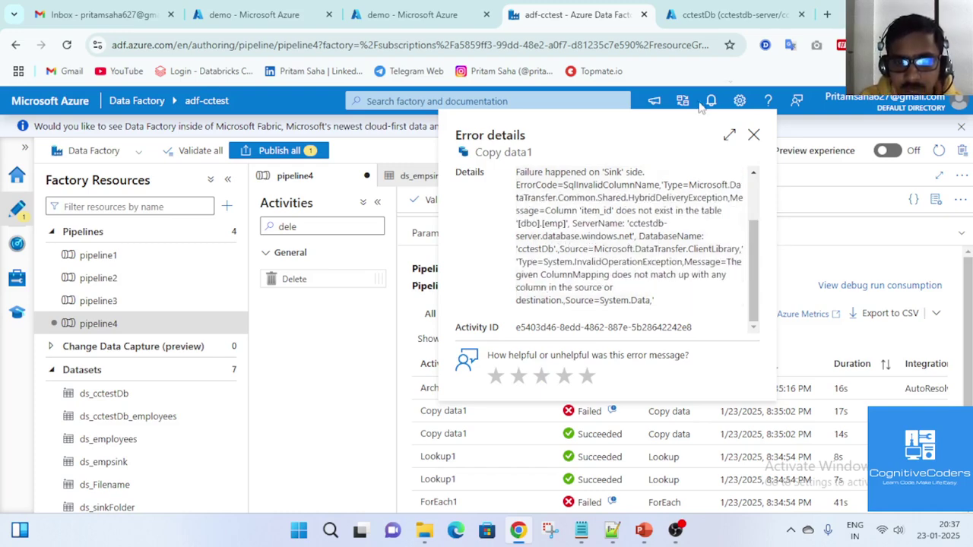
Check the sink table names for employees.csv and items.csv in the table_mappings results of the cctestDb query editor
click(722, 16)
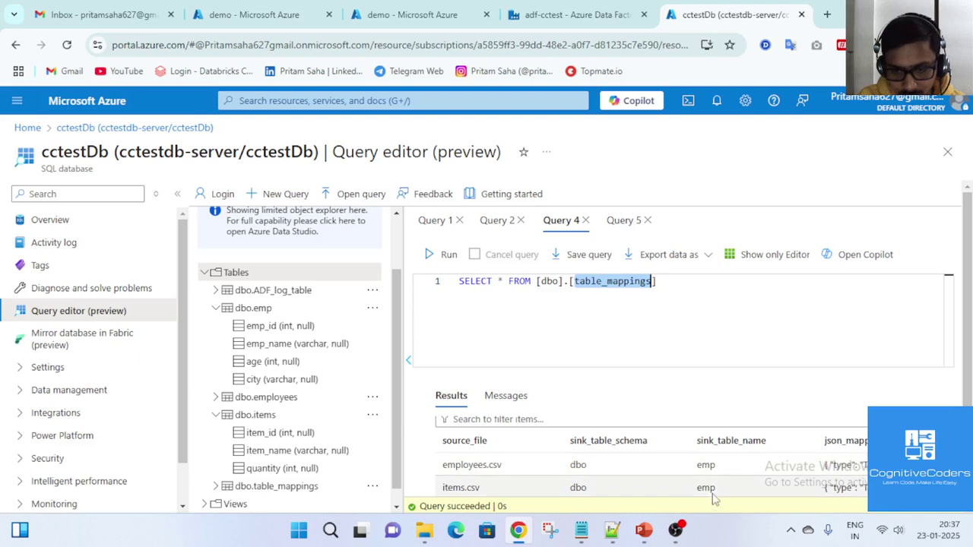
mouse_move(673, 536)
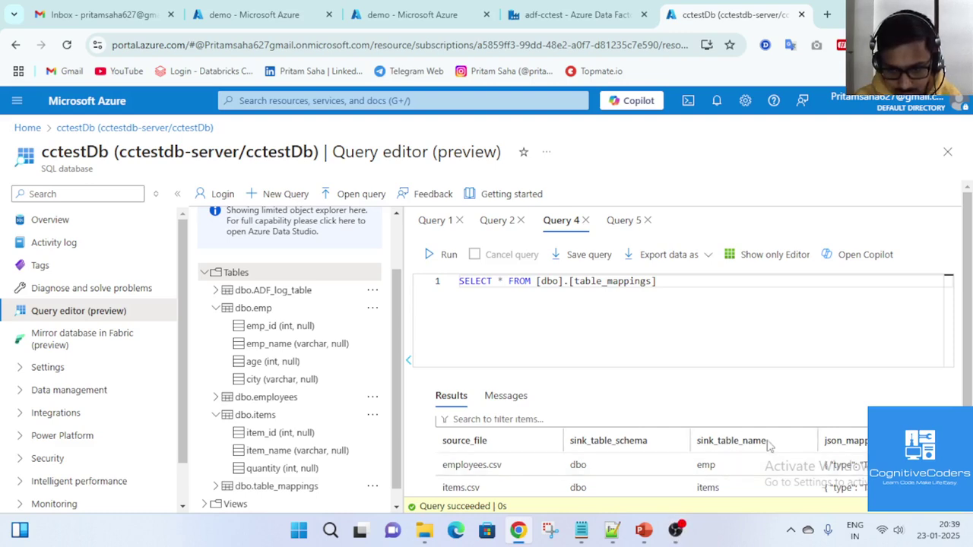
double_click(713, 465)
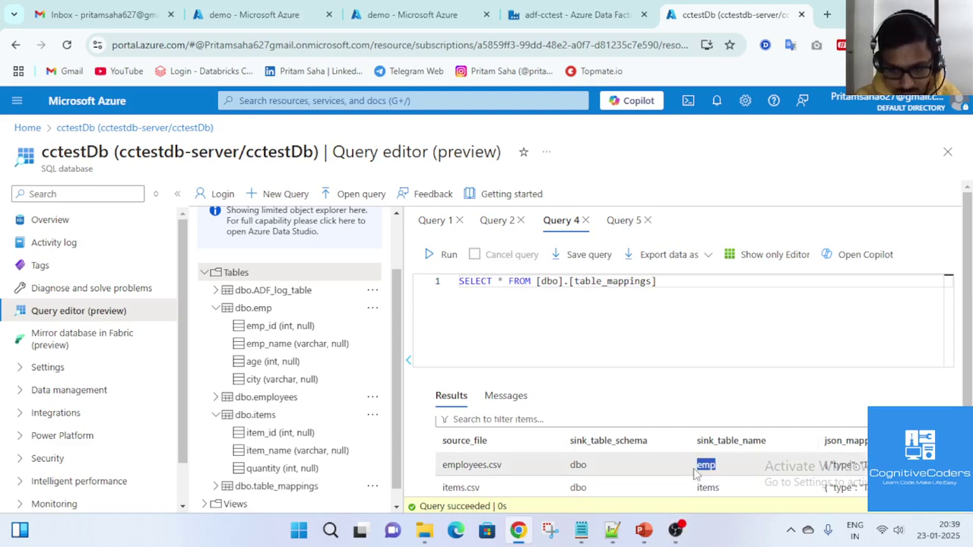
drag(730, 486, 713, 488)
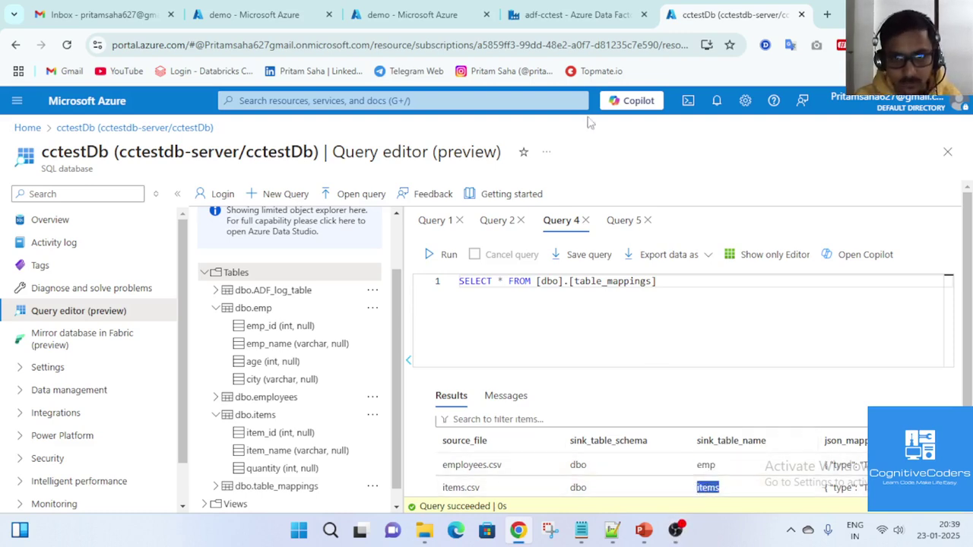
Return to pipeline4 in Data Factory, start a new debug run and show its activity statuses
click(578, 15)
click(754, 135)
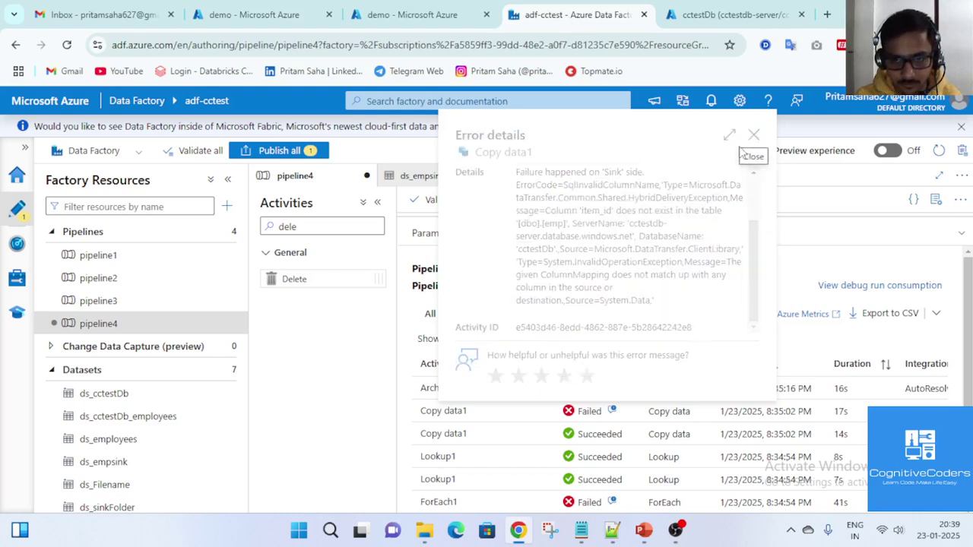
click(500, 199)
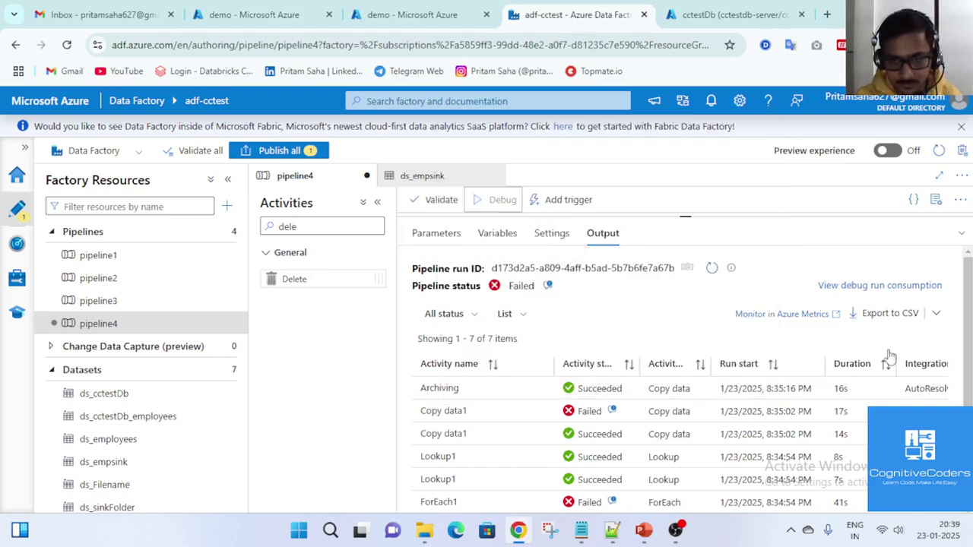
click(959, 234)
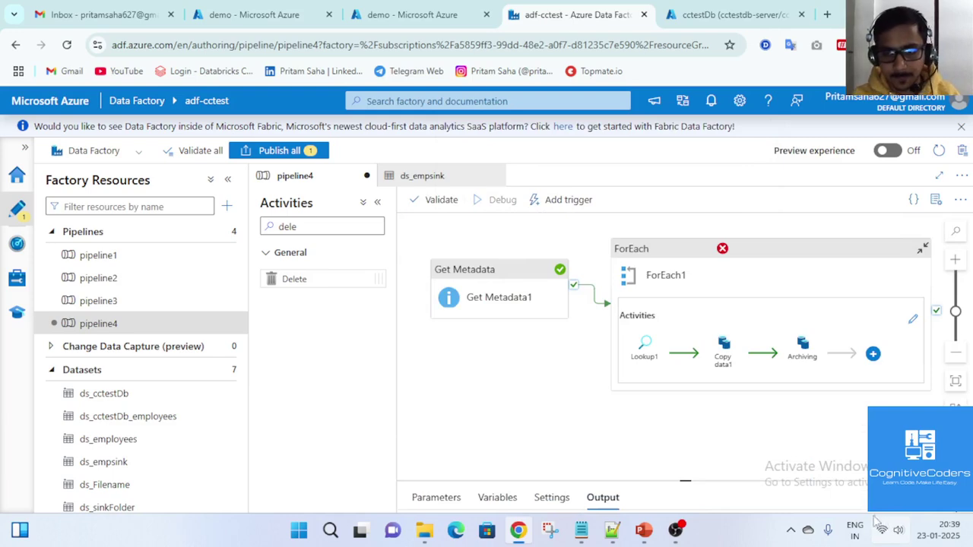
mouse_move(676, 532)
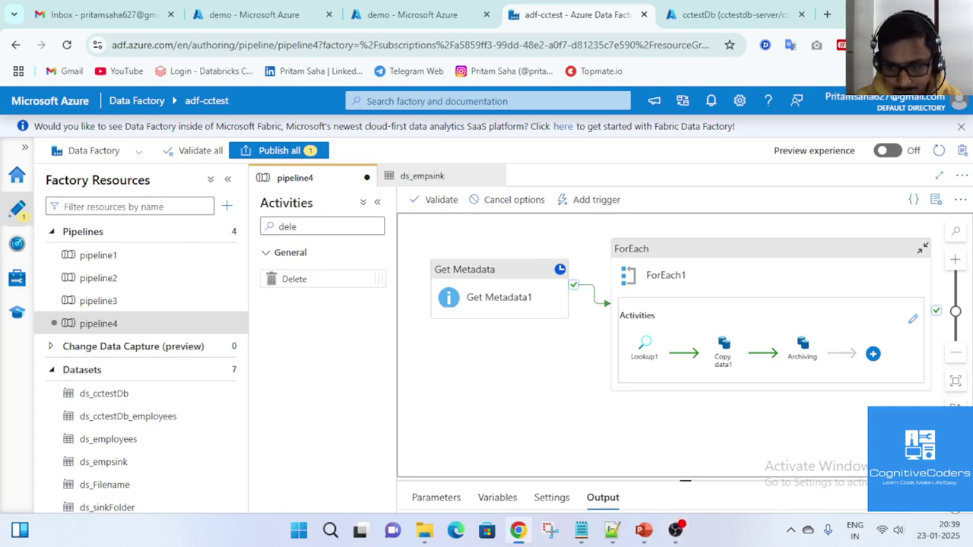
click(685, 481)
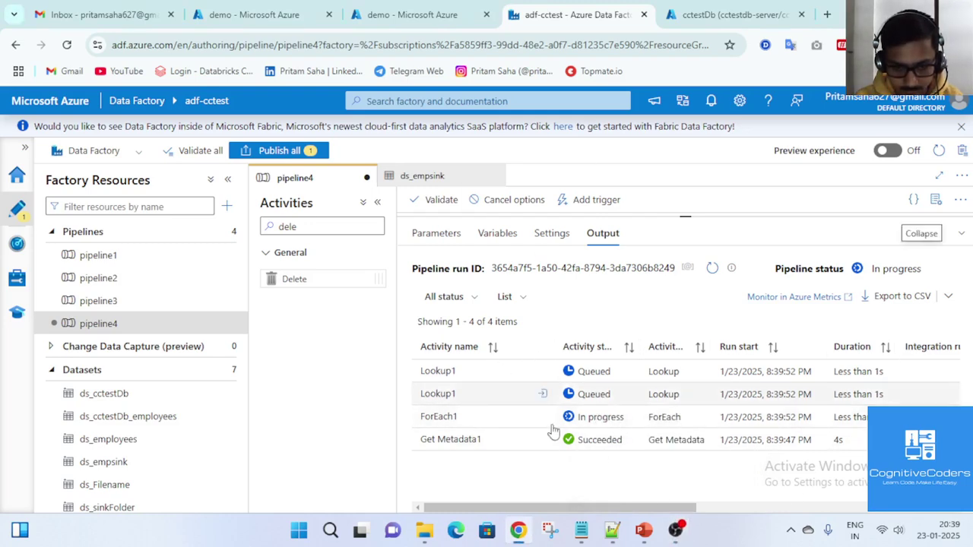
Recheck the items.csv sink table name in the table_mappings results and view the pipeline4 debug run status
click(711, 19)
click(589, 19)
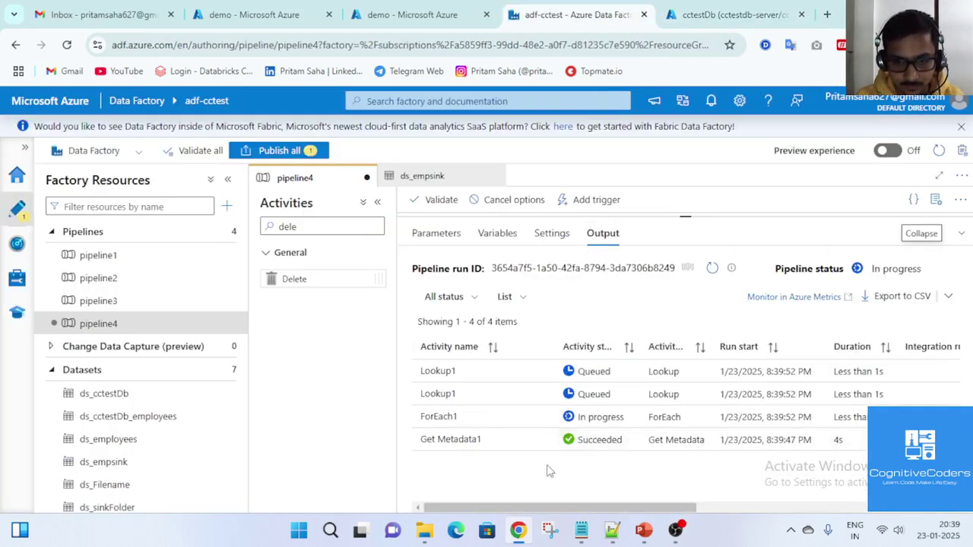
click(723, 21)
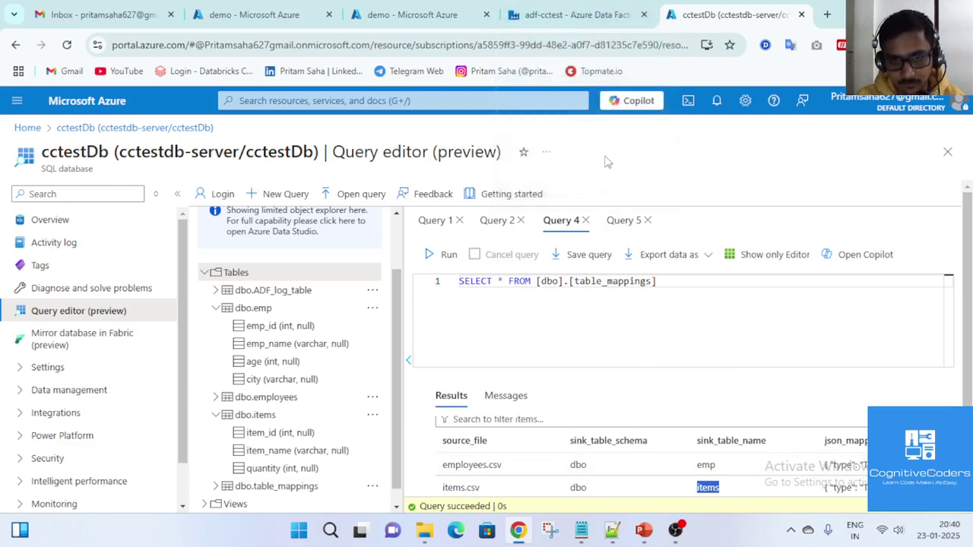
drag(721, 490, 703, 490)
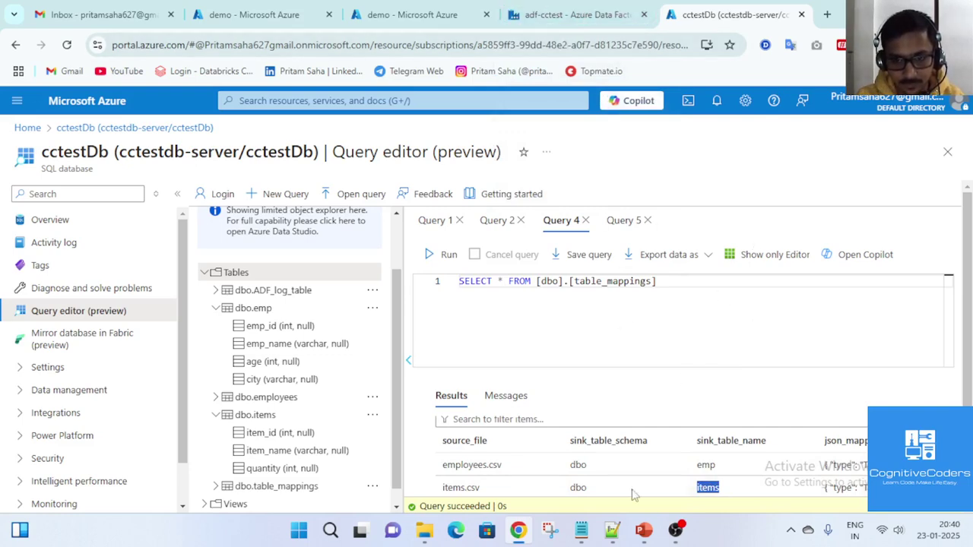
click(578, 15)
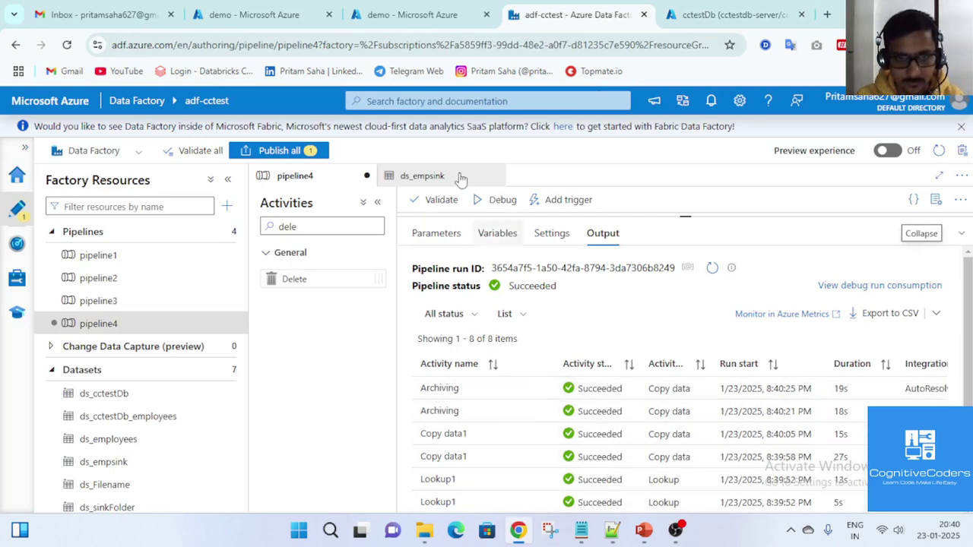
Switch to the cctestDb query editor, rerun the query on the items table and review the returned rows
click(730, 14)
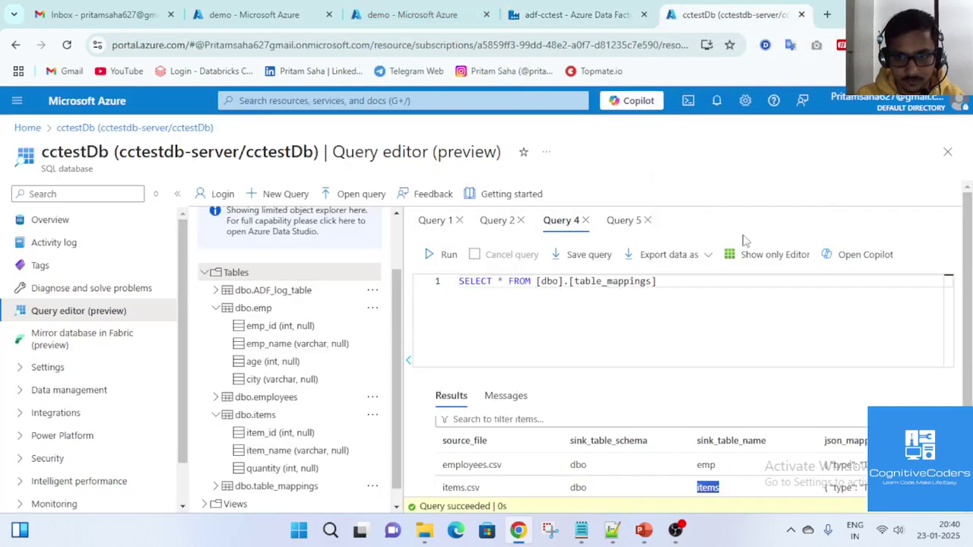
click(620, 221)
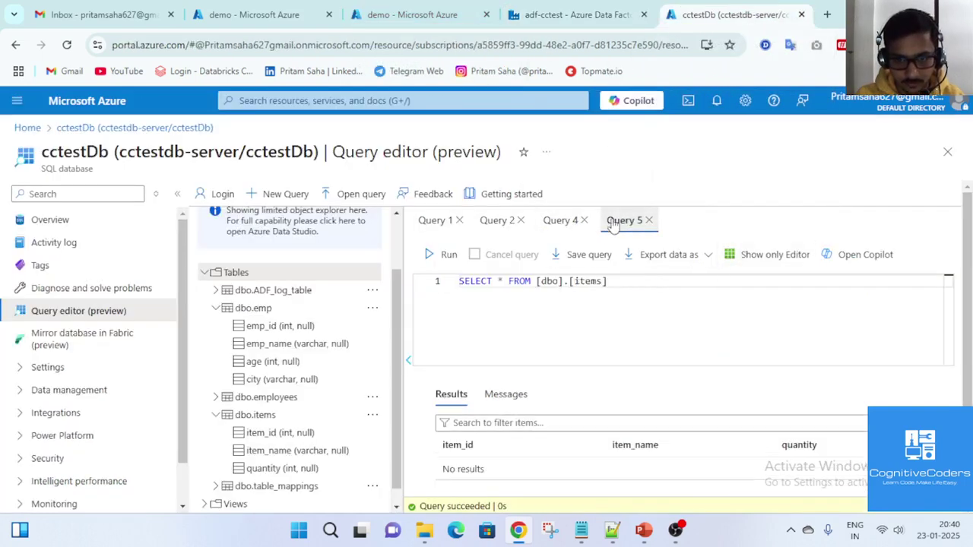
click(447, 255)
scroll(554, 496, down, 2)
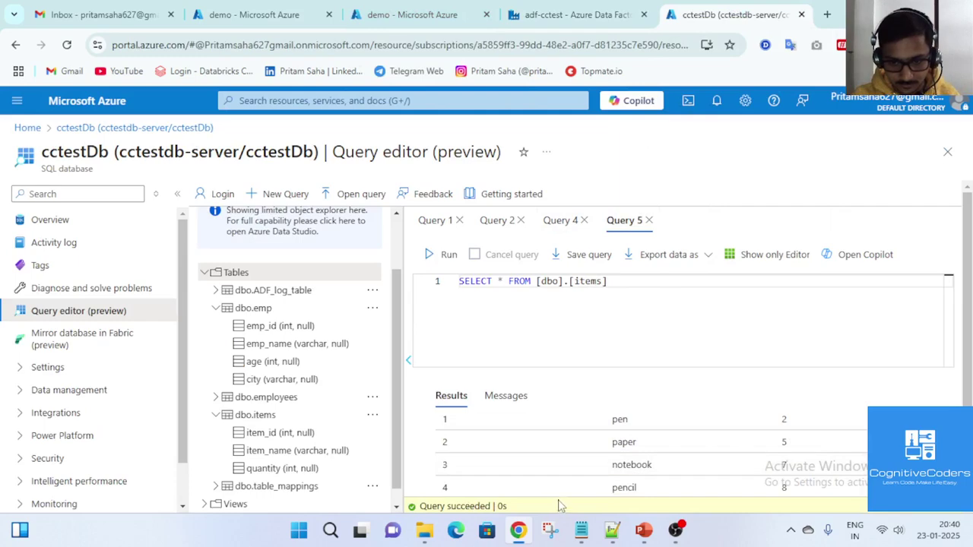
scroll(559, 498, up, 2)
Change the query to select everything from dbo.emp, run it and review the returned rows
click(598, 281)
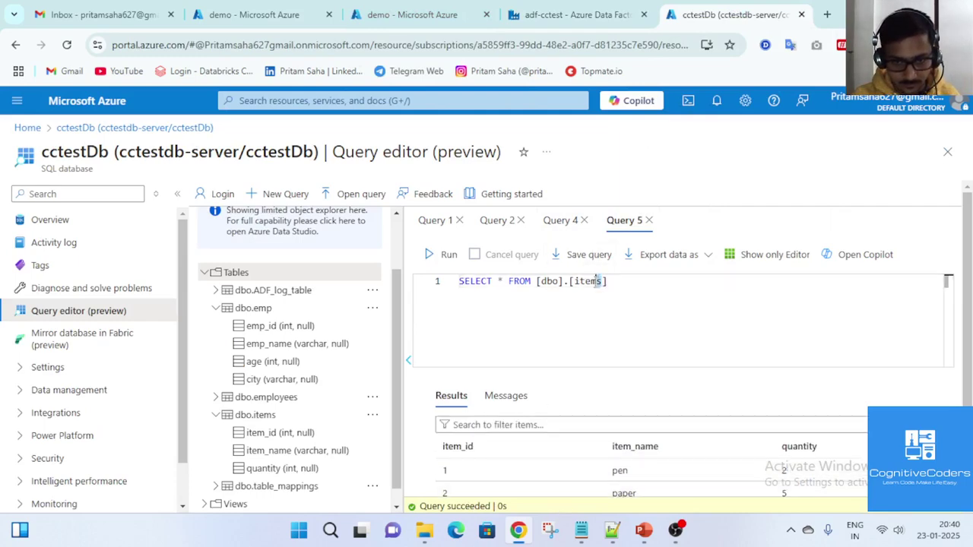
text(emp)
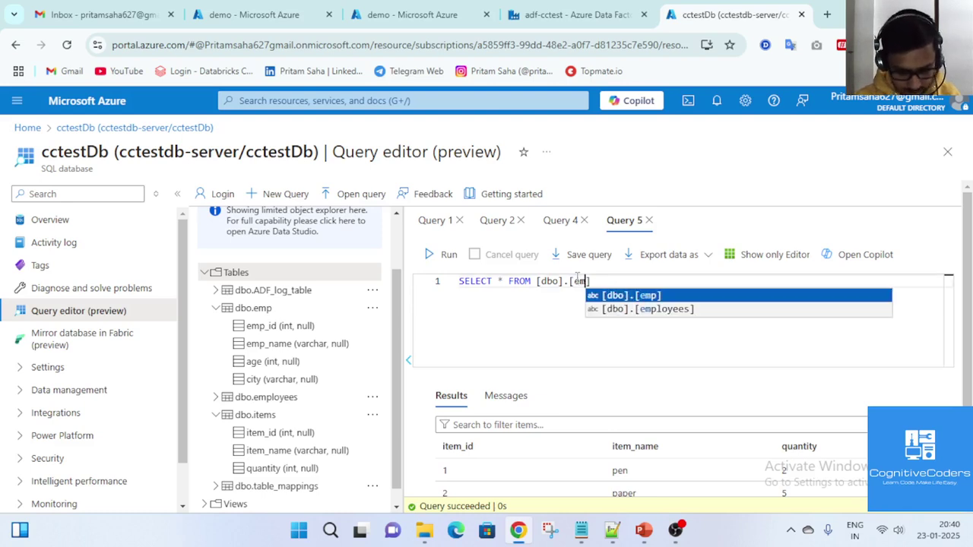
click(447, 255)
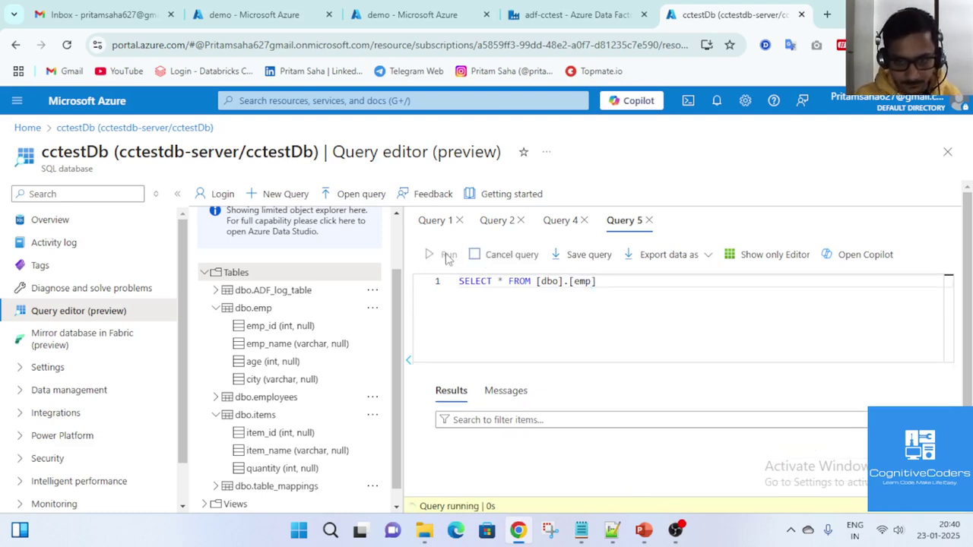
scroll(596, 466, down, 1)
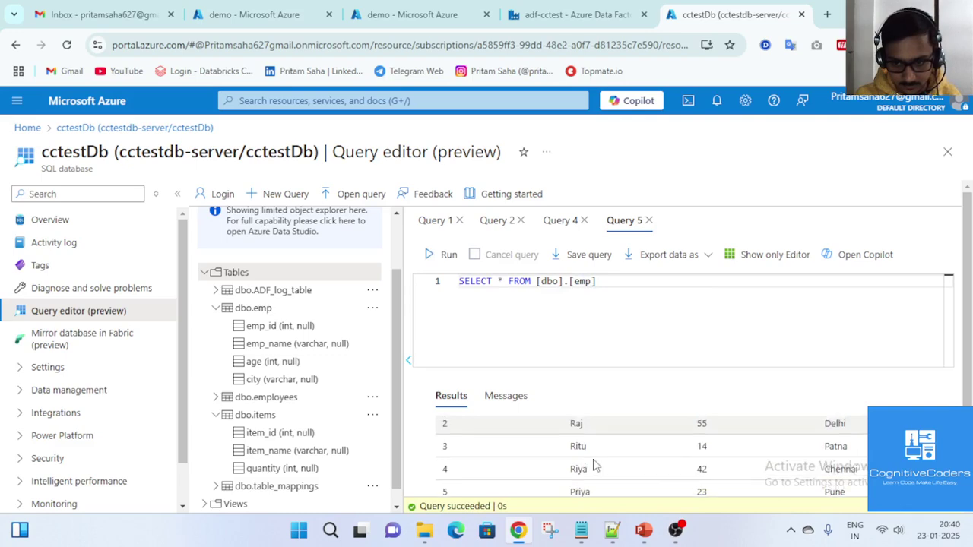
scroll(595, 465, up, 3)
scroll(595, 466, down, 2)
scroll(596, 466, up, 2)
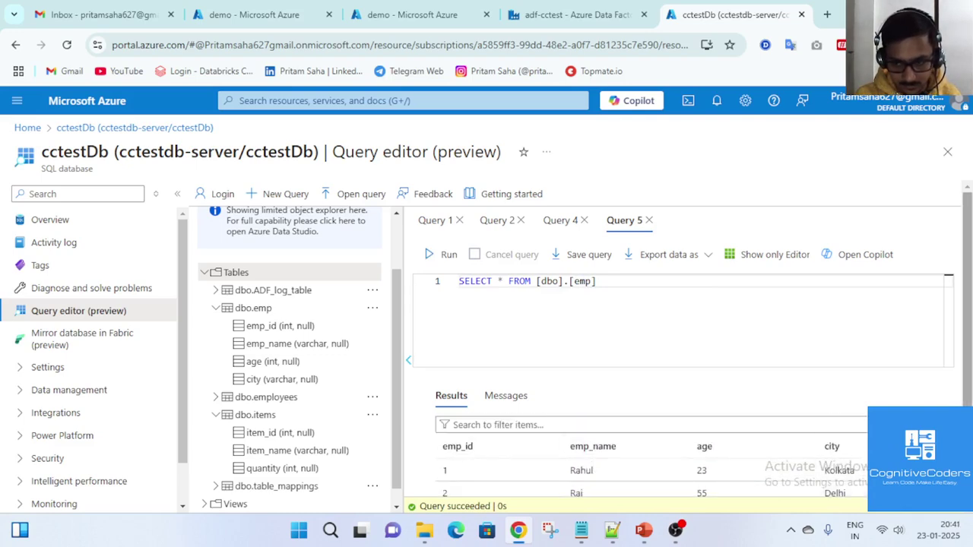
scroll(595, 465, down, 3)
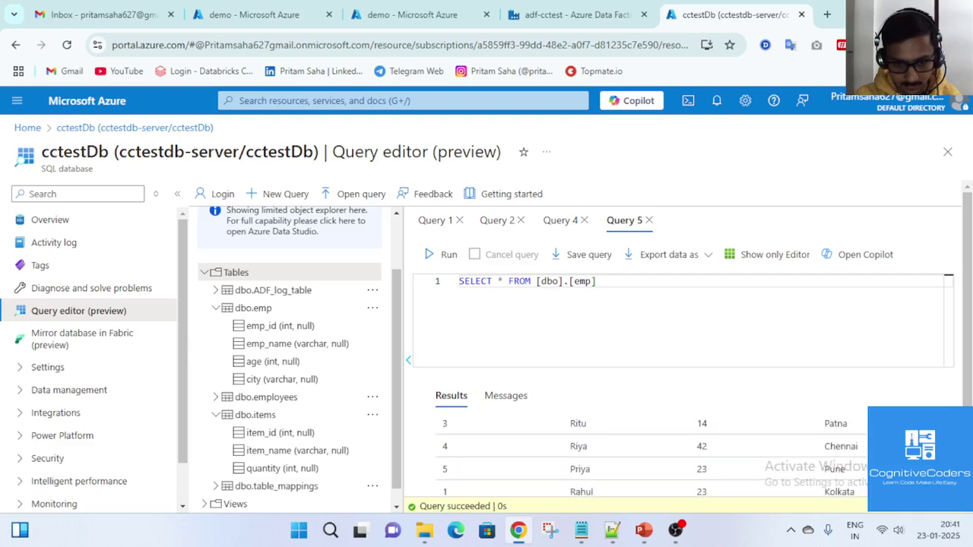
scroll(595, 465, up, 2)
scroll(596, 466, down, 1)
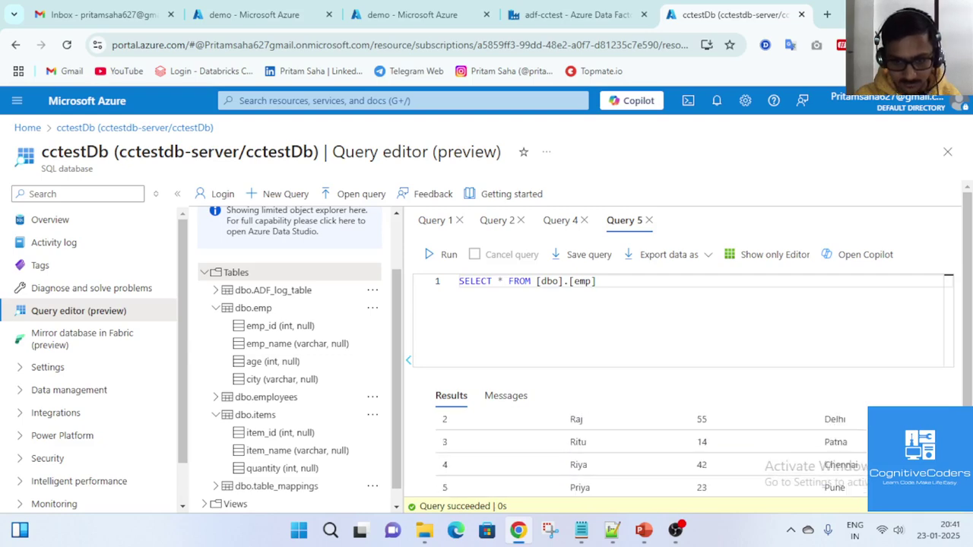
scroll(596, 465, up, 3)
Open the sink folder of the demo storage container to check the archived files
click(282, 14)
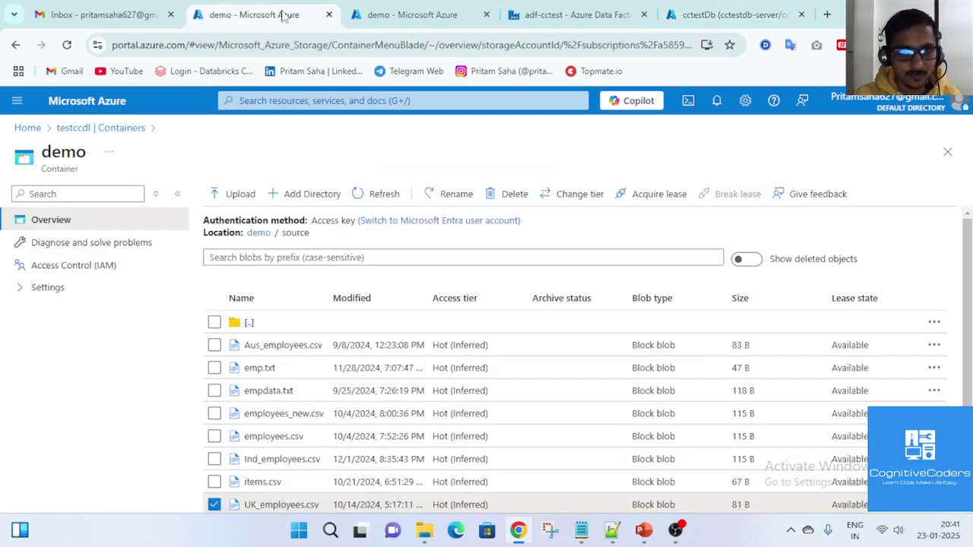
click(407, 17)
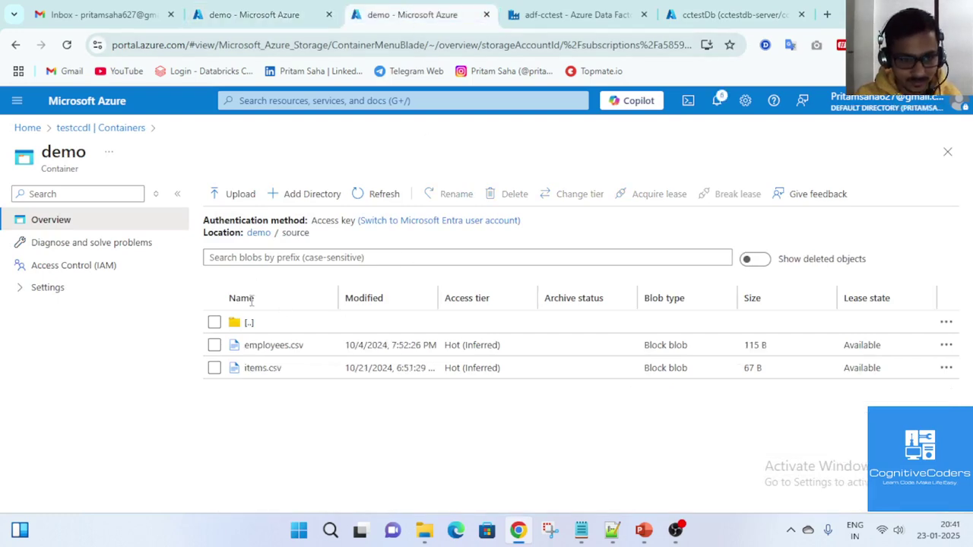
click(248, 323)
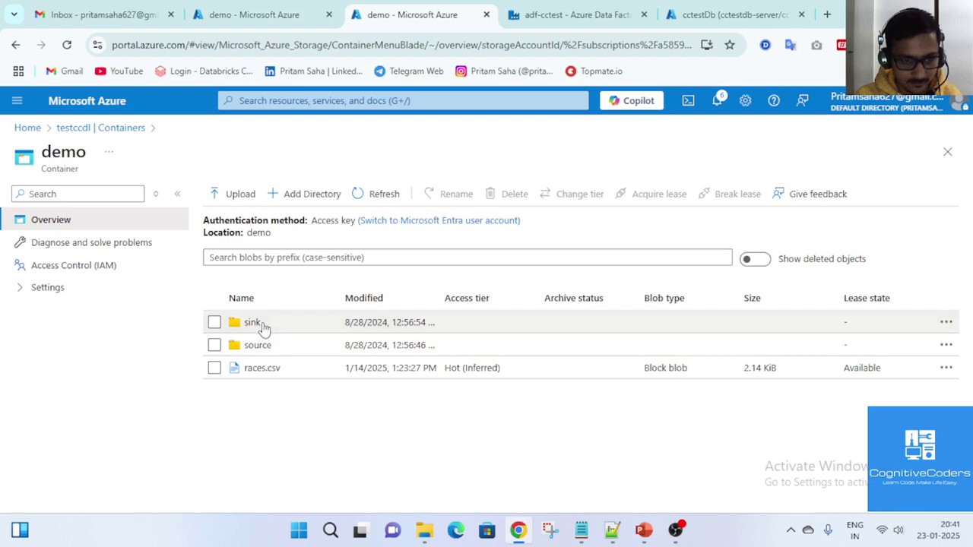
click(255, 323)
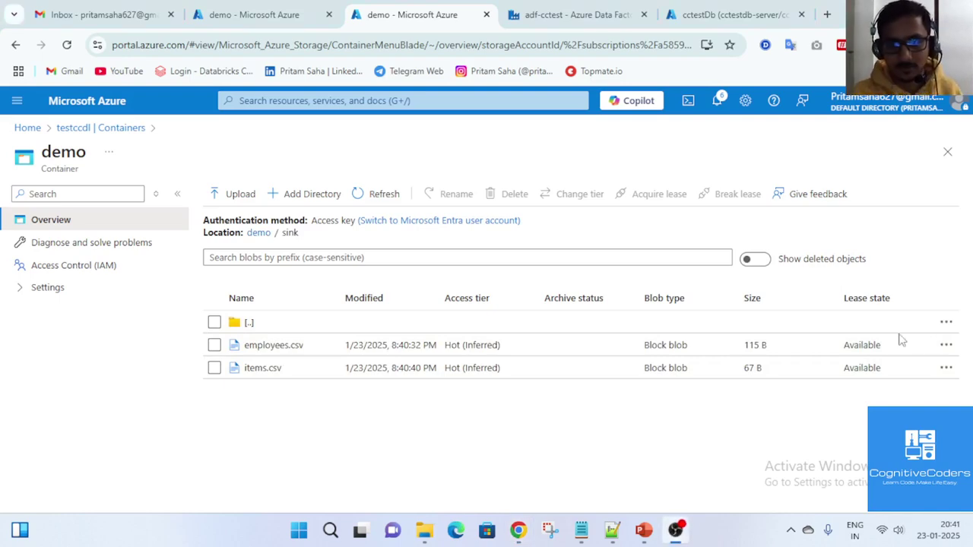
Show the title slide in PowerPoint and look over the CognitiveCoders playlists on YouTube
click(644, 530)
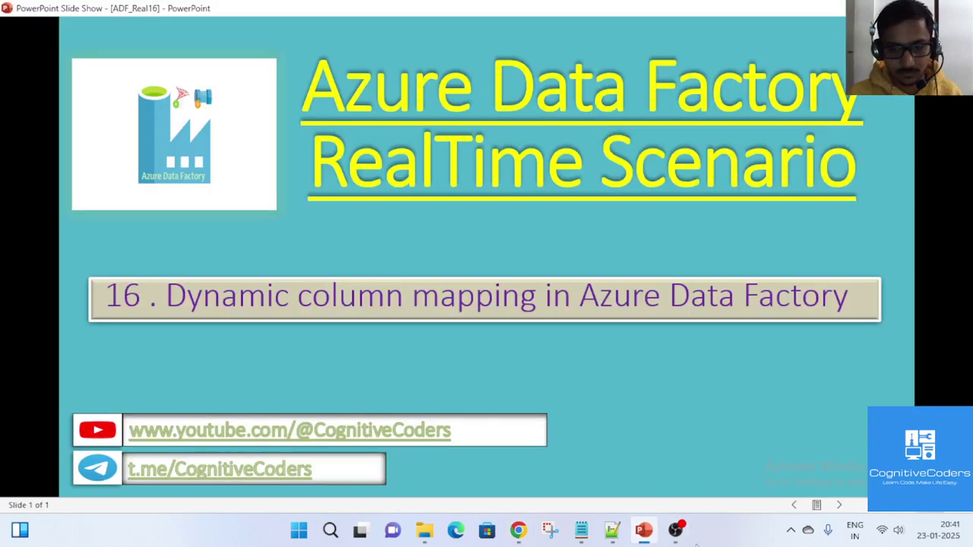
click(645, 535)
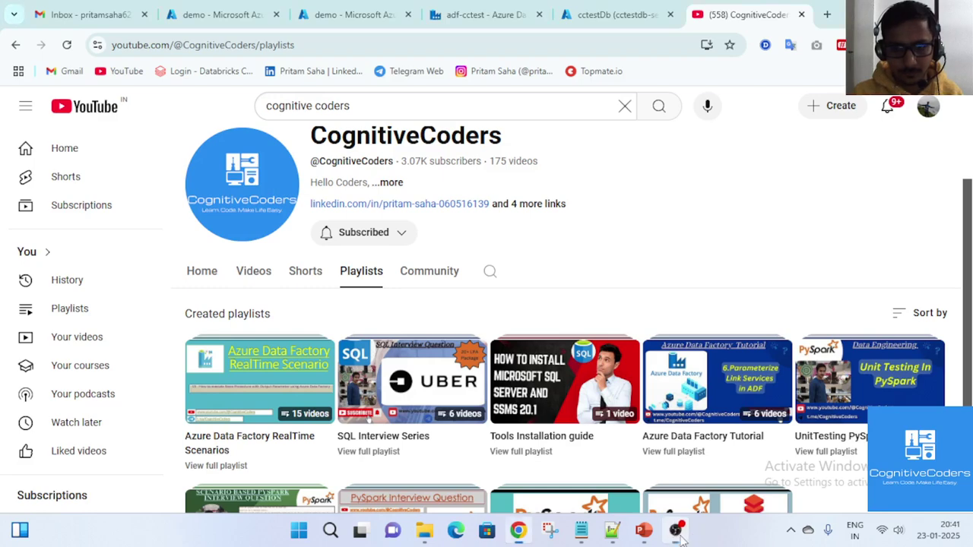
scroll(618, 304, up, 2)
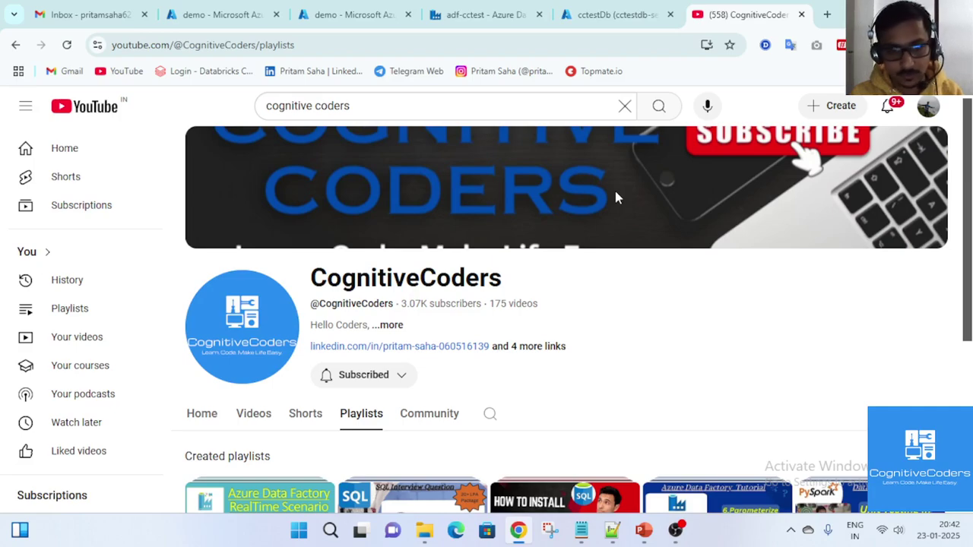
scroll(634, 324, down, 3)
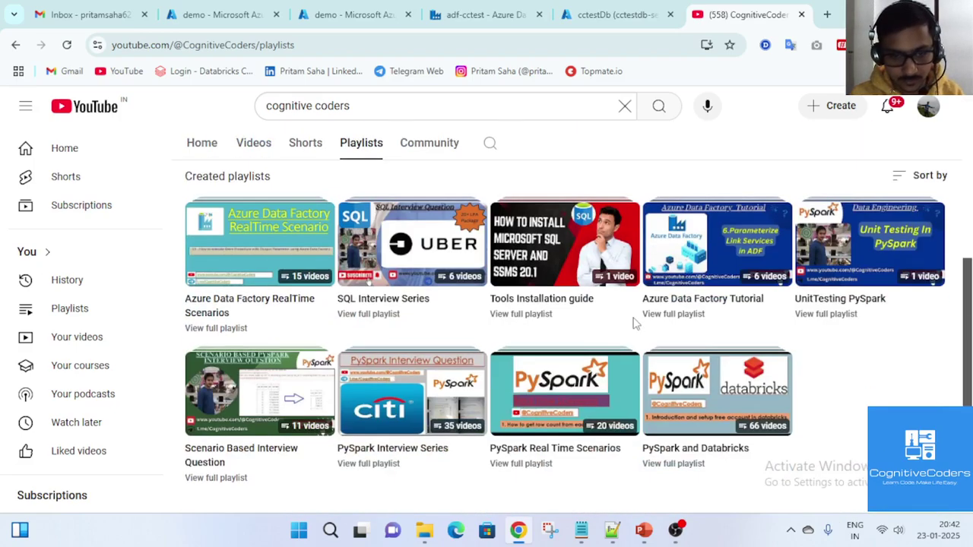
scroll(634, 324, up, 3)
scroll(621, 380, down, 3)
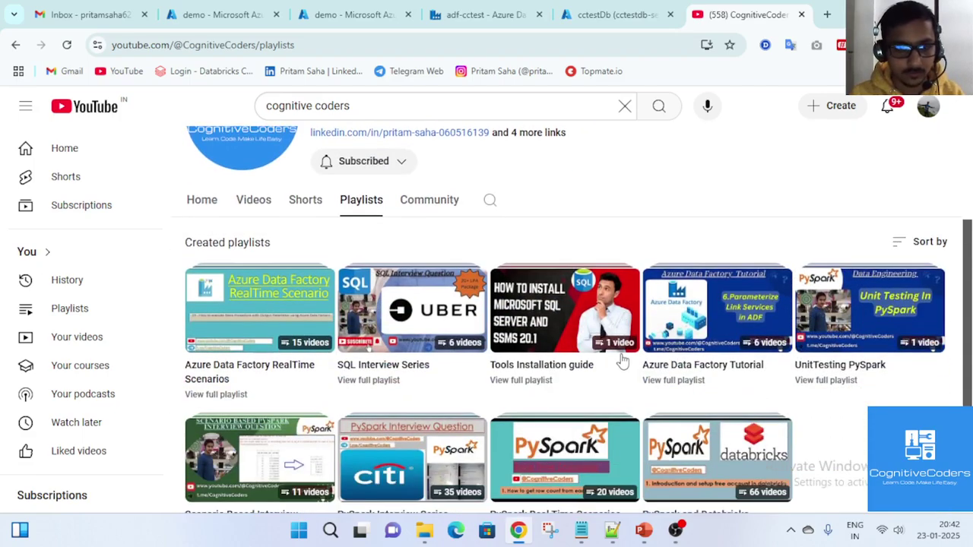